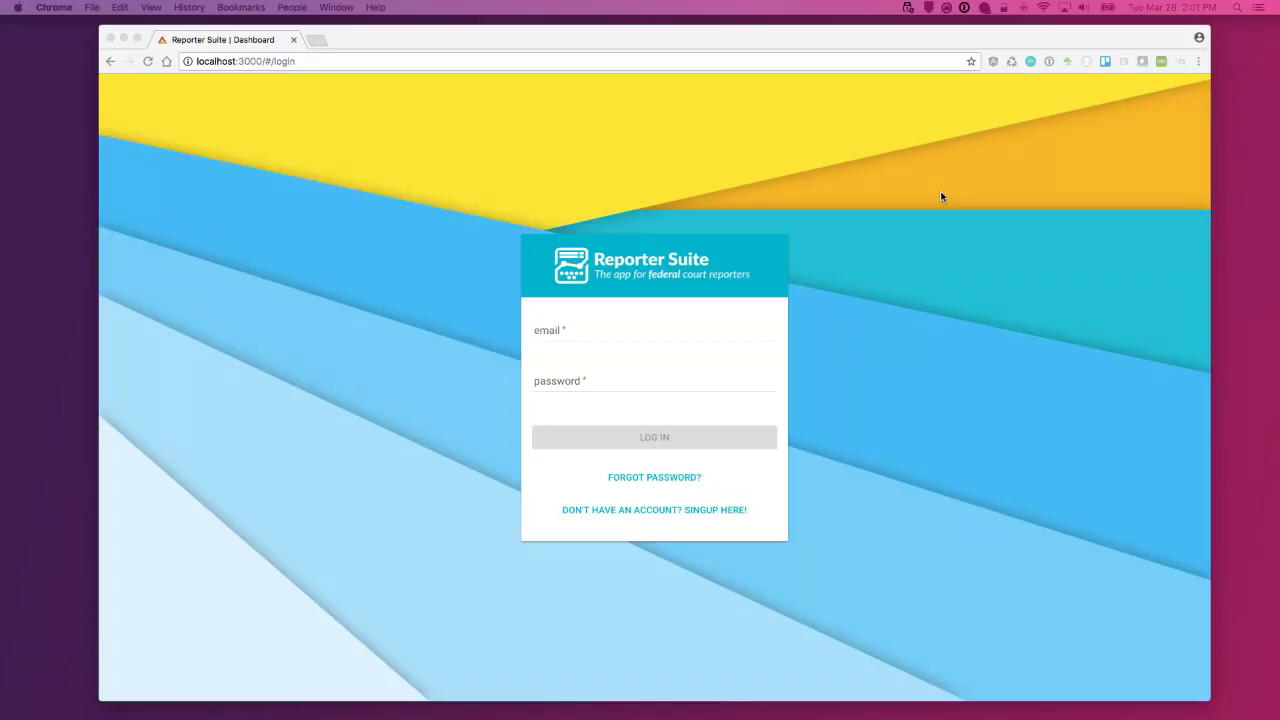
Step: Sign in to Reporter Suite with the account email and password
click(600, 336)
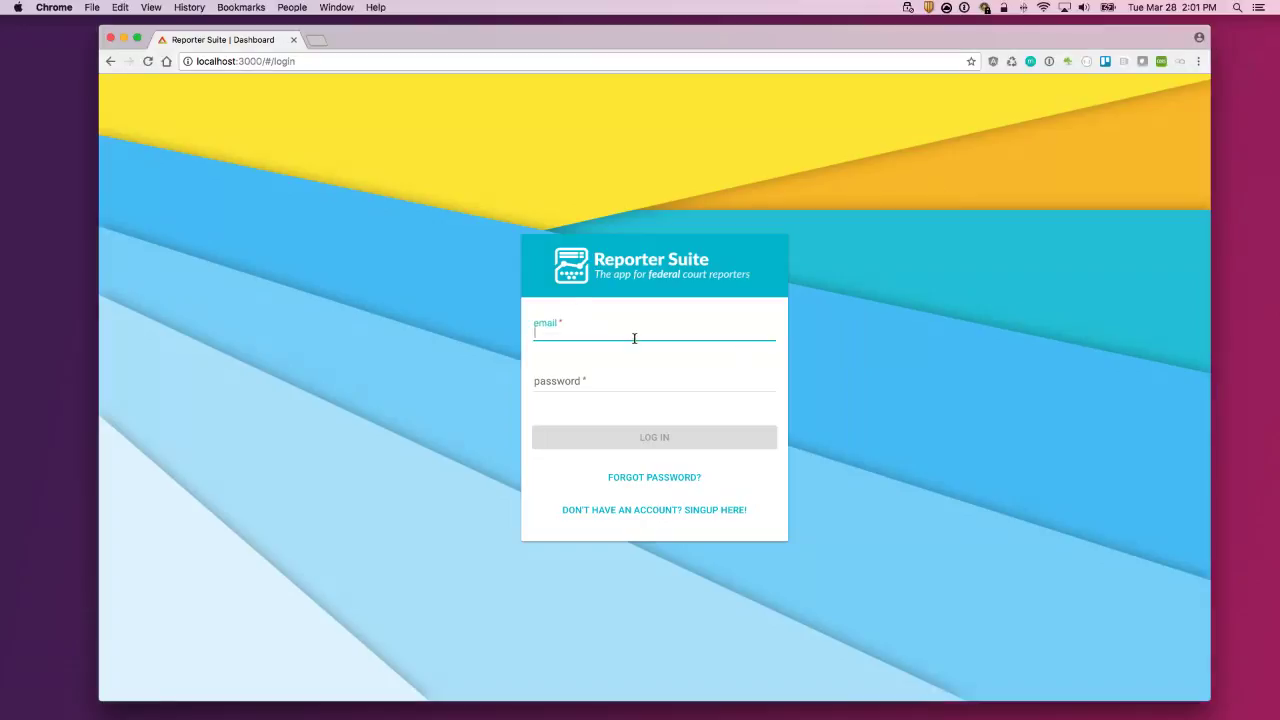
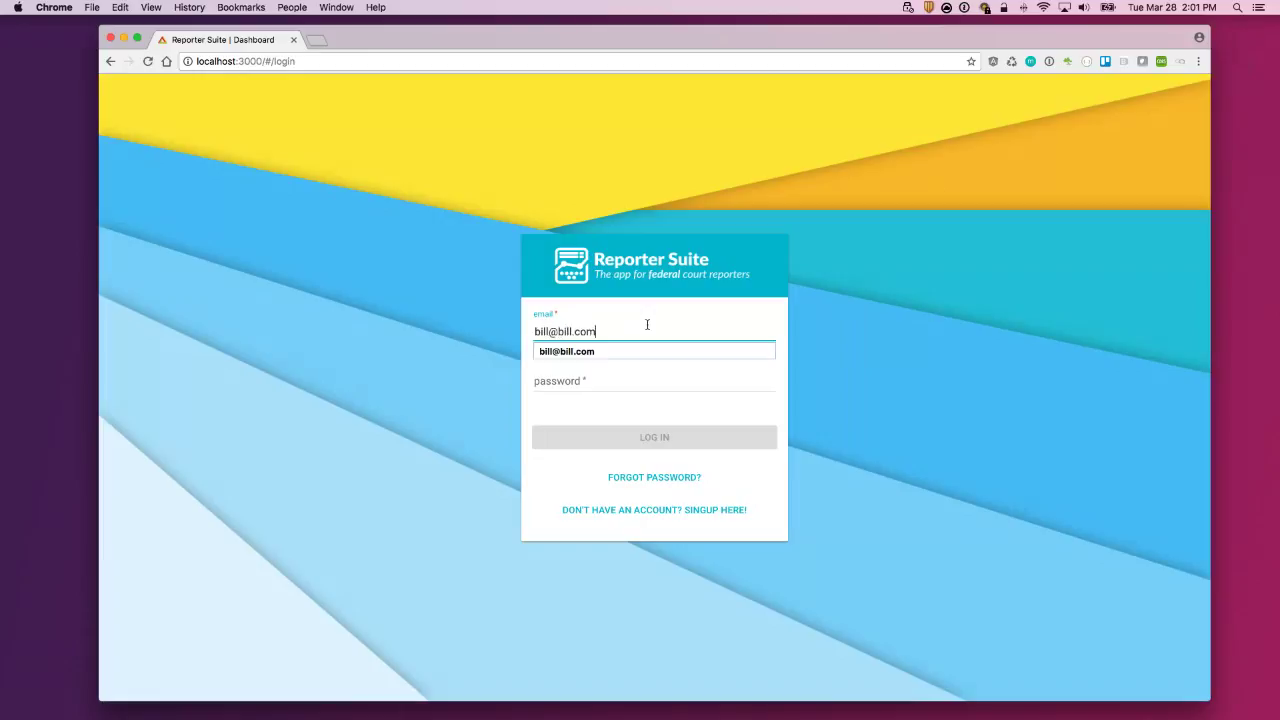
key(Tab)
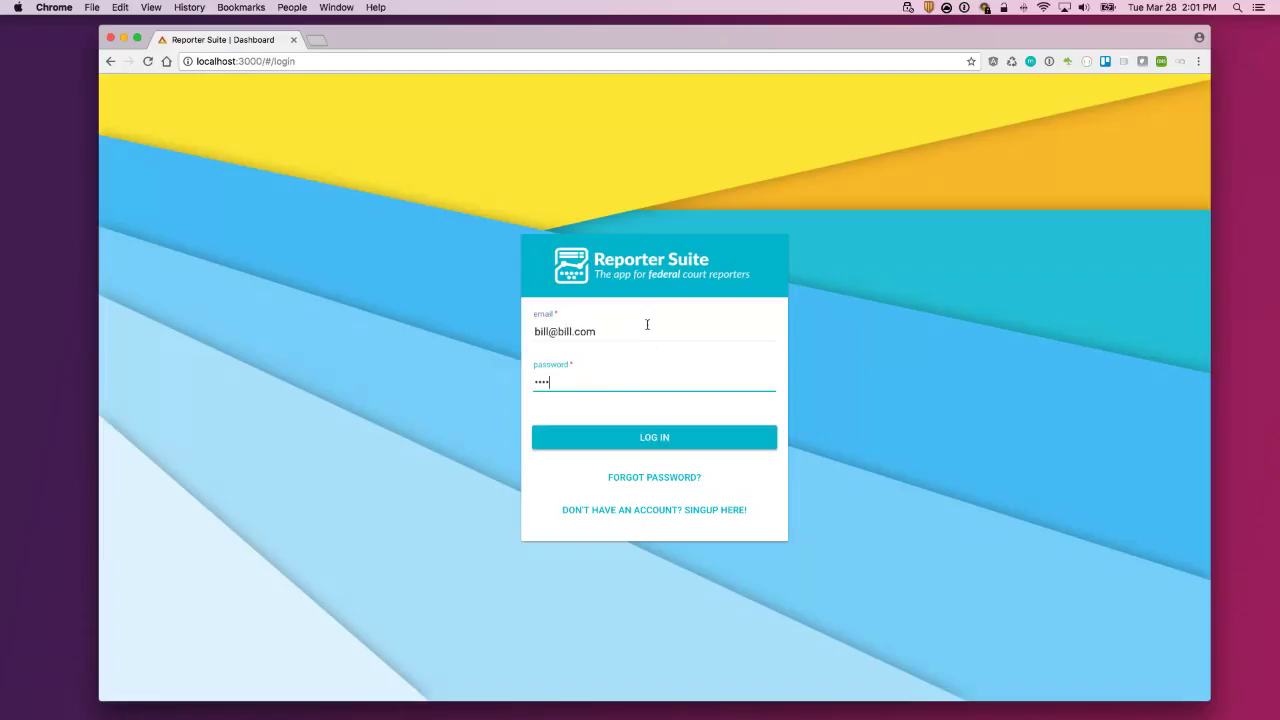
click(655, 442)
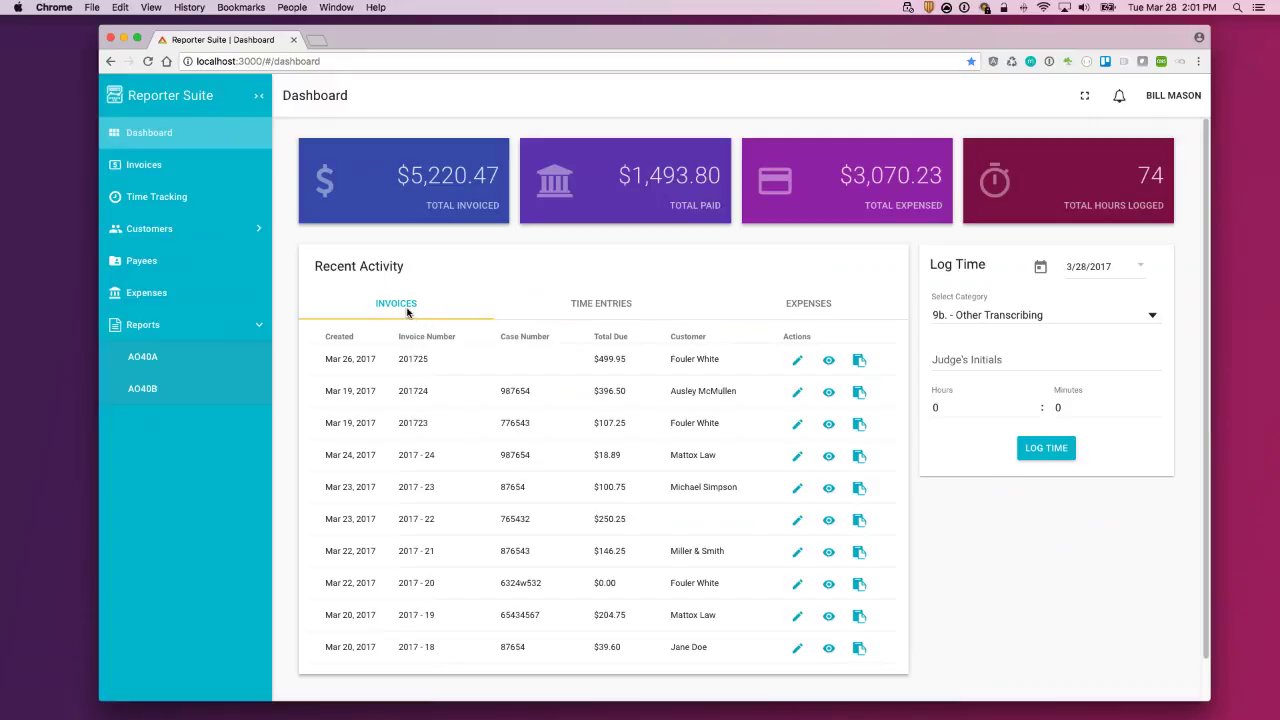
Step: Check recent time entries and expenses, then copy the Mar 26, 2017 invoice link
click(601, 307)
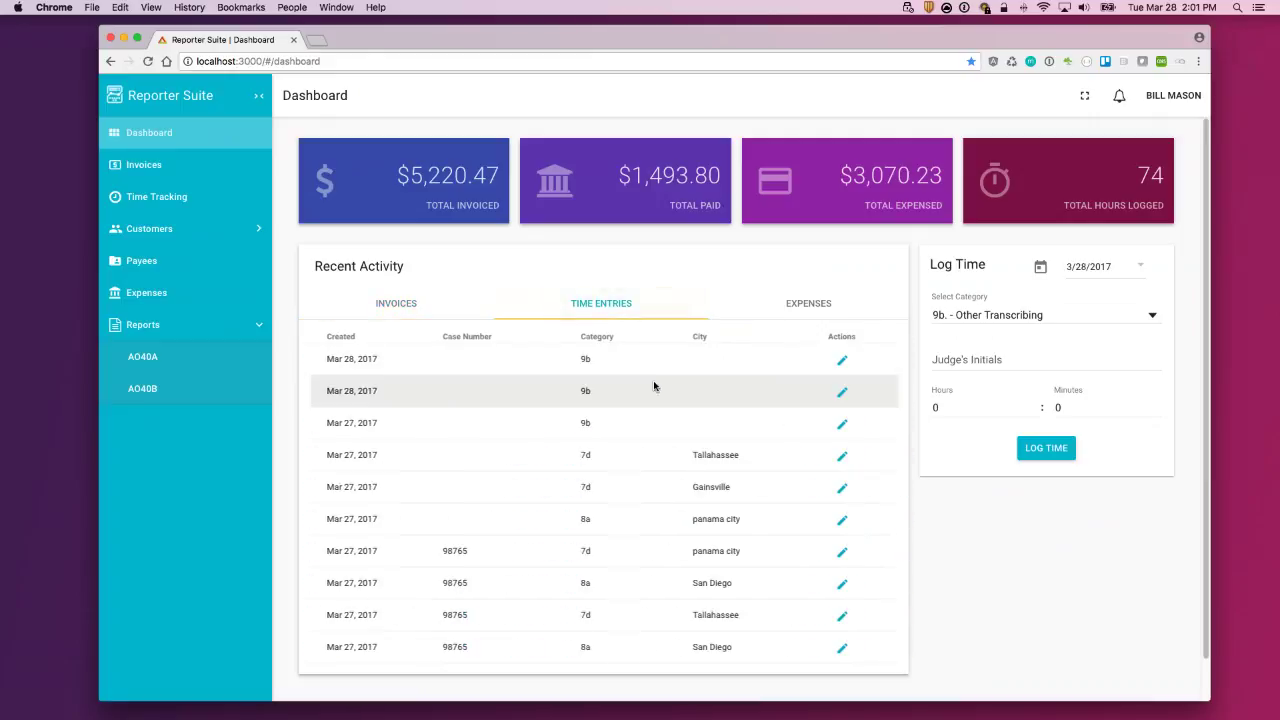
click(810, 313)
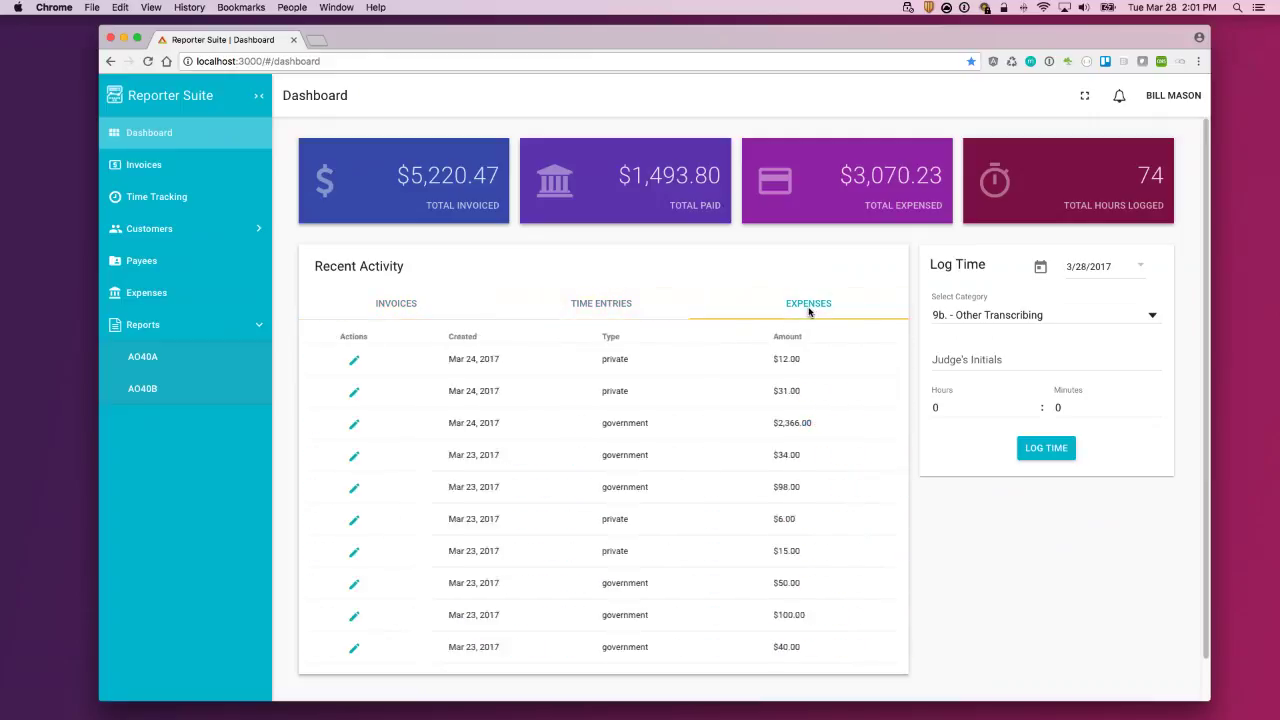
click(409, 307)
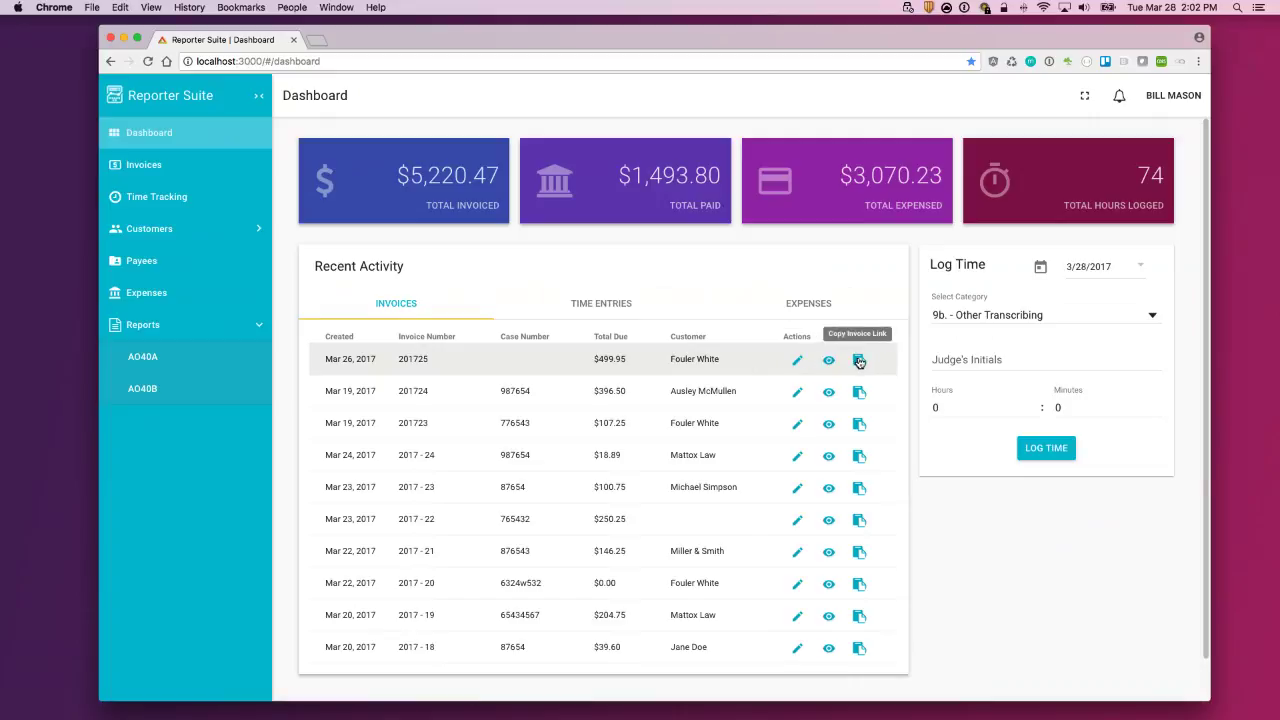
click(859, 362)
Step: Copy the newest invoice link again and load it in a new browser tab
click(859, 362)
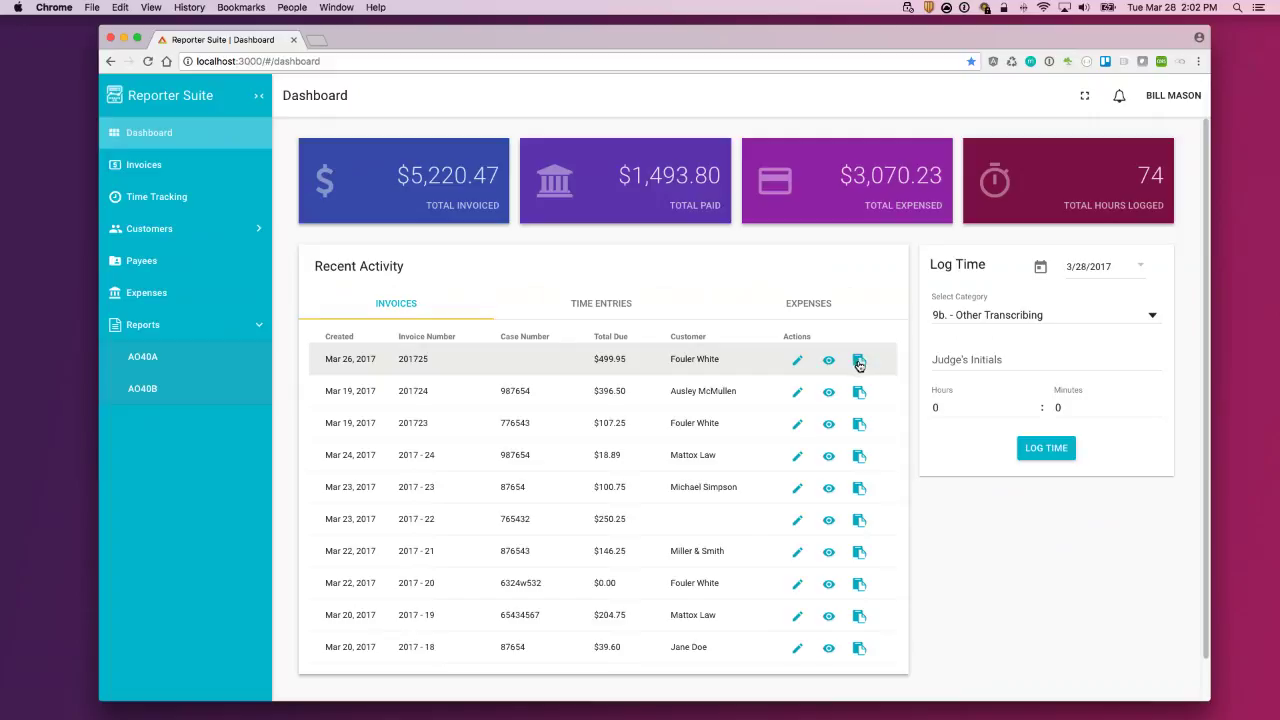
click(316, 42)
key(super+v)
key(Return)
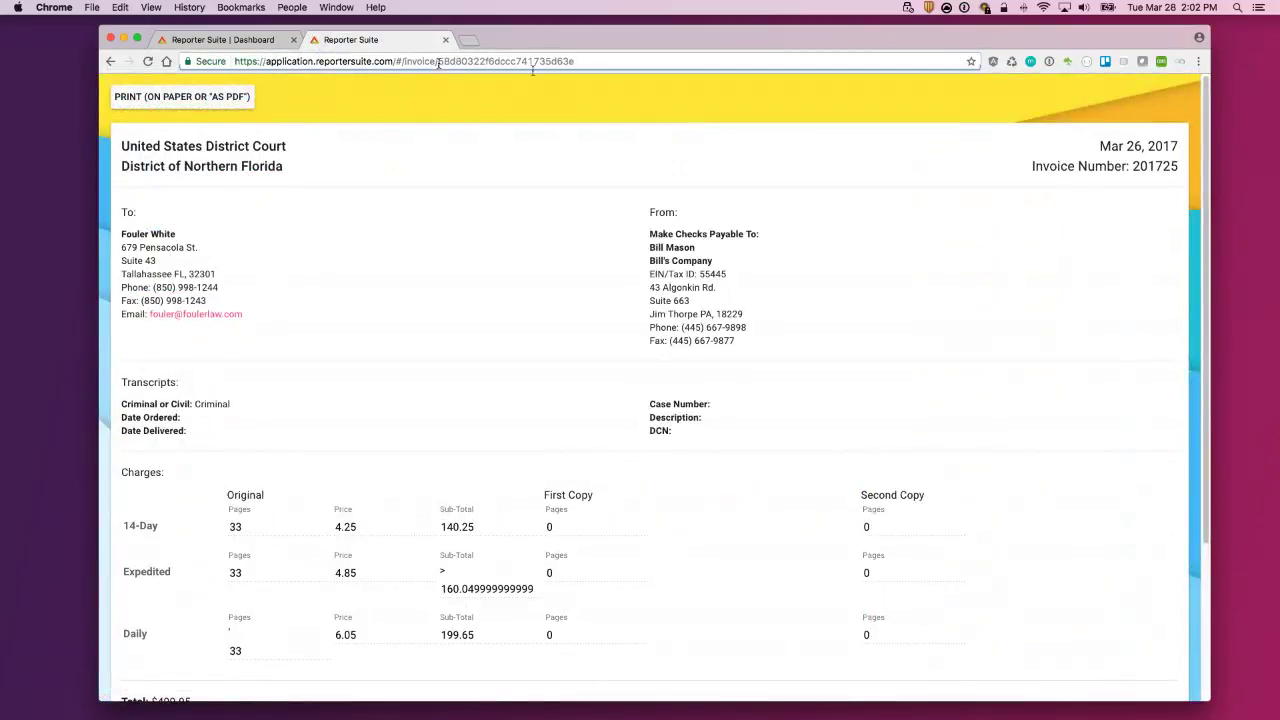
Step: Highlight invoice ID 201725 in the link, view the invoice, then return to the dashboard tab
drag(437, 61, 642, 84)
click(500, 61)
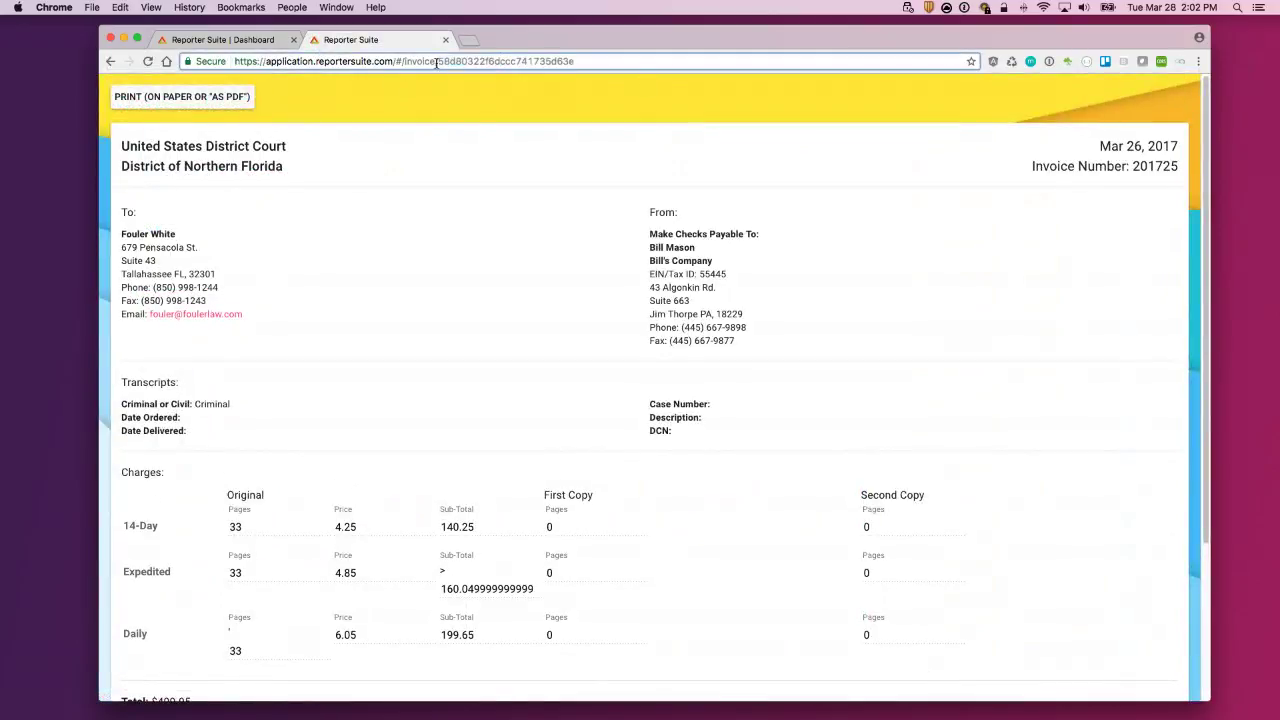
double_click(578, 61)
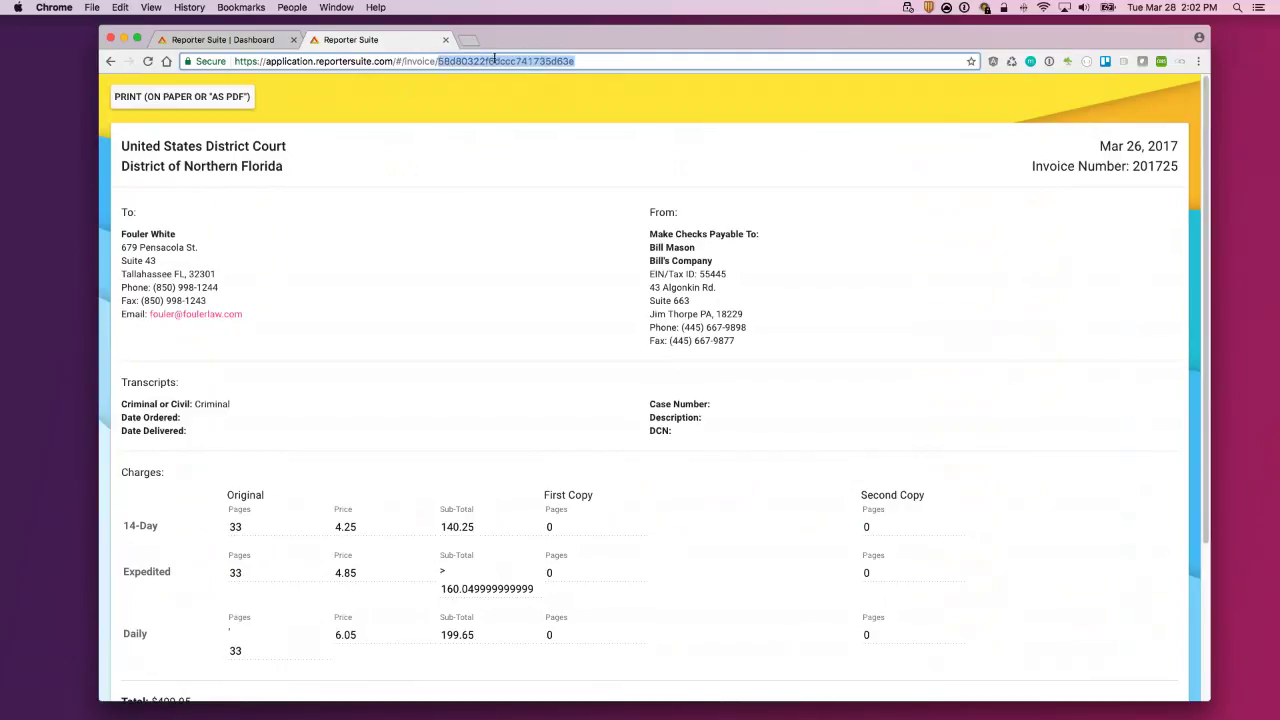
click(599, 126)
scroll(708, 476, down, 5)
scroll(708, 476, up, 5)
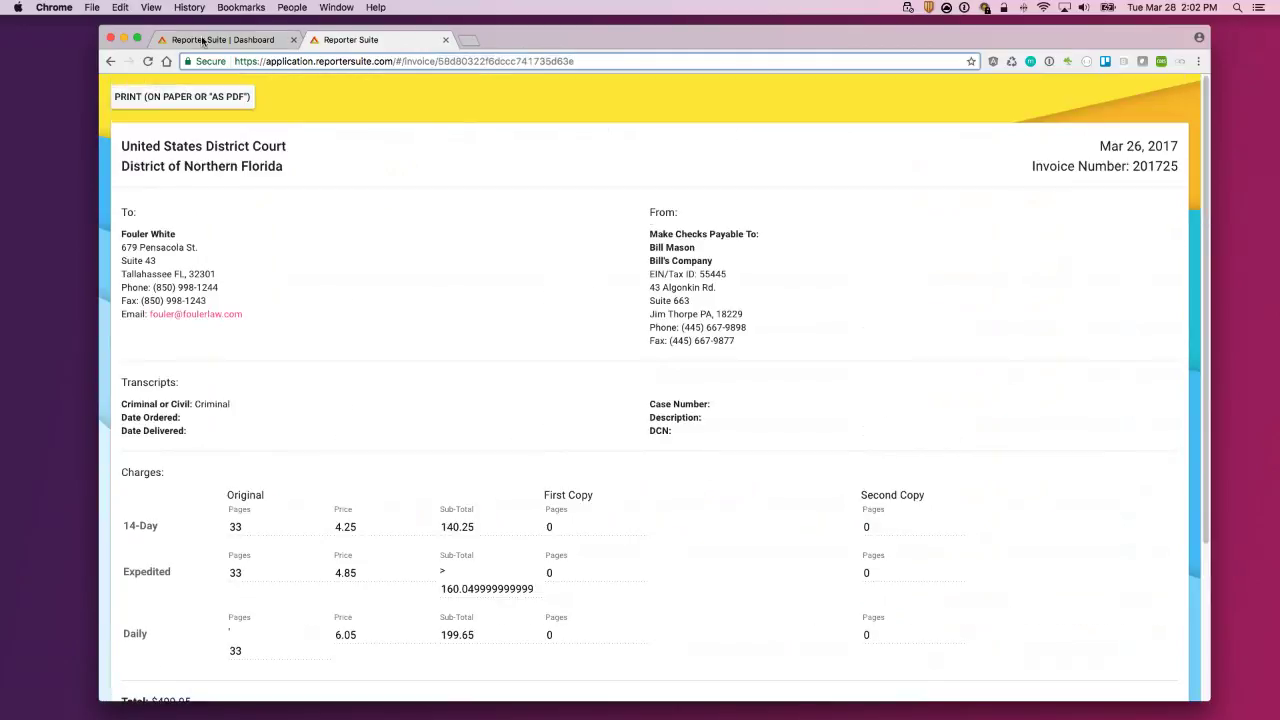
click(223, 39)
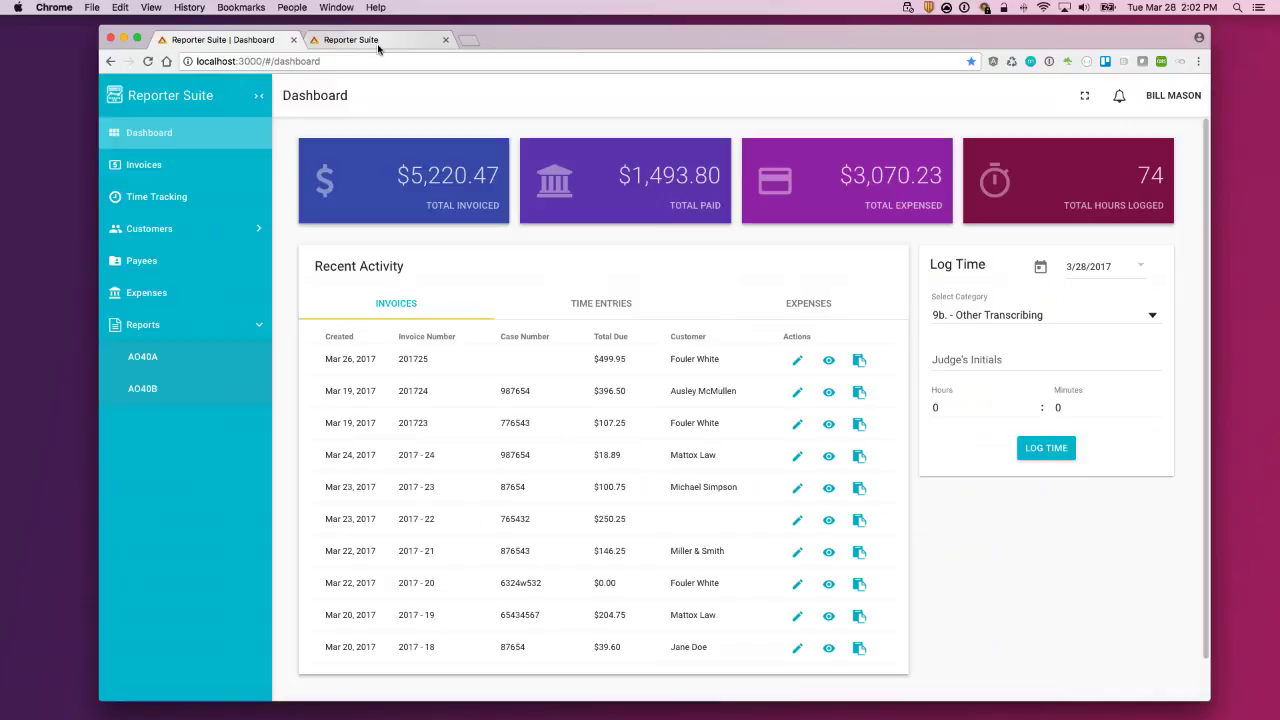
click(368, 44)
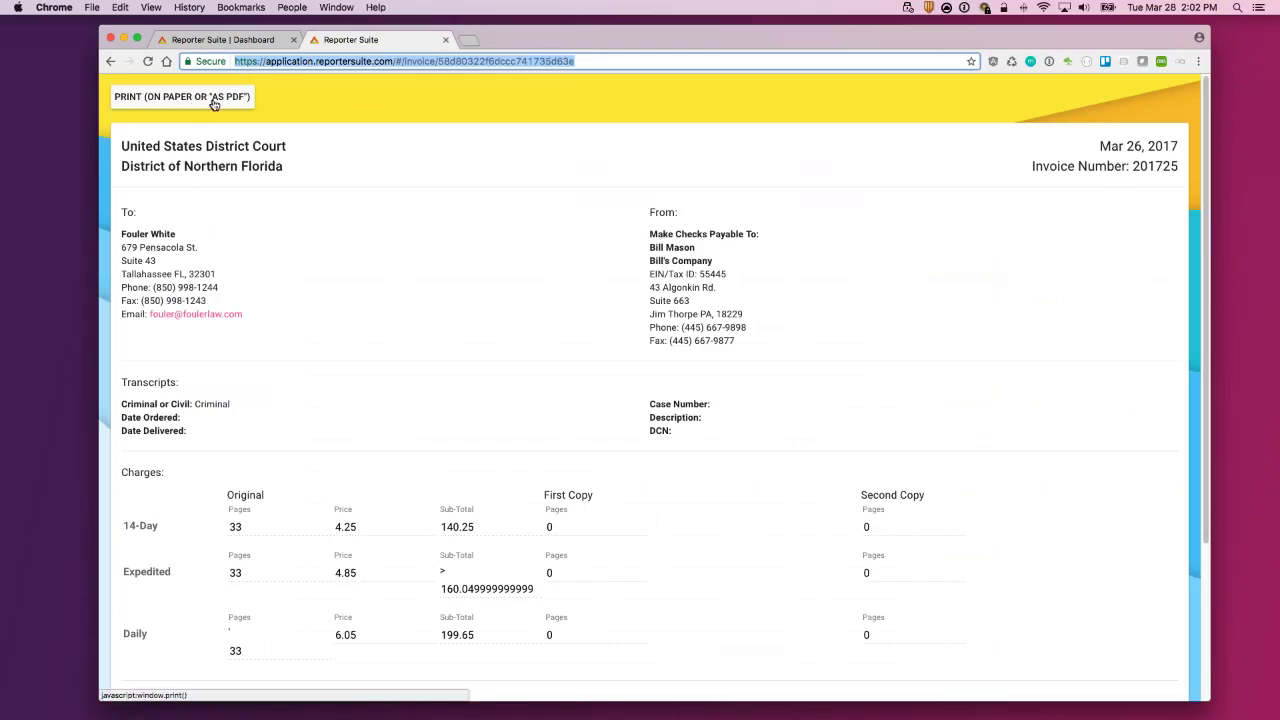
click(238, 46)
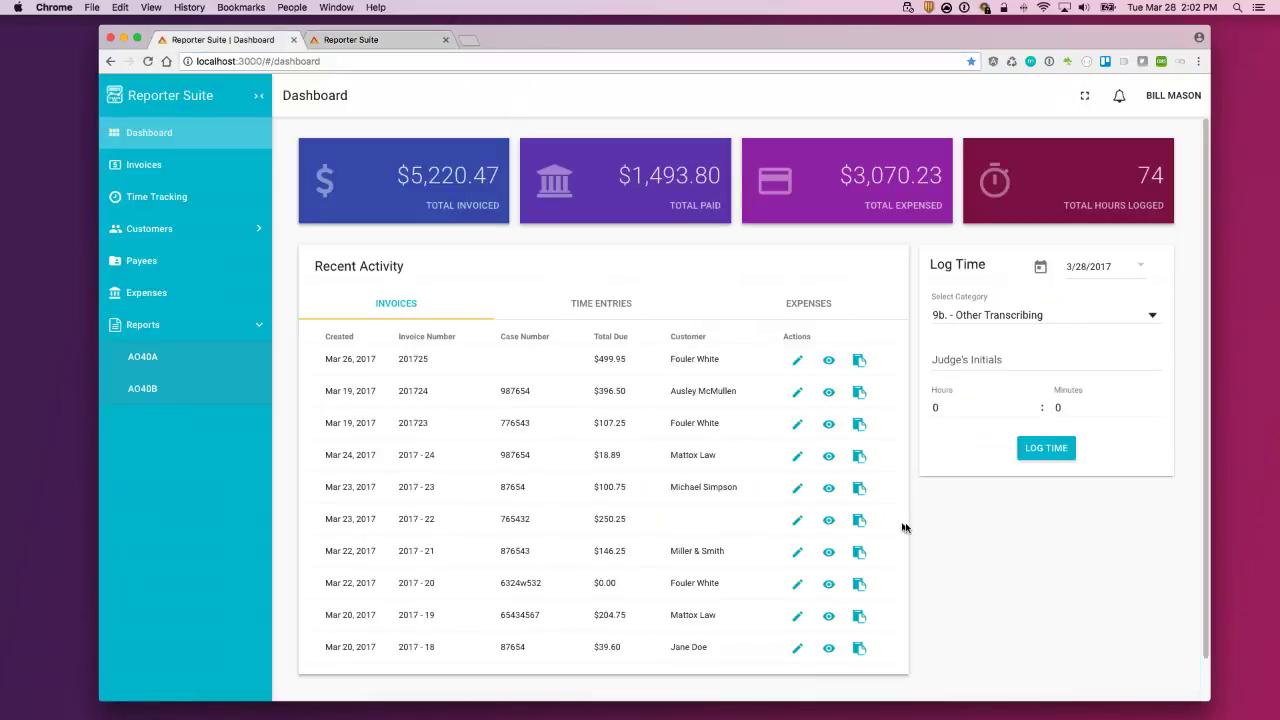
Step: Switch Recent Activity to expenses and show the Log Time category choices
click(603, 304)
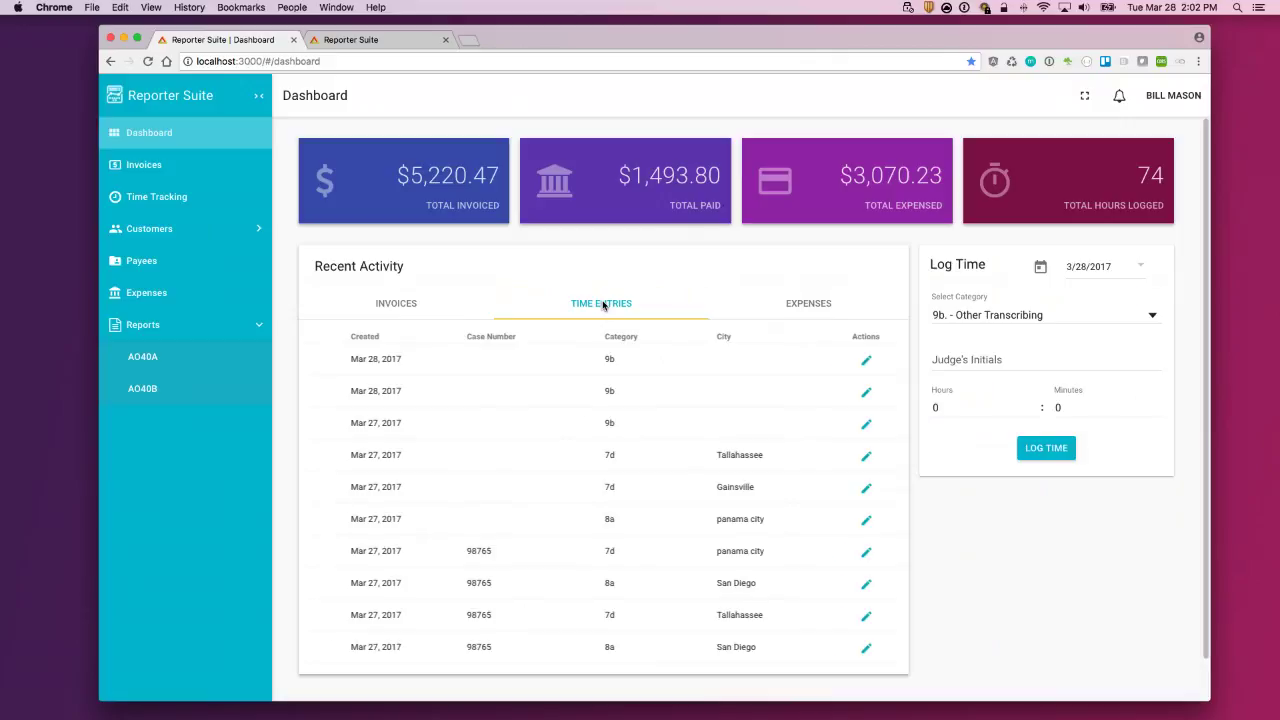
click(806, 308)
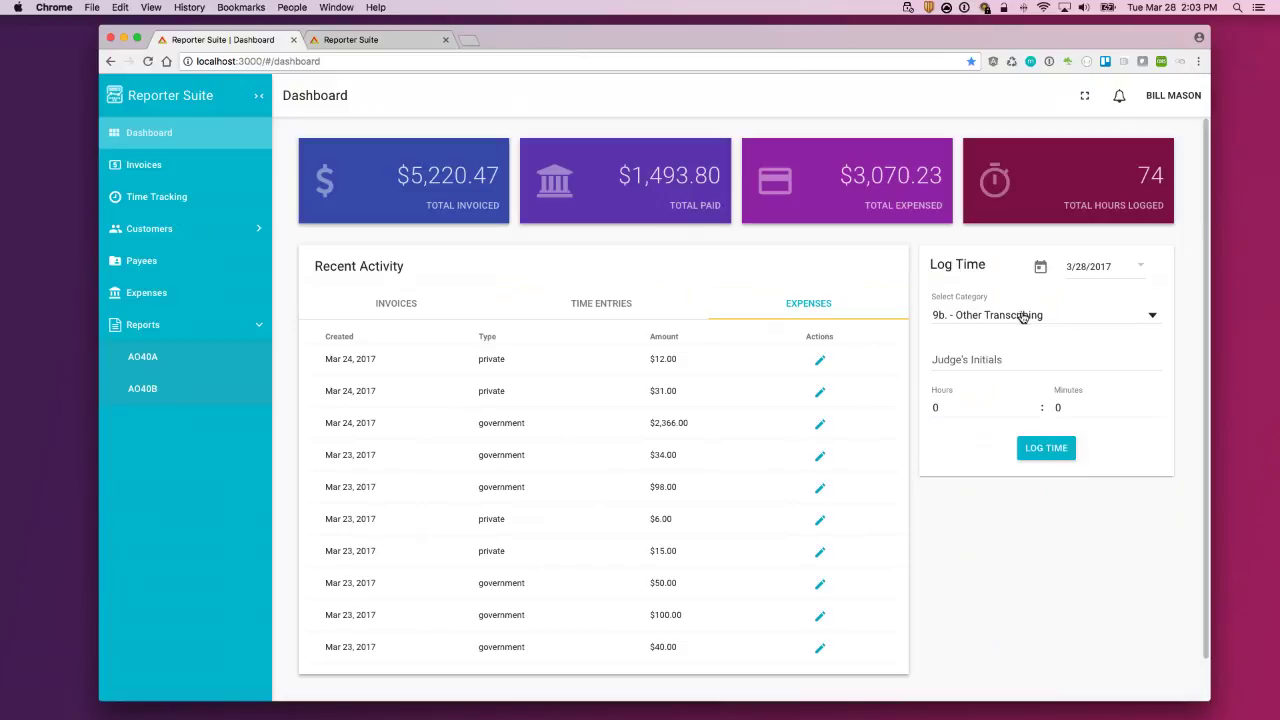
click(1022, 316)
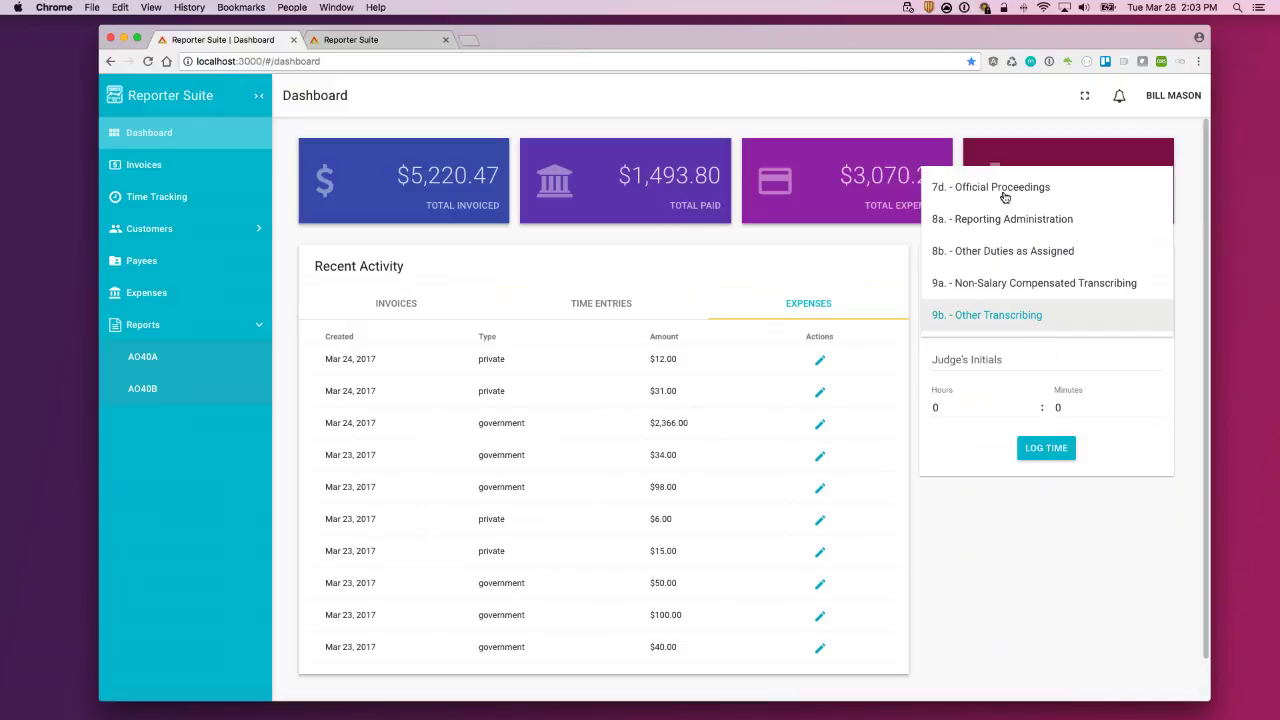
Step: Choose category 7d. - Official Proceedings and enter the city Tallahassee
click(1012, 197)
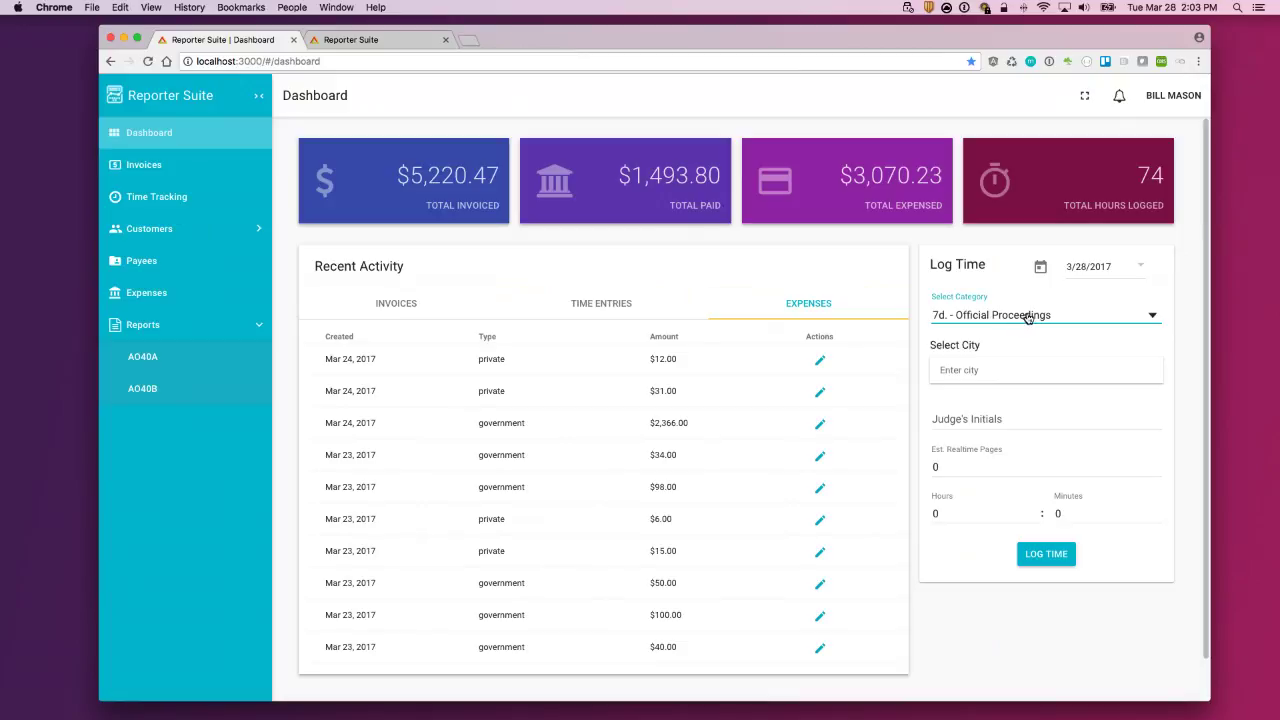
click(1028, 317)
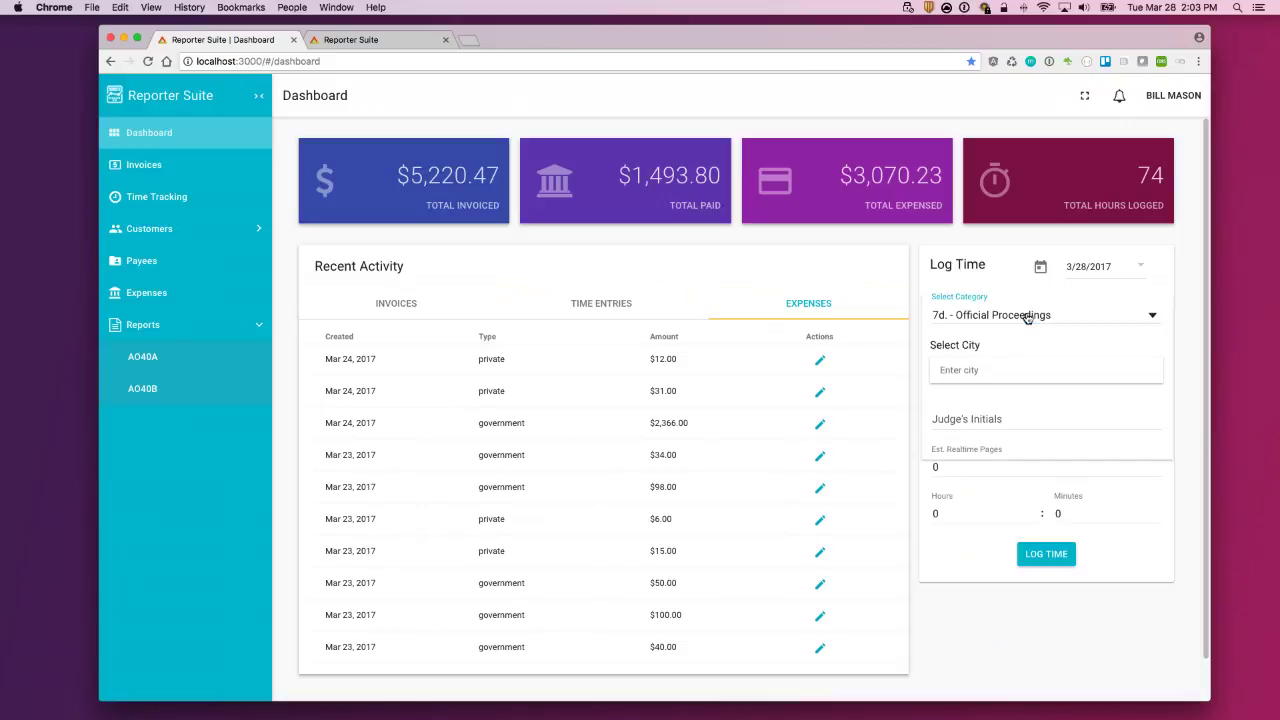
click(1016, 318)
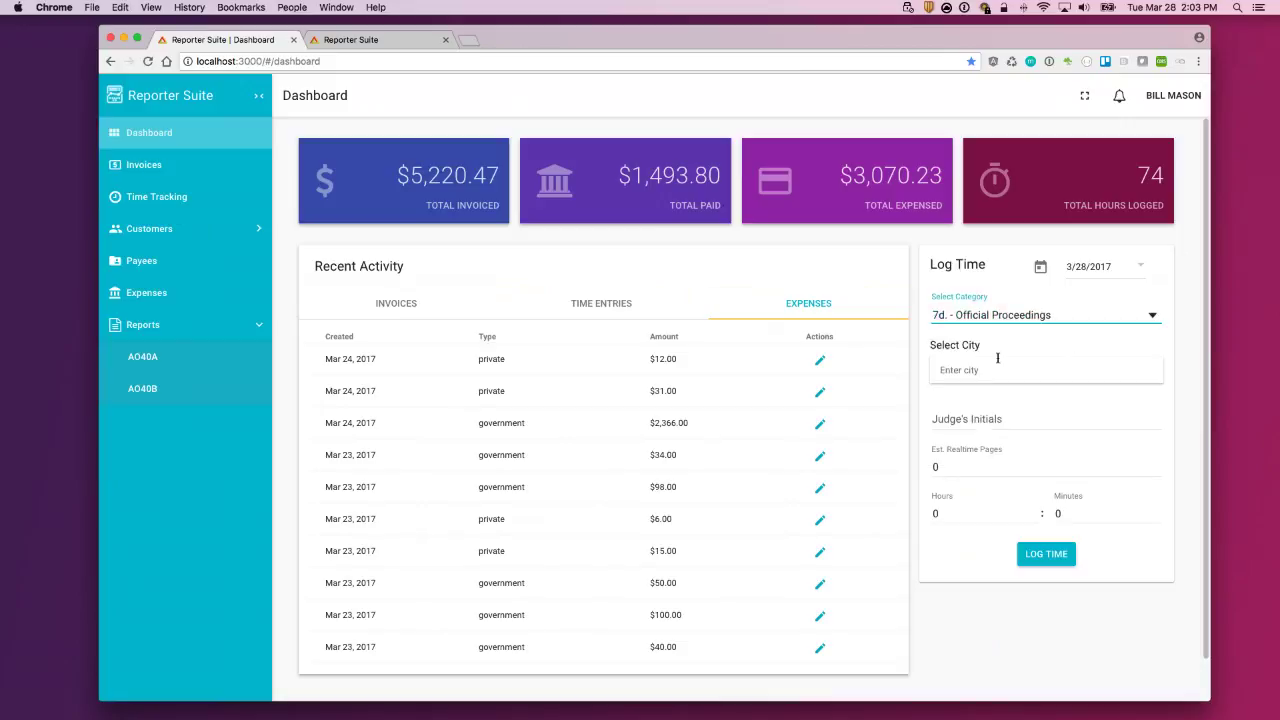
click(985, 370)
text(Tallahas)
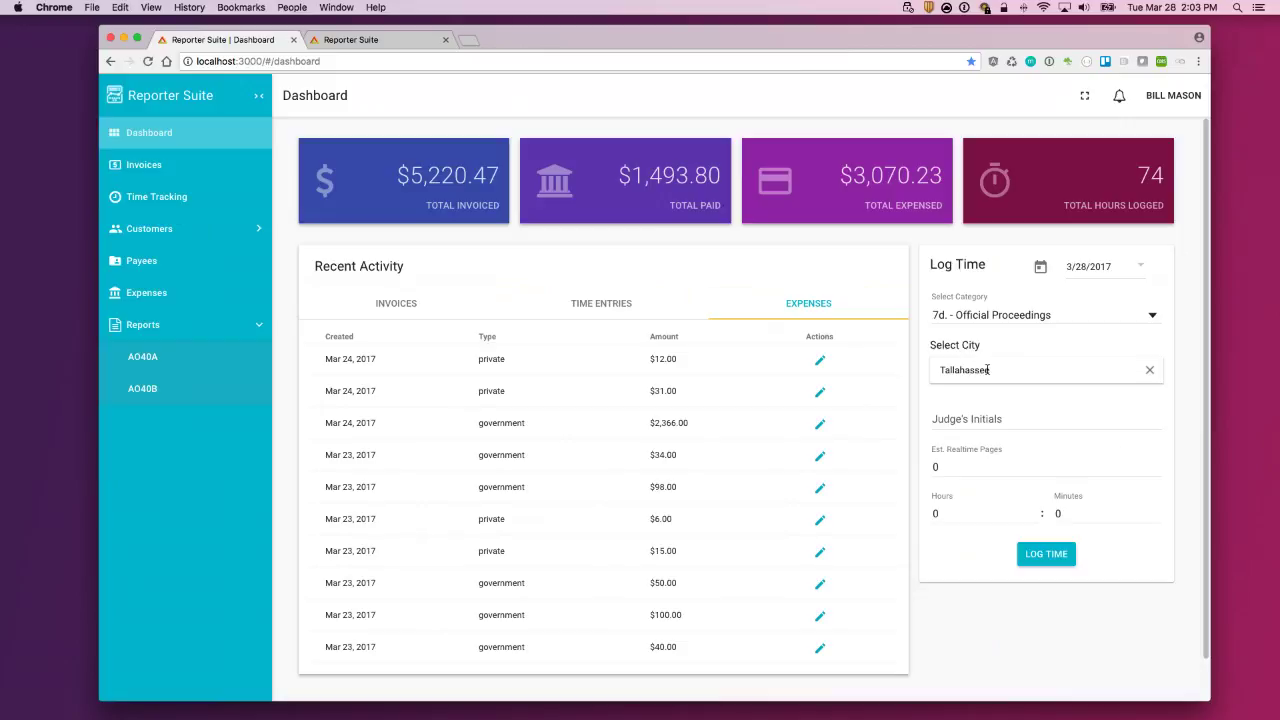
text(see)
Step: Enter the judge's initials, 45 realtime pages and 3 hours 20 minutes, then log the entry
click(988, 420)
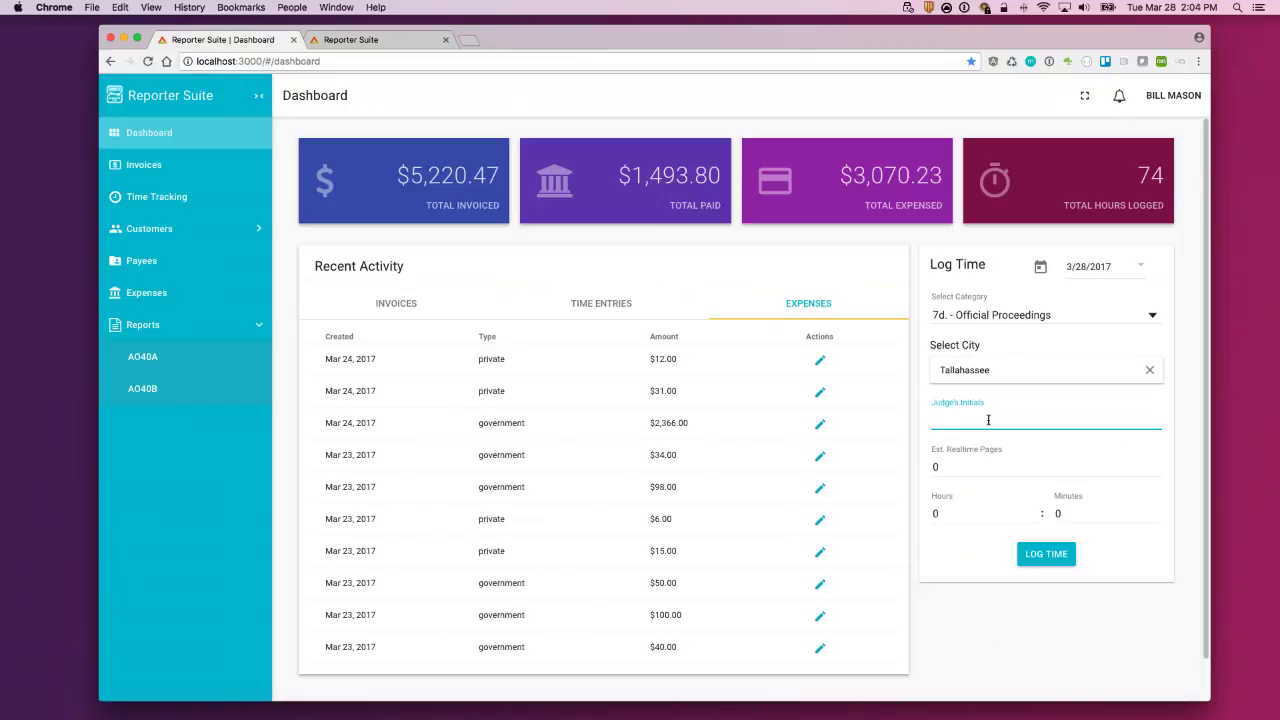
text(CCC)
key(Tab)
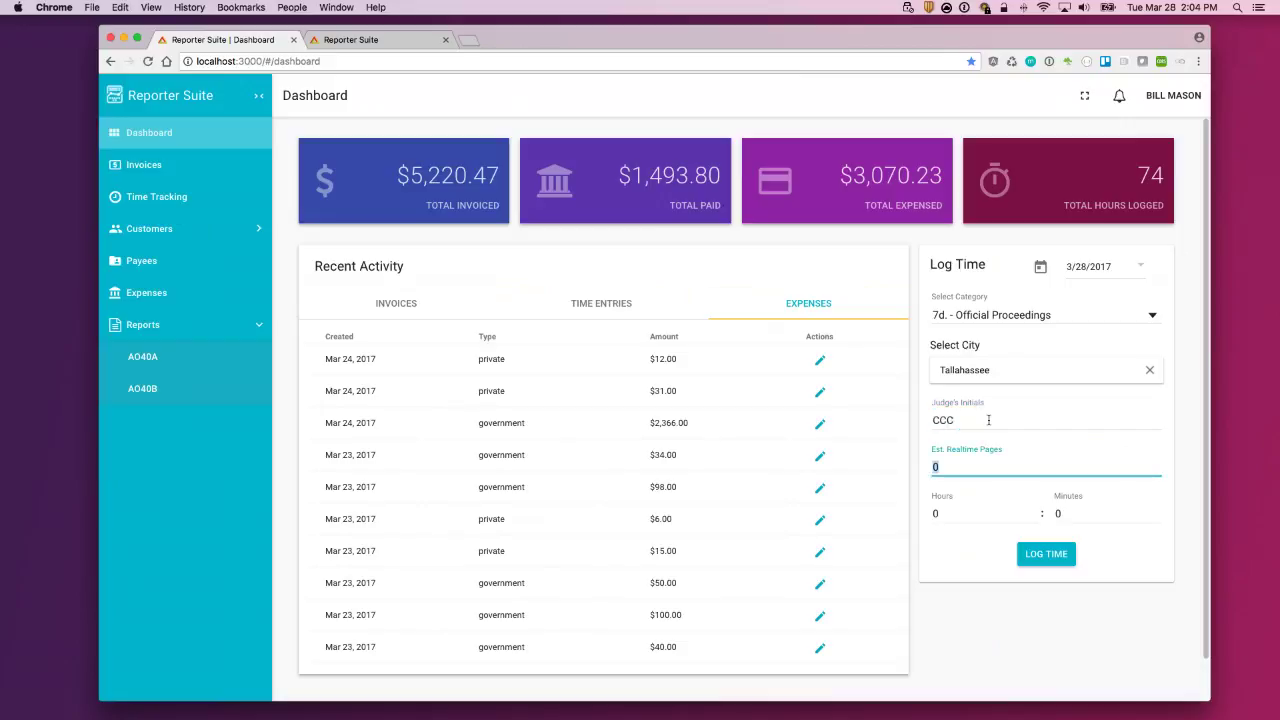
text(45)
key(Tab)
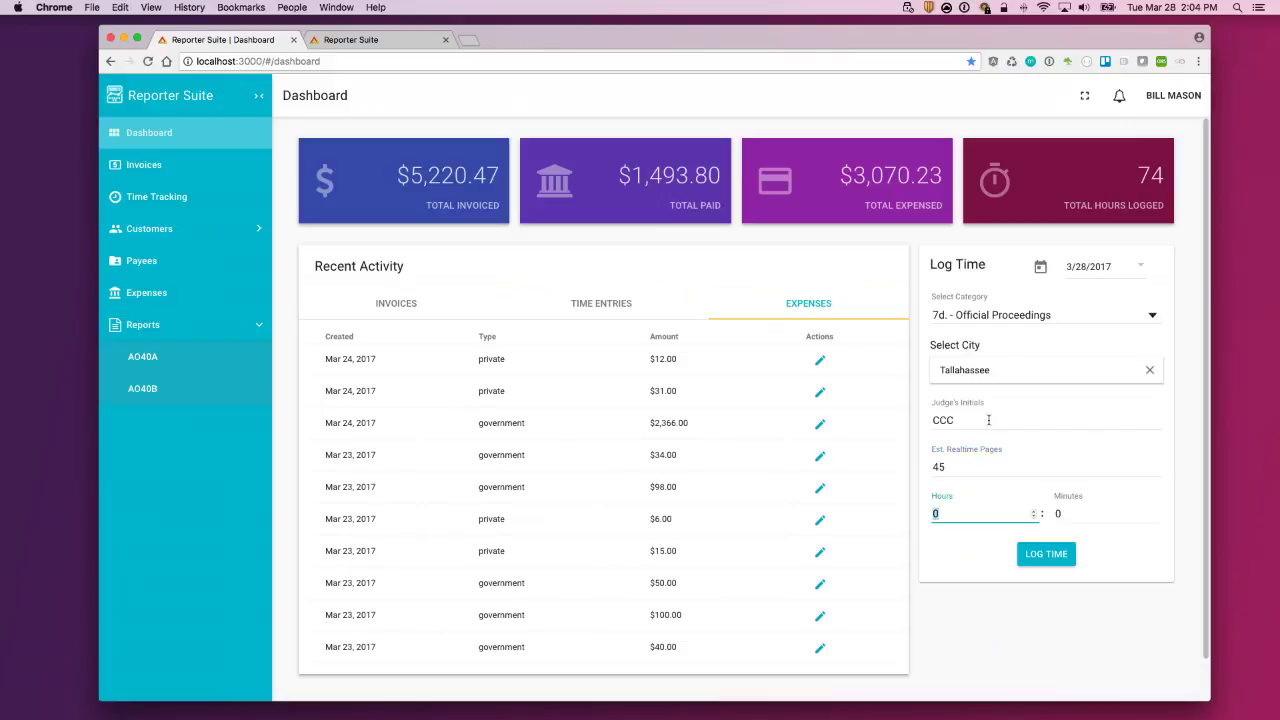
text(3)
key(Tab)
text(20)
click(1041, 558)
Step: Log 2 hours under 9a. - Non-Salary Compensated Transcribing, then make the dashboard full screen
click(1054, 316)
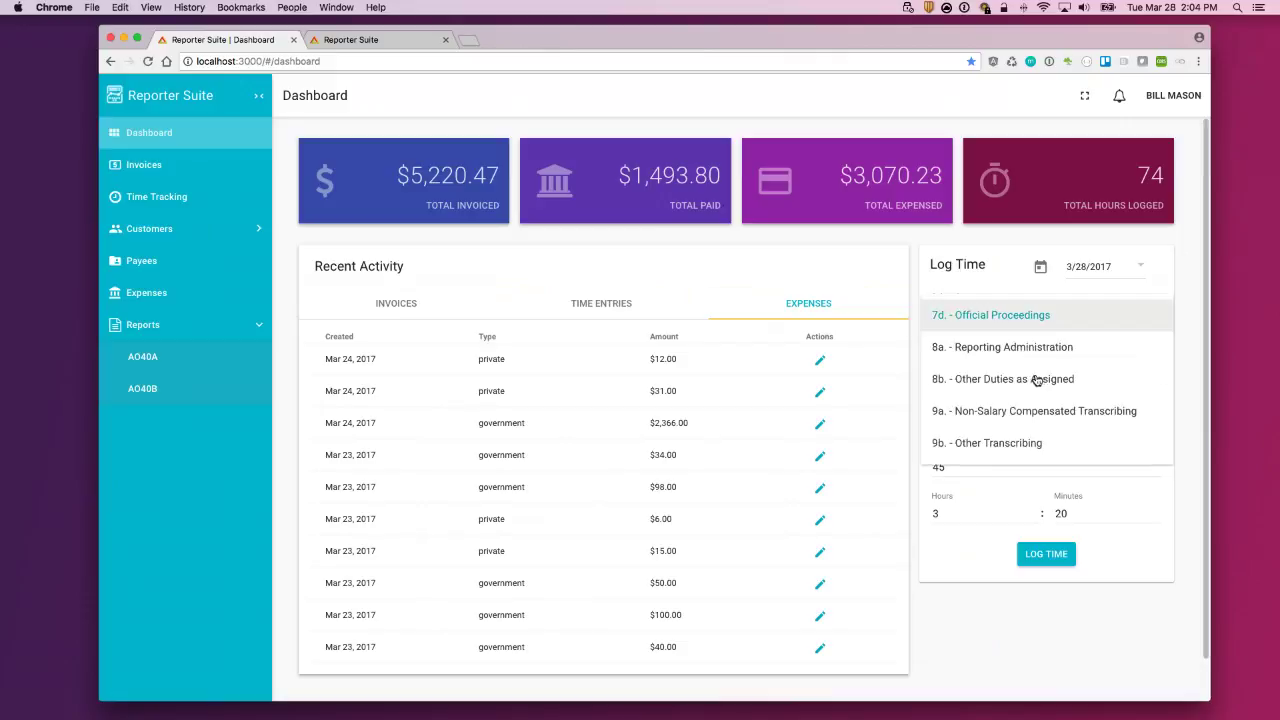
click(1003, 416)
click(962, 370)
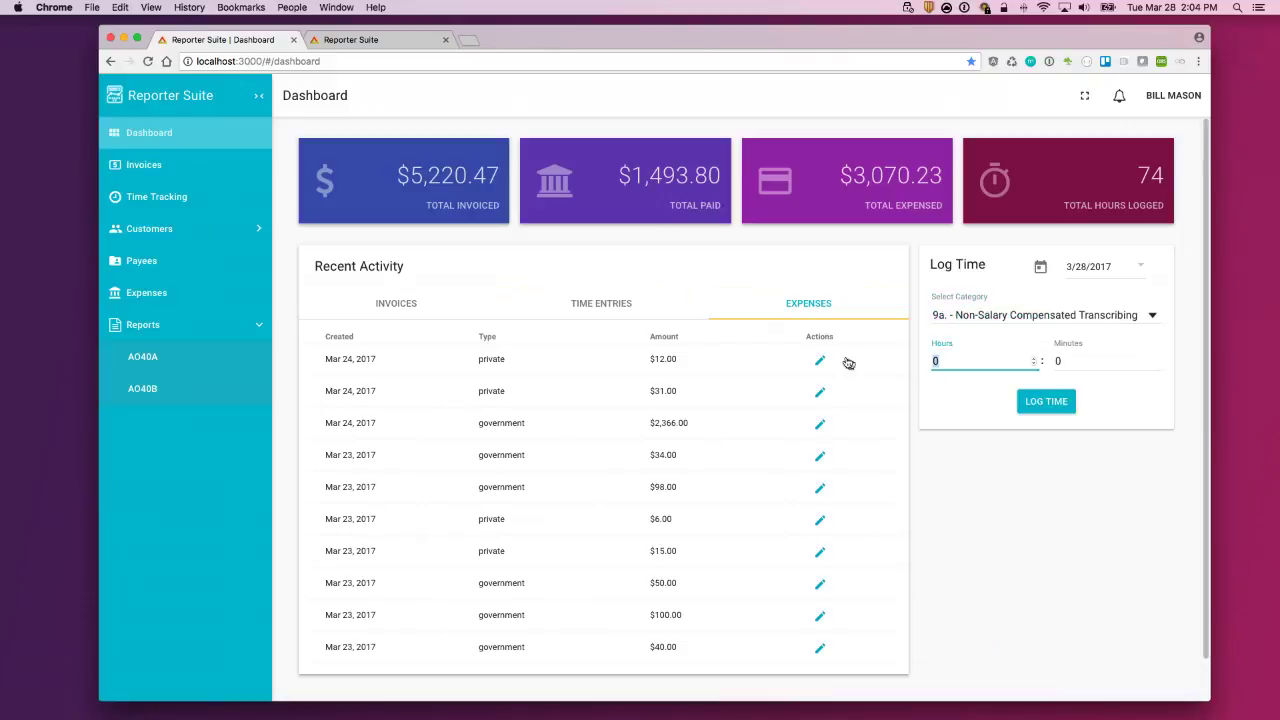
text(2)
click(1058, 405)
click(1086, 99)
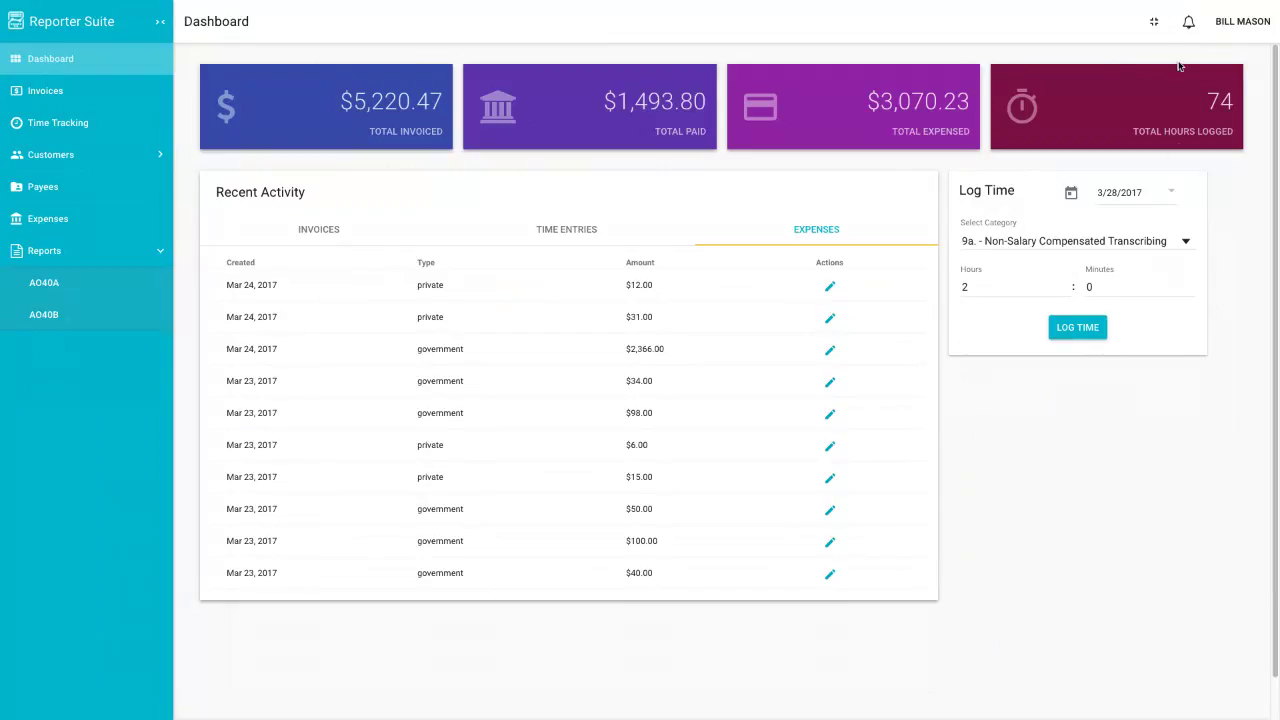
Step: Exit full screen, dismiss the notification panel, and bring up the account menu
click(1154, 27)
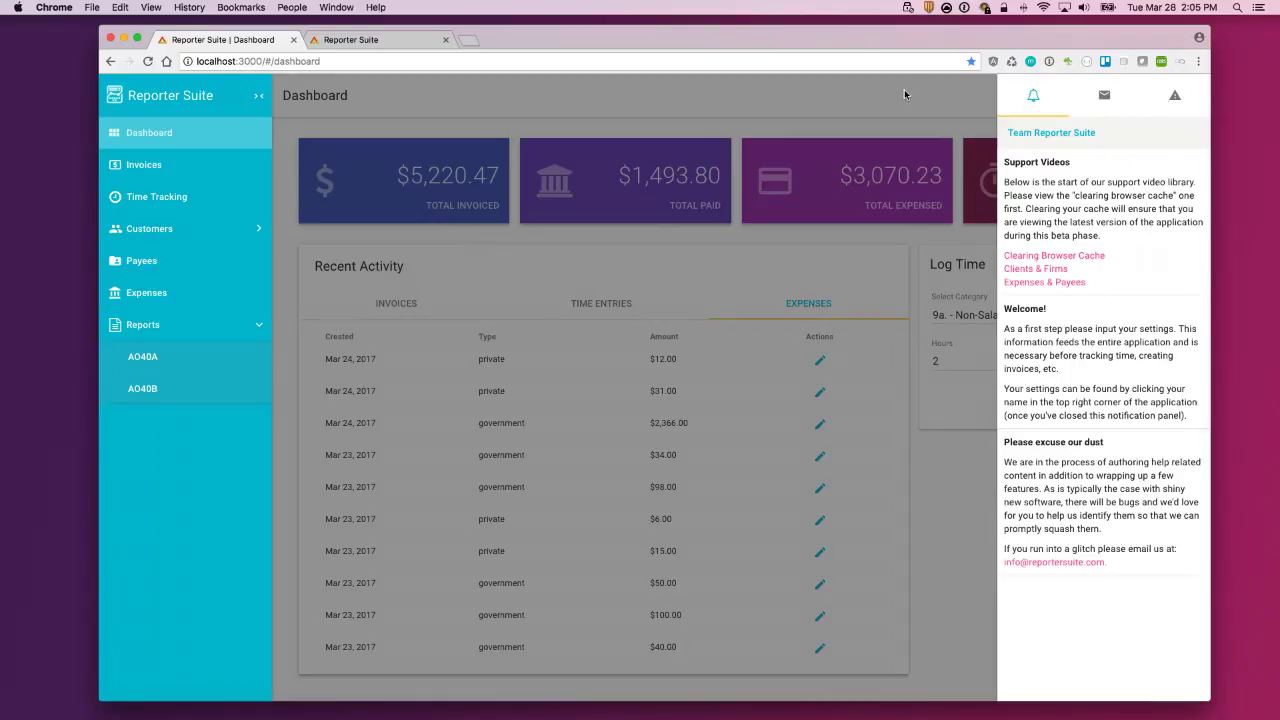
click(904, 94)
click(1172, 95)
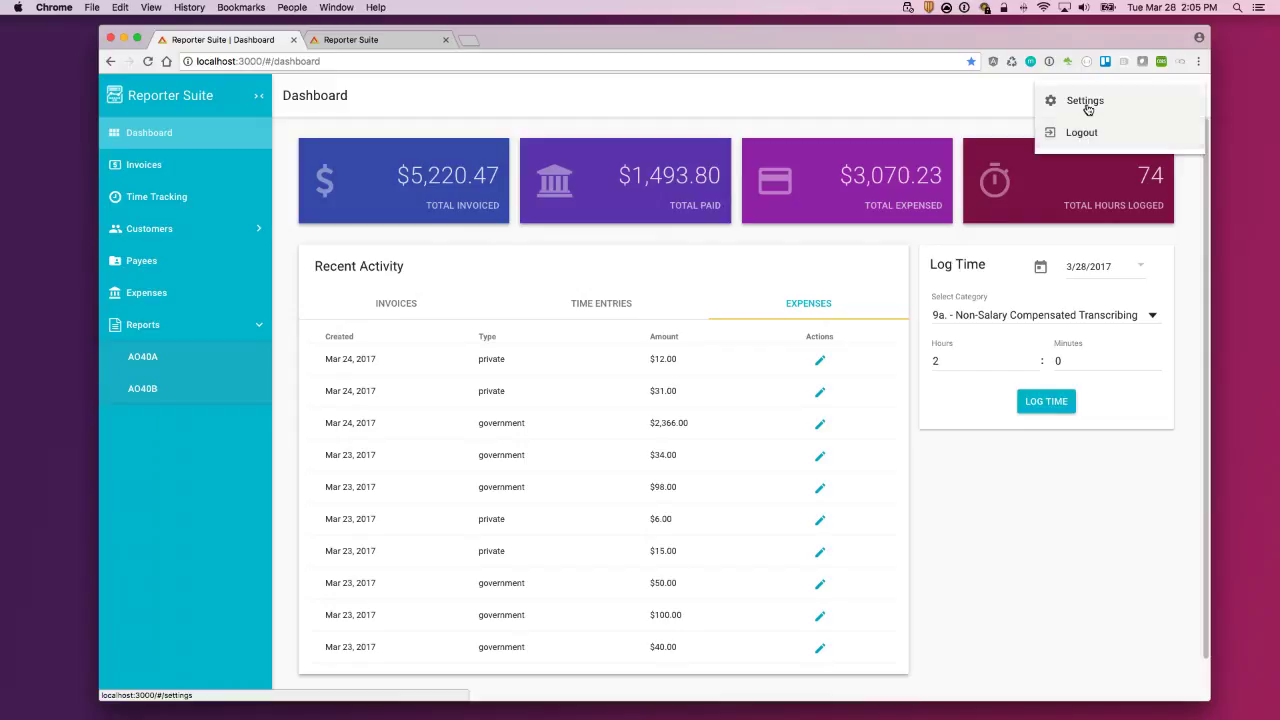
Step: Go to Settings and scroll through General Information to the bottom and back
click(1082, 104)
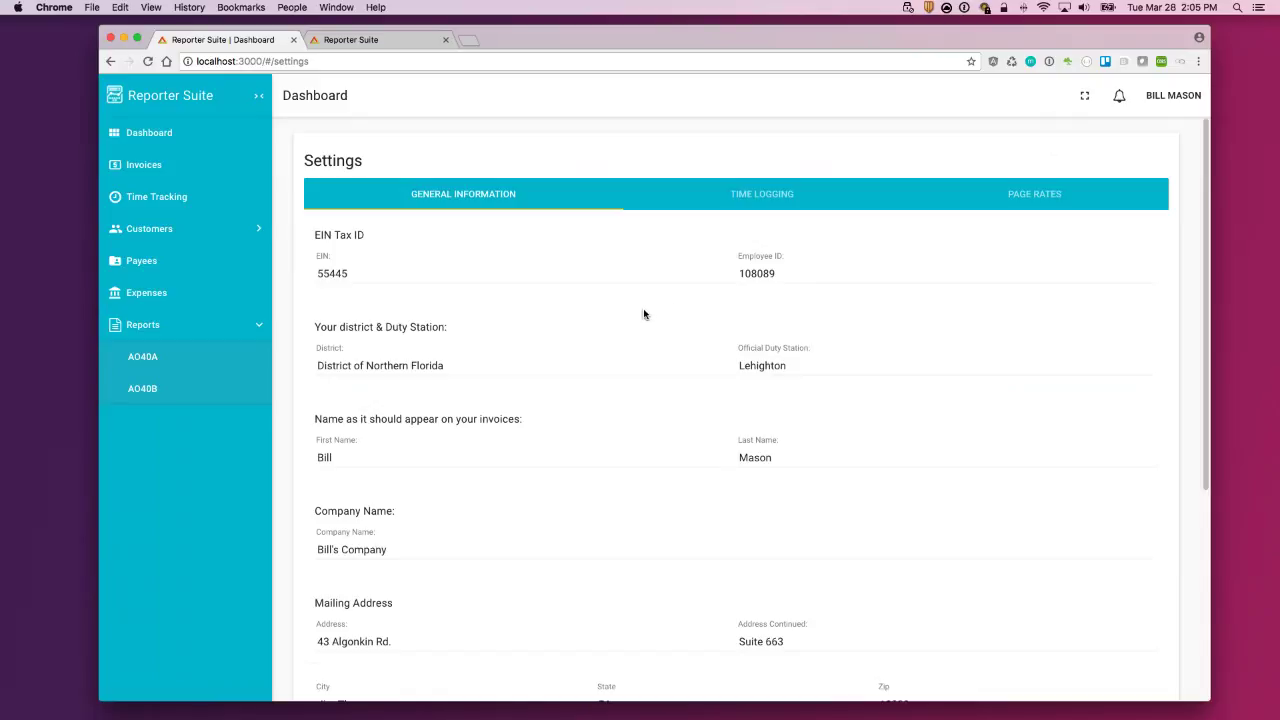
scroll(648, 365, down, 2)
scroll(655, 374, down, 1)
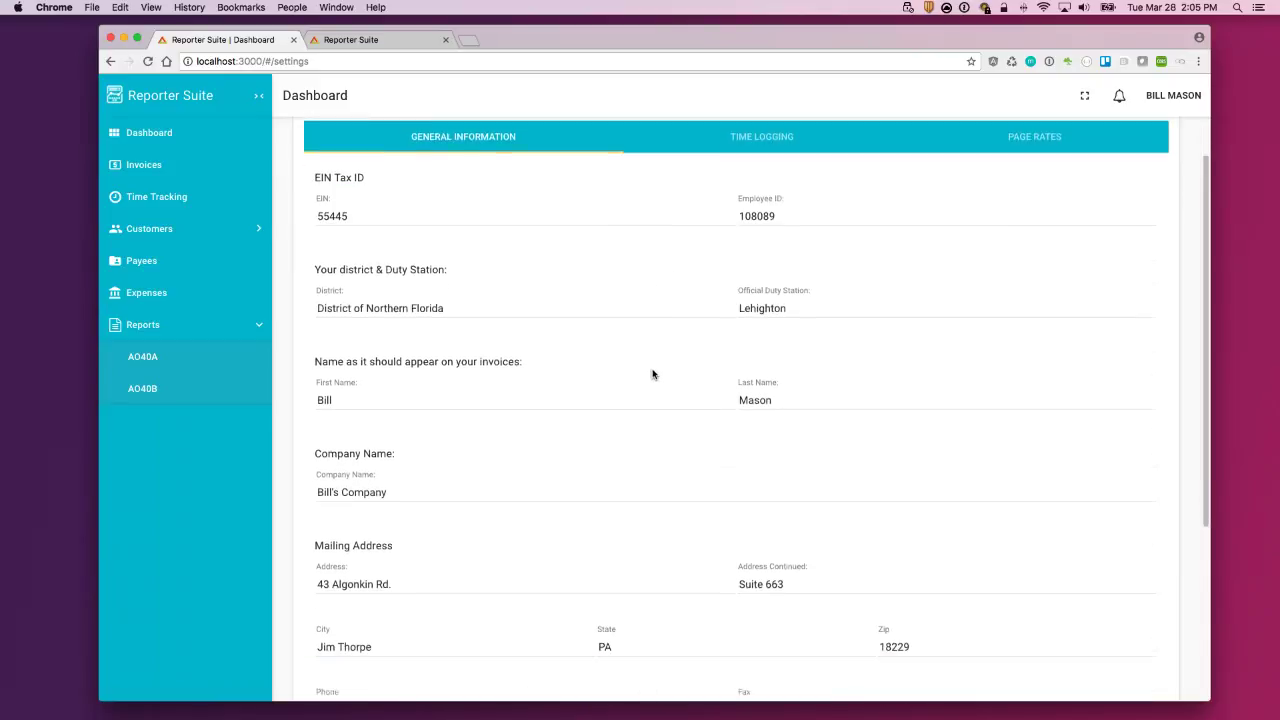
scroll(650, 401, down, 1)
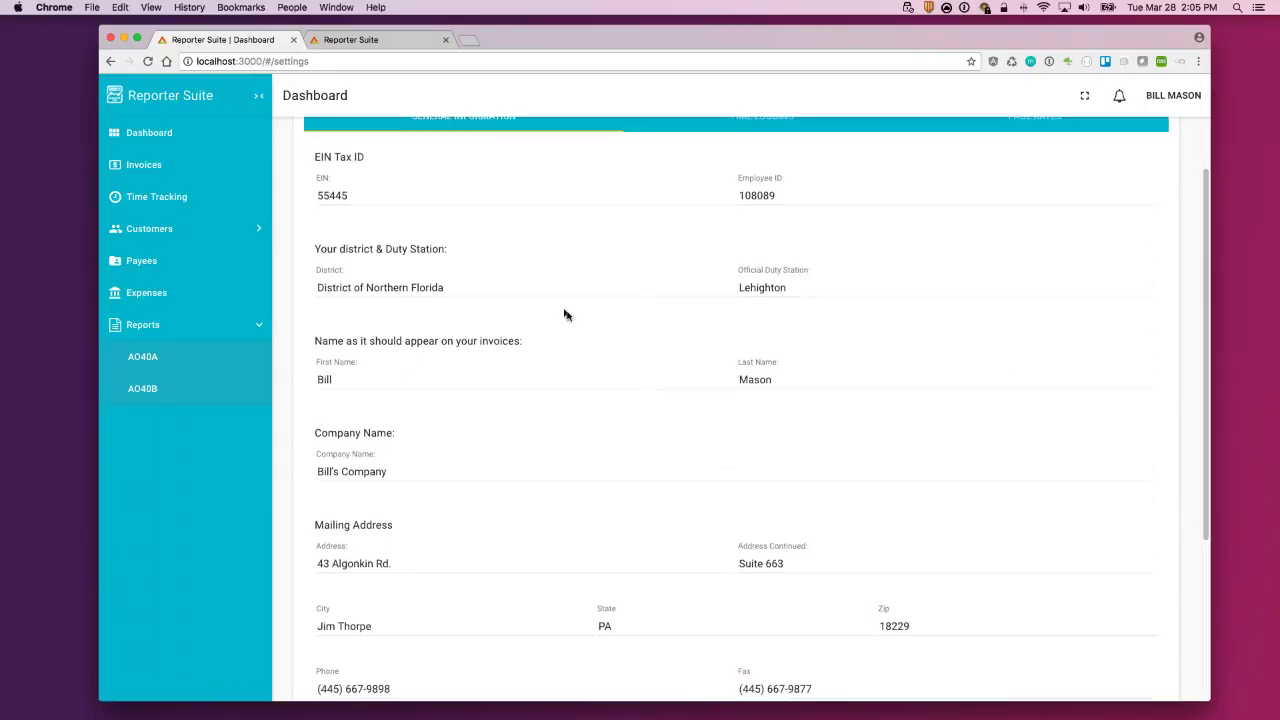
scroll(606, 337, down, 1)
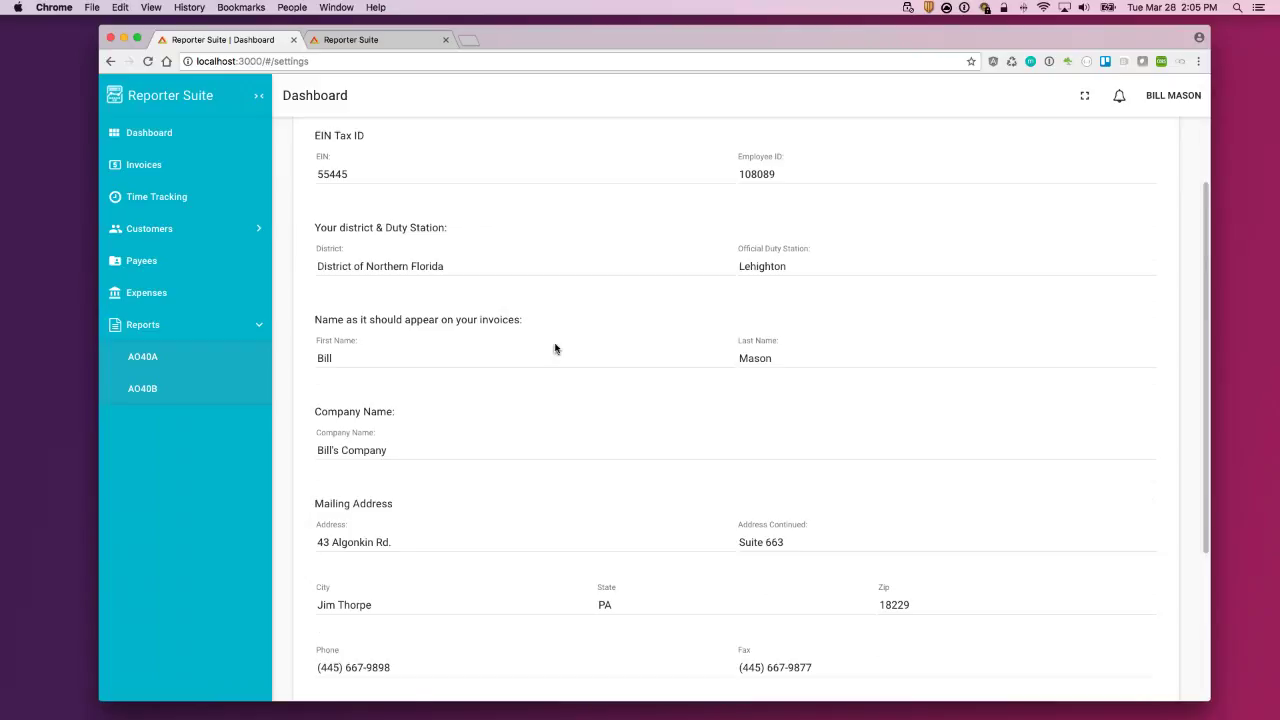
scroll(556, 370, down, 3)
scroll(600, 440, down, 3)
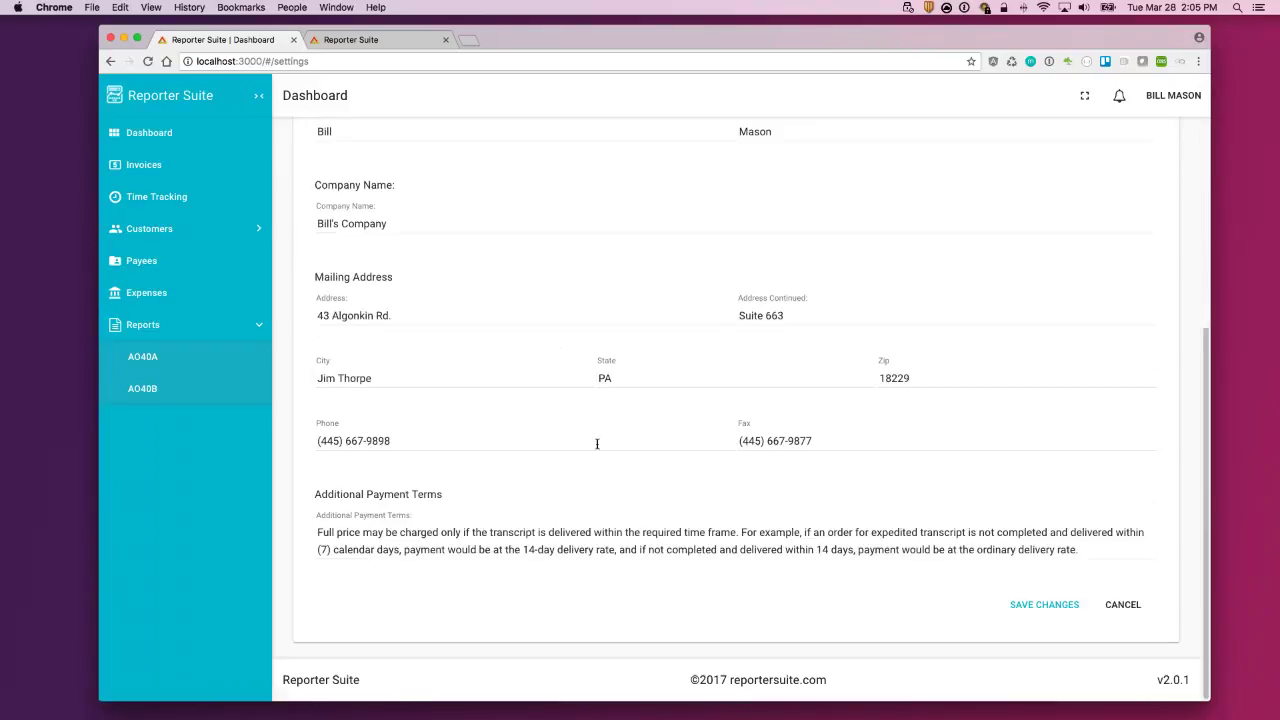
scroll(751, 481, up, 1)
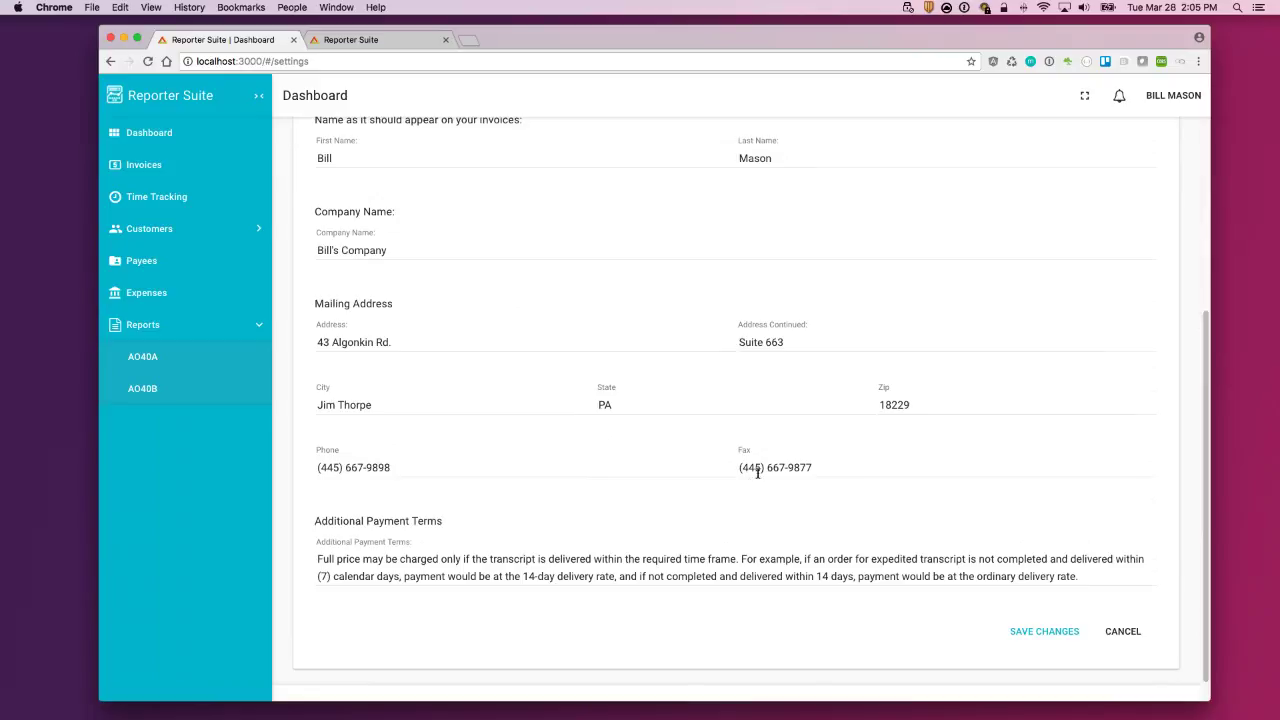
scroll(754, 470, up, 7)
Step: Review the Time Logging settings, then set Page Rates freelance work to Yes
click(762, 197)
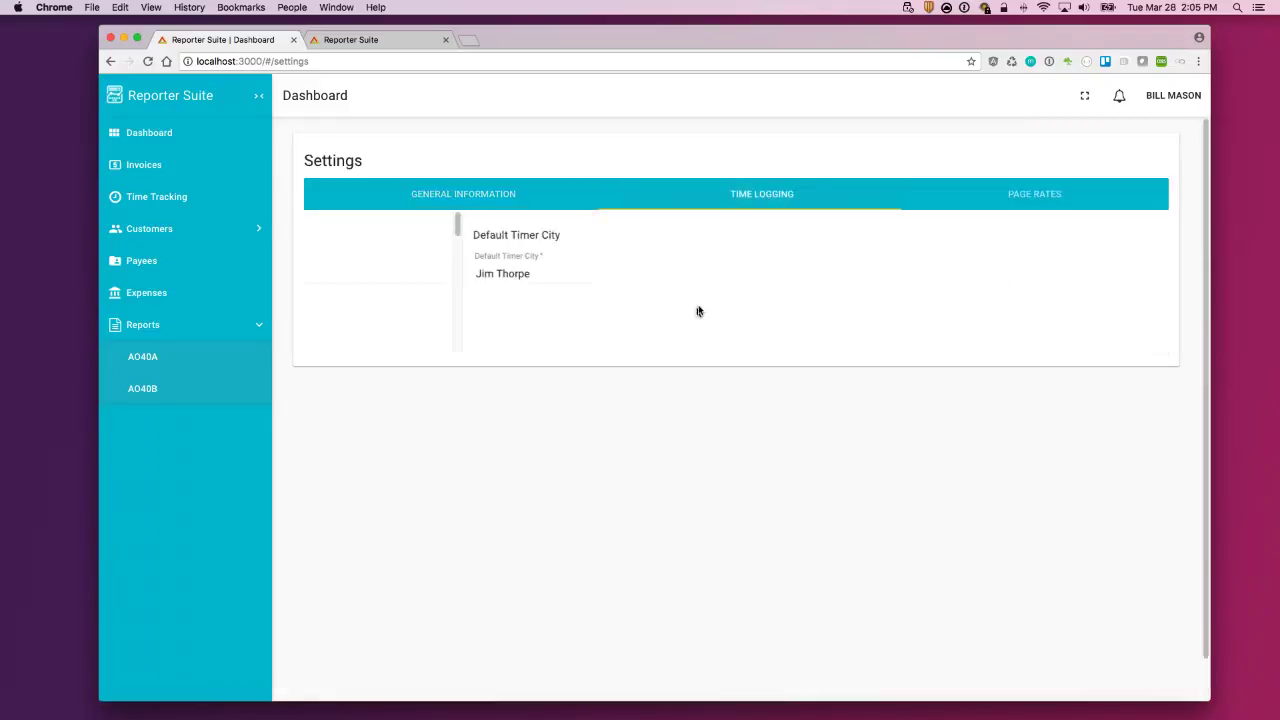
triple_click(386, 276)
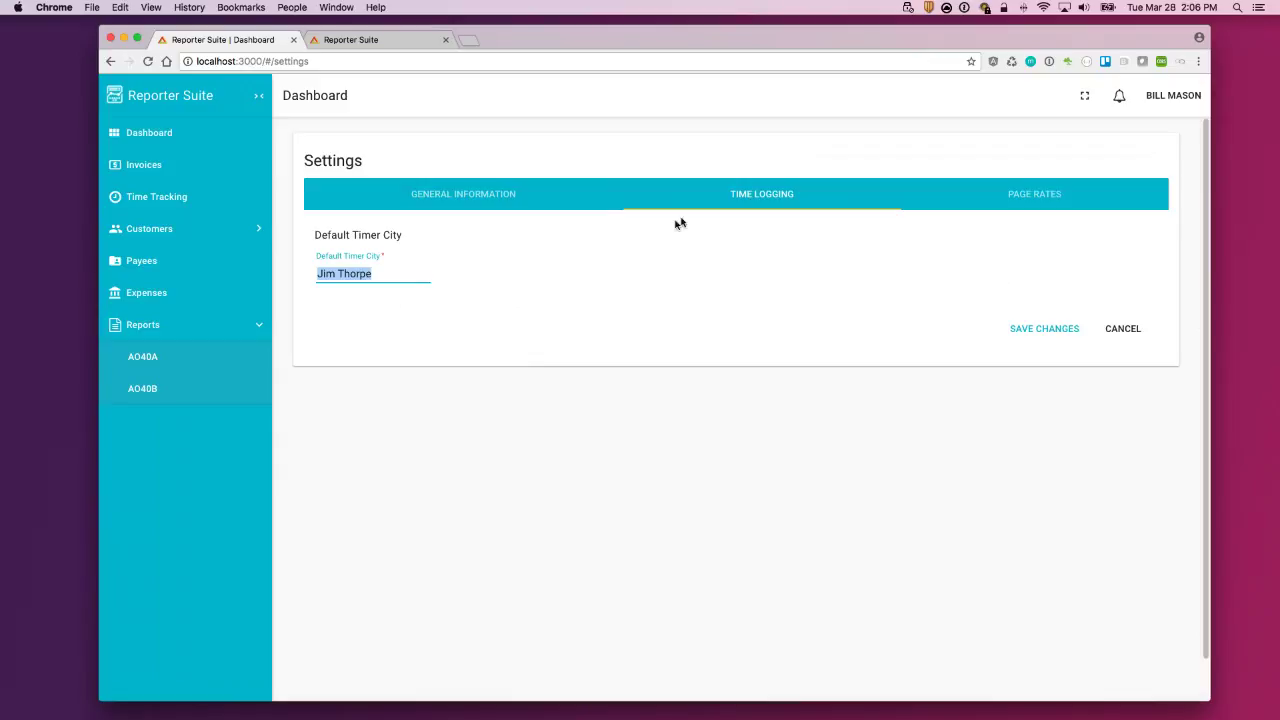
click(1046, 201)
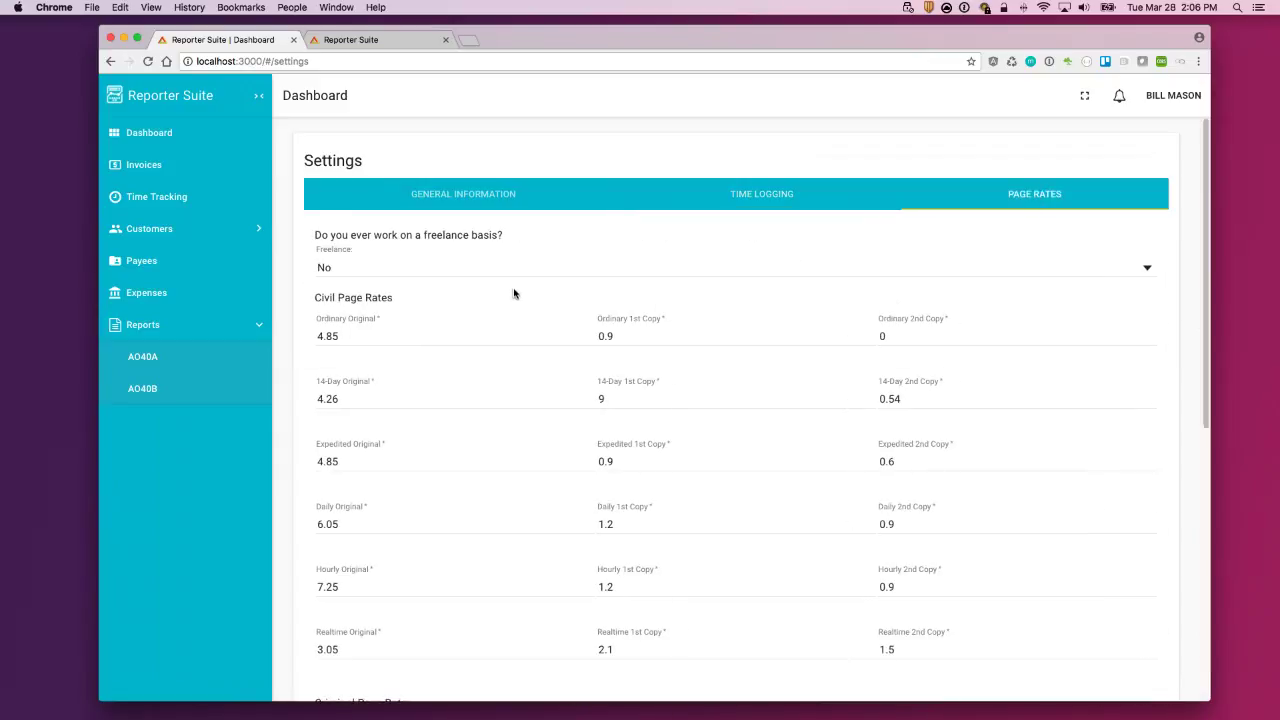
click(451, 270)
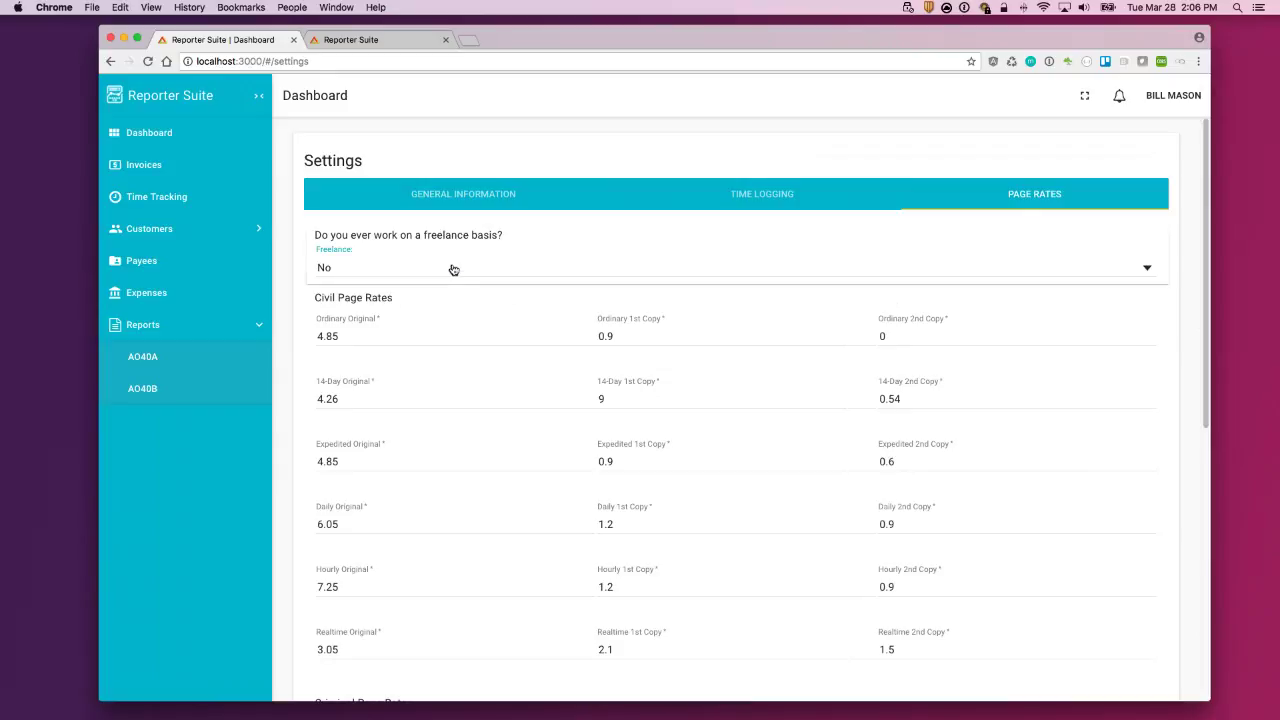
click(435, 239)
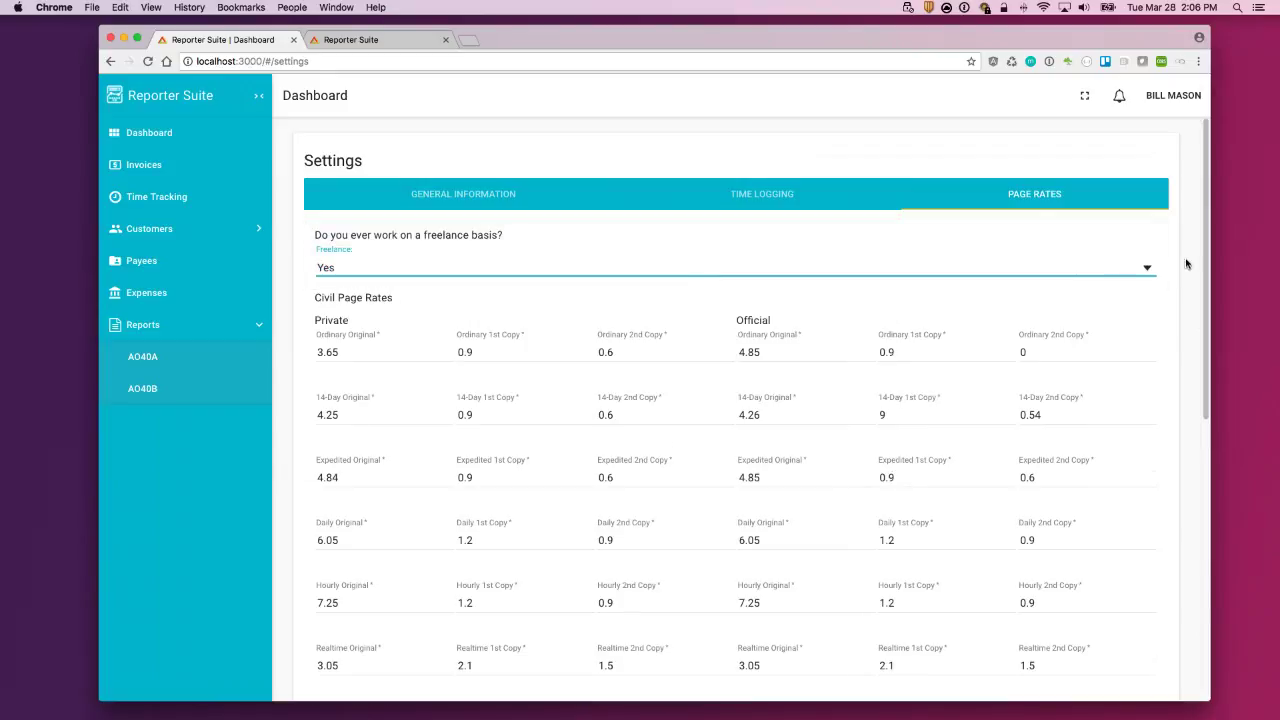
drag(1202, 243, 766, 234)
Step: Revert freelance work to No and return to the Dashboard
click(360, 264)
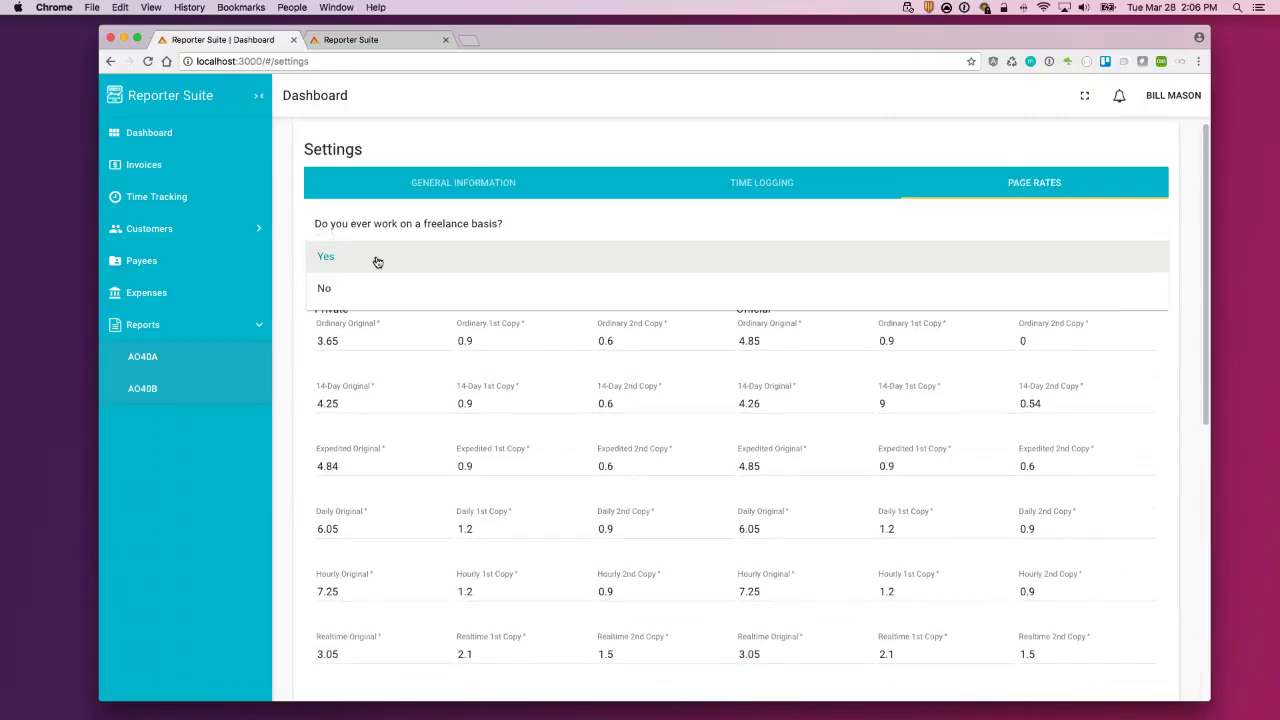
click(363, 289)
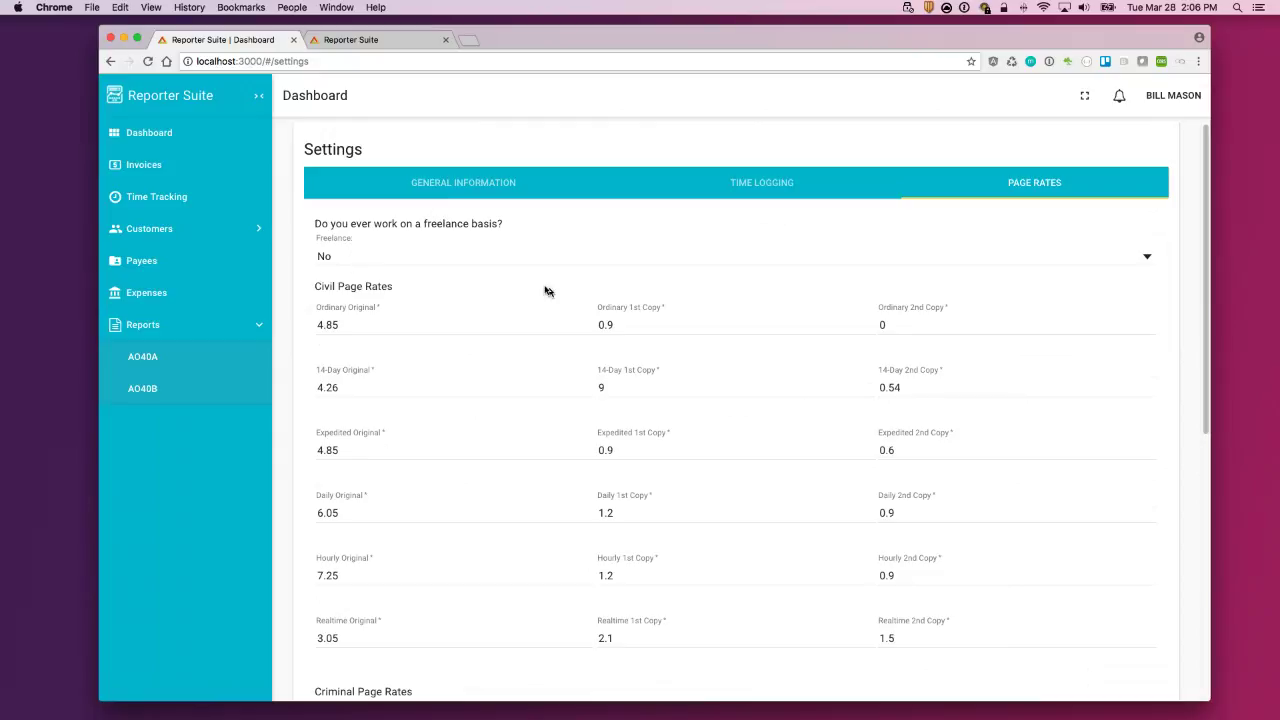
drag(1206, 248, 1189, 191)
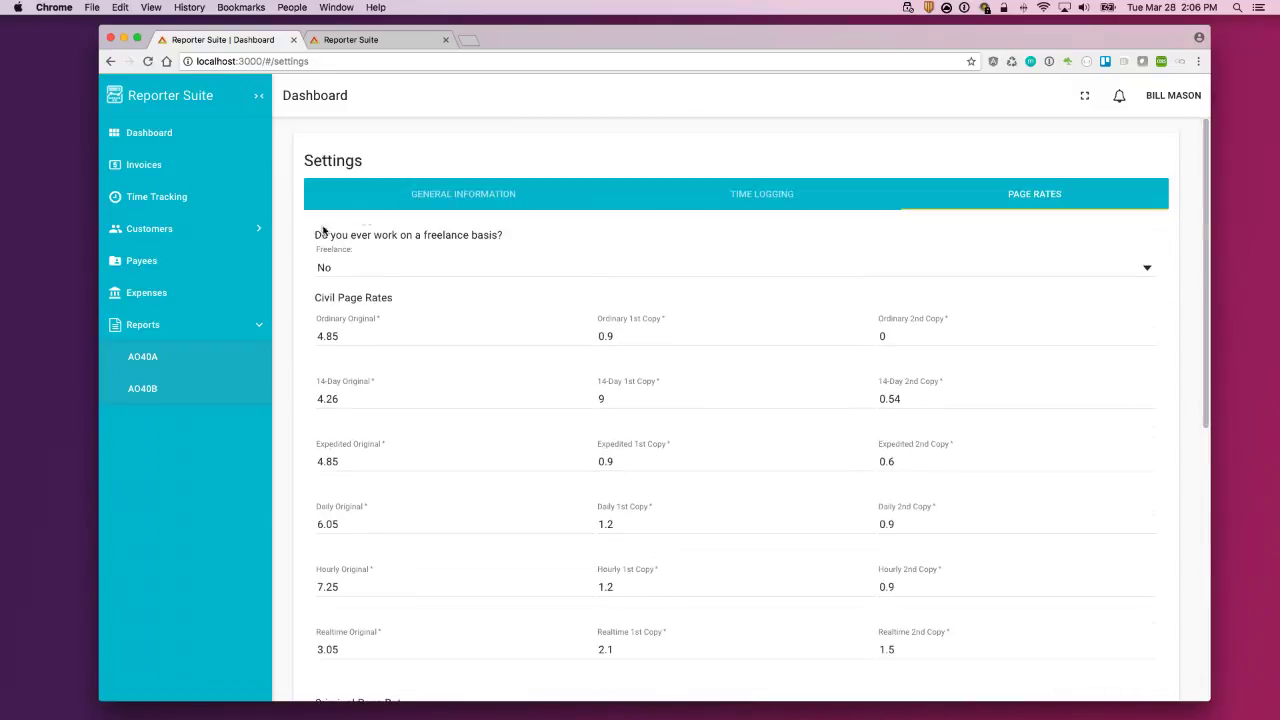
click(161, 137)
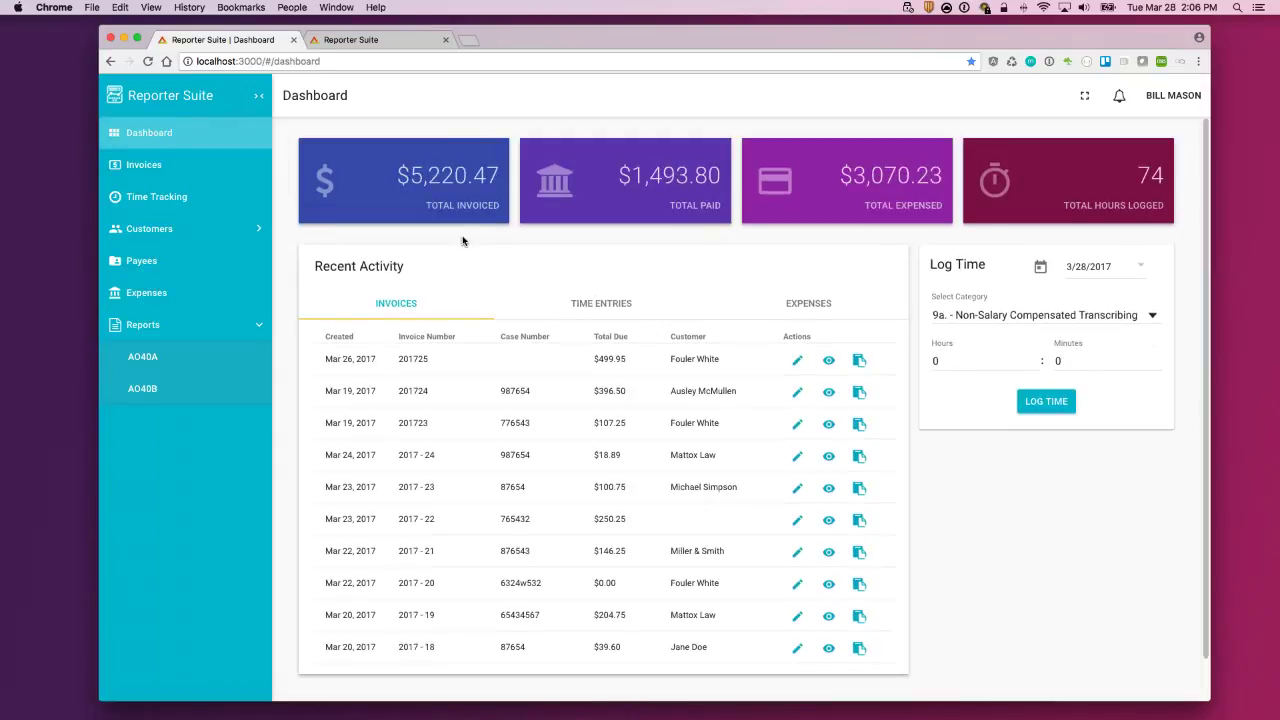
click(258, 100)
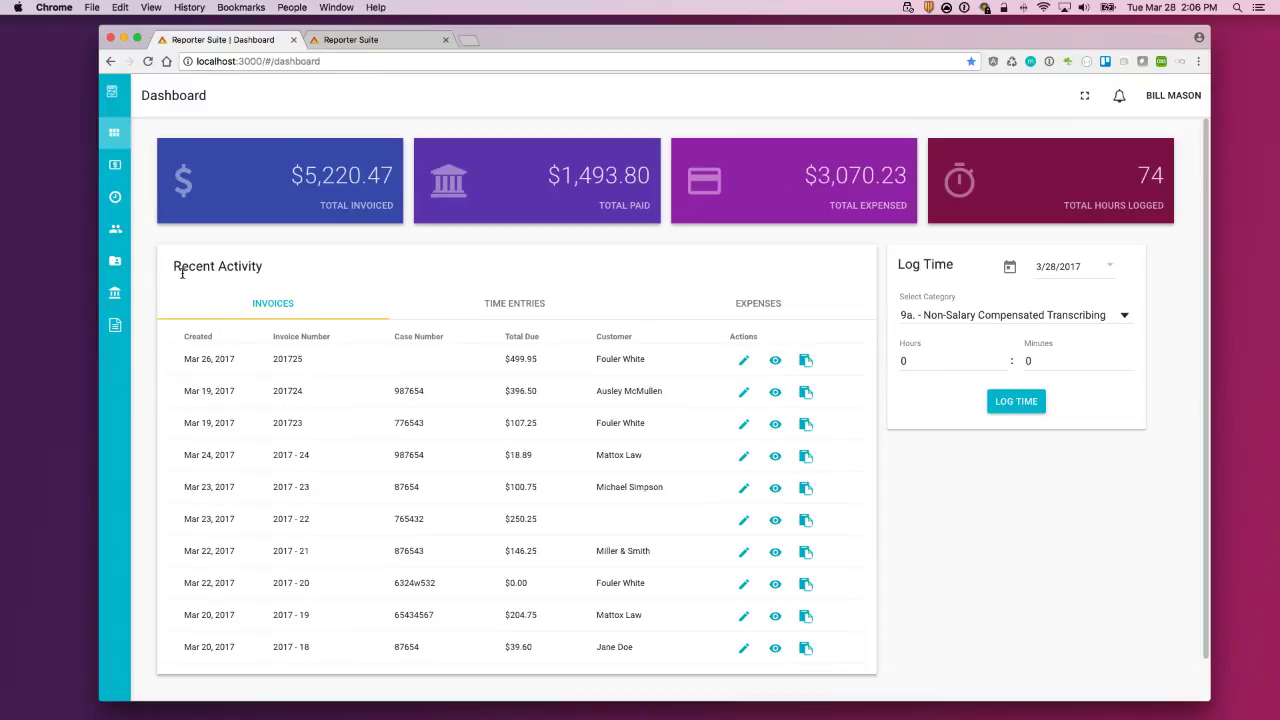
mouse_move(134, 190)
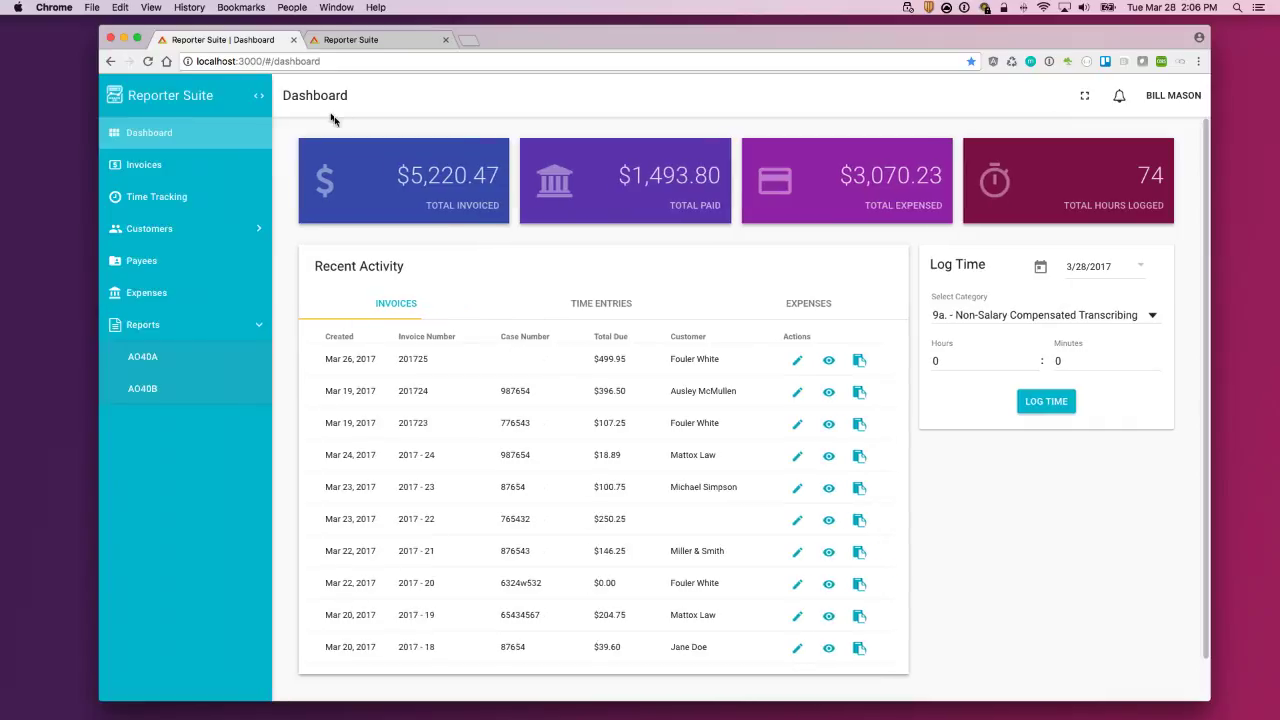
mouse_move(148, 97)
click(259, 95)
drag(1211, 118, 1192, 125)
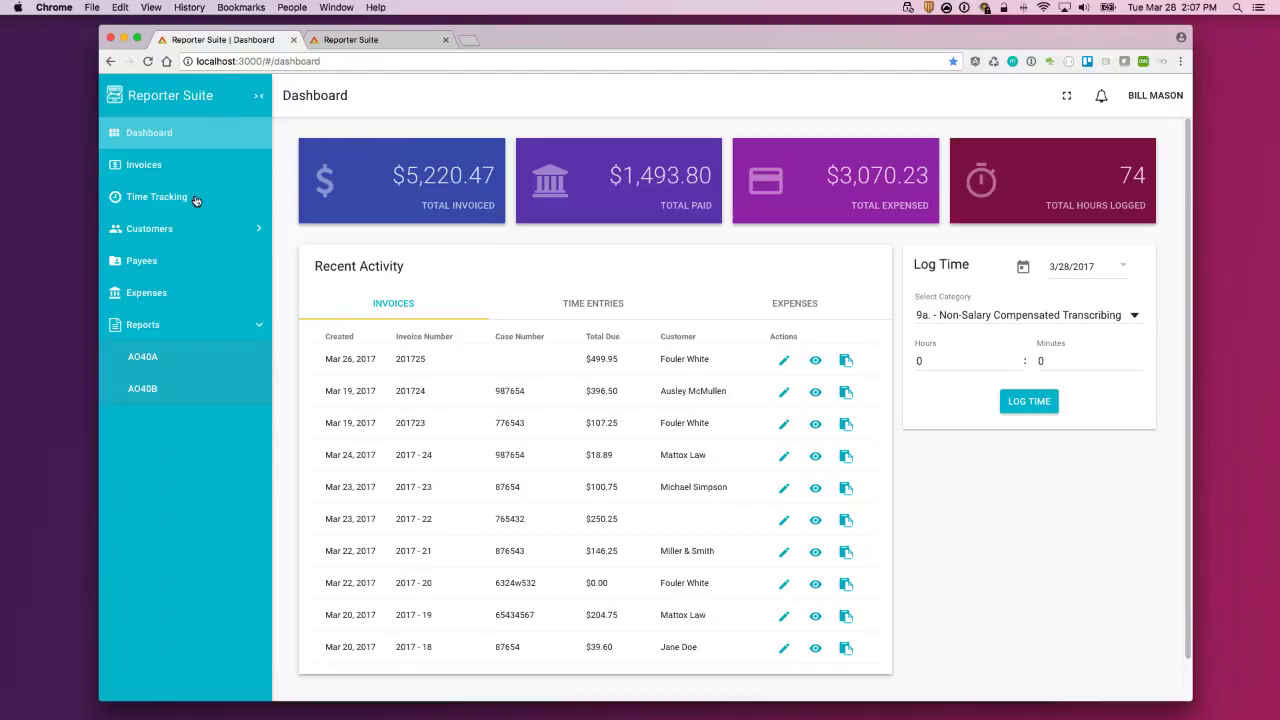
Step: Go to the Invoices page and search invoices for 7654
click(146, 169)
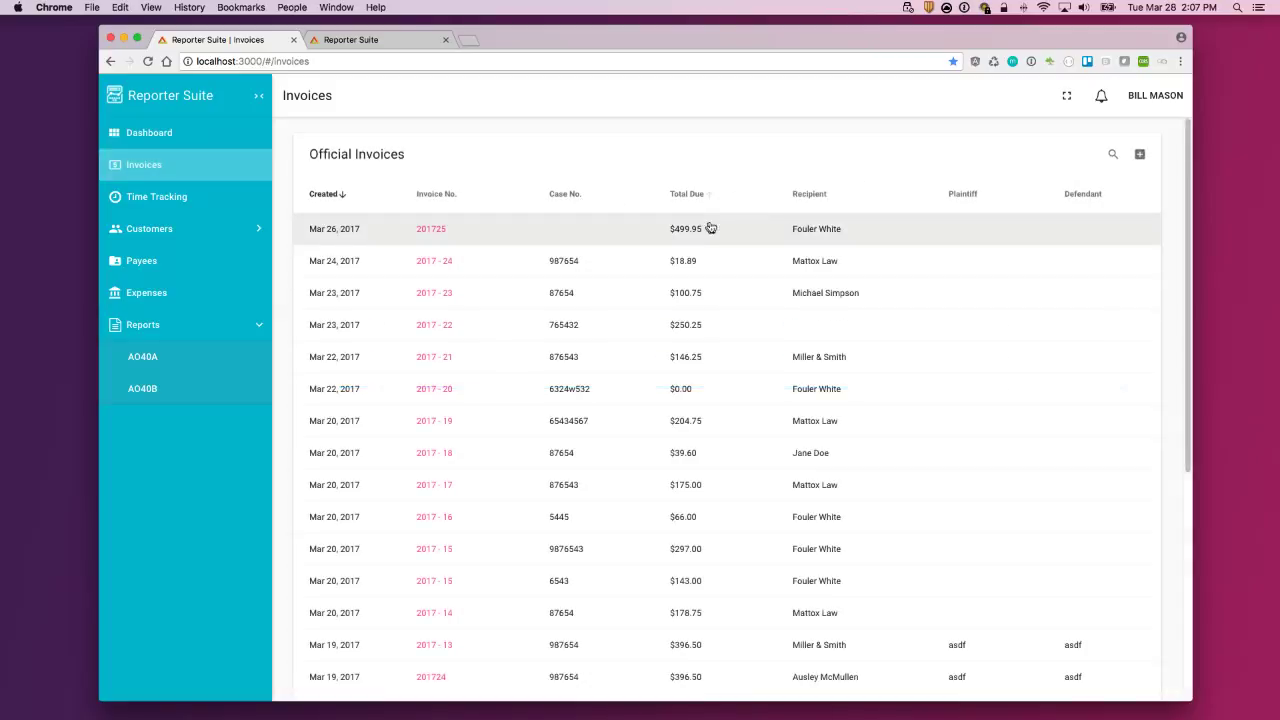
click(1113, 157)
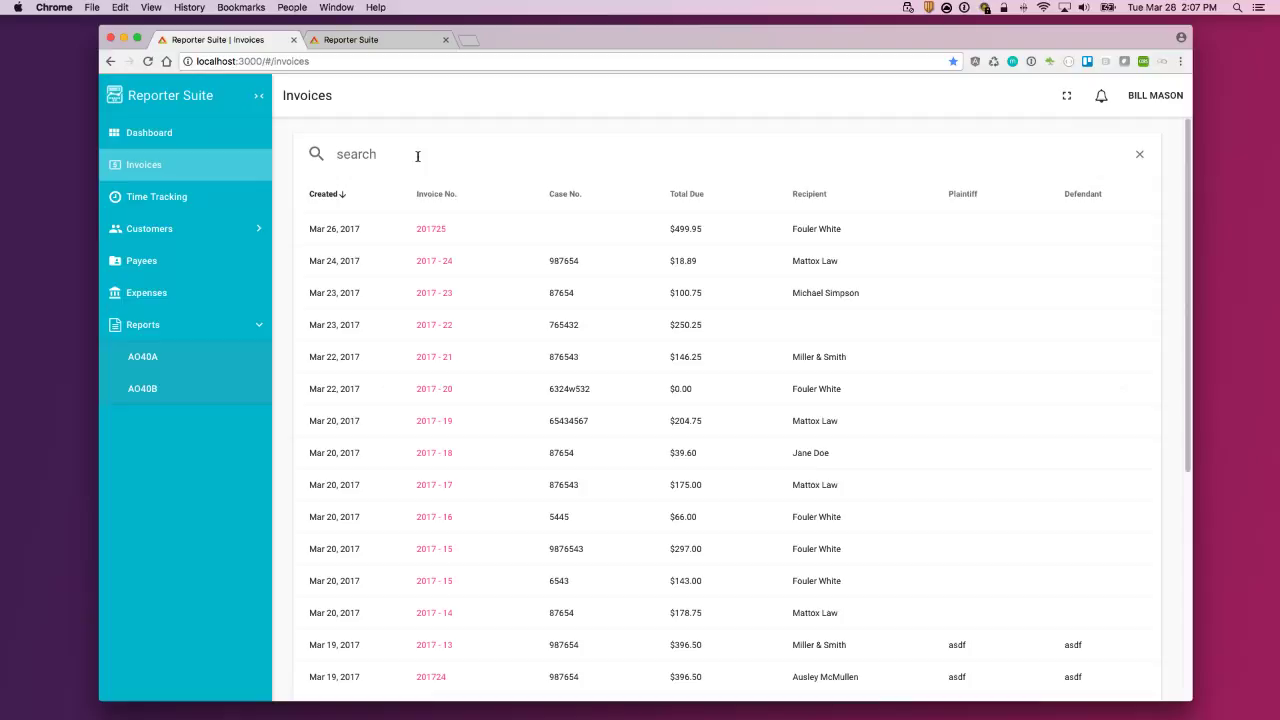
text(765)
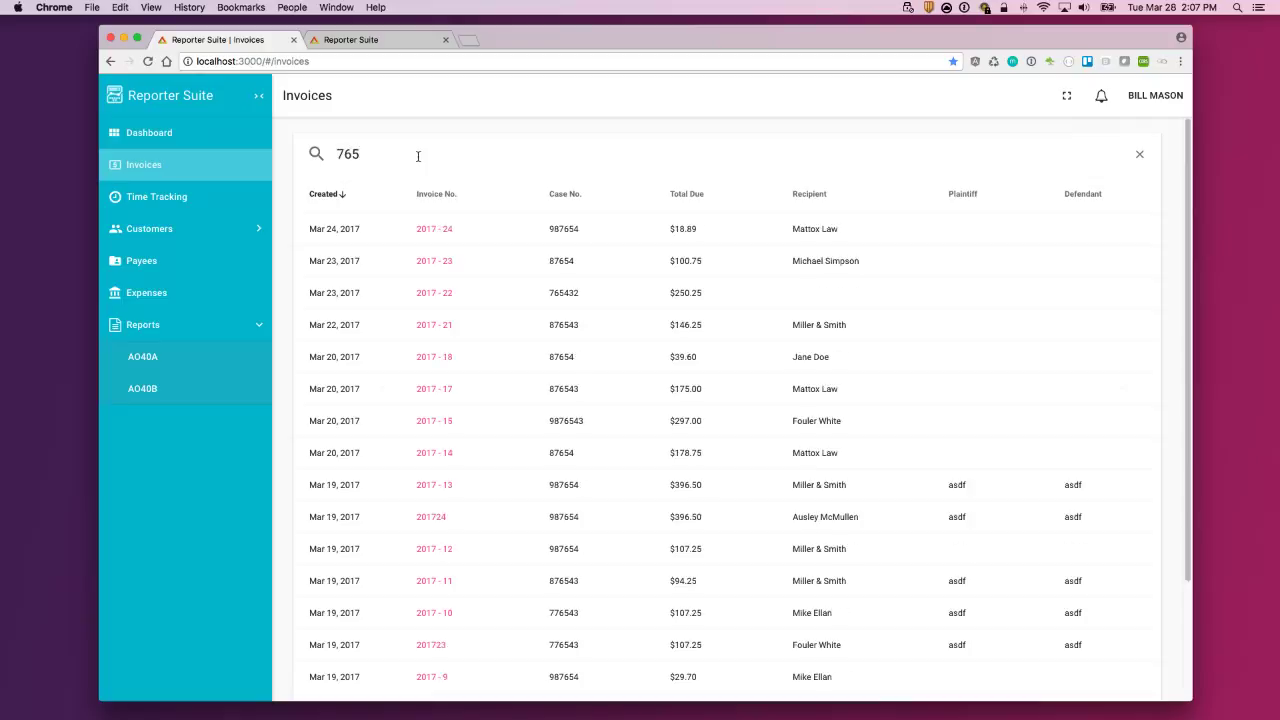
text(4)
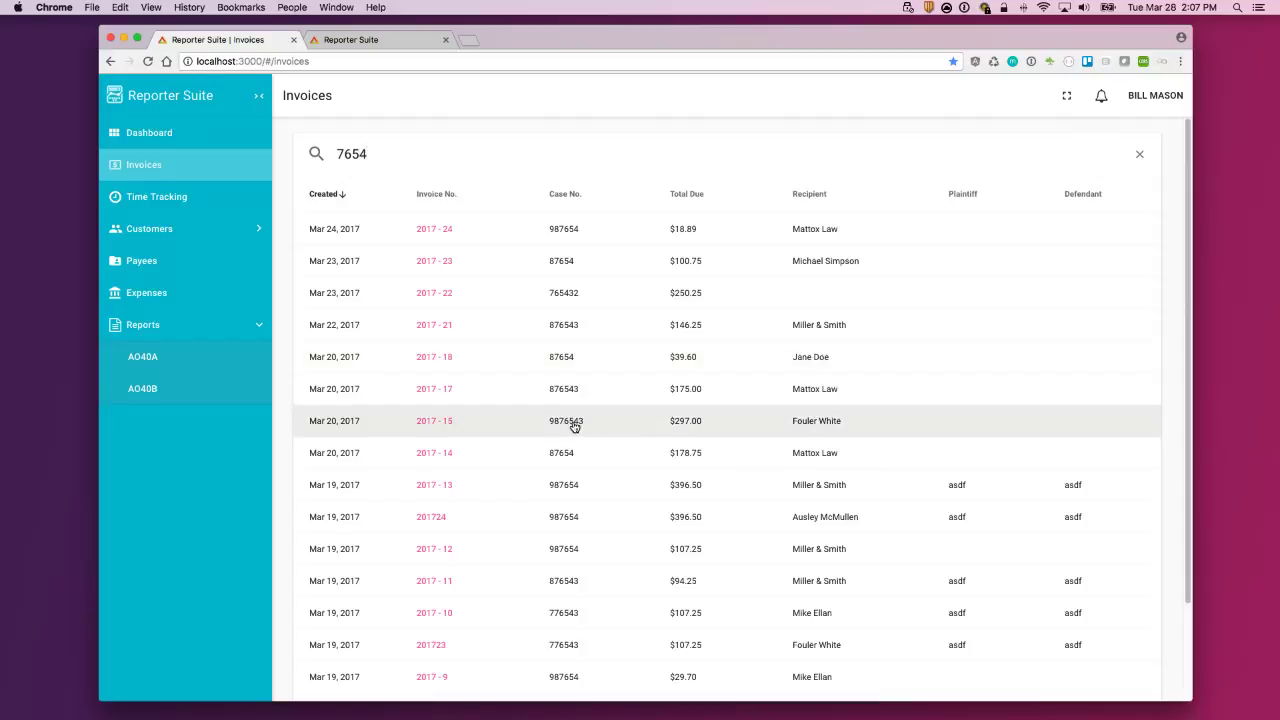
Step: Replace the search with a recipient's name, then clear it to list all invoices
drag(370, 154, 272, 146)
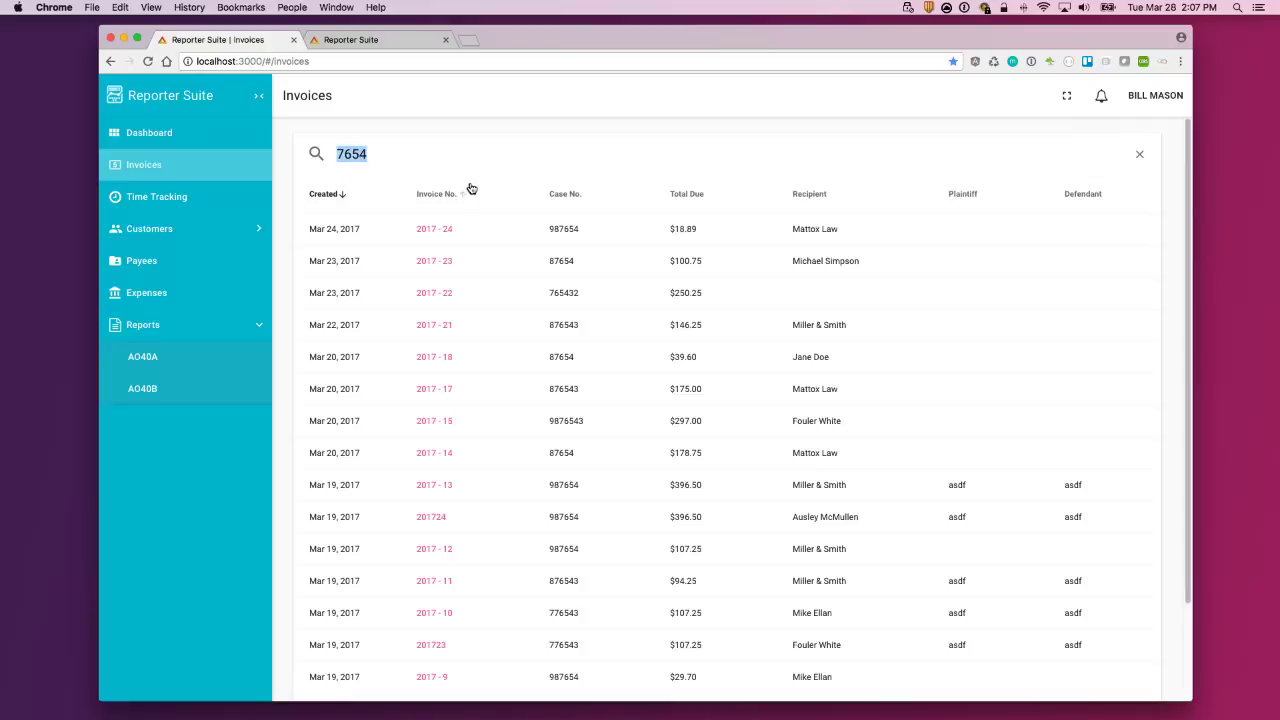
text(Mattox)
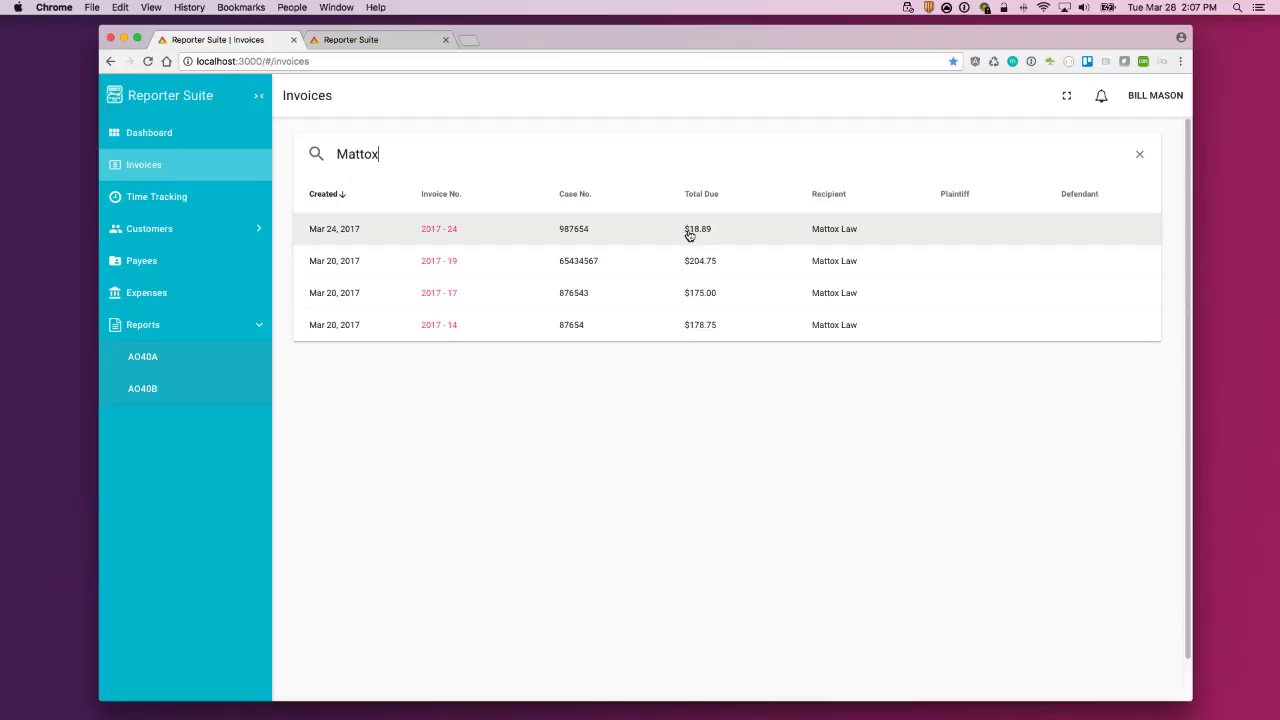
key(BackSpace)
key(BackSpace)
key(BackSpace)
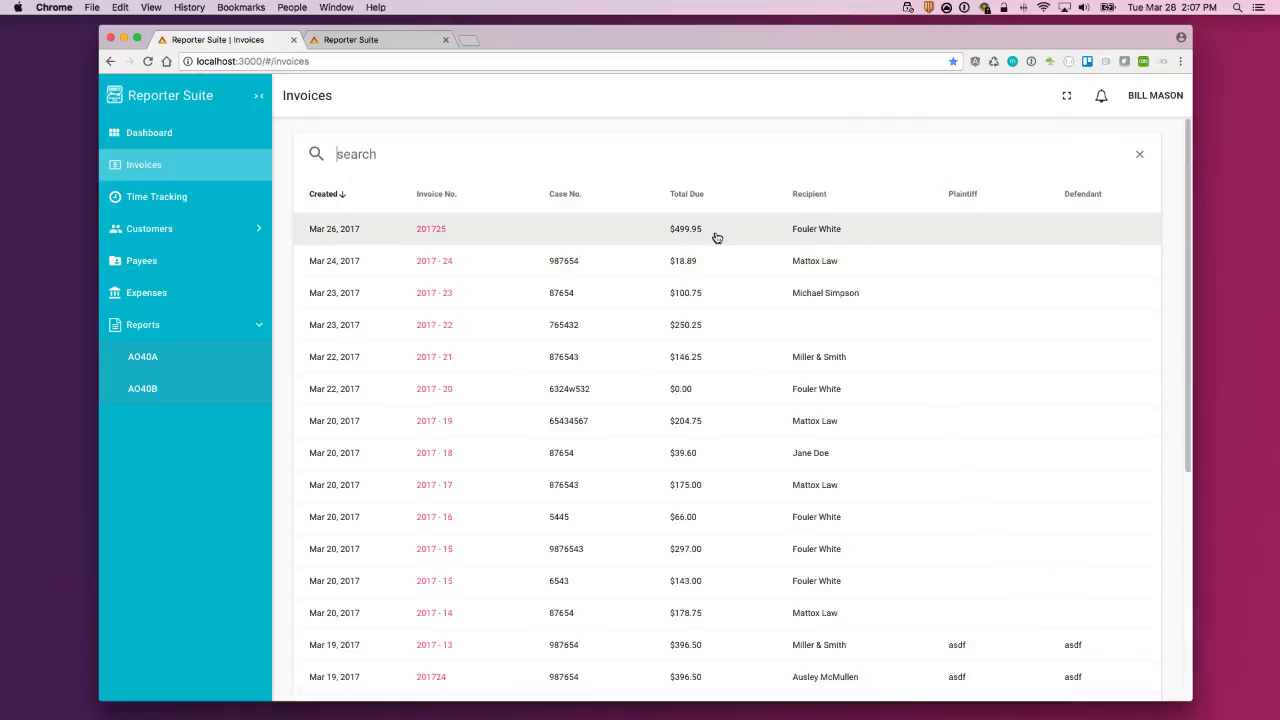
scroll(707, 286, down, 1)
scroll(707, 286, down, 1)
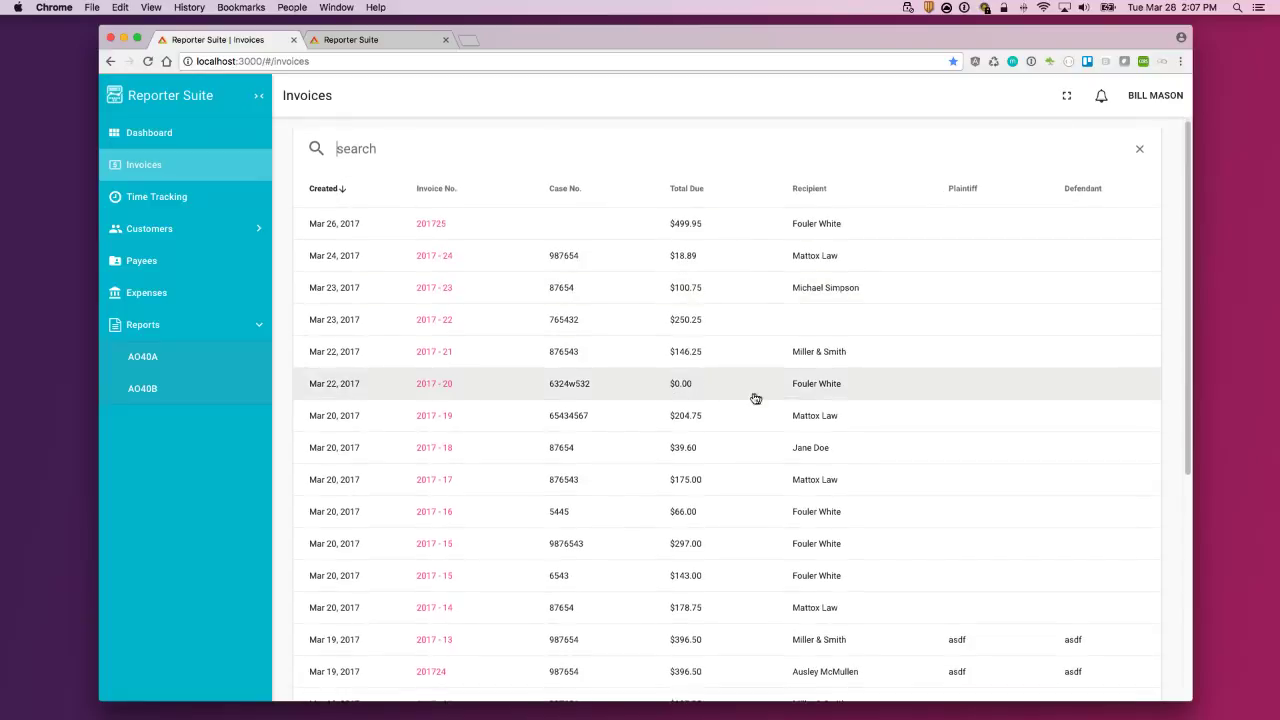
Step: Log invoice 201725 as paid on 3/27/2017, then expand invoices 2017-24 and 2017-23
click(827, 389)
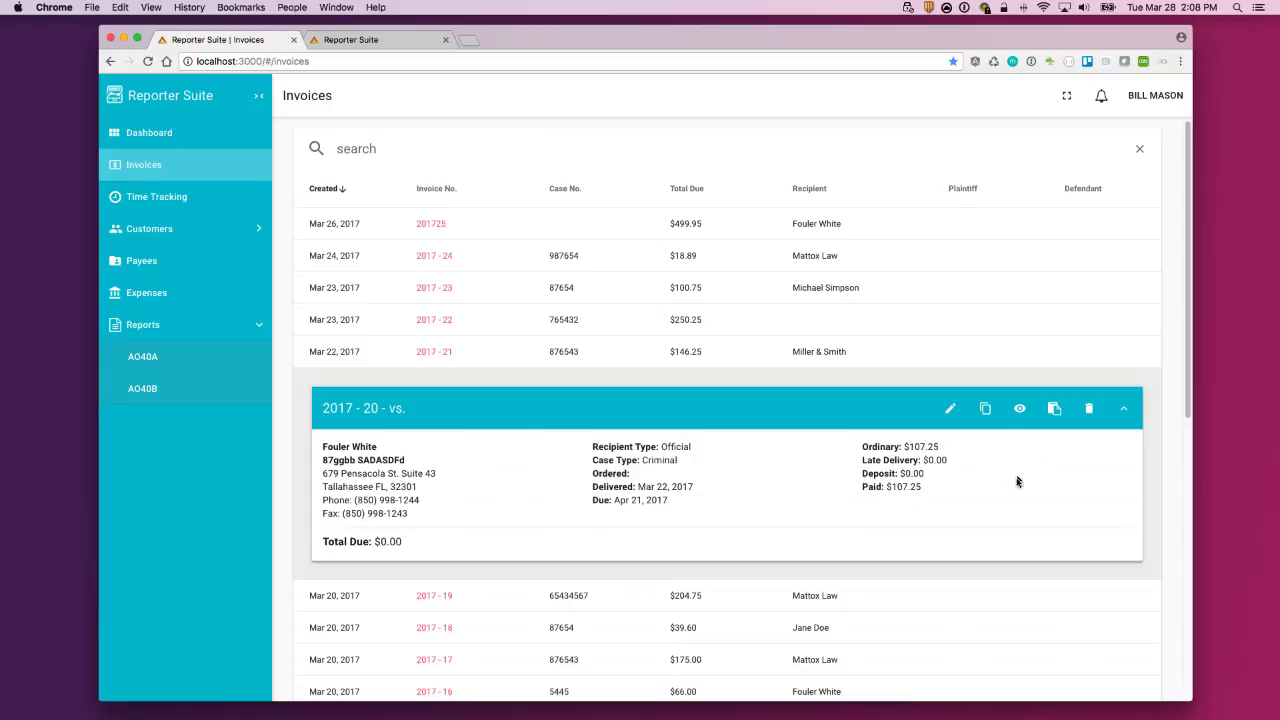
click(836, 226)
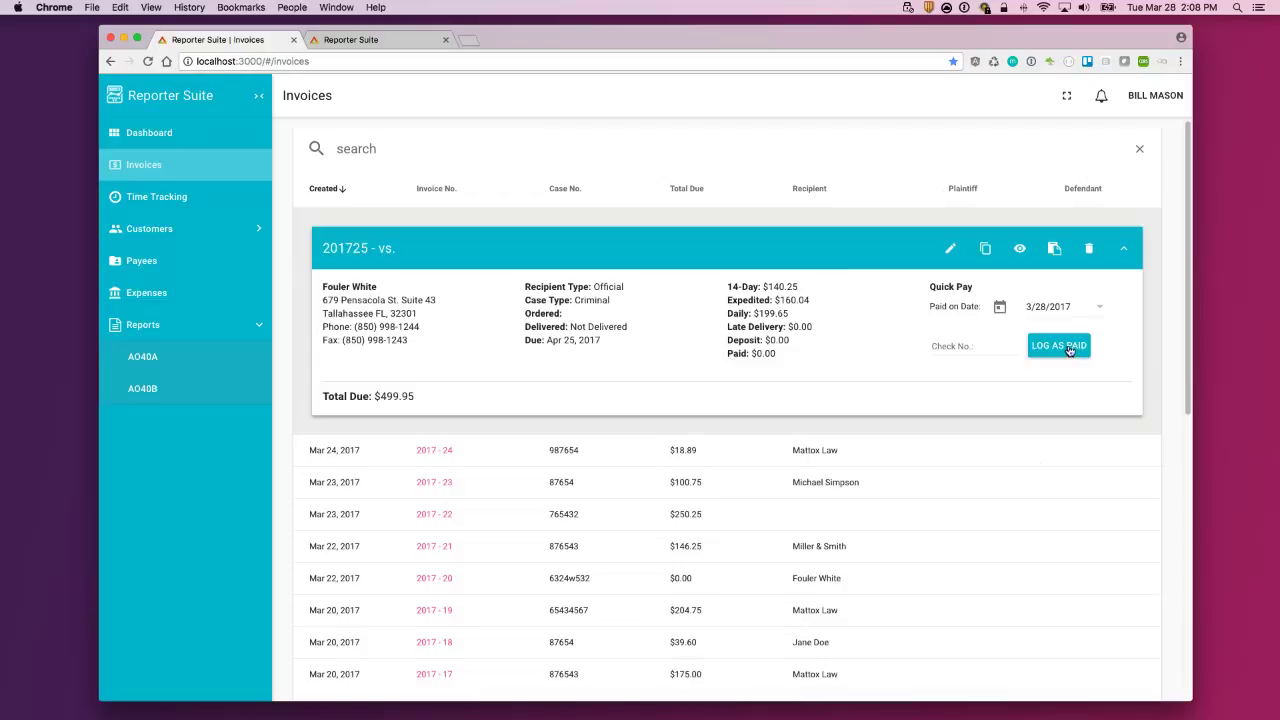
click(966, 349)
click(1098, 307)
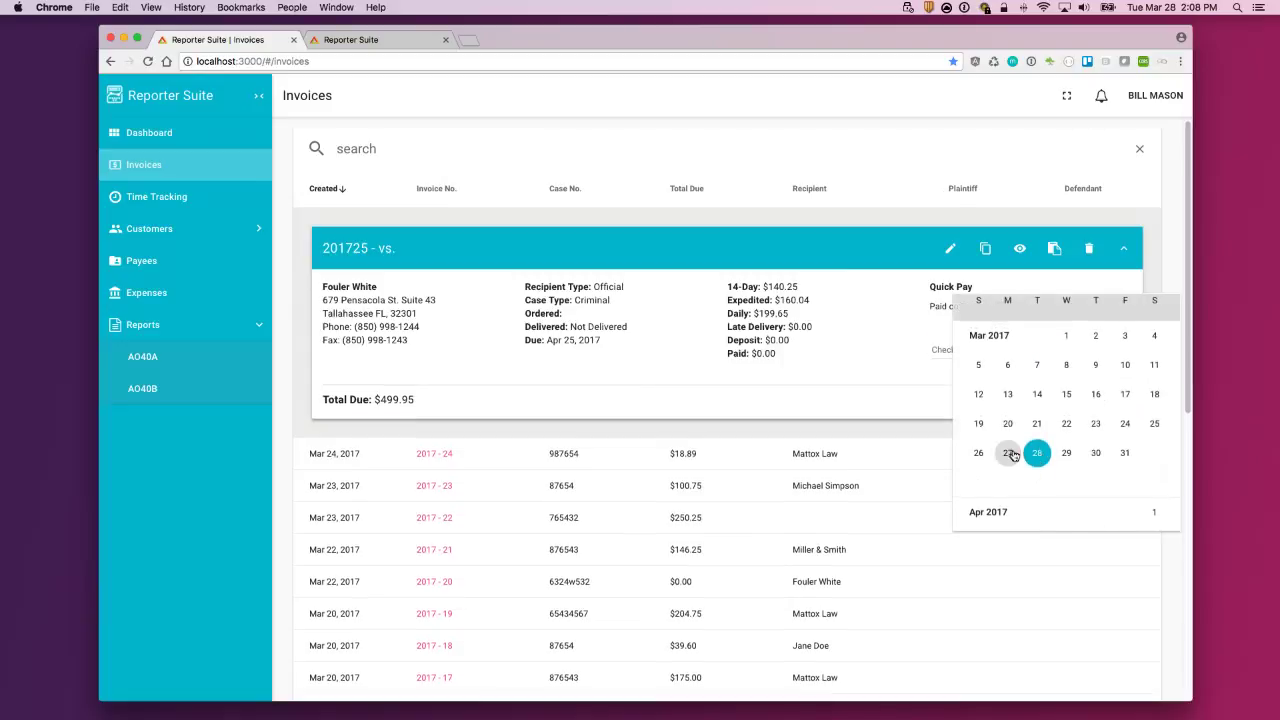
click(1007, 453)
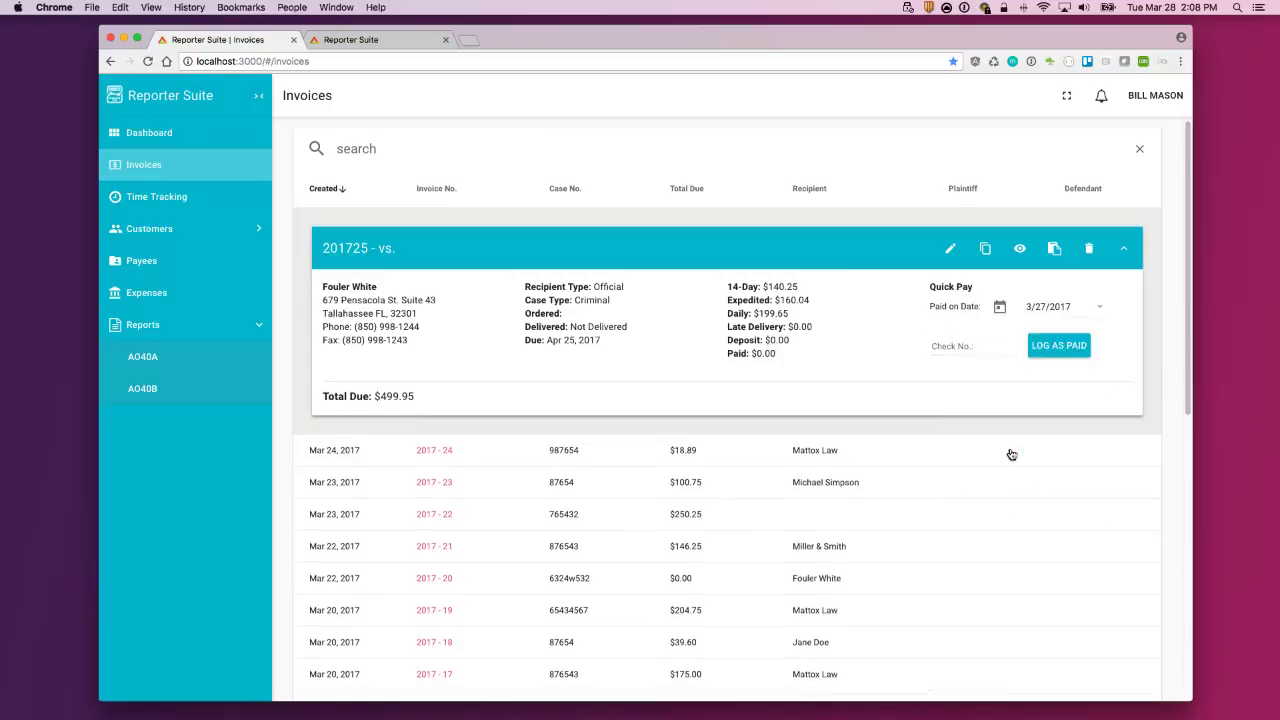
click(1062, 347)
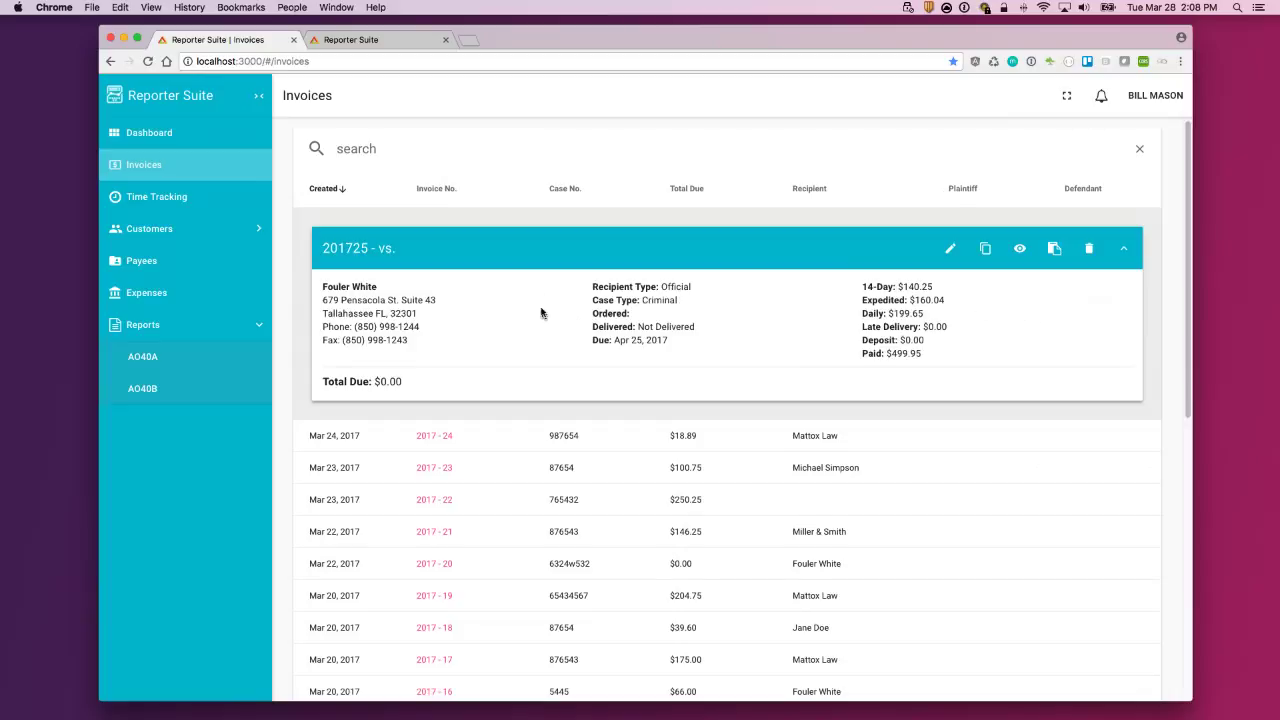
click(658, 436)
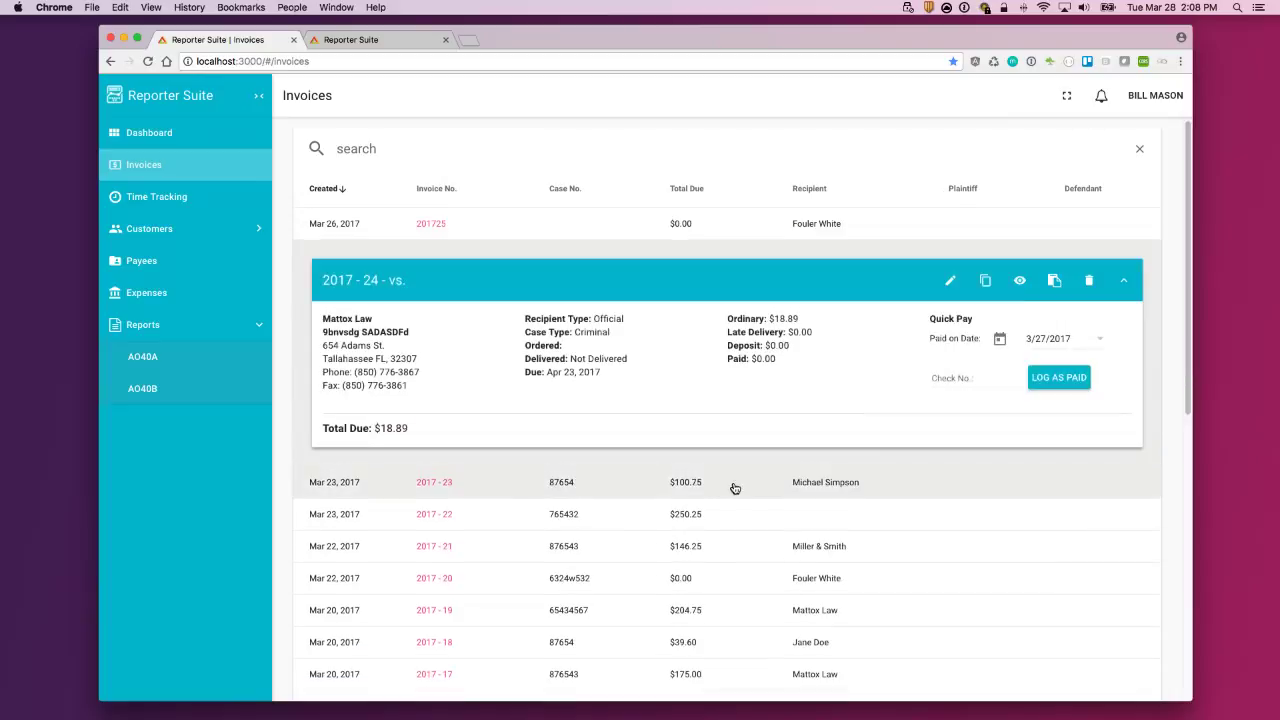
click(729, 486)
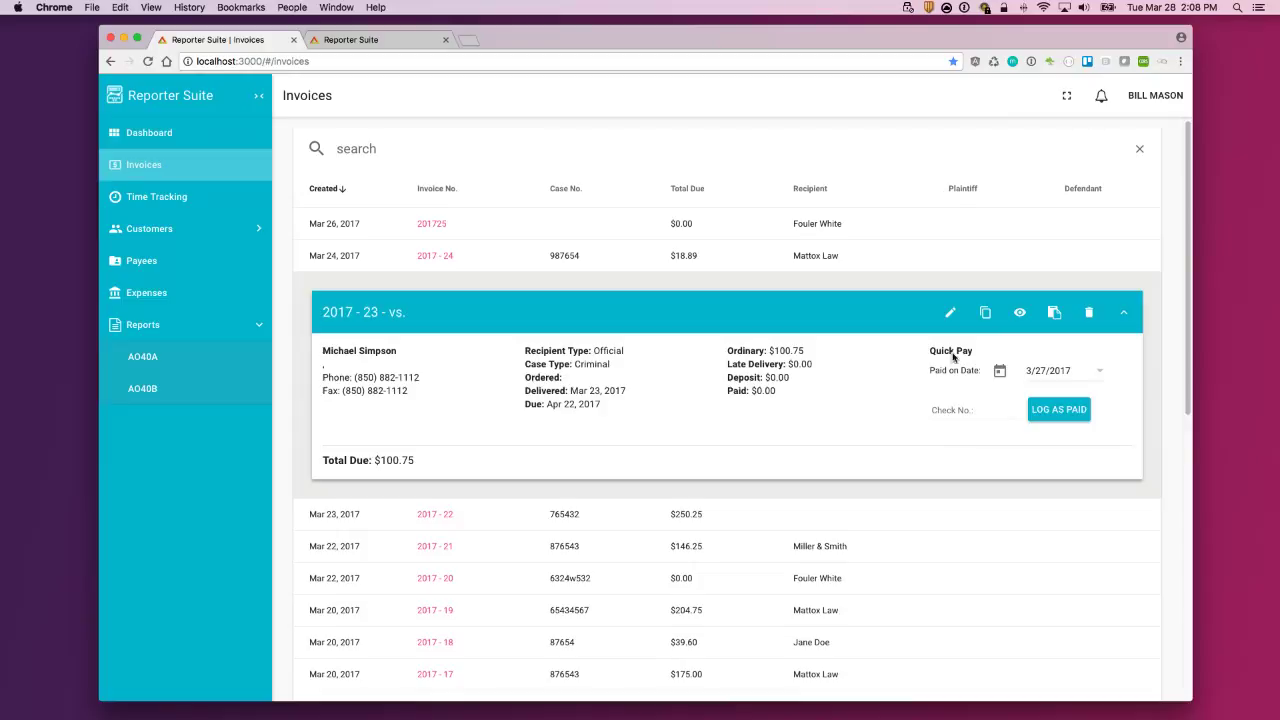
Step: View invoice 2017-23's printable page ($100.75 due), then return to the Invoices list and collapse its card
click(1020, 316)
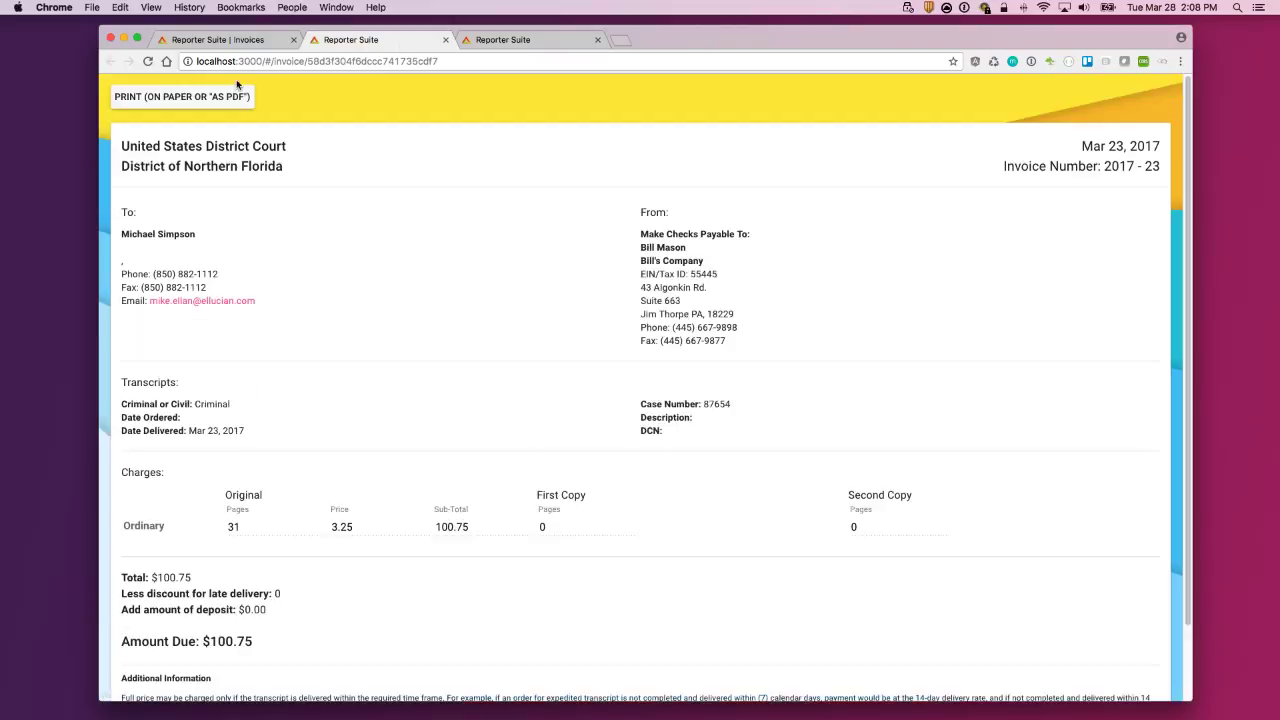
scroll(505, 290, down, 2)
scroll(466, 400, up, 2)
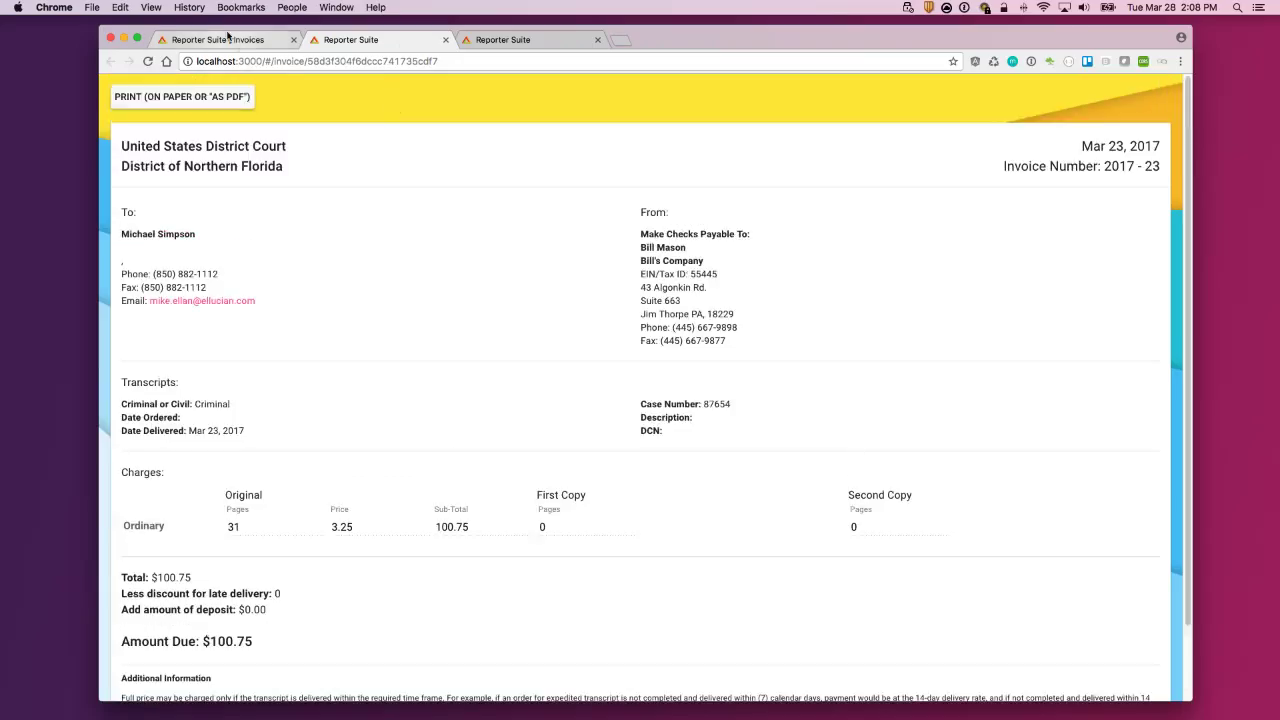
click(237, 42)
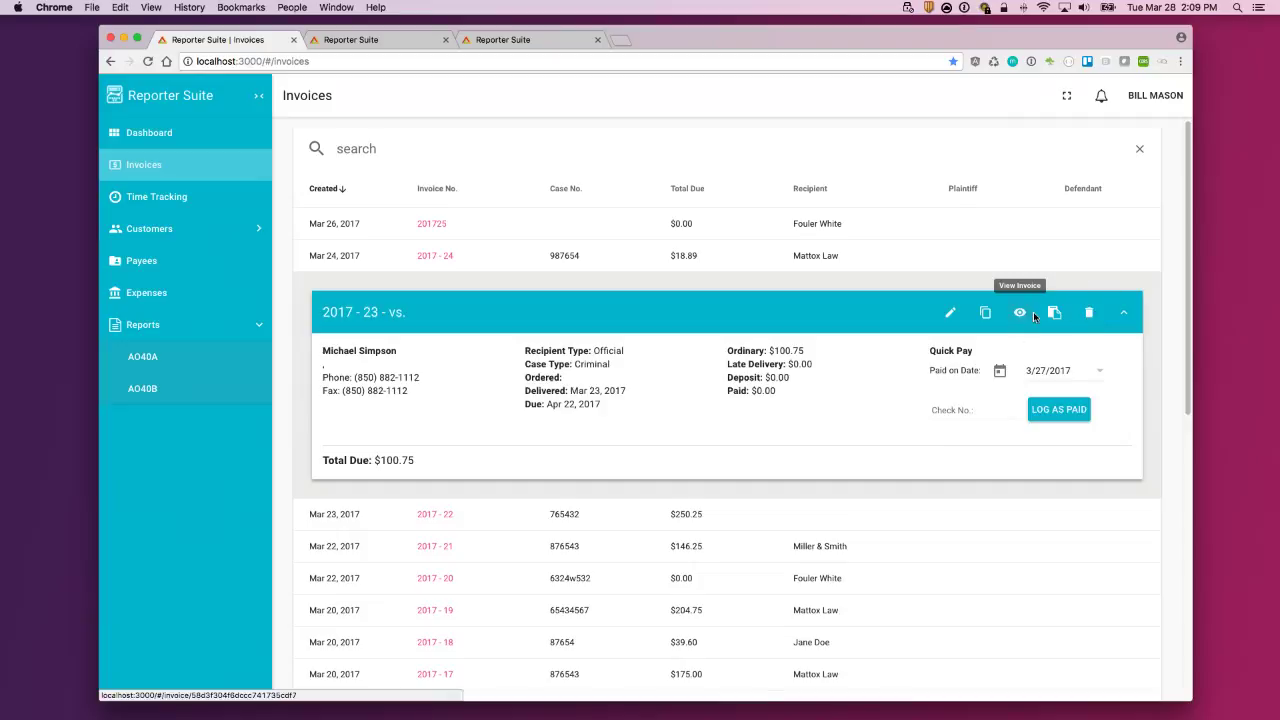
click(1123, 313)
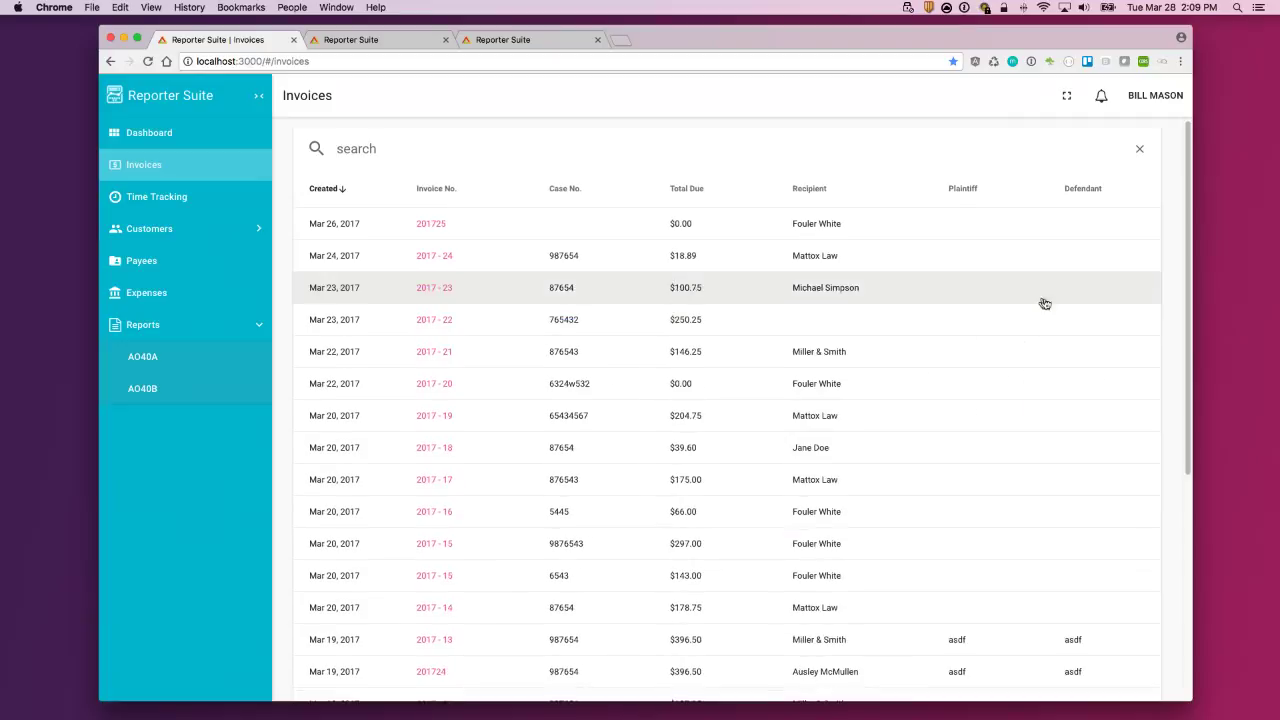
Step: Delete invoice 201725 from the list and start a new AO44 invoice
click(858, 229)
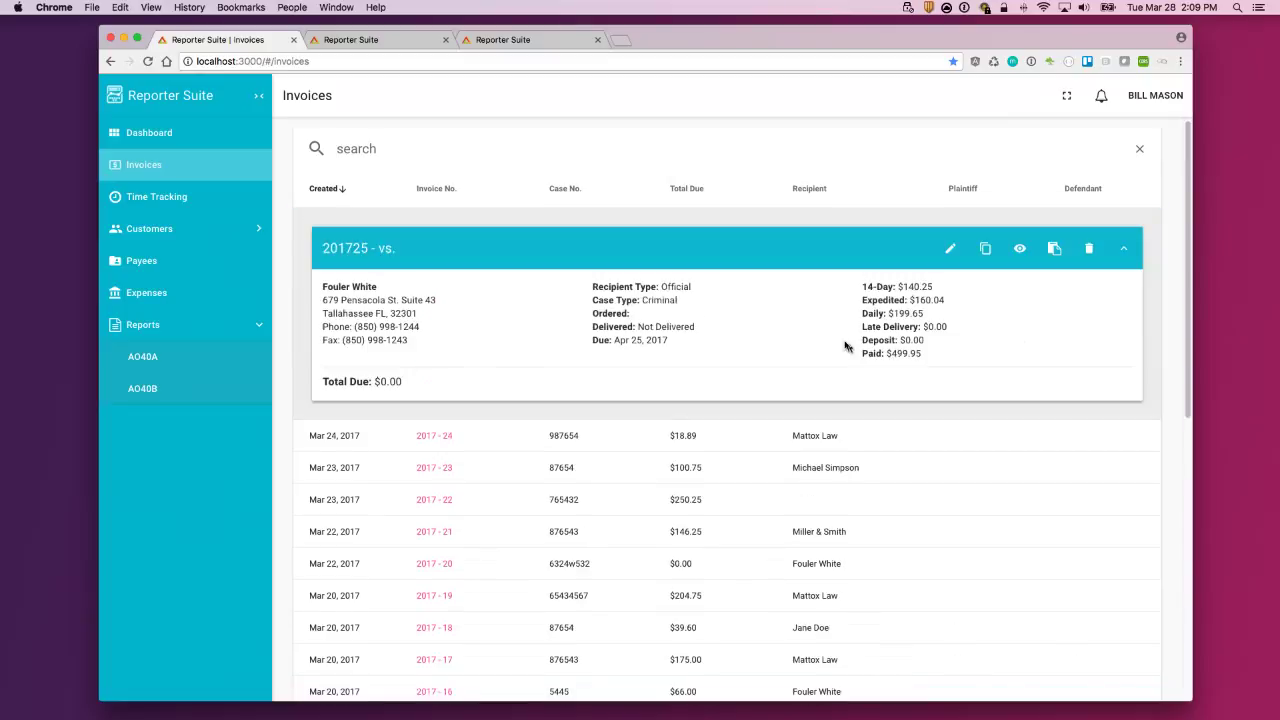
click(1090, 252)
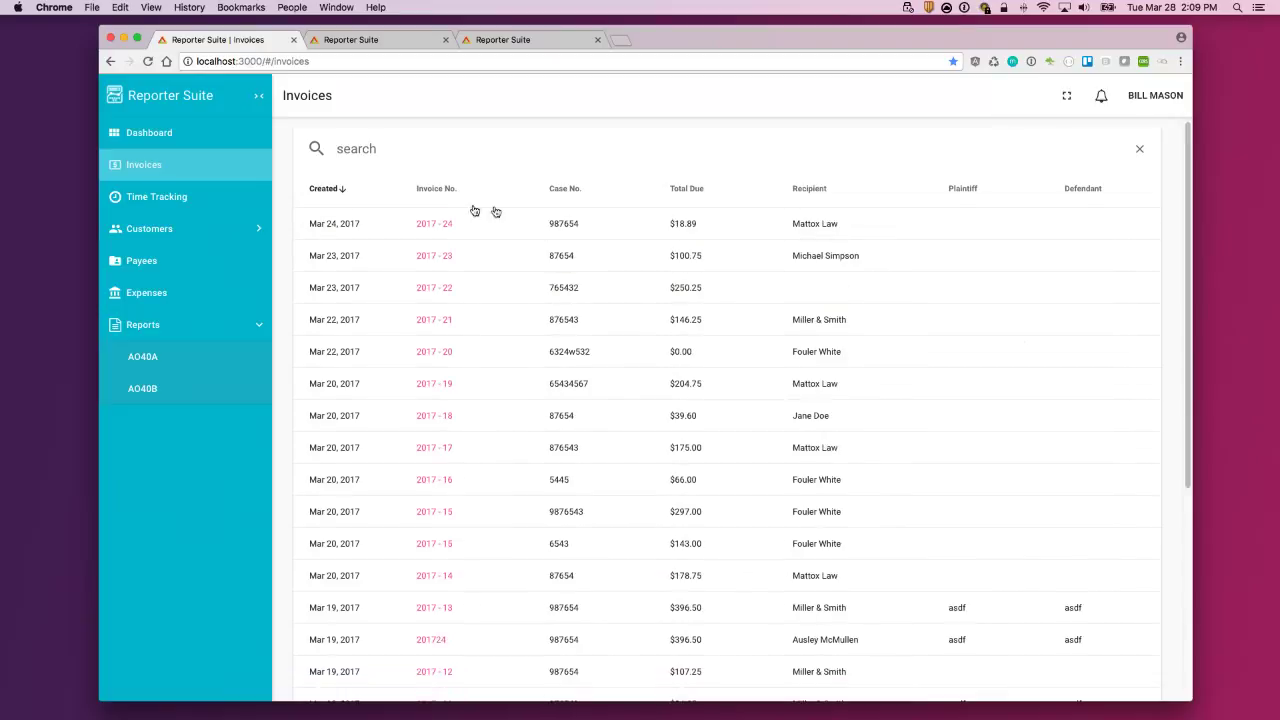
scroll(1060, 306, down, 1)
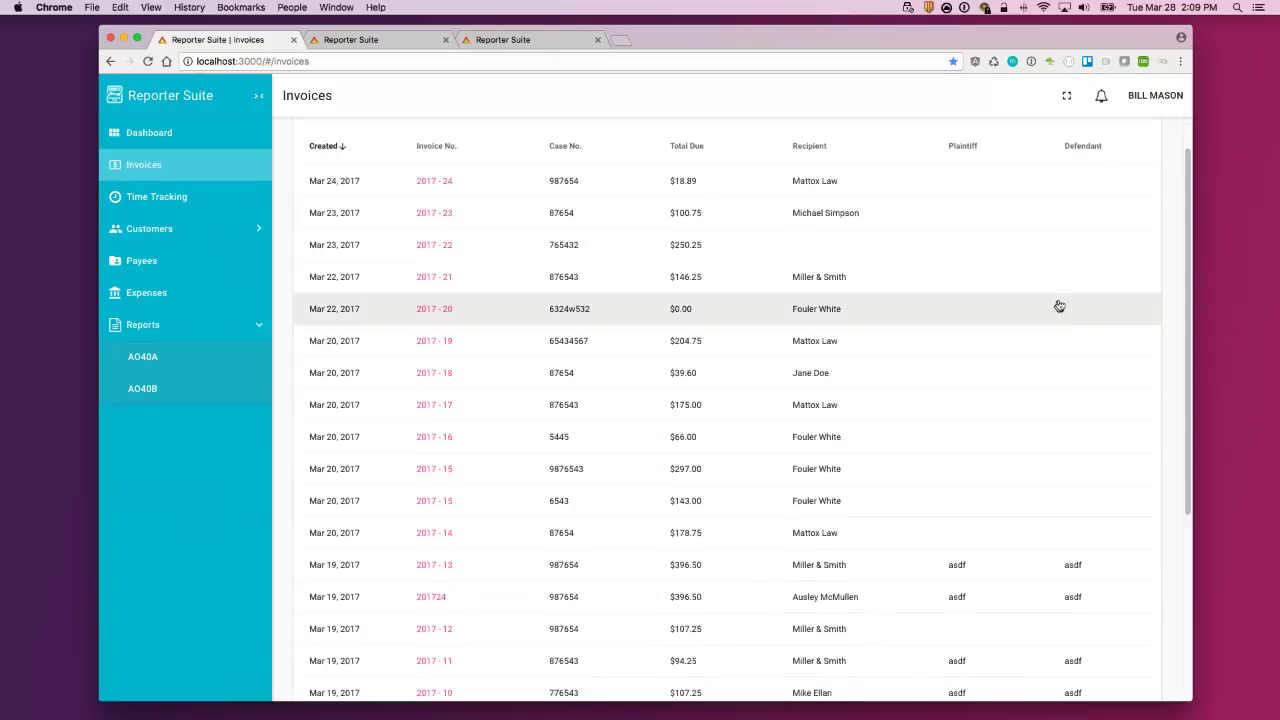
scroll(1125, 185, up, 1)
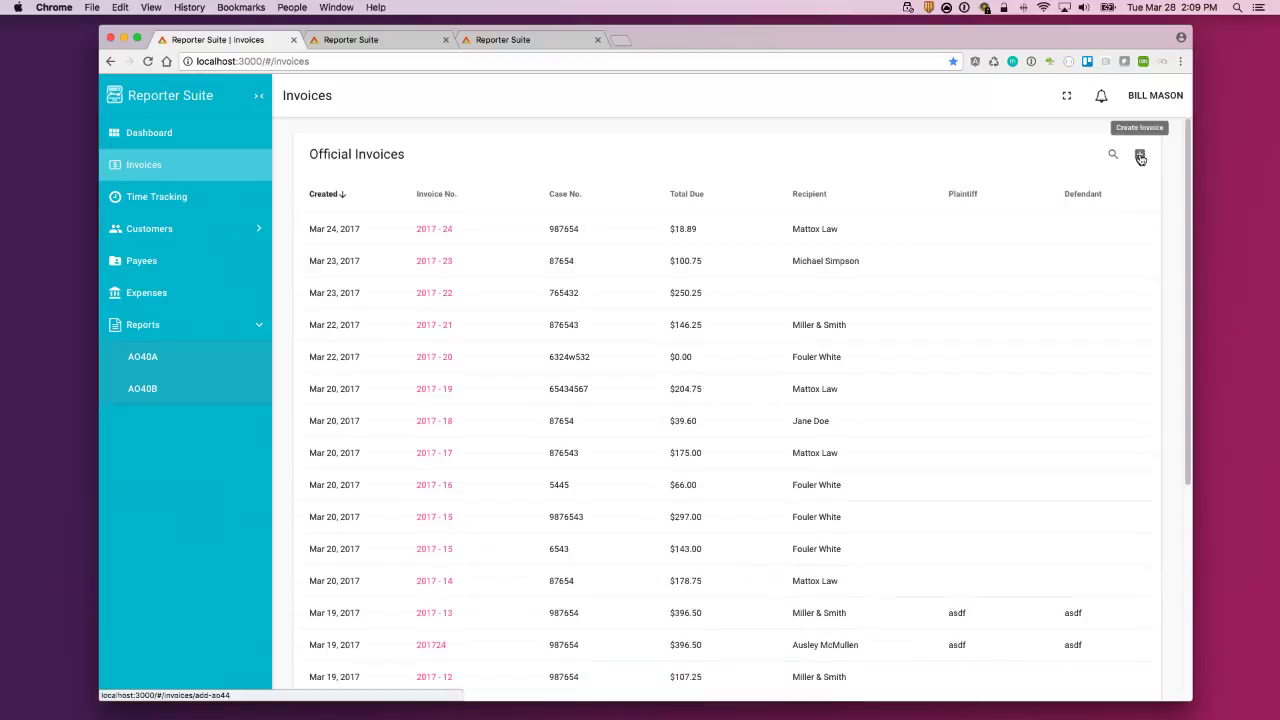
click(1139, 157)
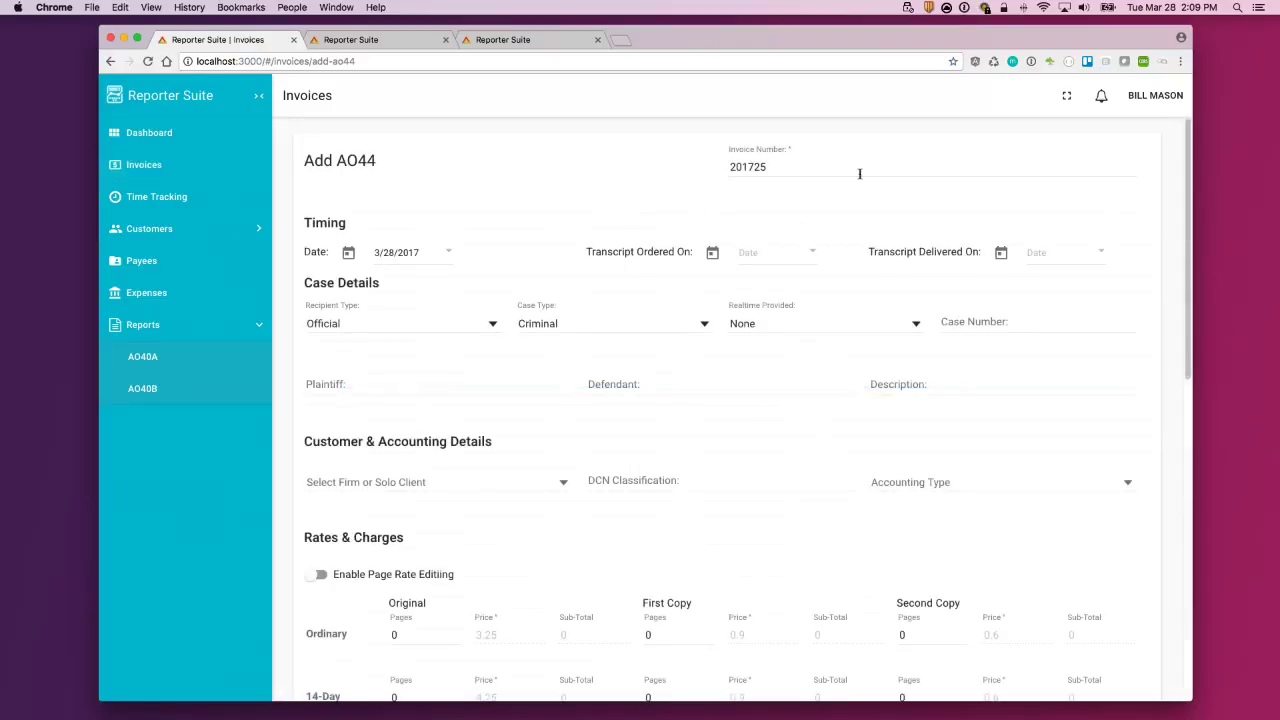
Step: Set the AO44 case type to Civil and Realtime Provided to U.S. Attorney
scroll(491, 195, down, 1)
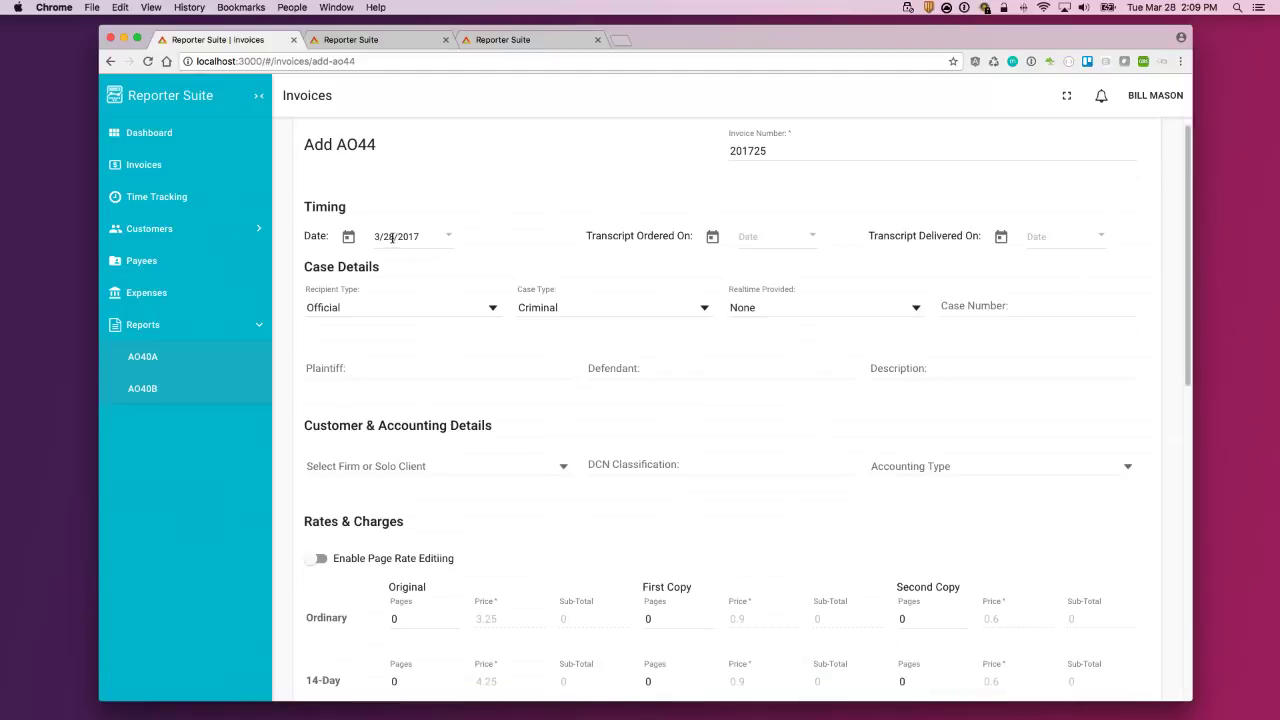
scroll(690, 286, down, 1)
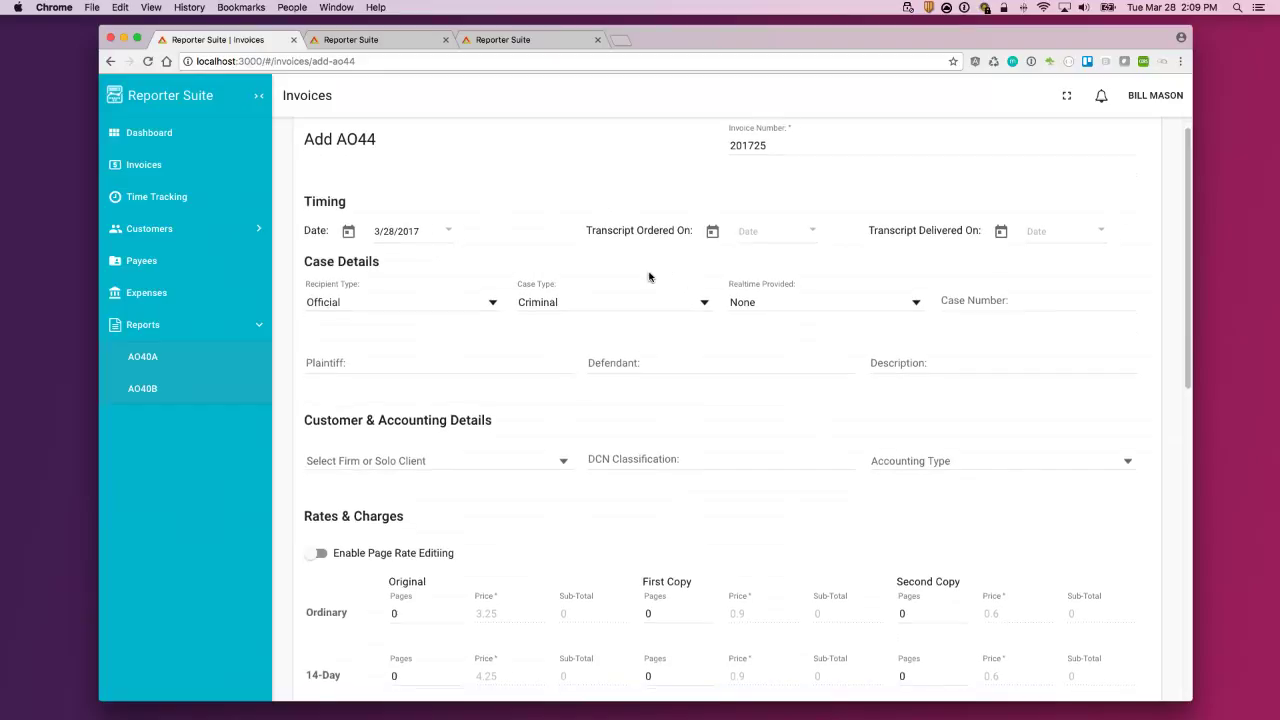
scroll(648, 276, down, 1)
scroll(649, 277, down, 3)
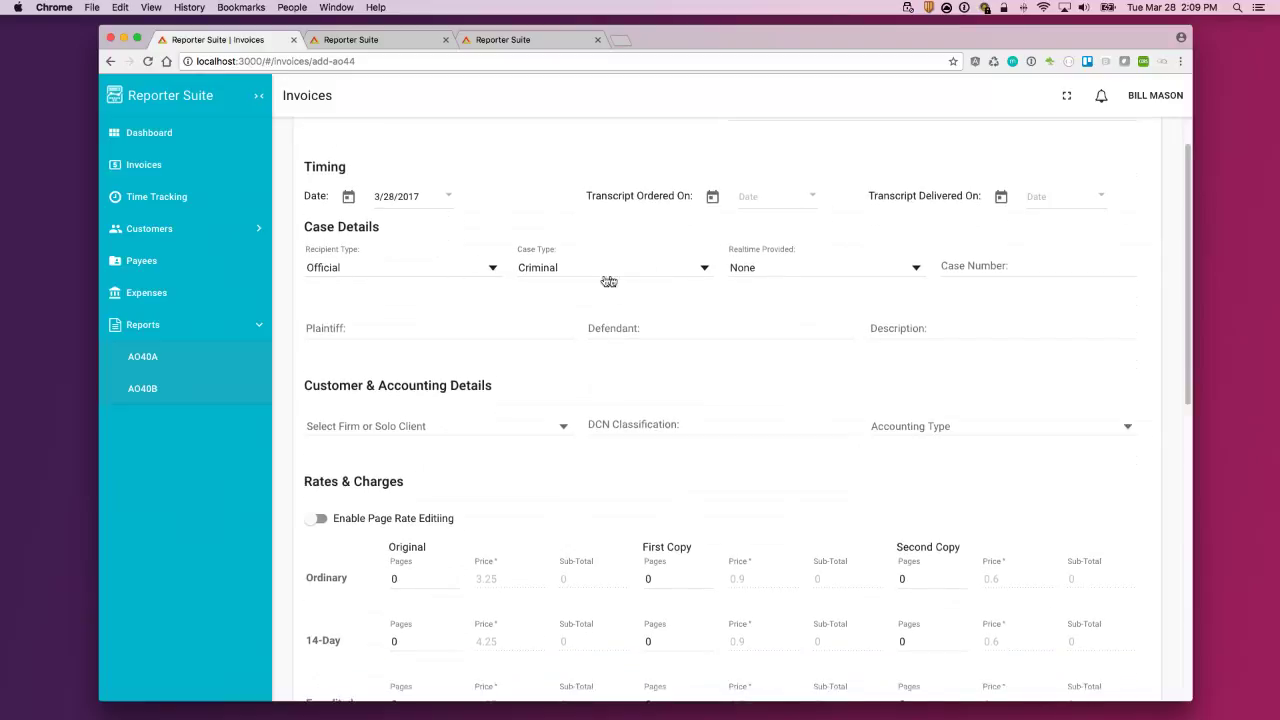
scroll(690, 275, down, 4)
click(677, 210)
click(559, 246)
click(855, 214)
click(791, 243)
Step: Enter case number 876543
click(1003, 206)
text(876543)
scroll(983, 240, up, 1)
scroll(905, 304, up, 1)
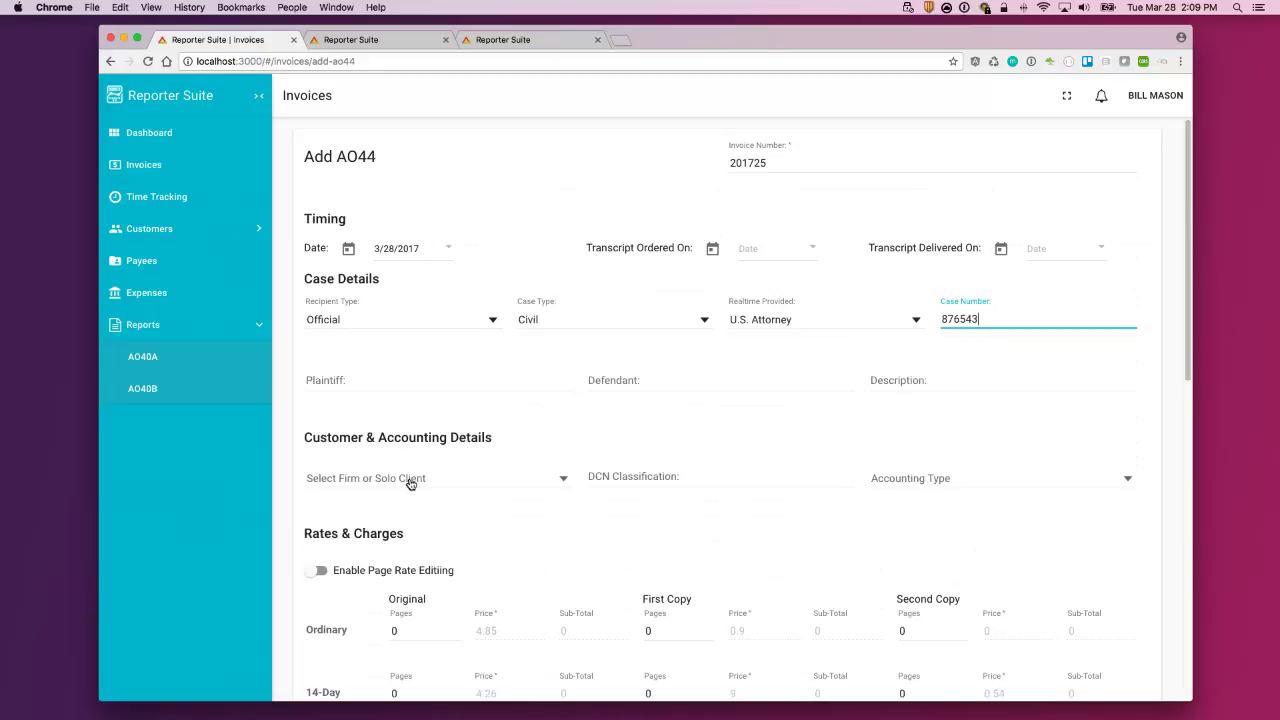
scroll(943, 425, down, 5)
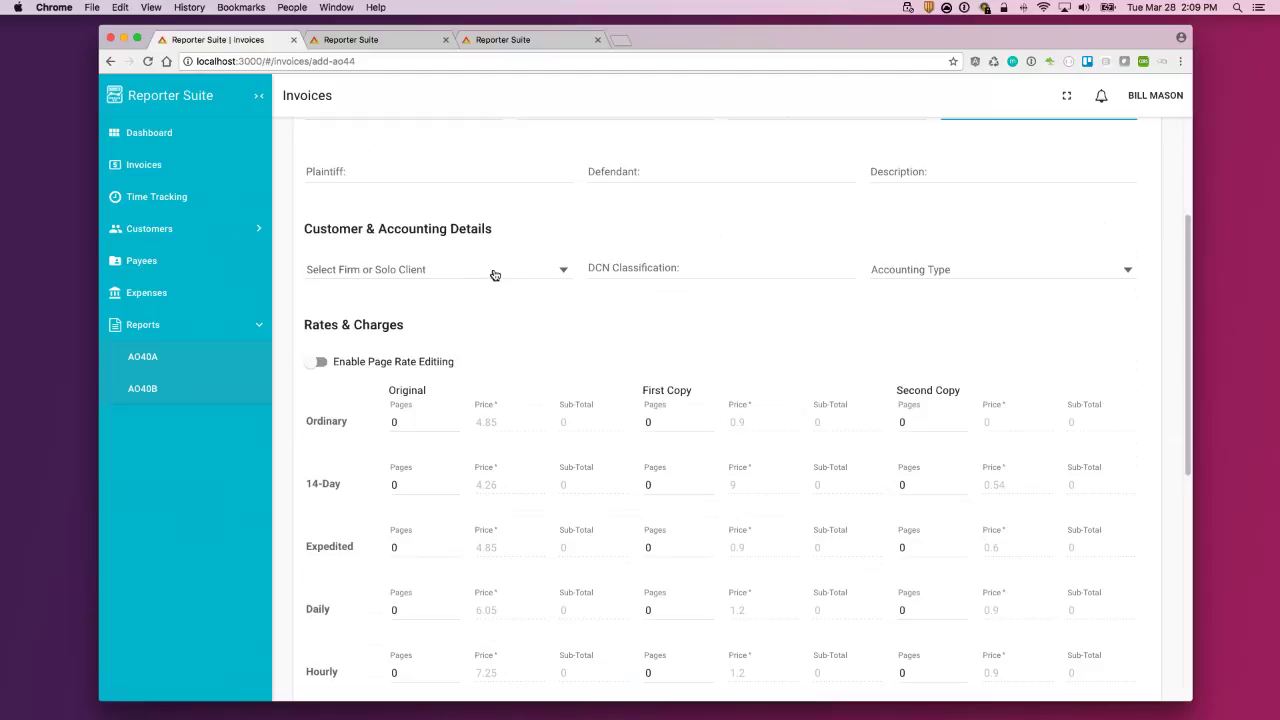
Step: Choose Ausley McMullen as the firm client, assign the third listed attorney, and set accounting type N/A
click(494, 275)
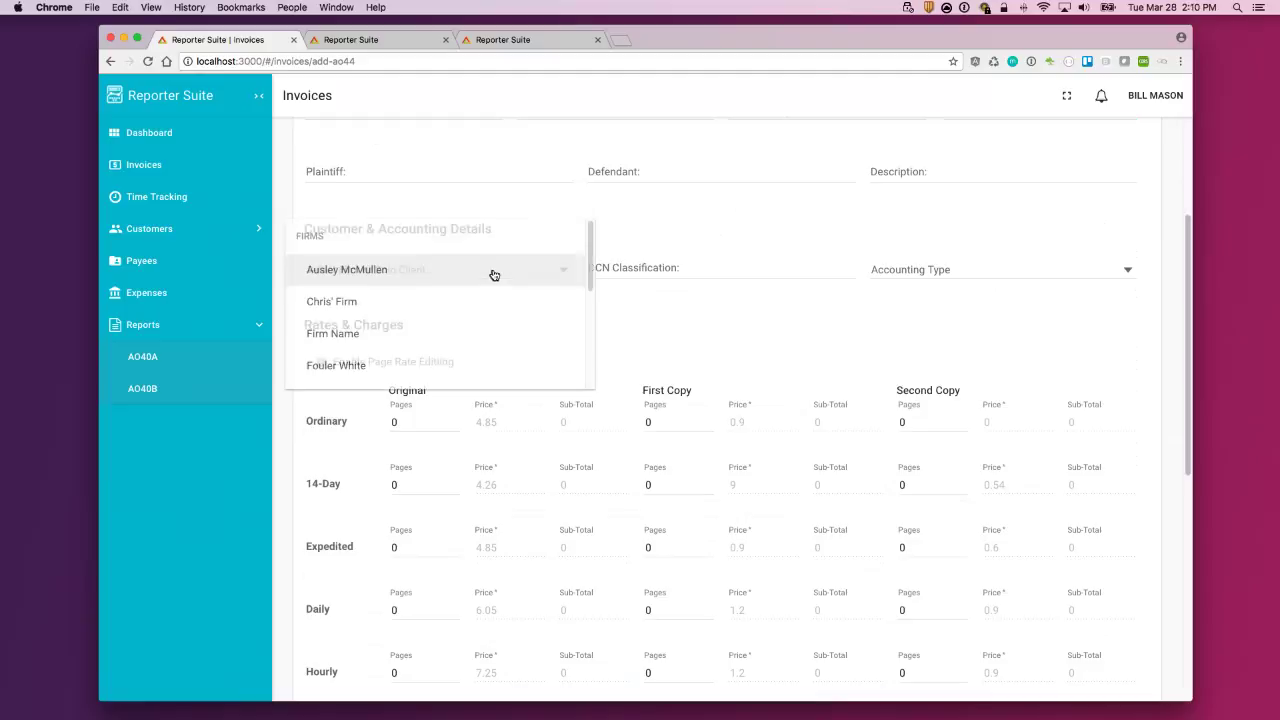
click(423, 276)
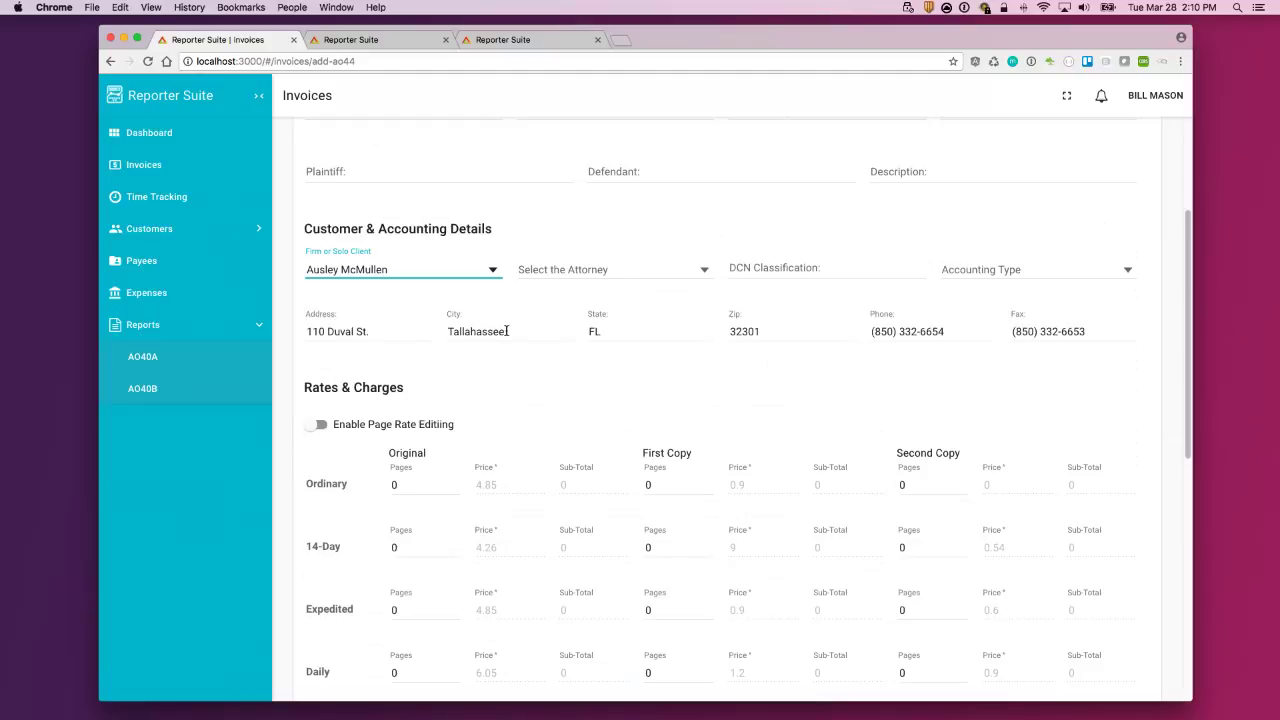
click(660, 275)
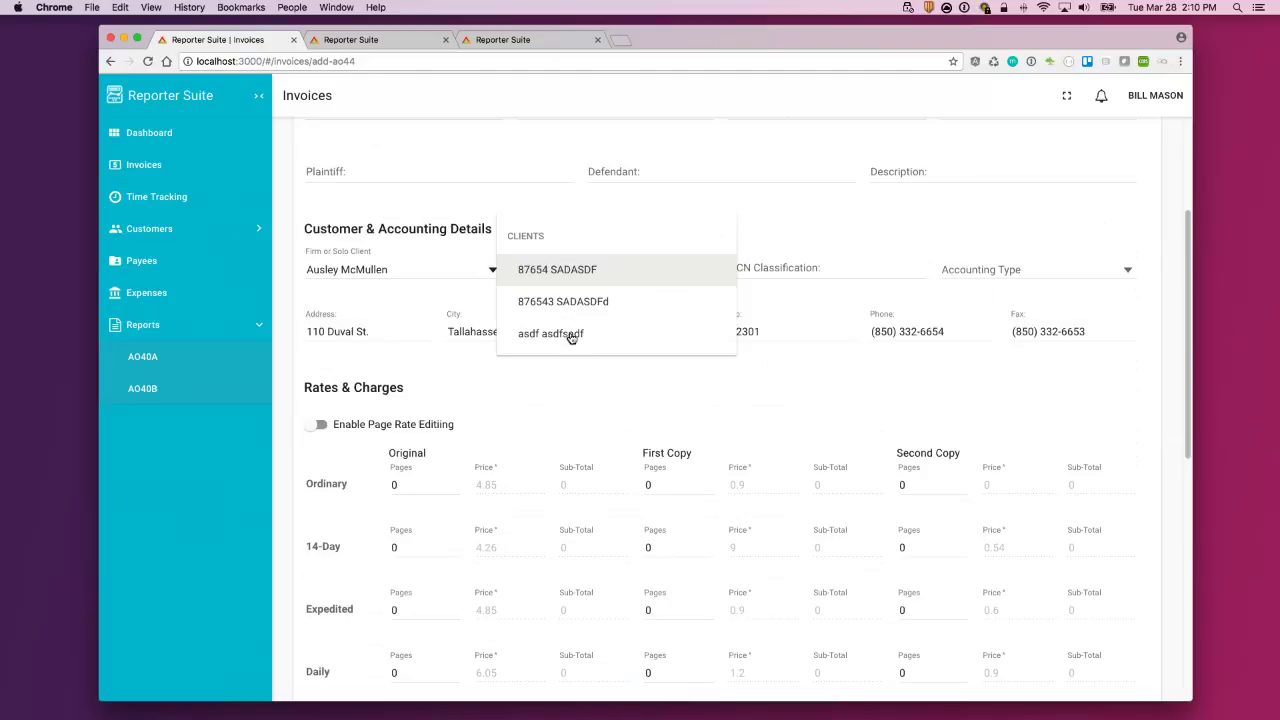
click(571, 336)
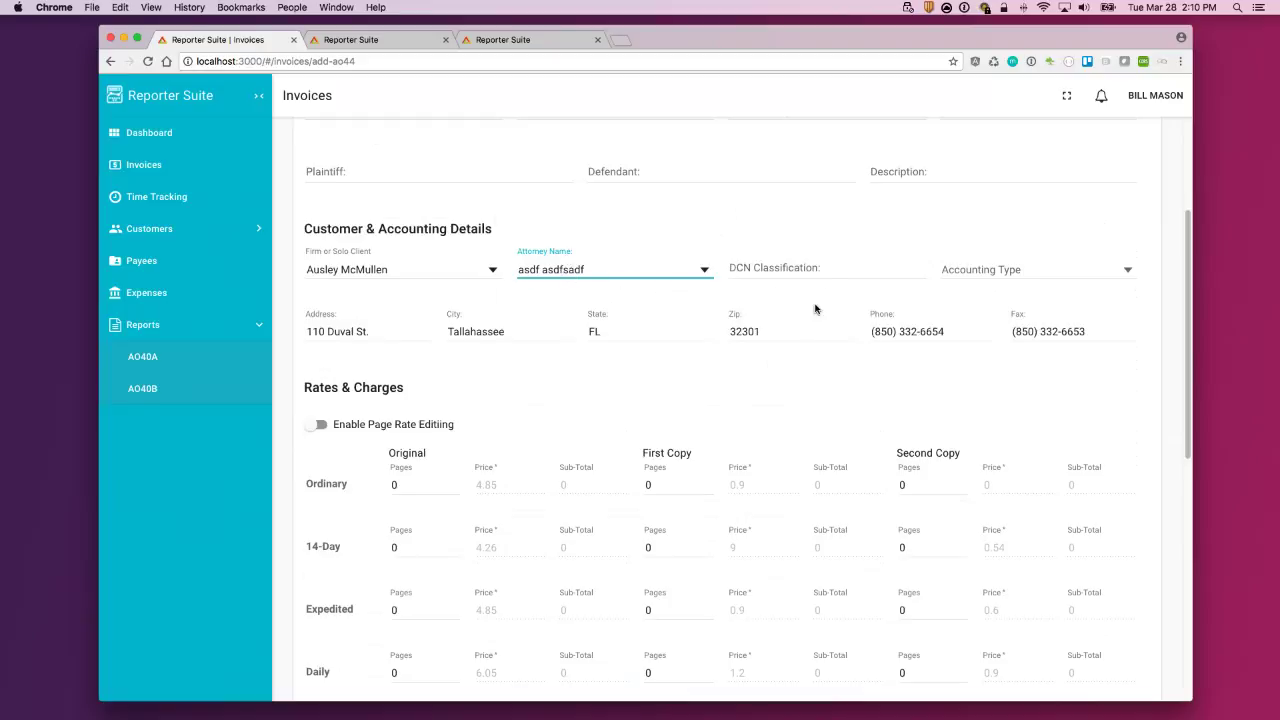
click(1078, 269)
click(1034, 270)
scroll(991, 297, down, 1)
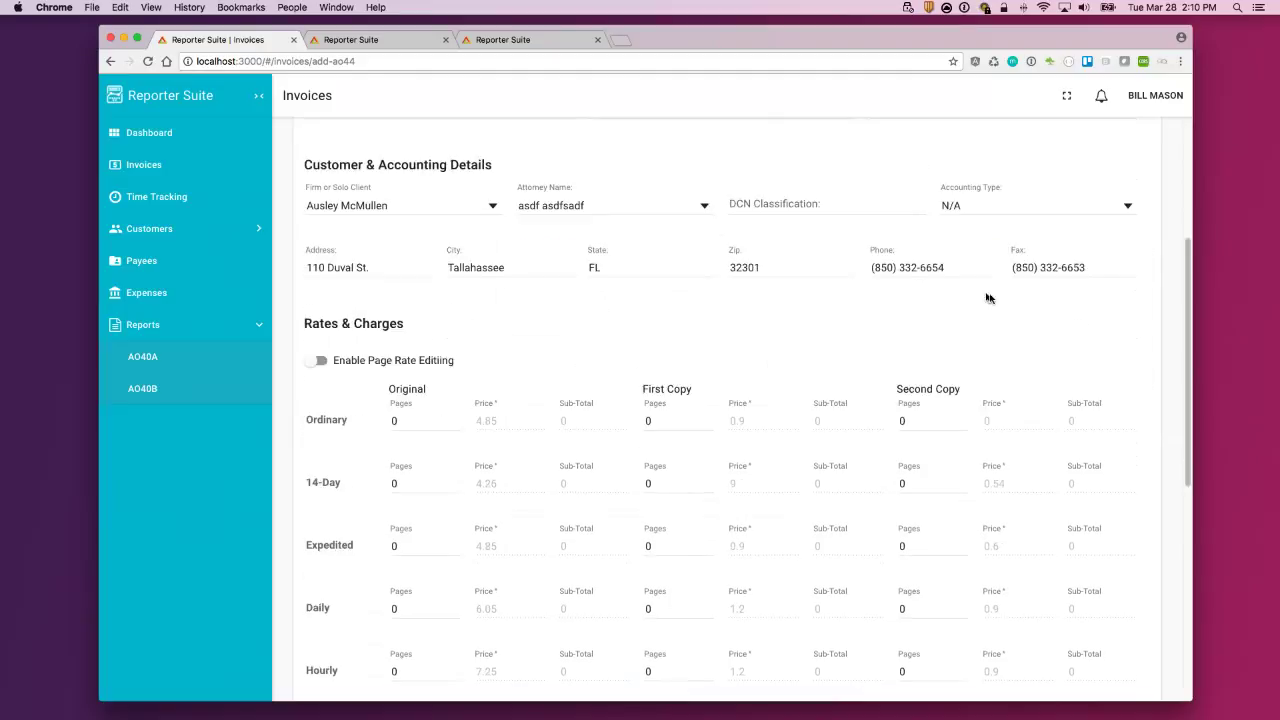
Step: Enter 32 Ordinary original pages and add the invoice with its $155.20 total
scroll(410, 364, down, 2)
click(409, 342)
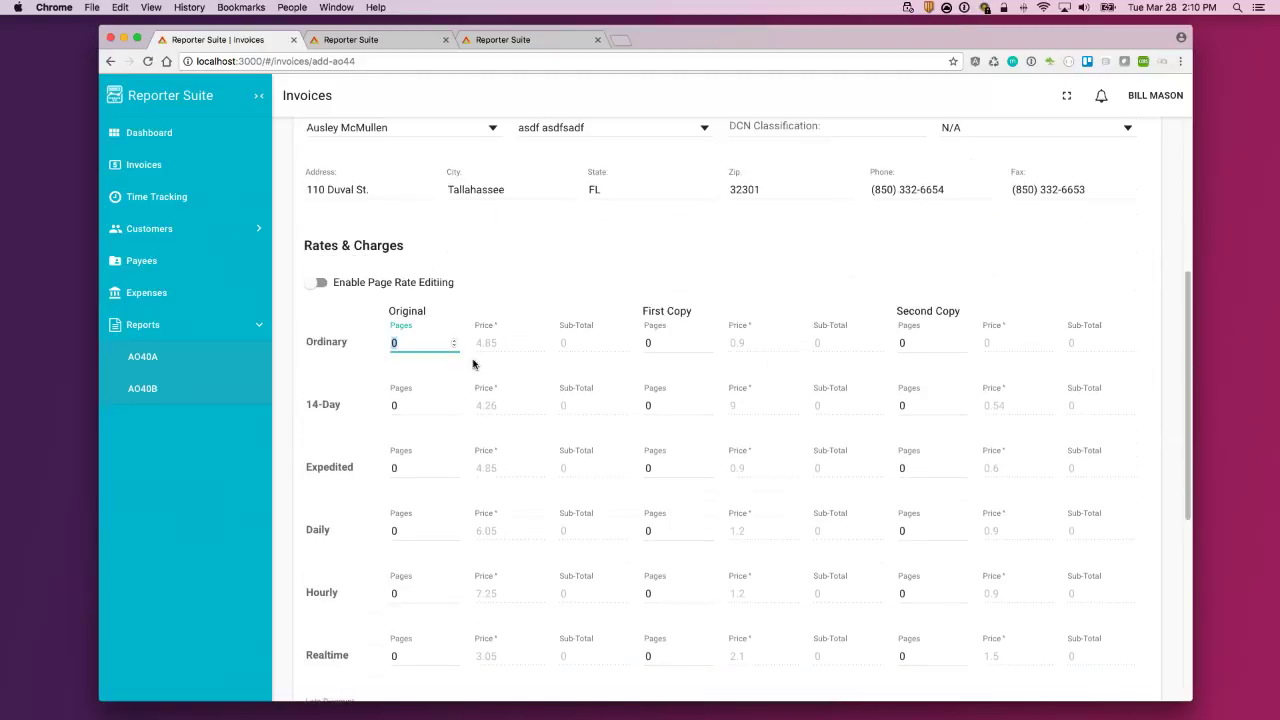
text(32)
click(584, 244)
click(318, 284)
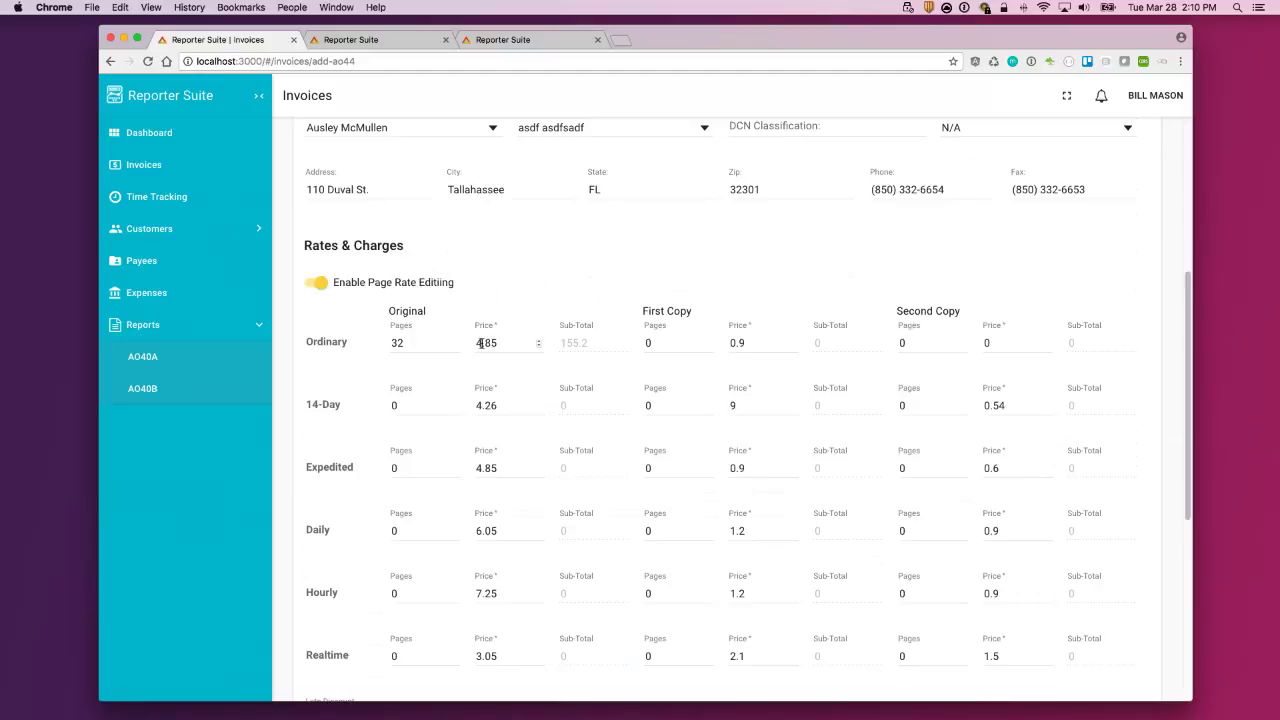
click(318, 284)
drag(1188, 280, 1181, 532)
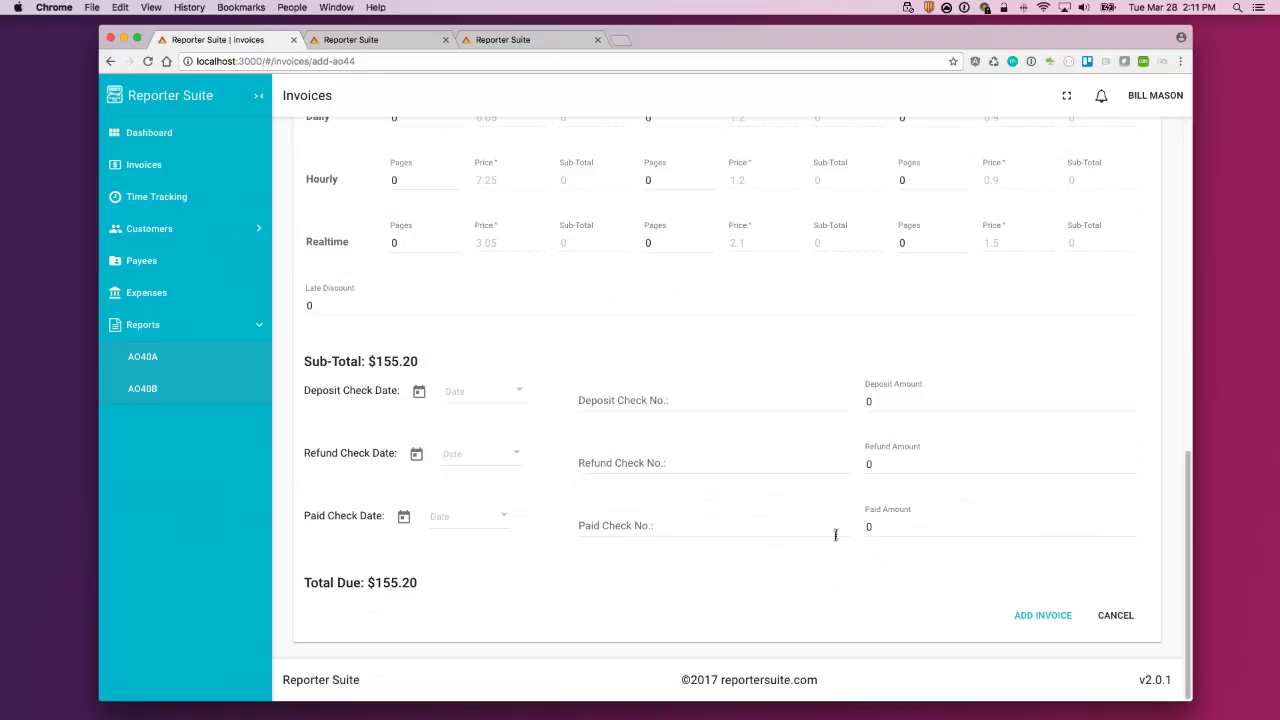
click(1045, 620)
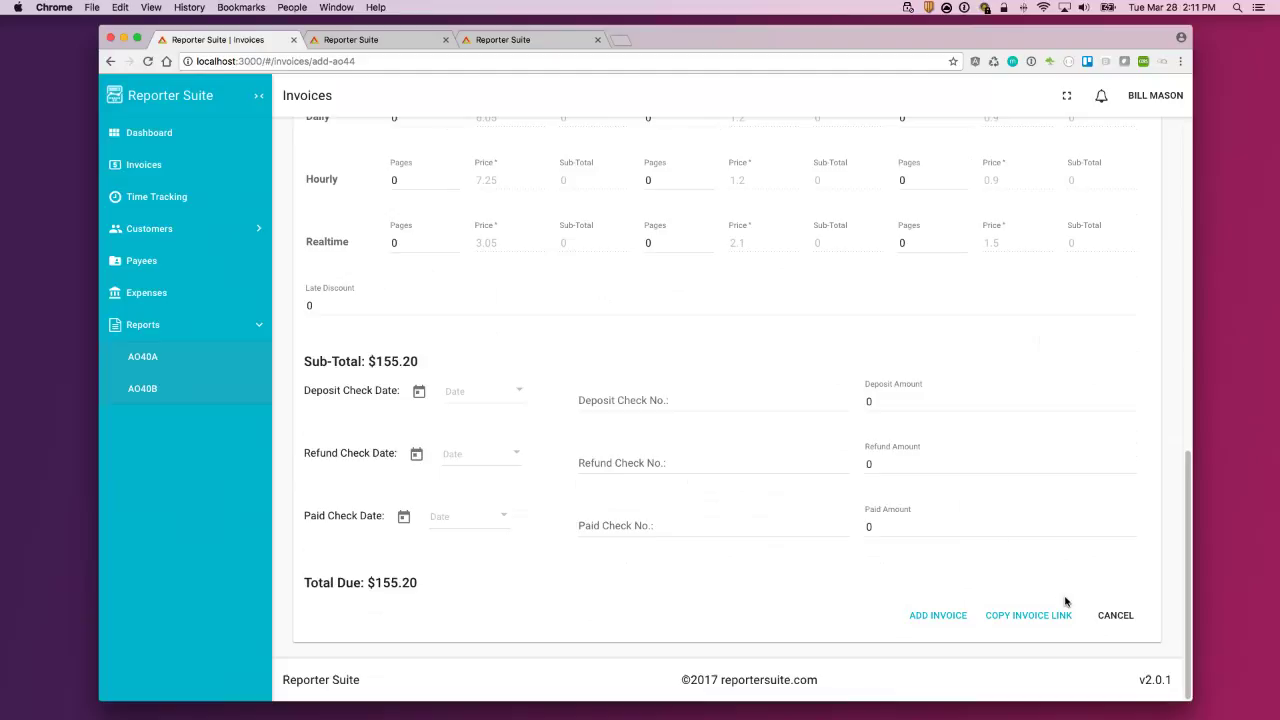
Step: Copy the new invoice's link, review invoice 201725's details, then visit the dashboard and Time Tracking
click(1022, 617)
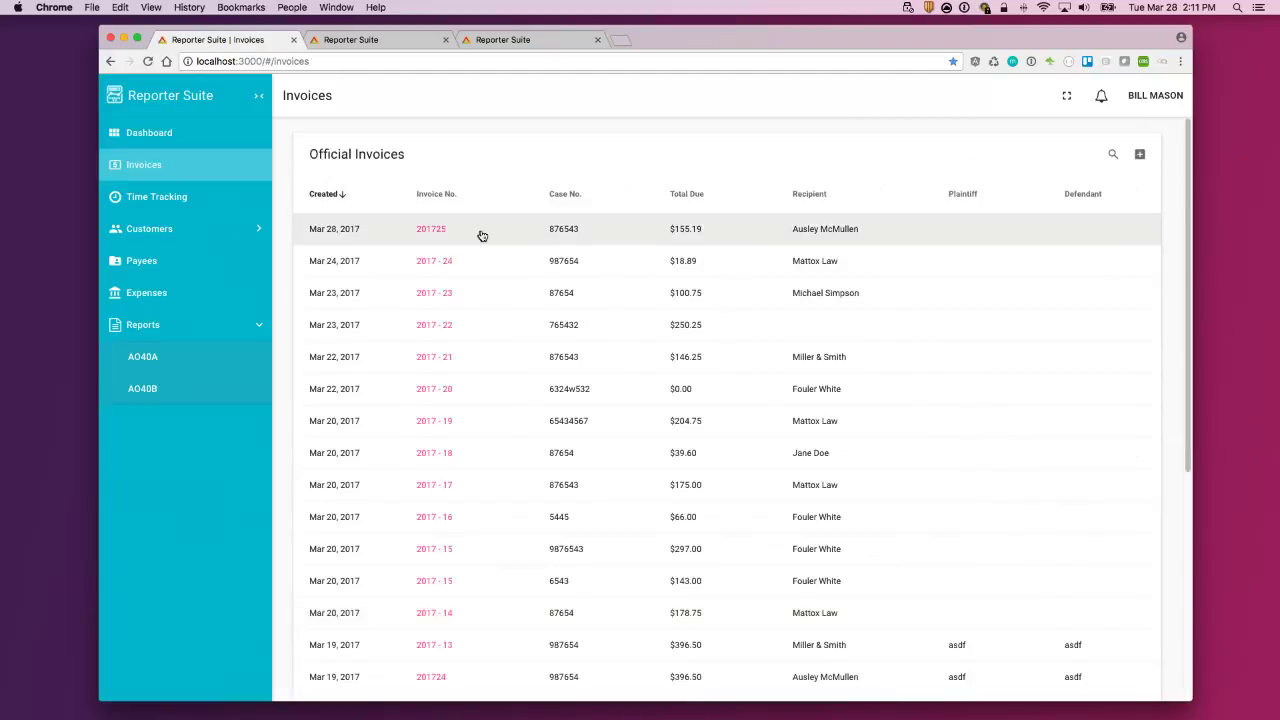
click(848, 234)
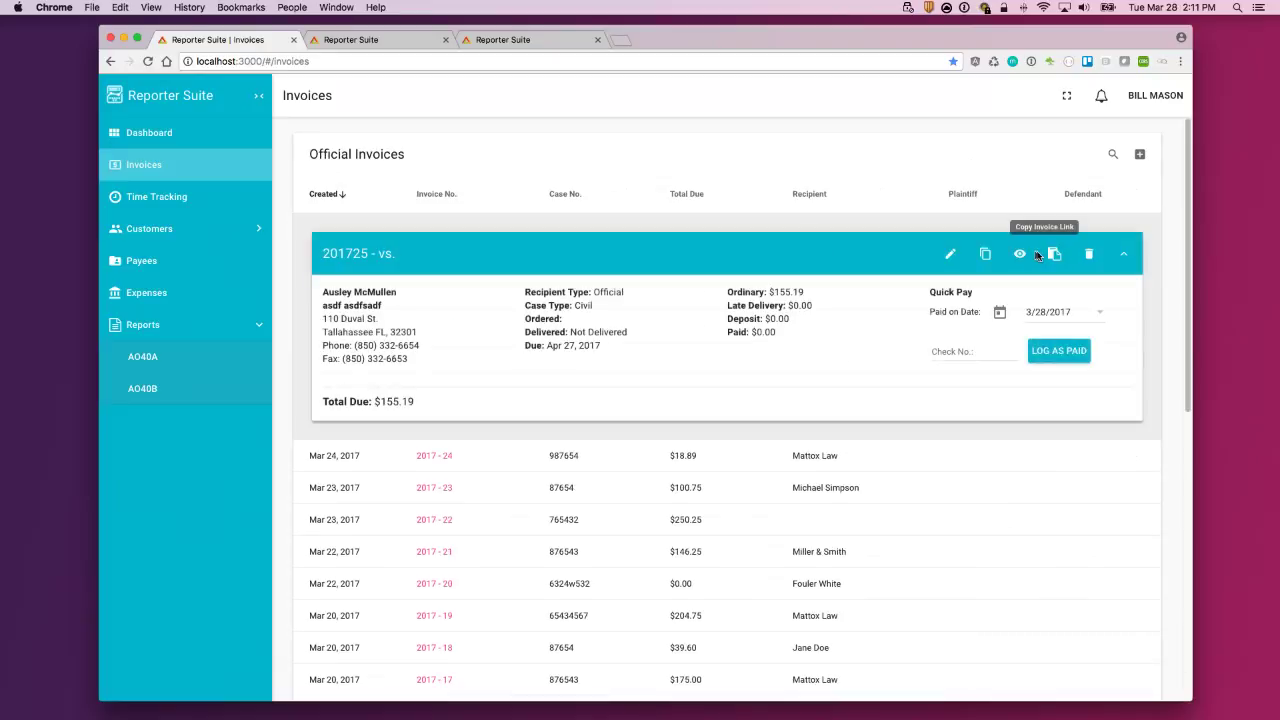
scroll(747, 401, down, 2)
scroll(748, 401, down, 6)
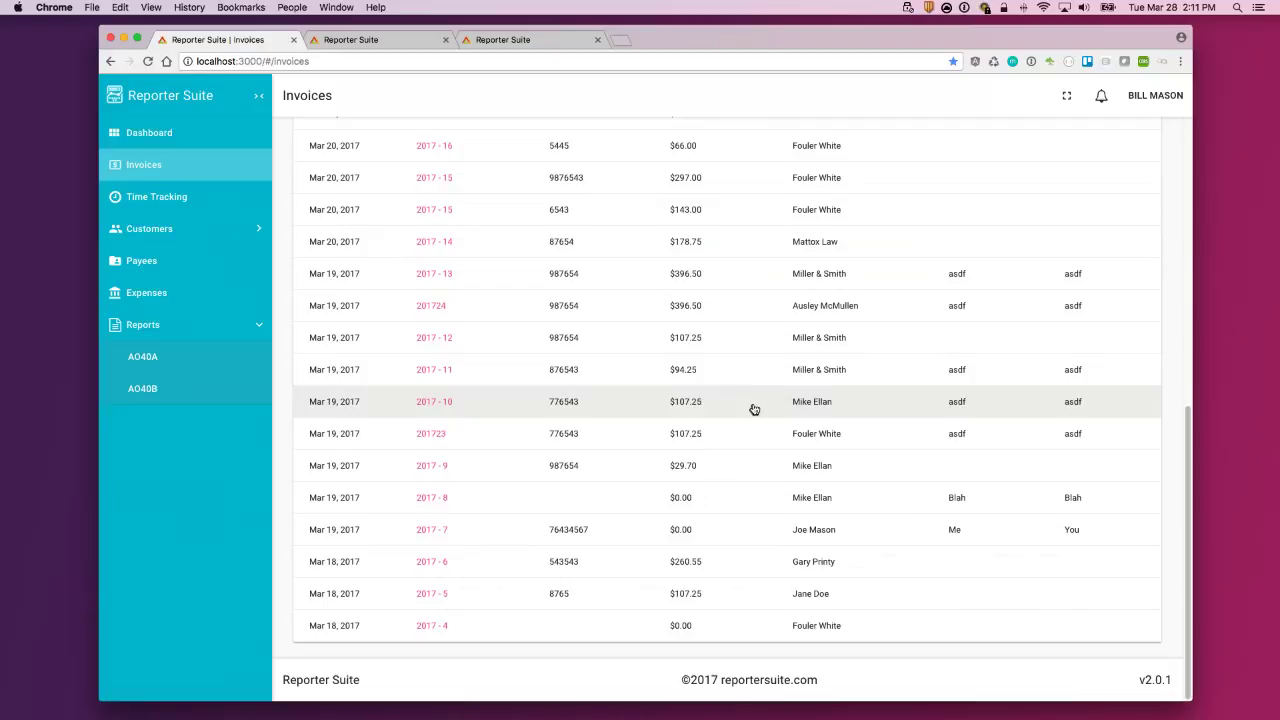
scroll(751, 403, up, 8)
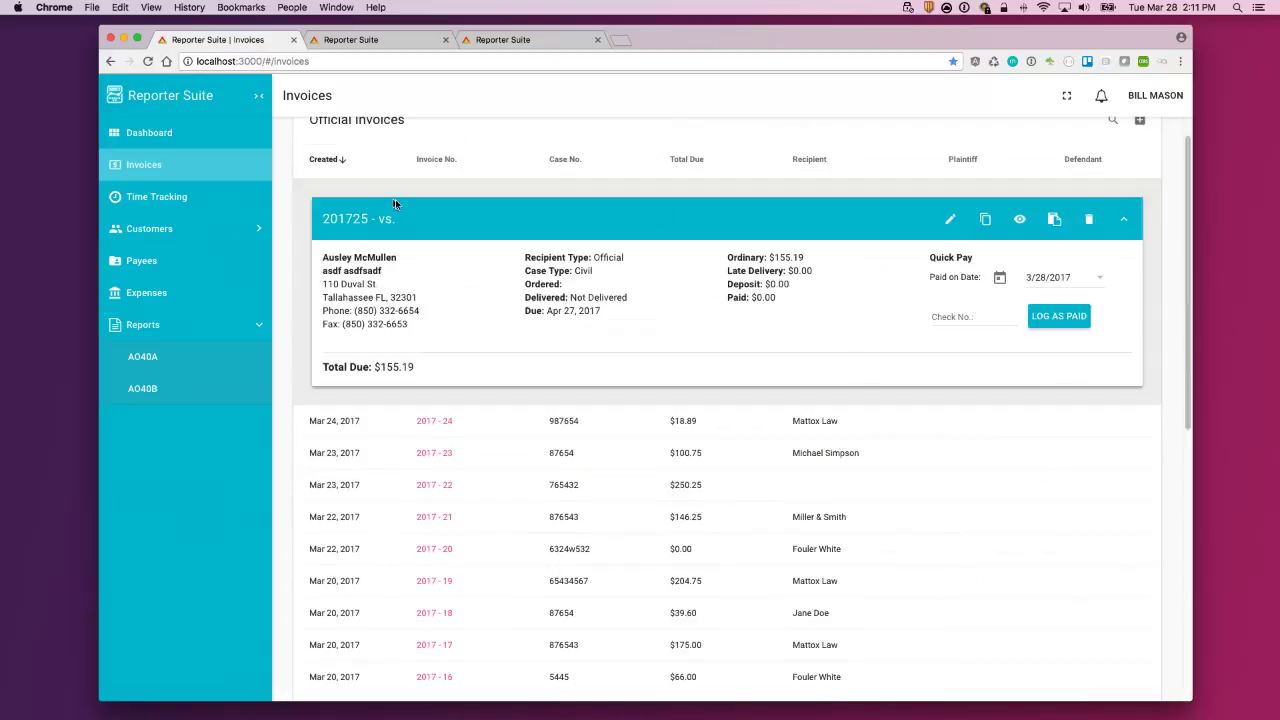
click(162, 134)
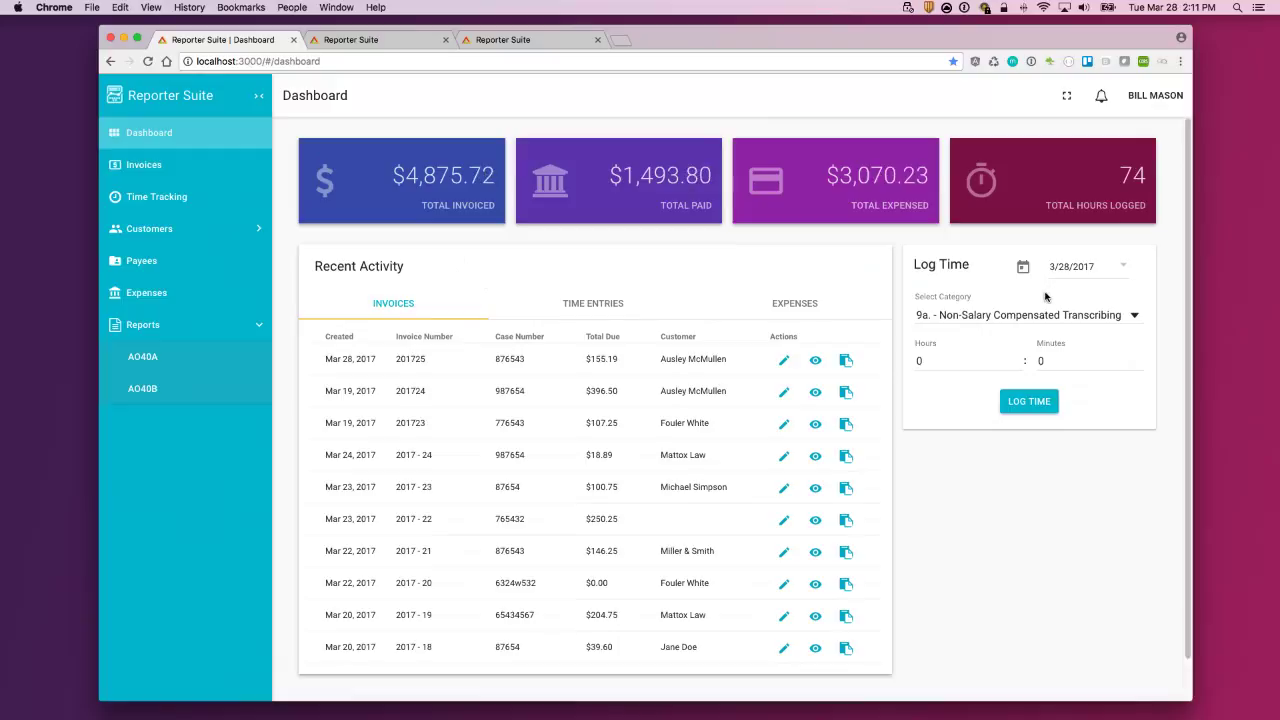
click(165, 197)
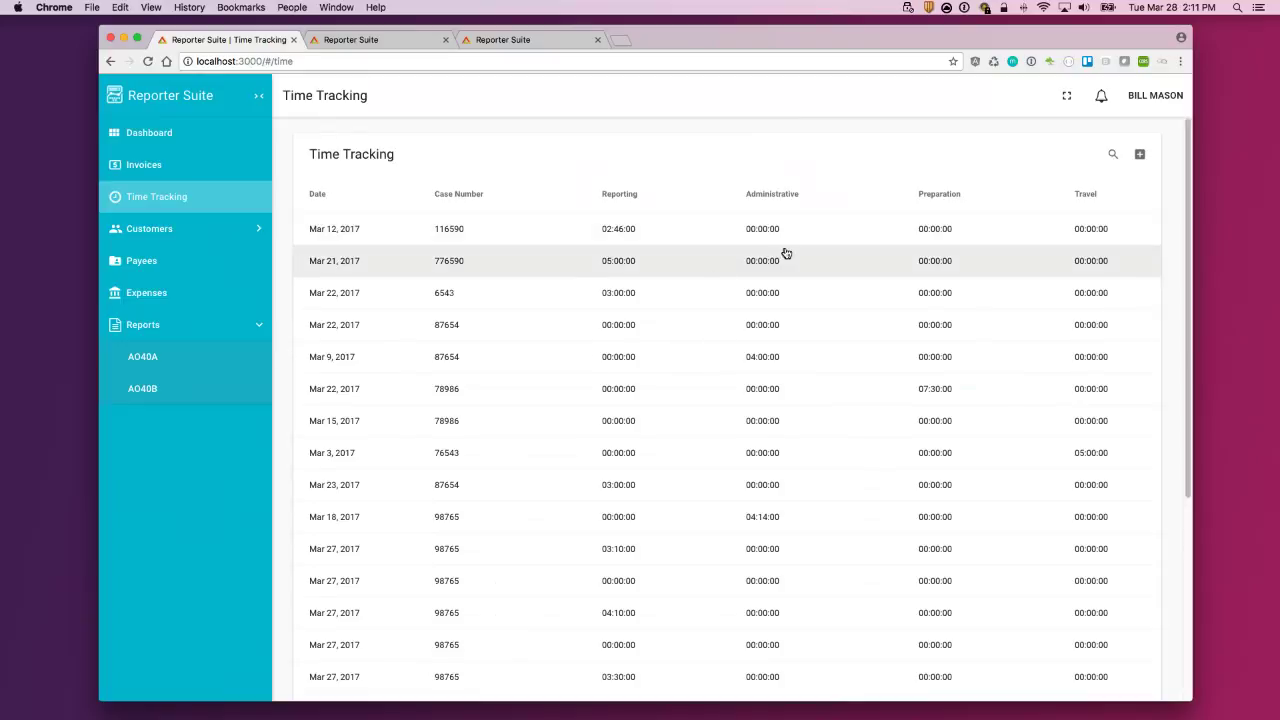
Step: Expand the Mar 12, Mar 21 and Mar 22, 2017 time entries, ending on case 6543
click(711, 240)
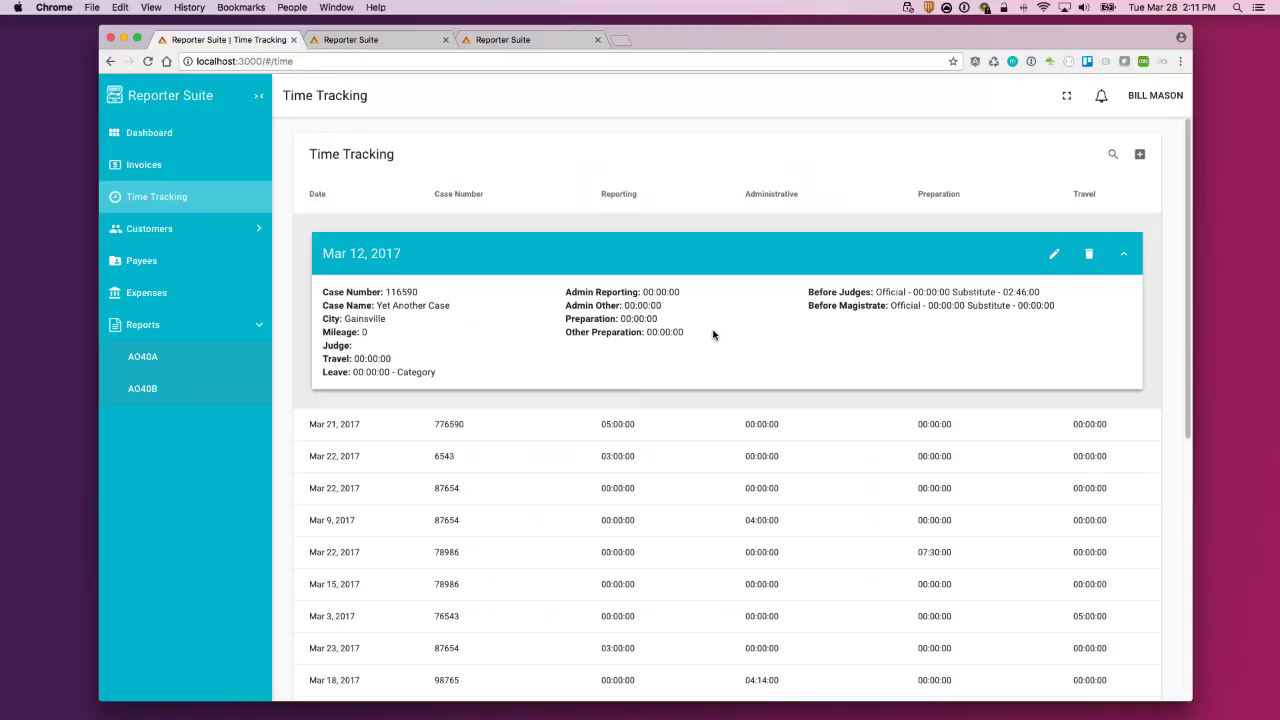
click(708, 431)
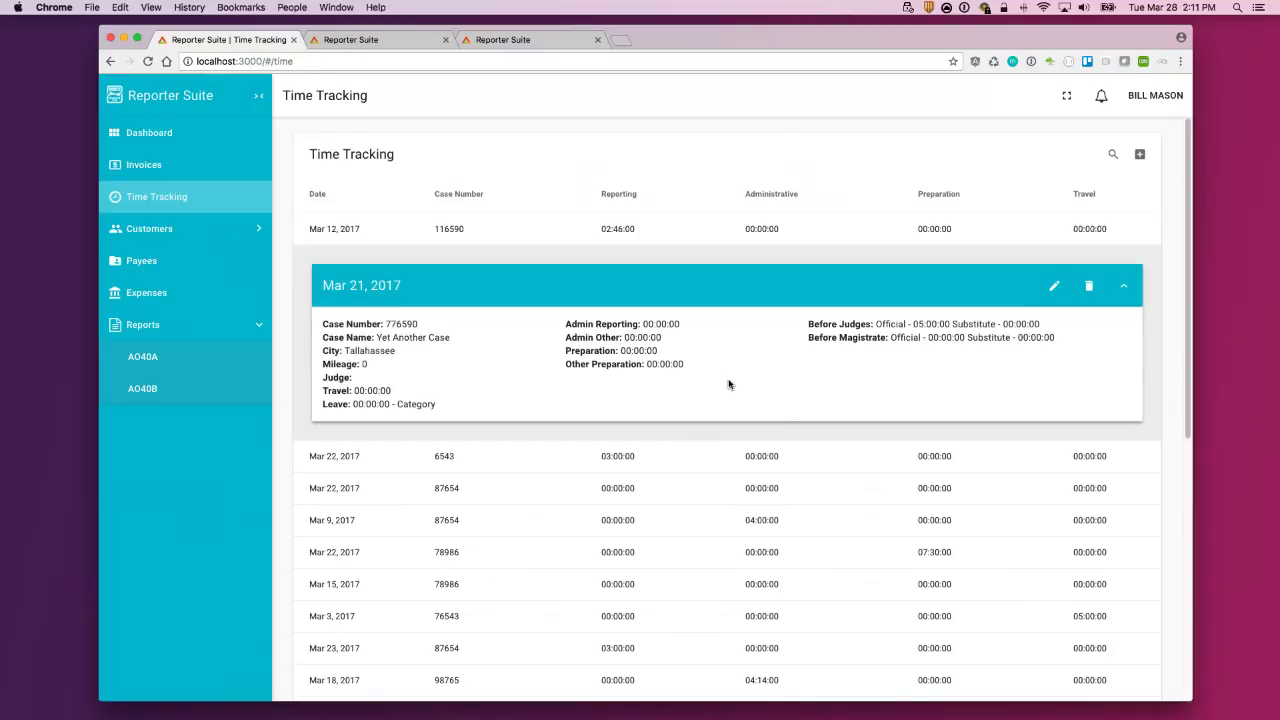
click(779, 461)
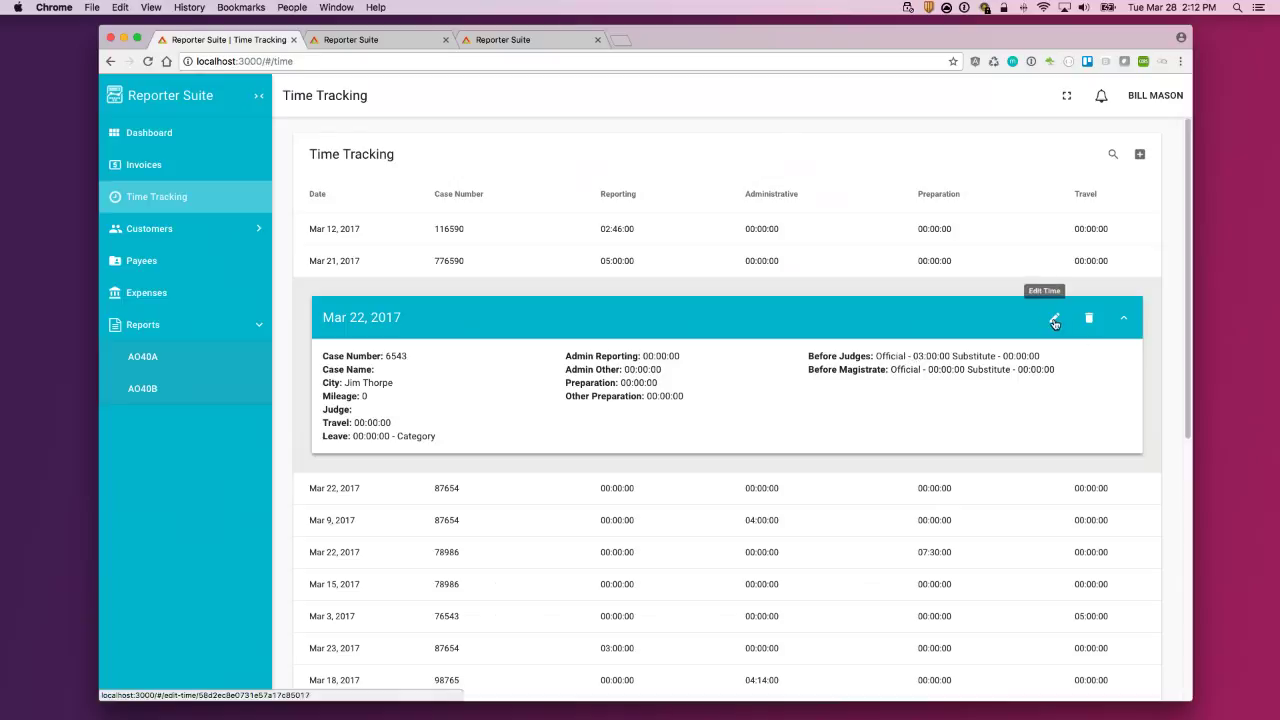
click(1056, 320)
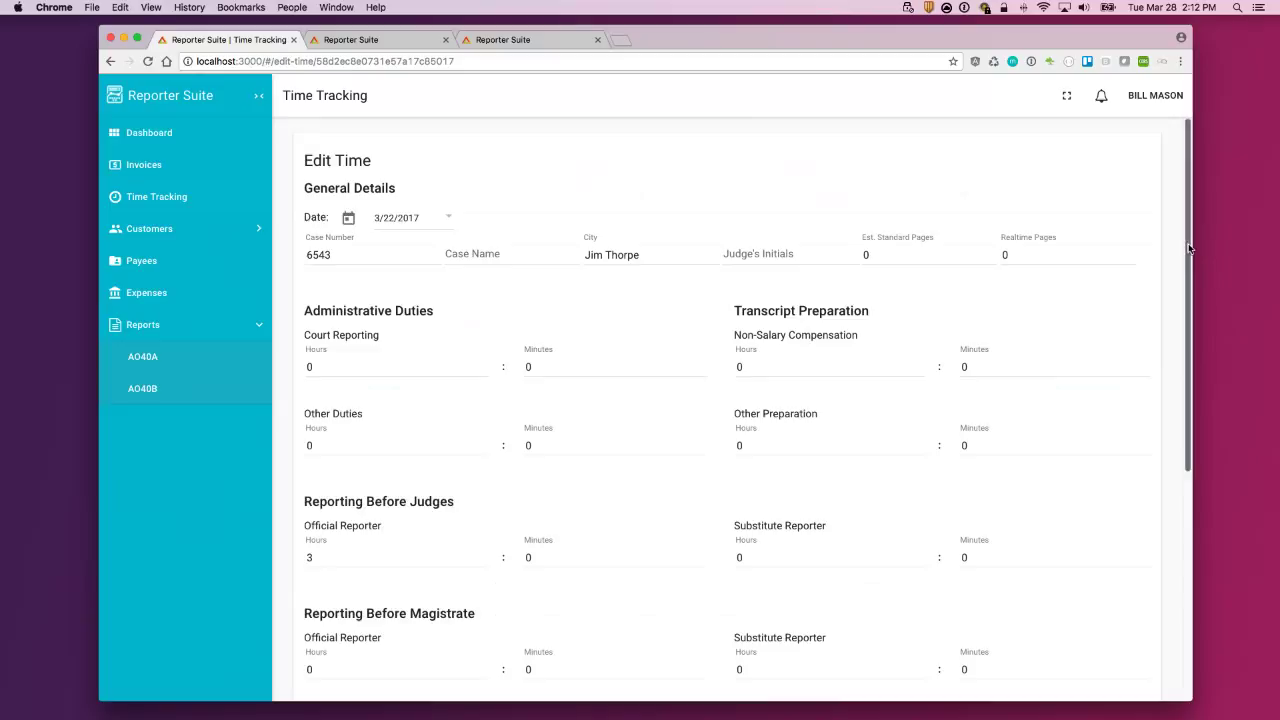
drag(1188, 249, 1188, 497)
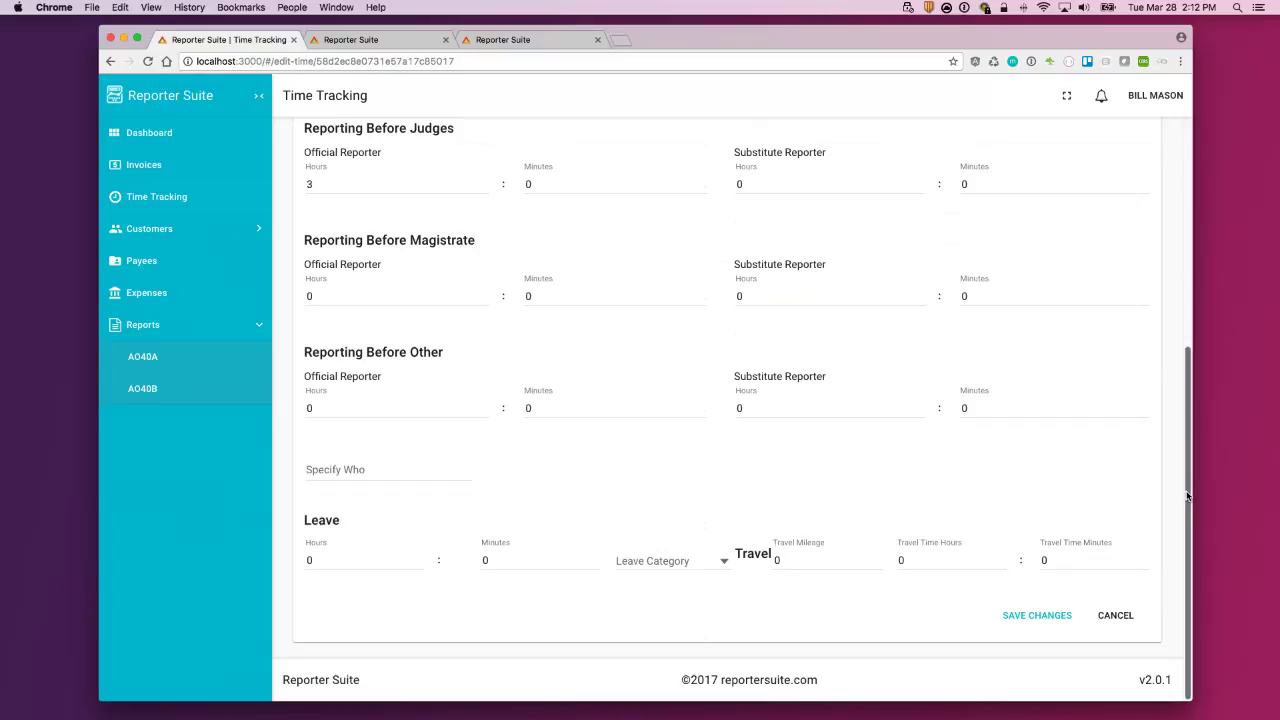
click(164, 166)
click(163, 201)
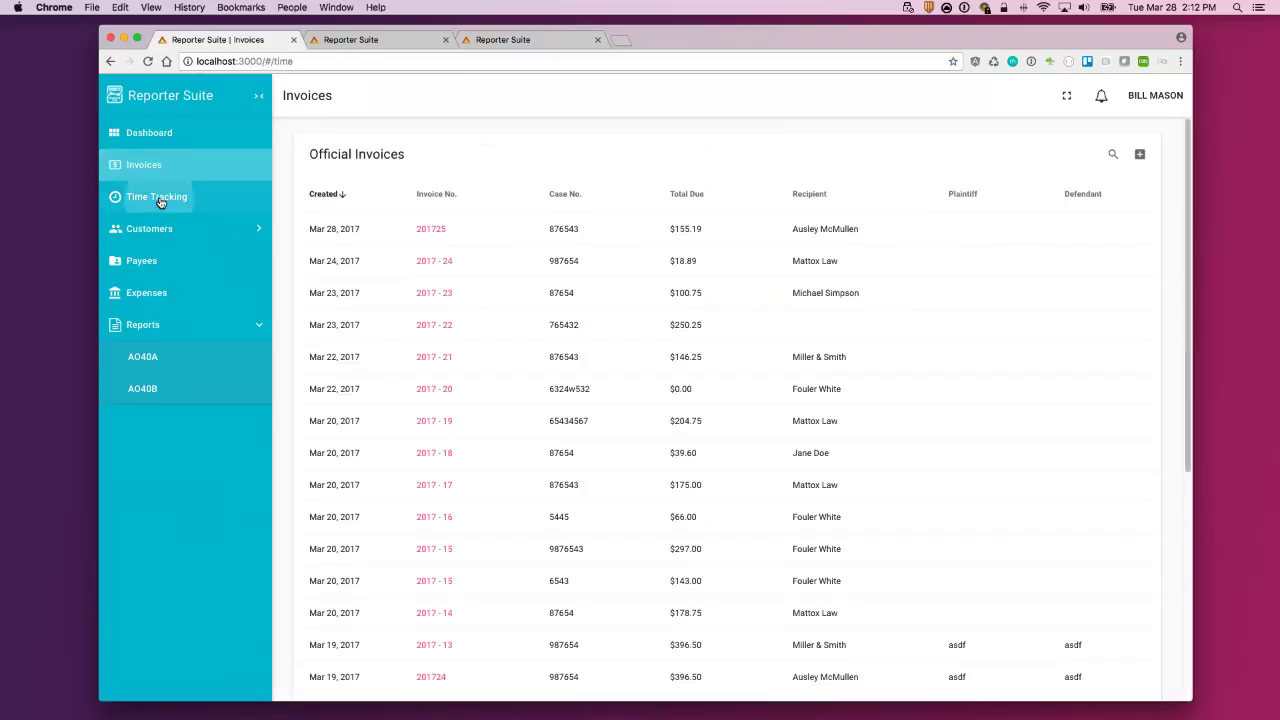
Step: Start a new time entry dated 3/28/2017 and scroll through the blank Add Time form
click(1140, 155)
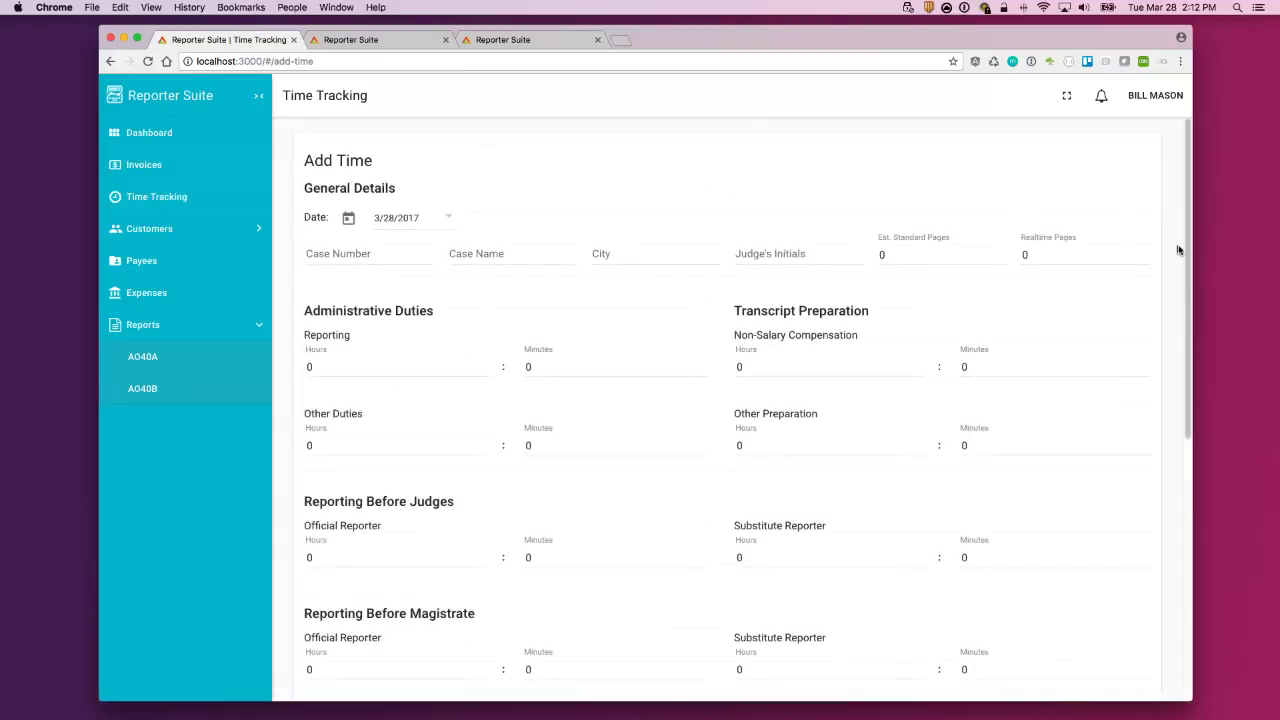
drag(1190, 213, 1181, 481)
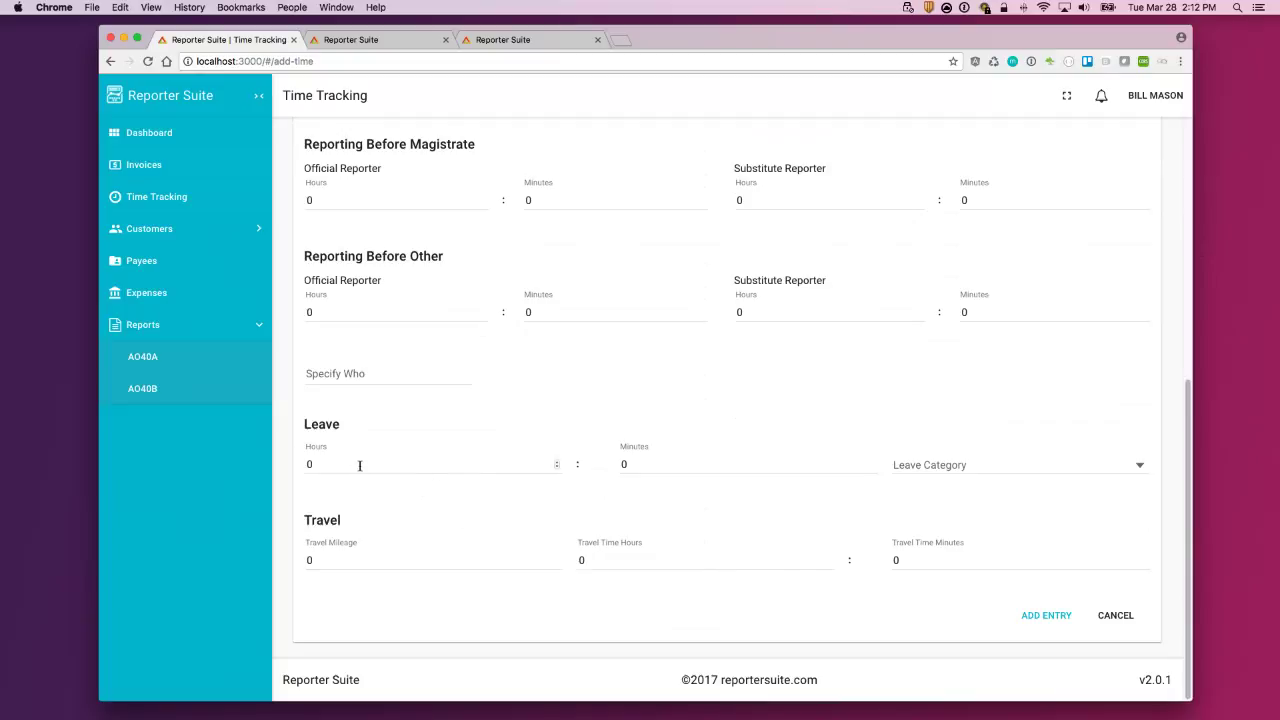
scroll(1000, 470, up, 8)
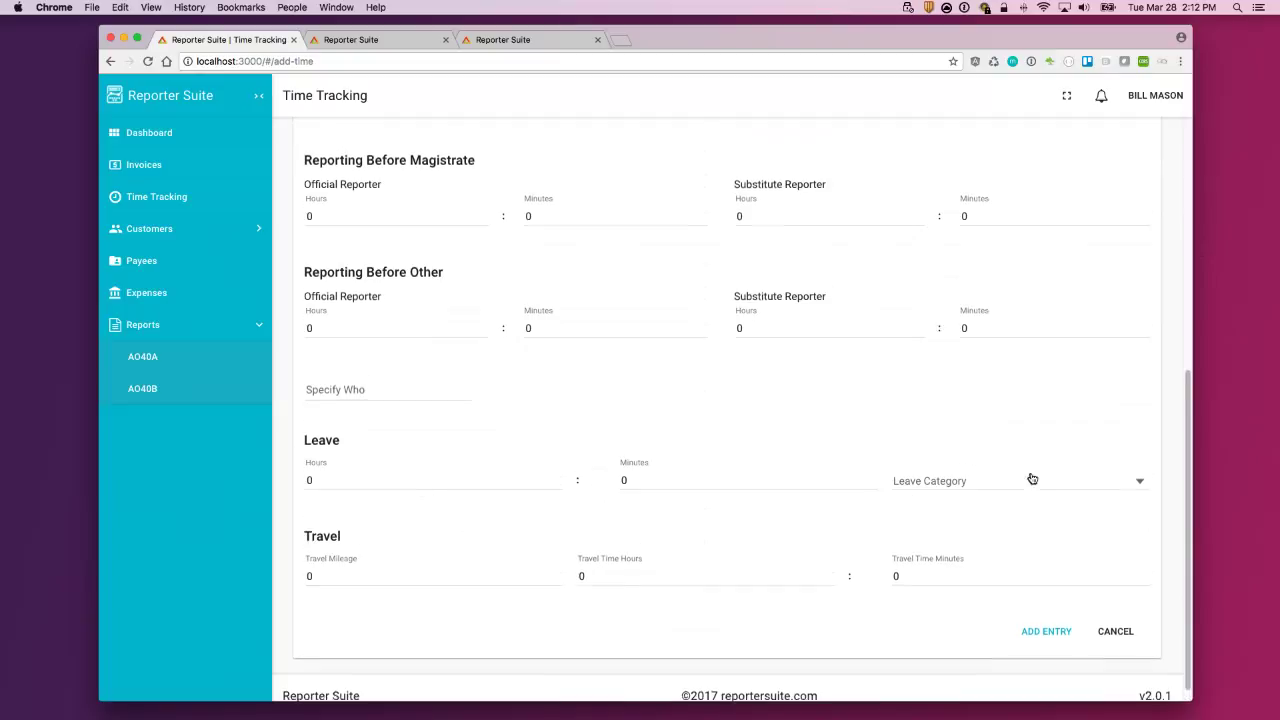
scroll(856, 390, up, 1)
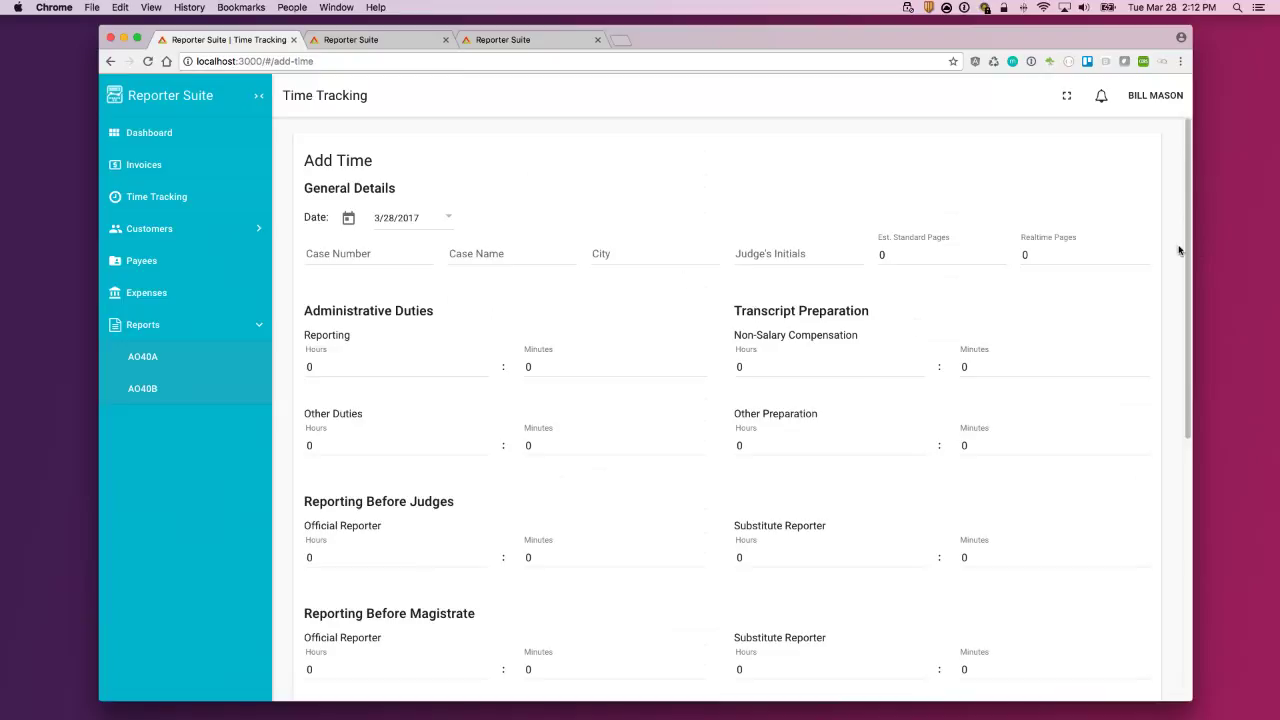
drag(835, 47, 877, 38)
Step: Enter 2 hours 30 minutes of Non-Salary Compensation time
click(792, 358)
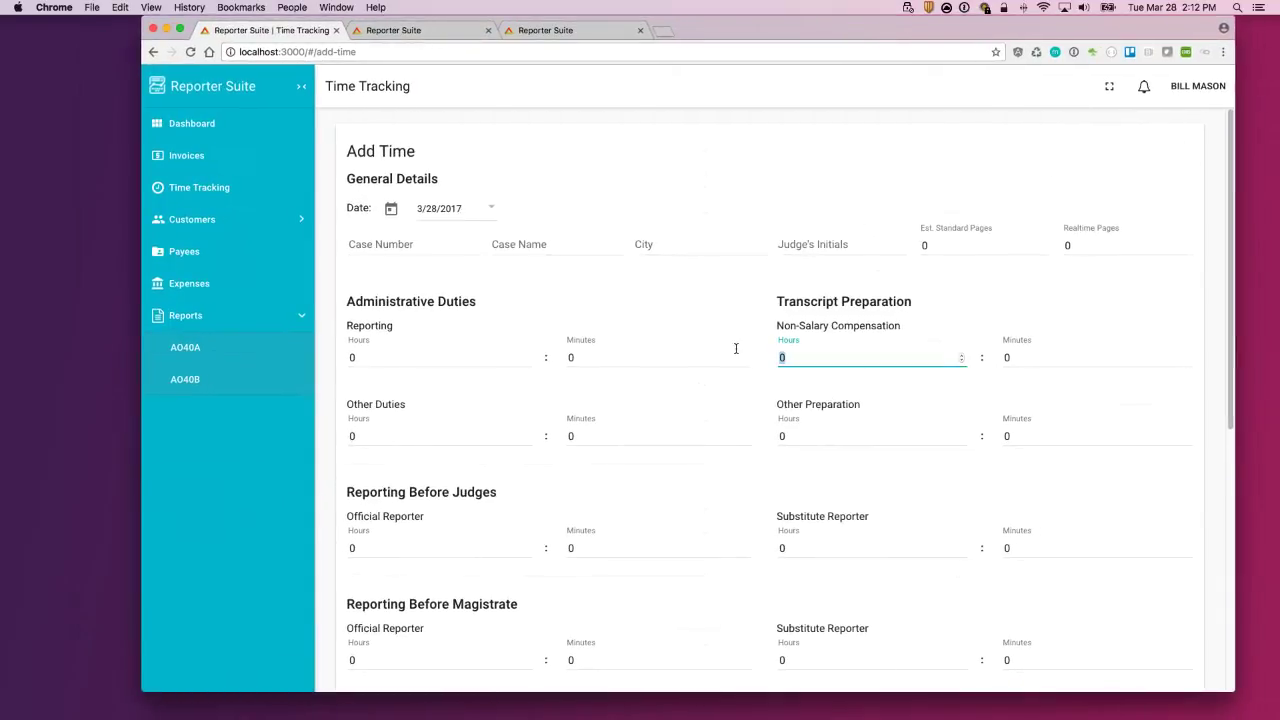
text(2)
key(Tab)
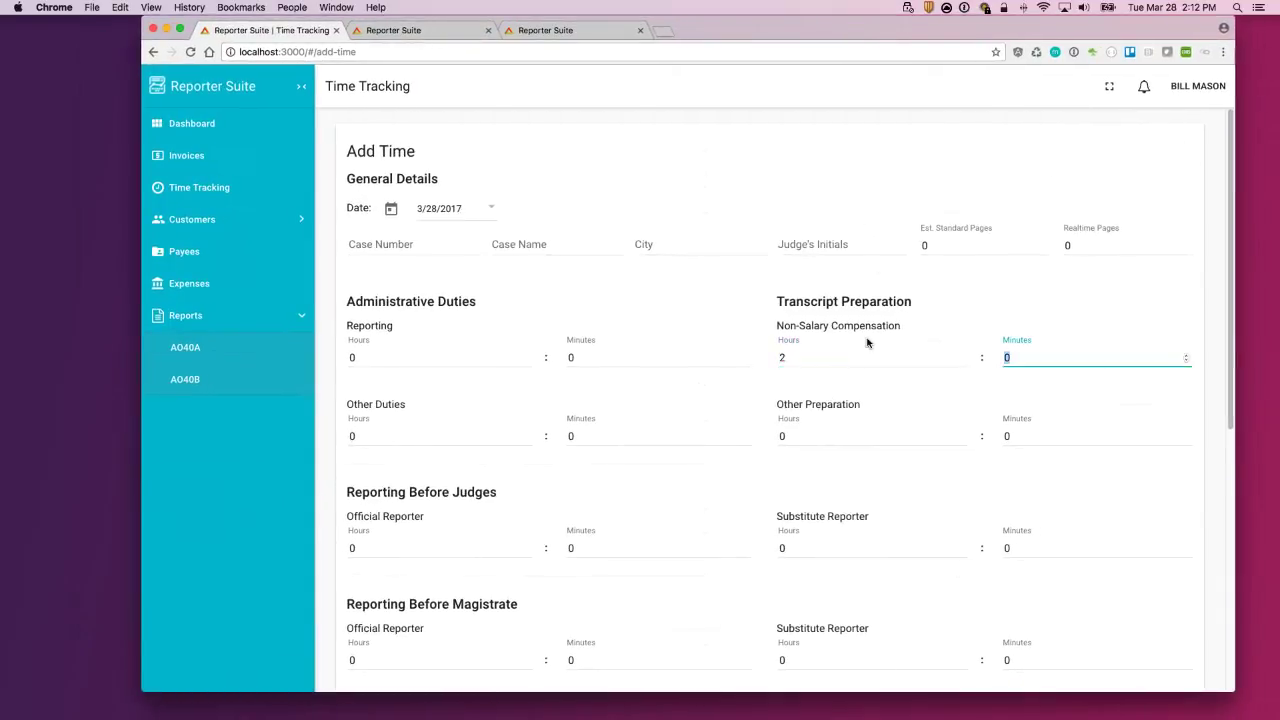
click(863, 189)
scroll(620, 300, down, 1)
Step: Fill in case number 87654 and case name 'The Case Name'
click(415, 246)
text(87654)
click(553, 241)
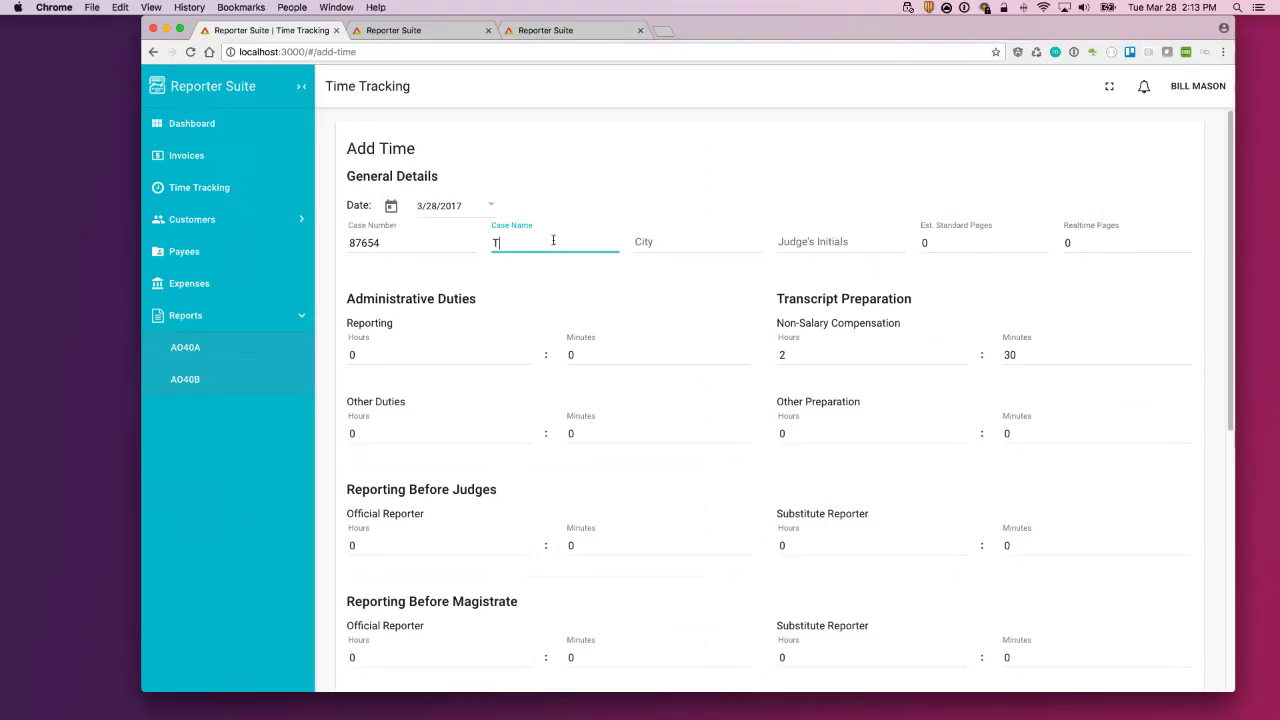
text(The Case Name)
scroll(686, 406, down, 4)
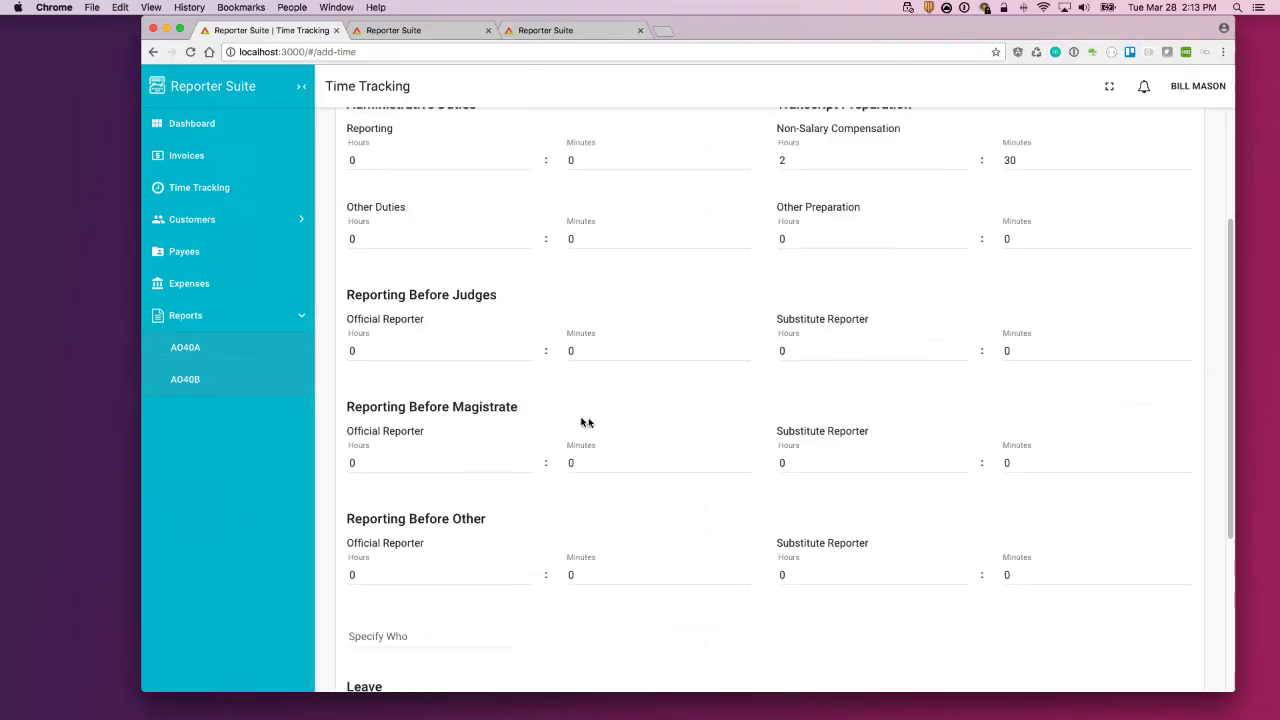
scroll(650, 470, down, 5)
Step: Enter 2 hours 30 minutes of Reporting Before Other and save the time entry
click(384, 332)
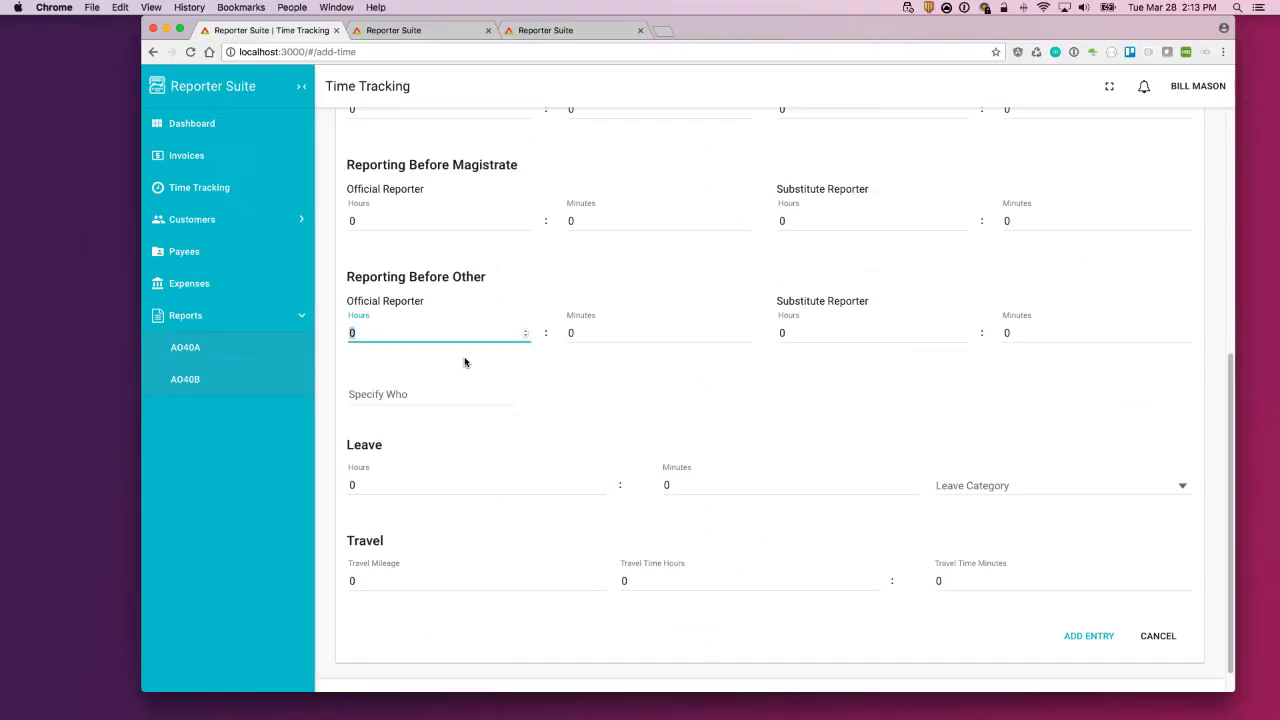
text(2)
key(Tab)
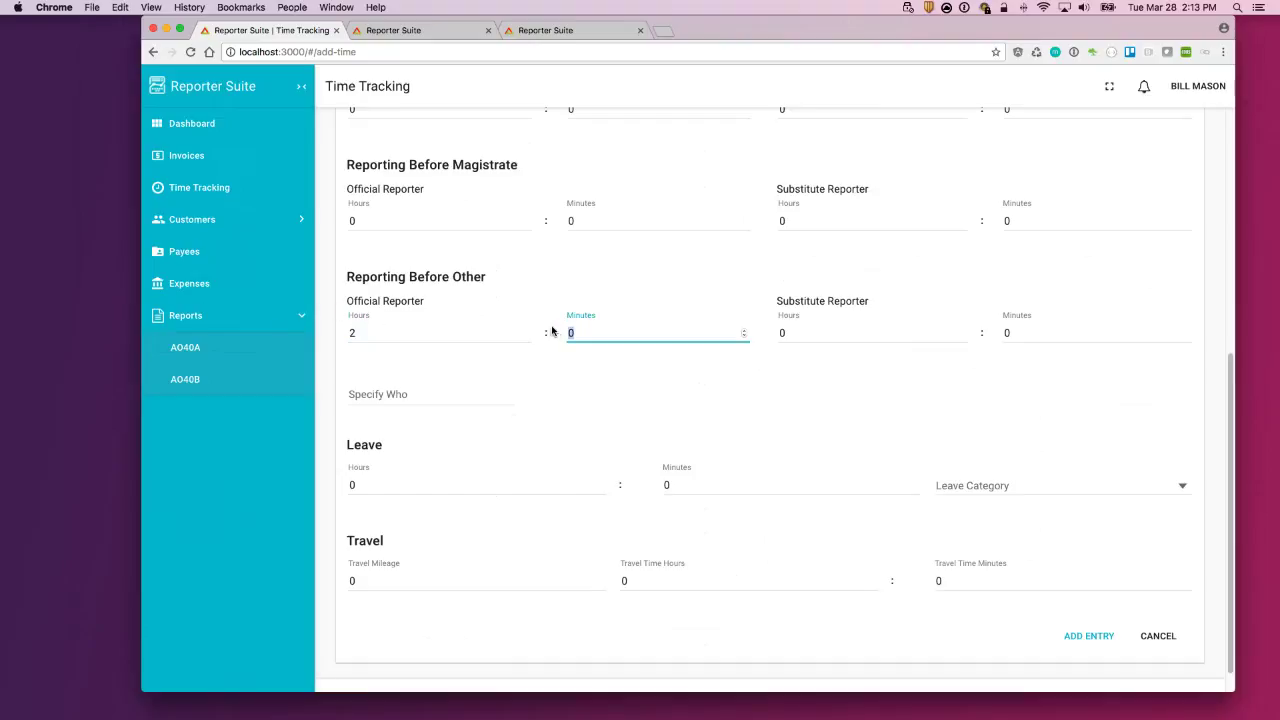
text(30)
click(1160, 452)
click(1094, 637)
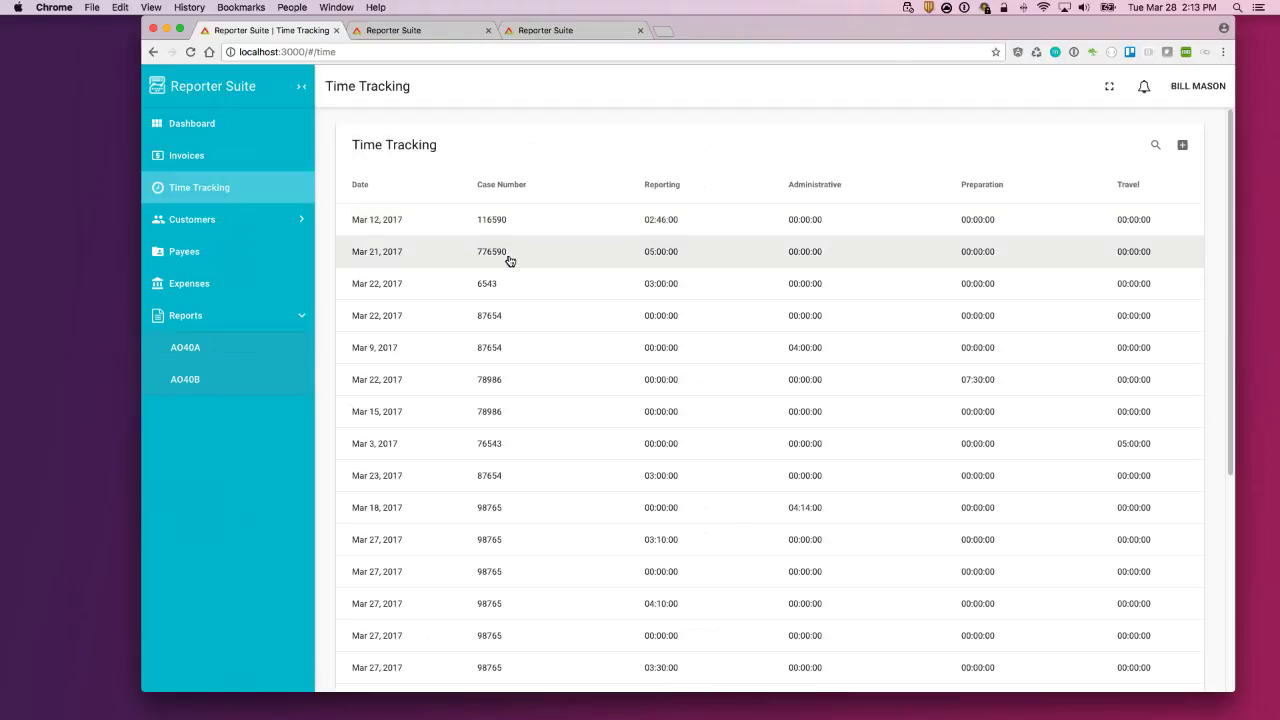
Step: Confirm the new Mar 28 time entry at the bottom of the list, then go to Customers
scroll(580, 296, down, 5)
scroll(577, 453, down, 1)
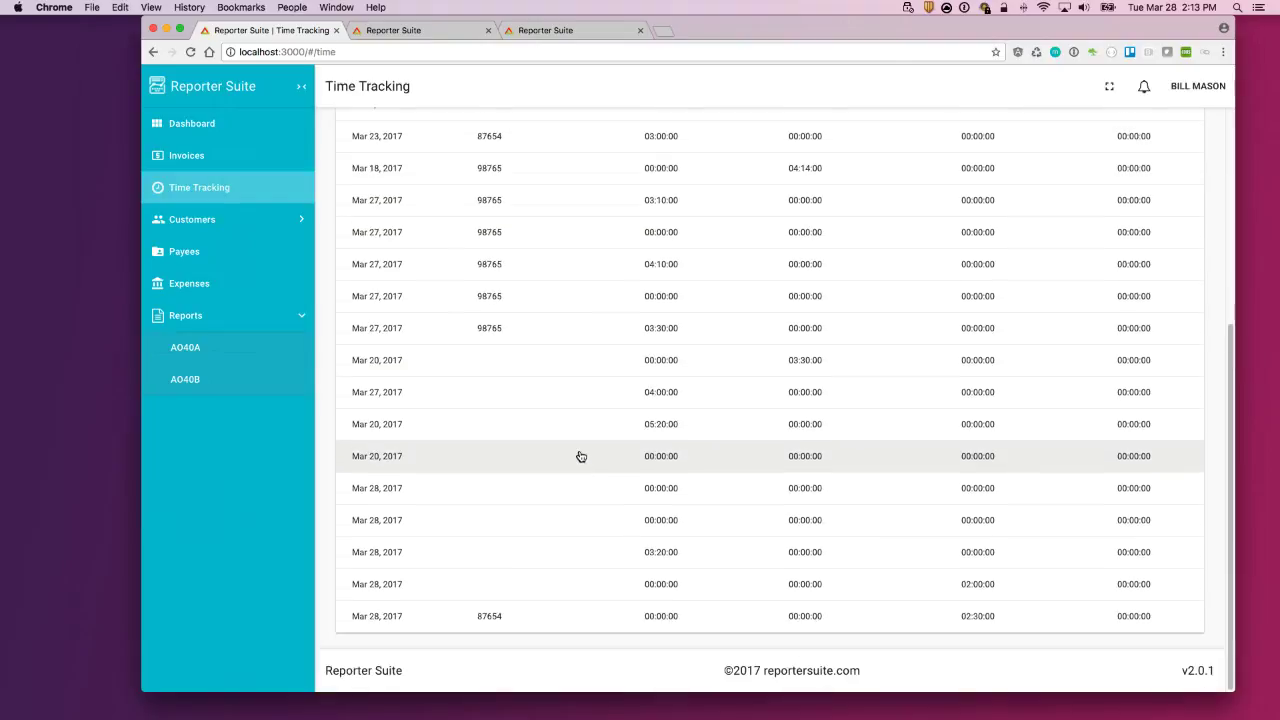
click(848, 619)
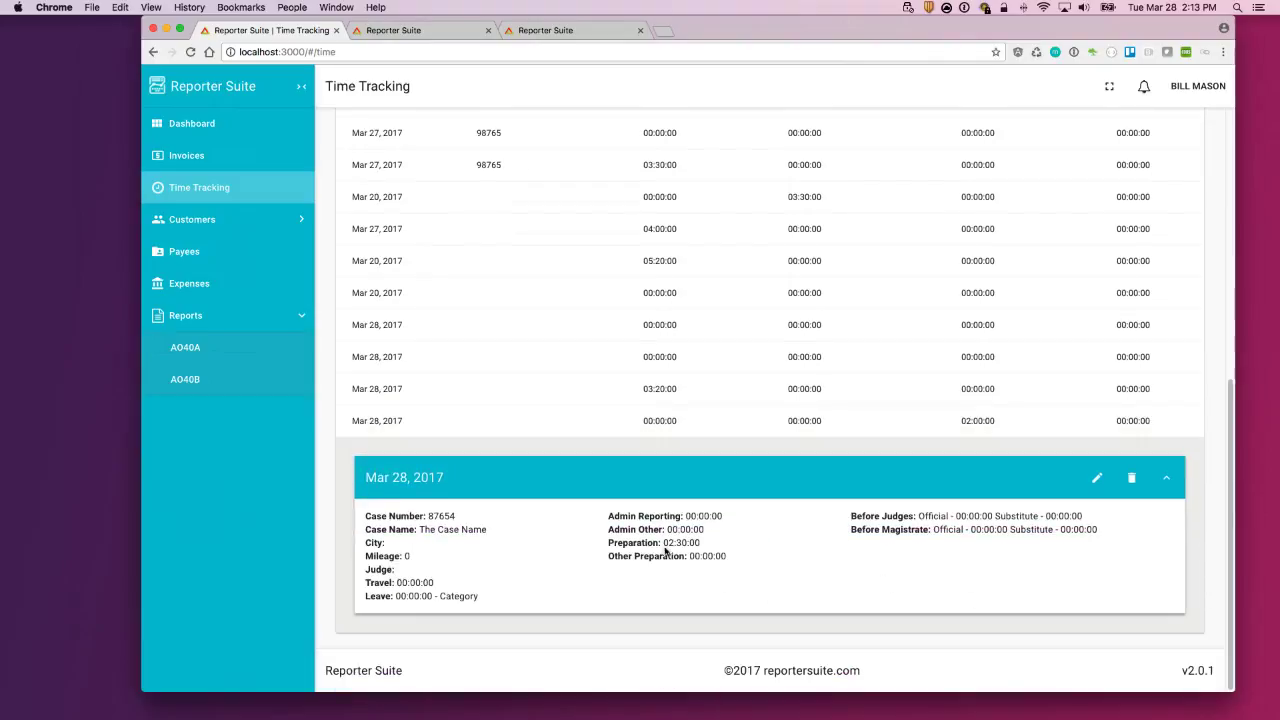
drag(699, 549, 665, 546)
scroll(929, 449, up, 1)
scroll(925, 448, up, 5)
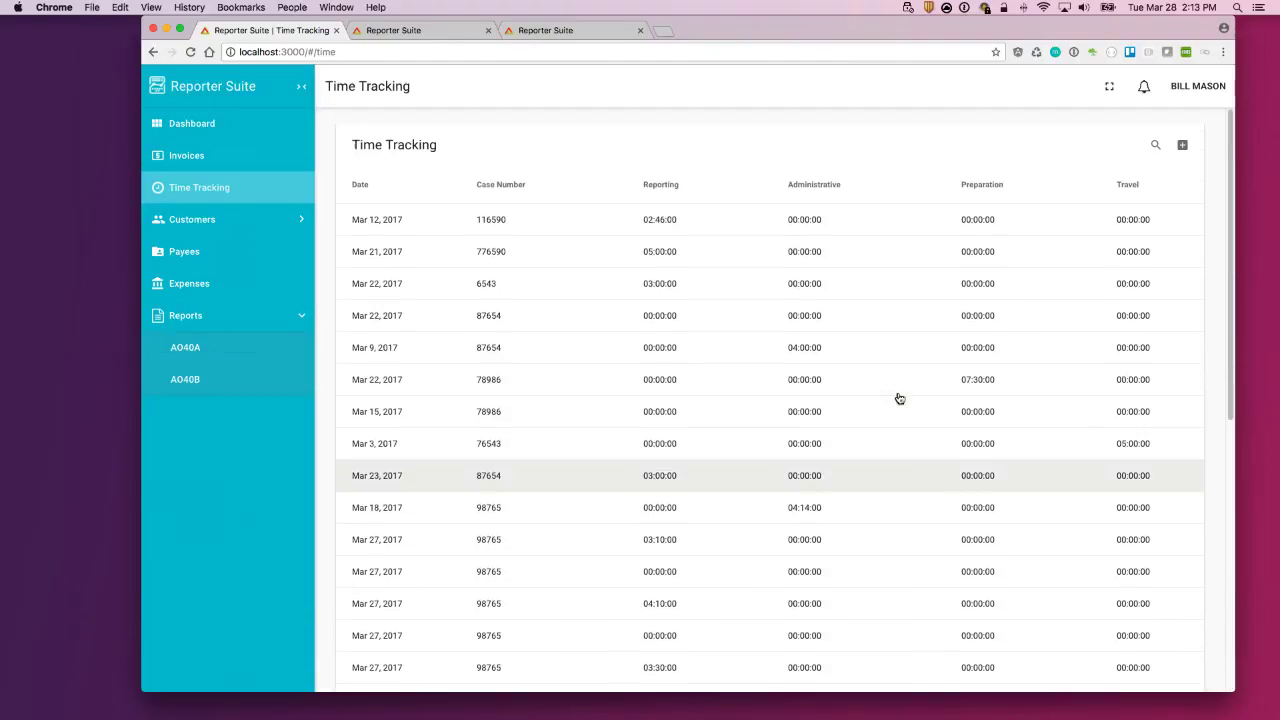
click(249, 222)
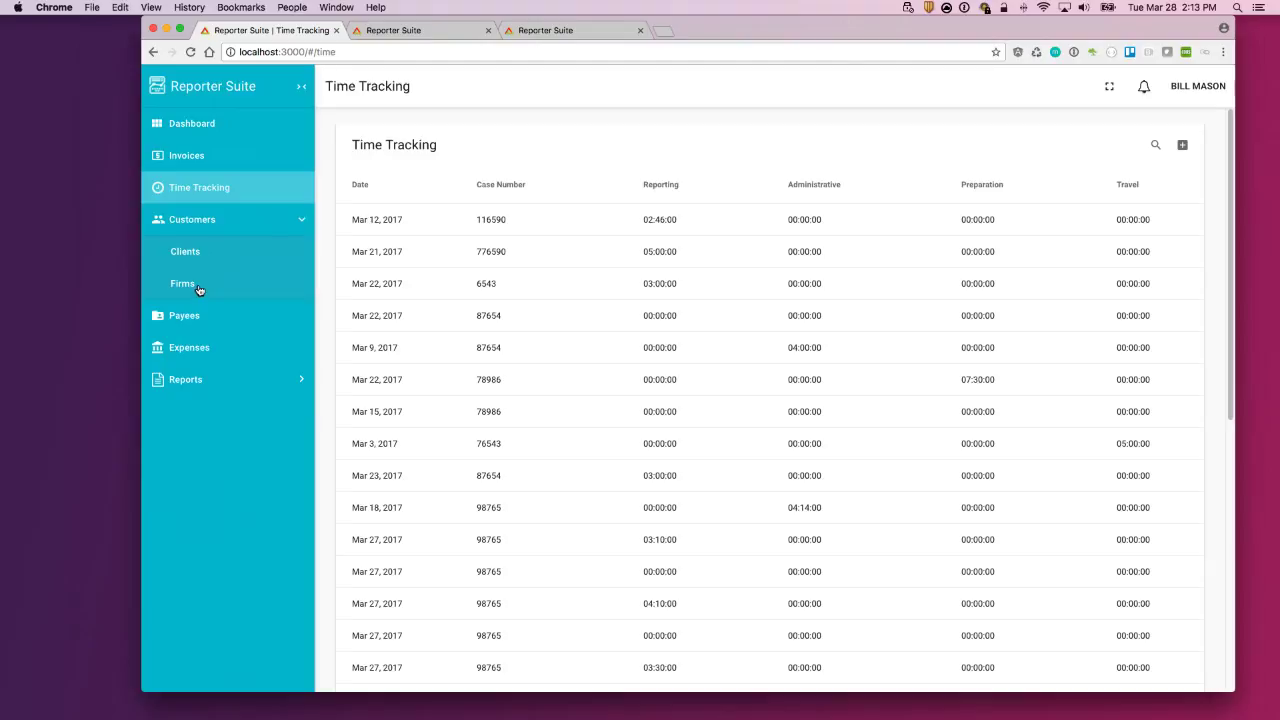
Step: Open Clients, expand two client cards and one's edit form, then switch to Firms
click(205, 257)
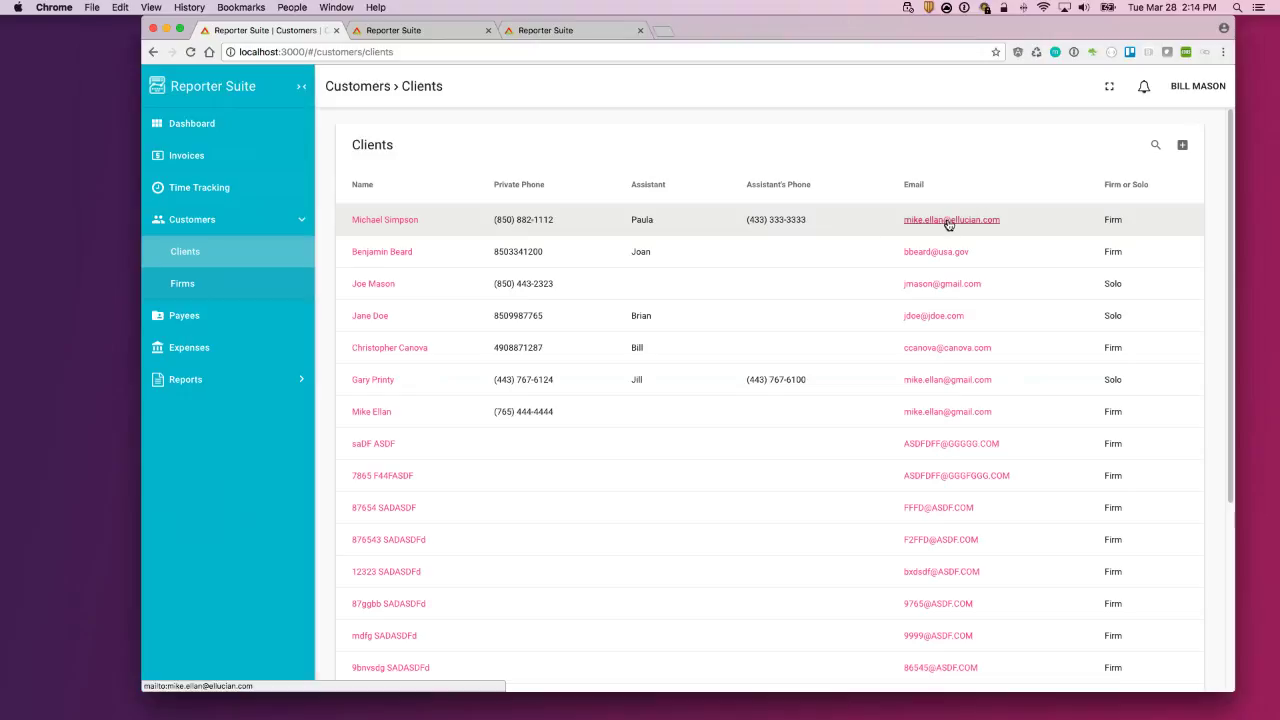
click(846, 223)
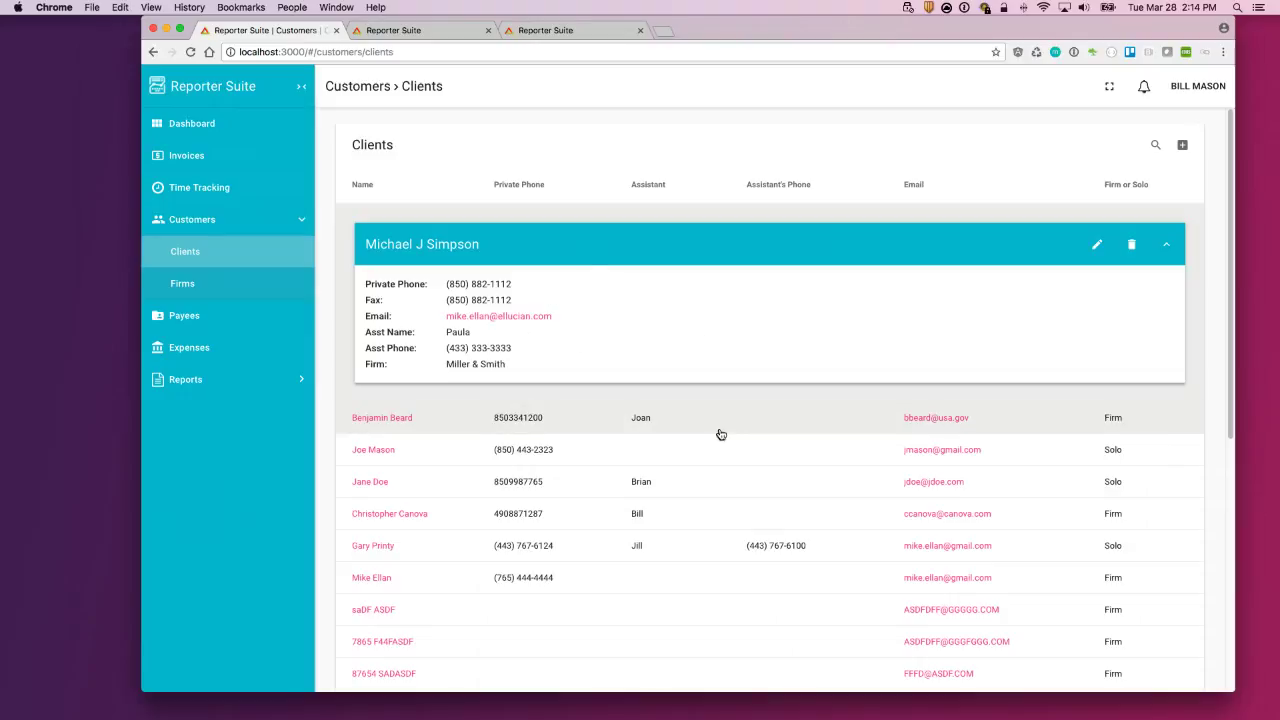
click(720, 427)
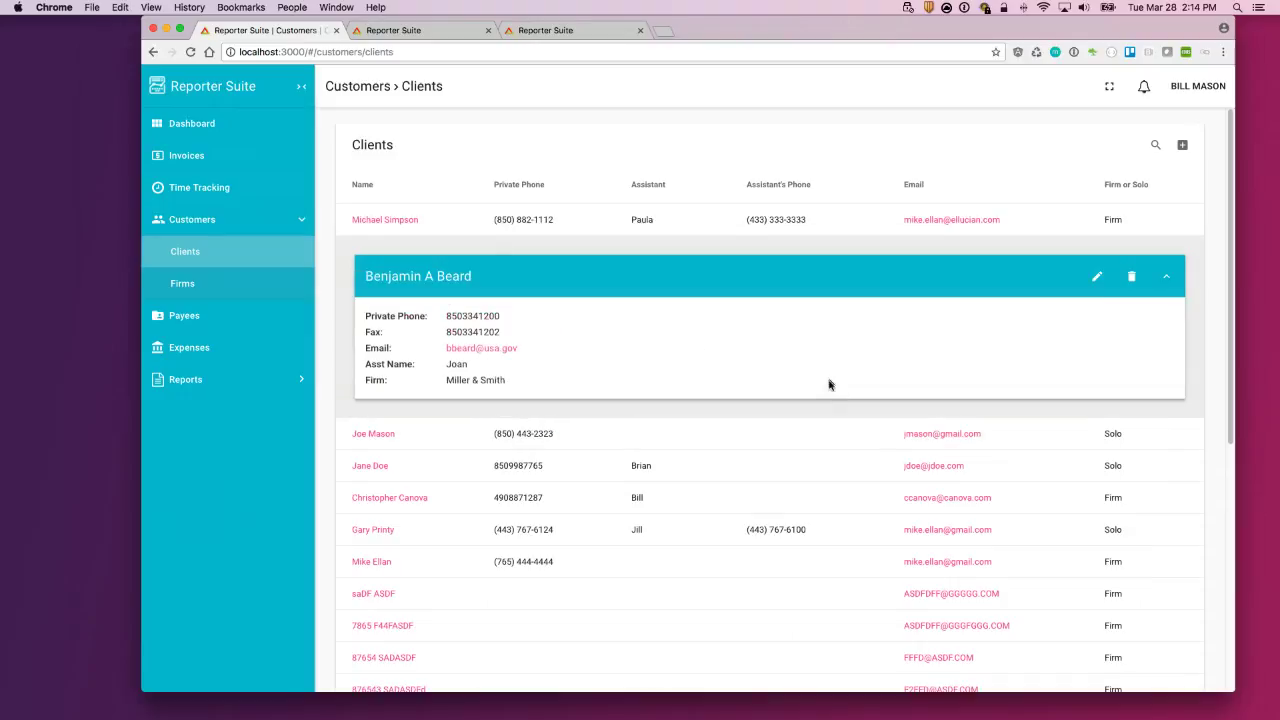
click(1096, 280)
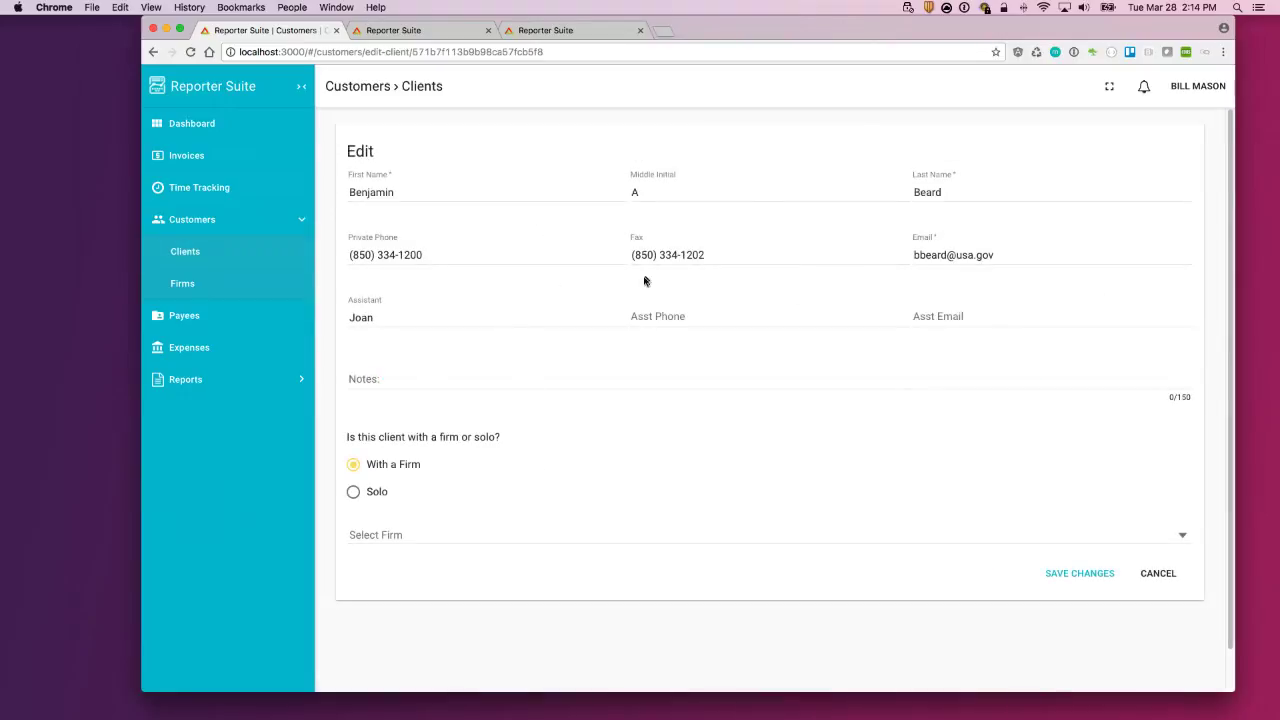
click(197, 286)
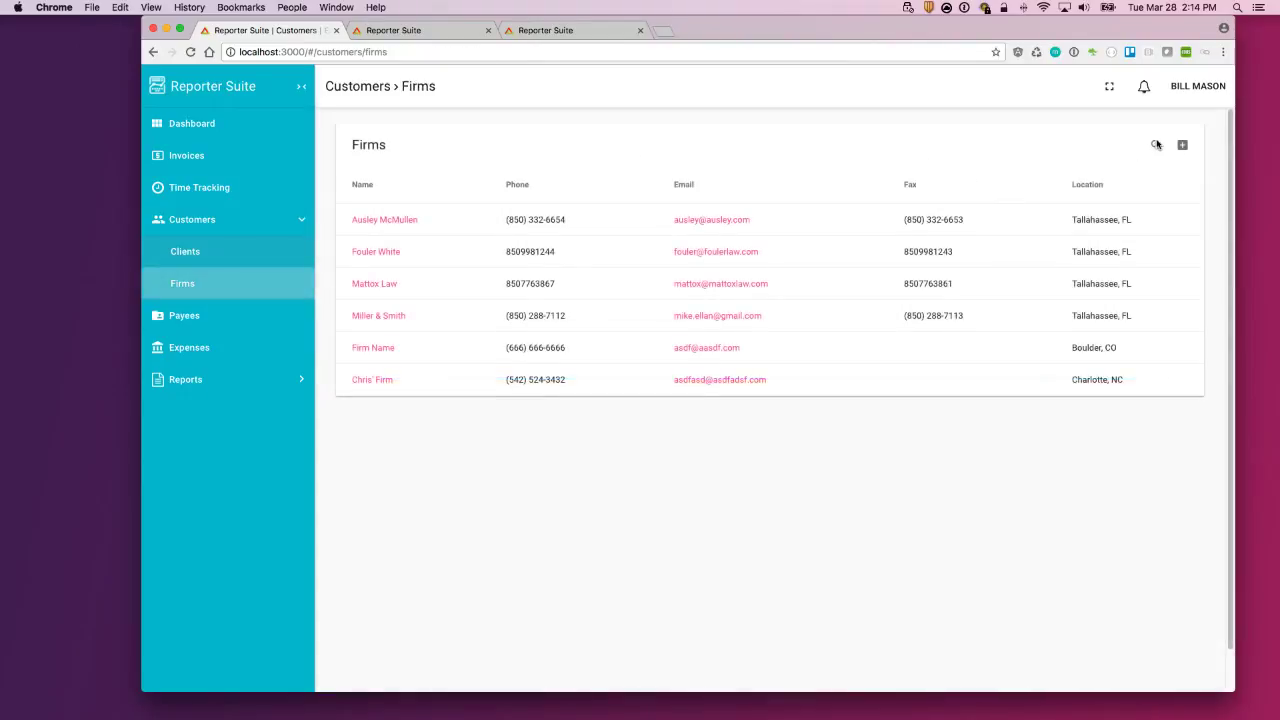
Step: Filter the firms by a contact's e-mail, clear the search, and return to Clients
click(1155, 145)
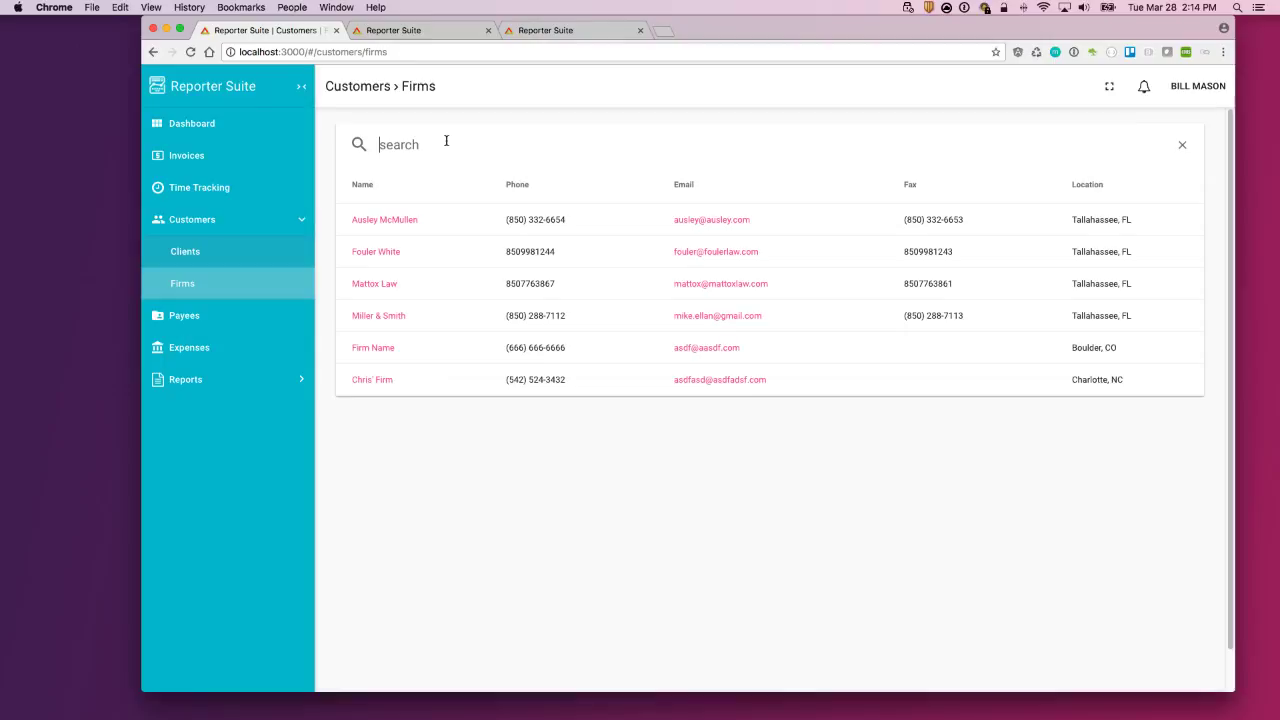
text(mike.ellan)
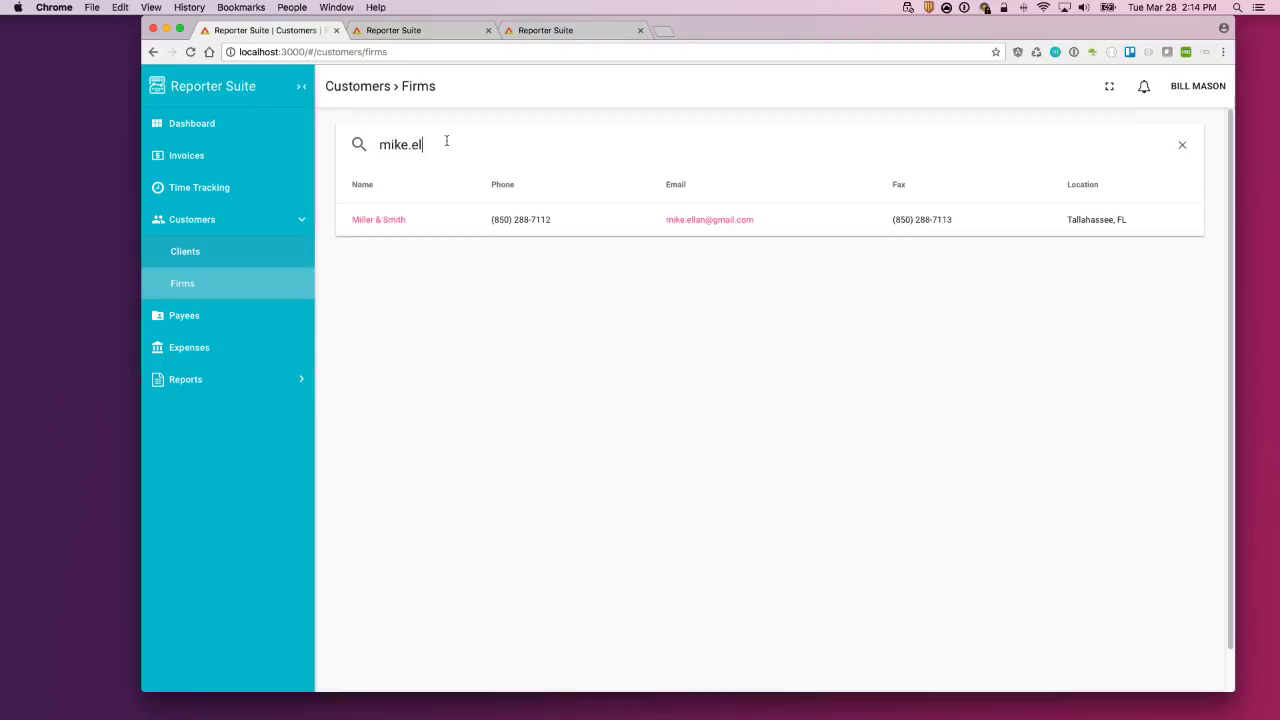
key(BackSpace)
key(BackSpace)
key(BackSpace)
key(BackSpace)
key(BackSpace)
key(BackSpace)
key(BackSpace)
key(BackSpace)
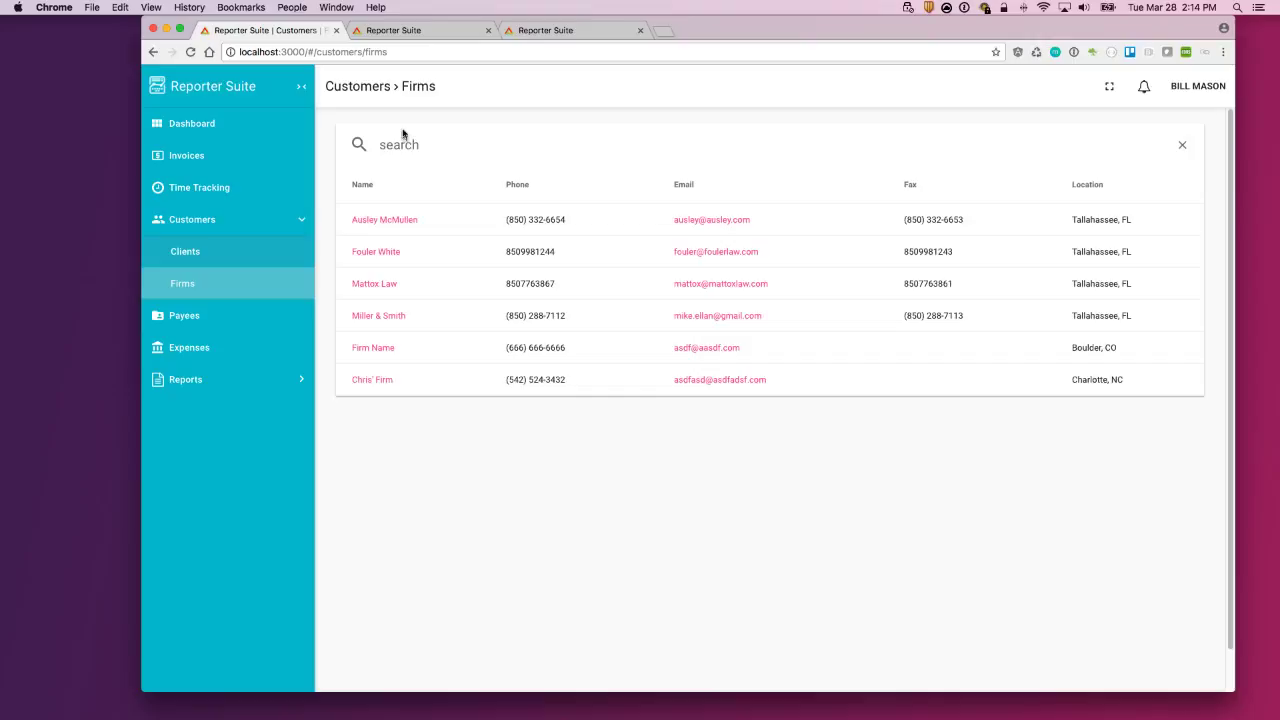
click(229, 256)
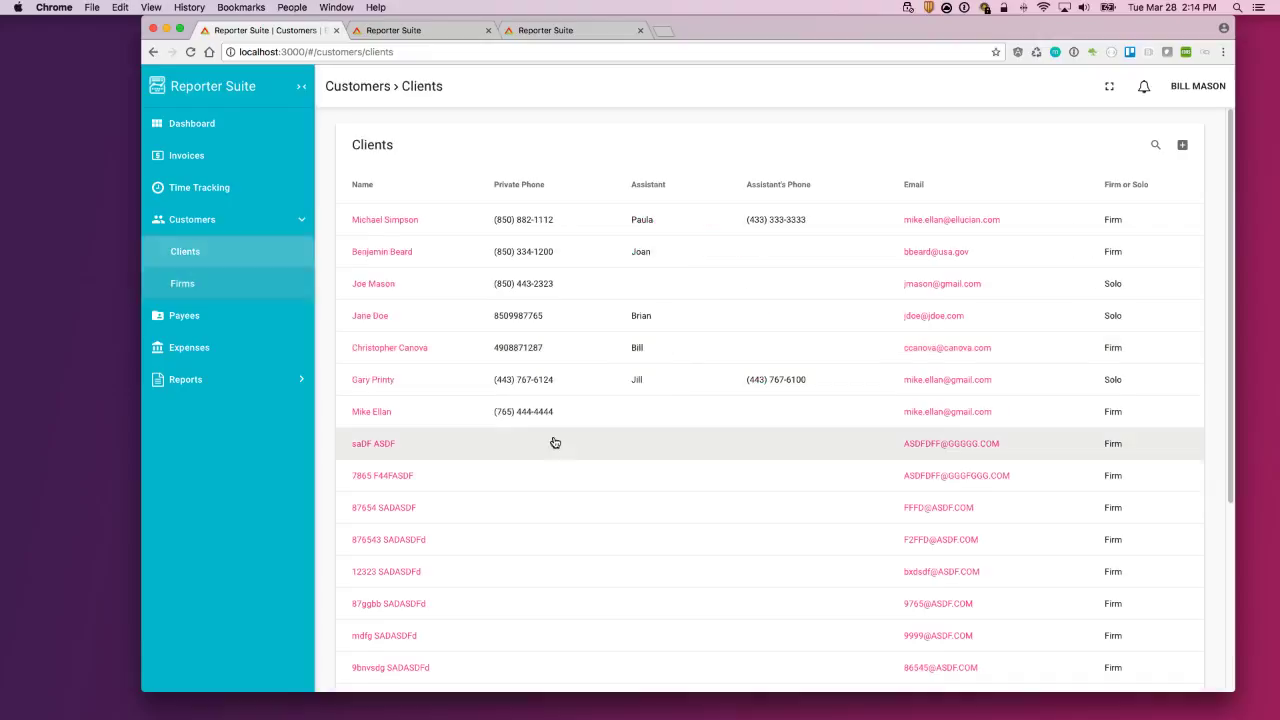
Step: Start a new client and enter the first name, middle initial J and last name
click(1182, 146)
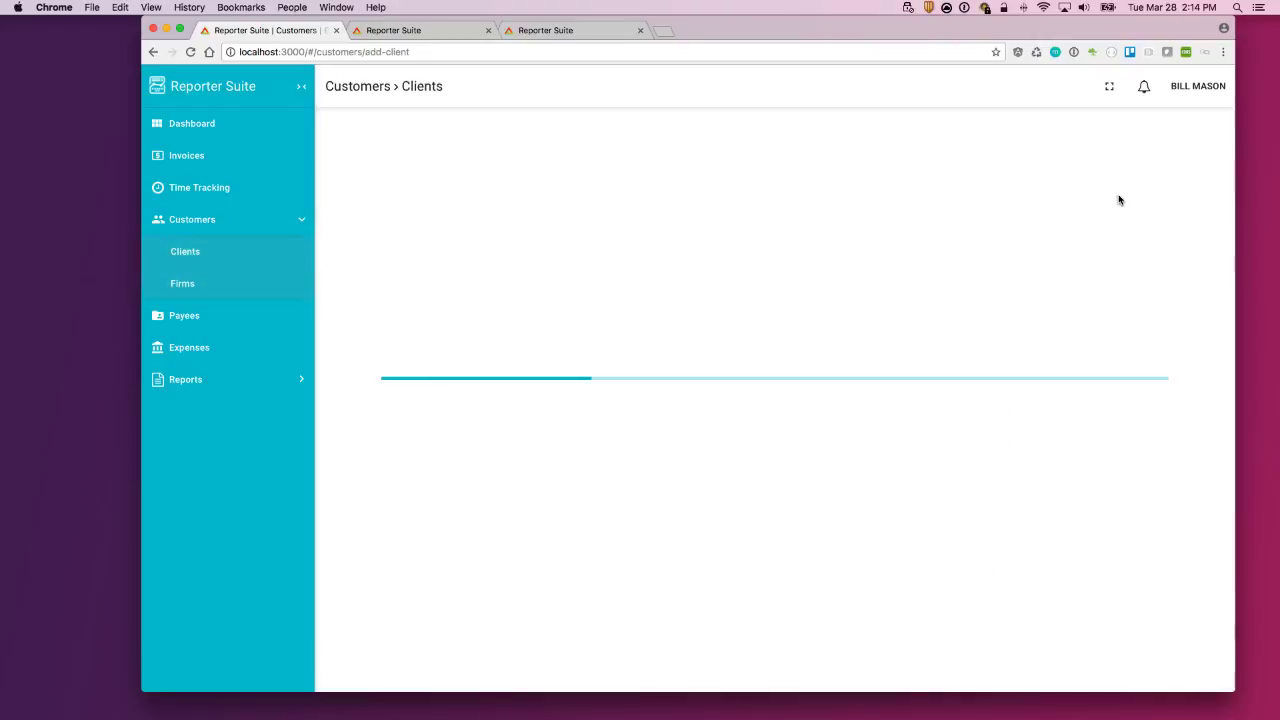
click(471, 192)
key(Tab)
key(Tab)
key(Tab)
key(Tab)
key(Tab)
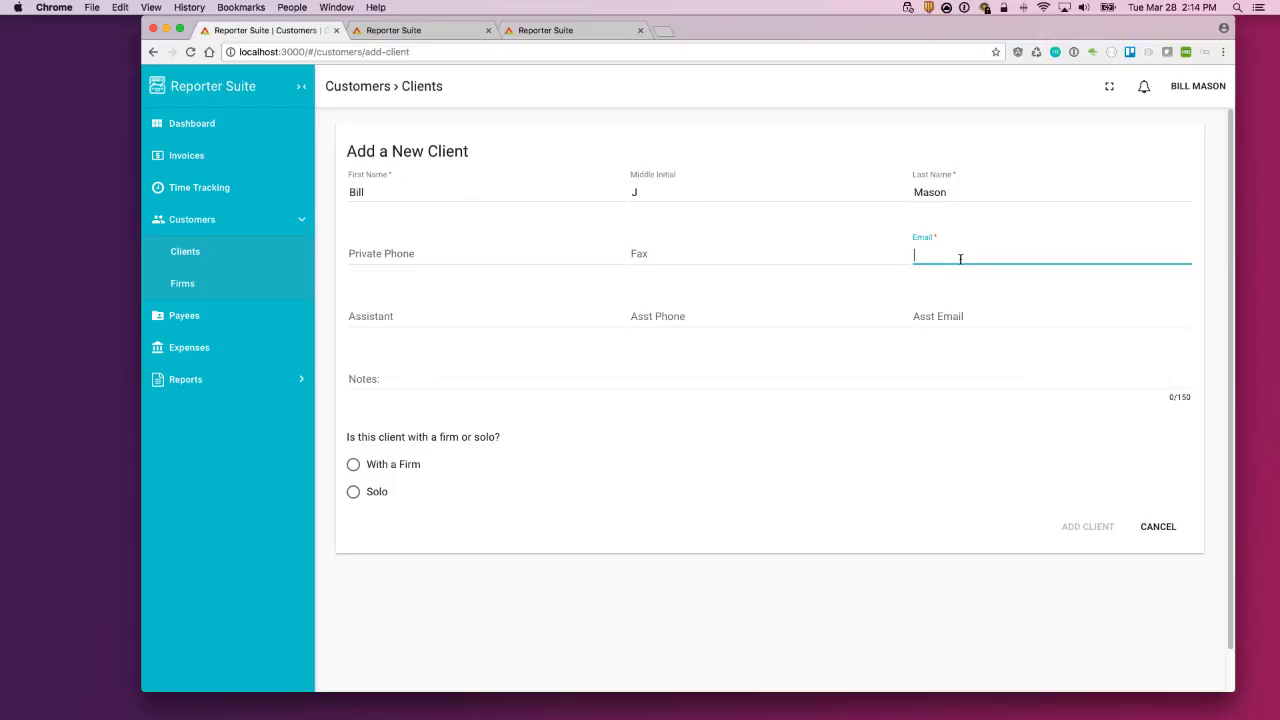
Step: Enter the client's e-mail address after trying the assistant contact fields
click(932, 333)
click(934, 319)
click(720, 317)
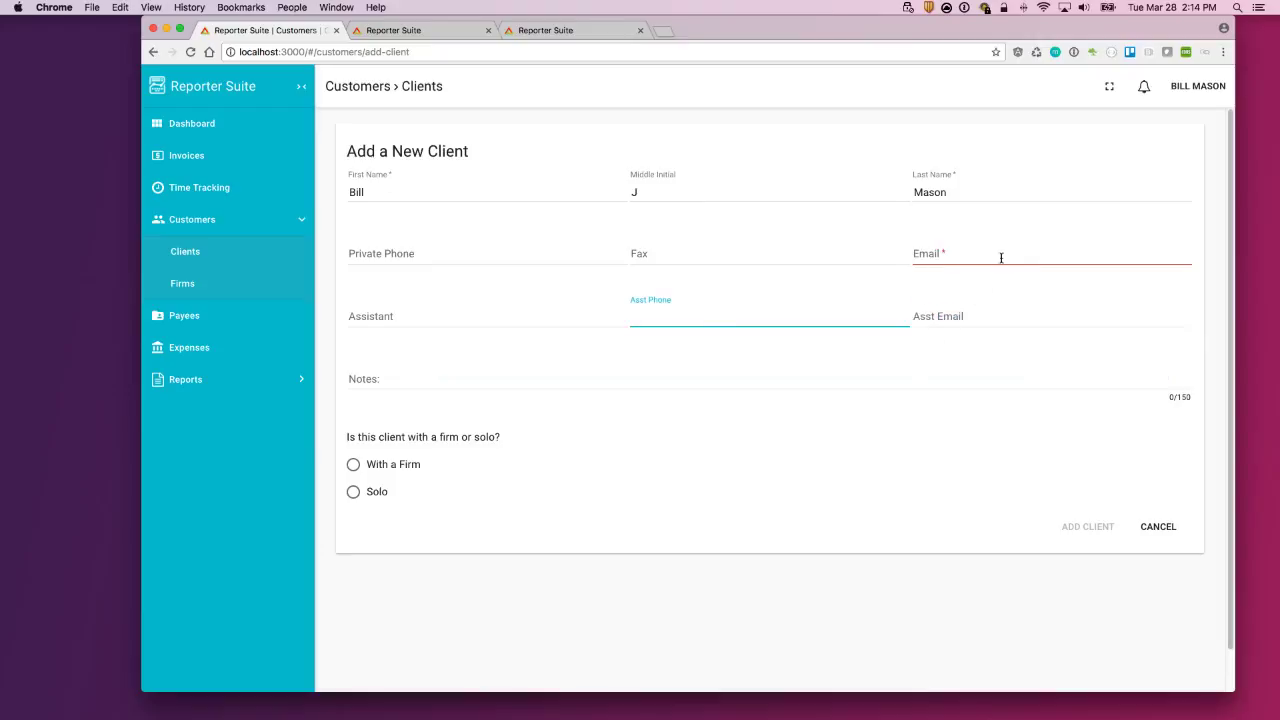
click(970, 254)
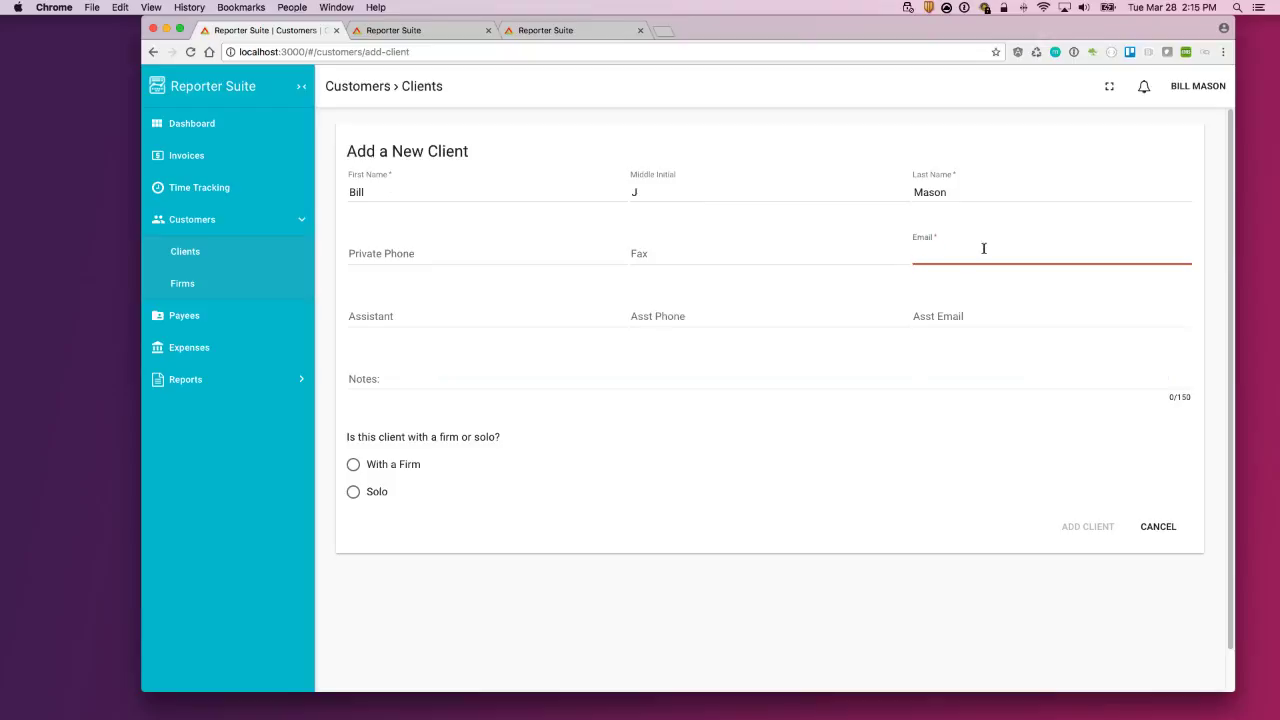
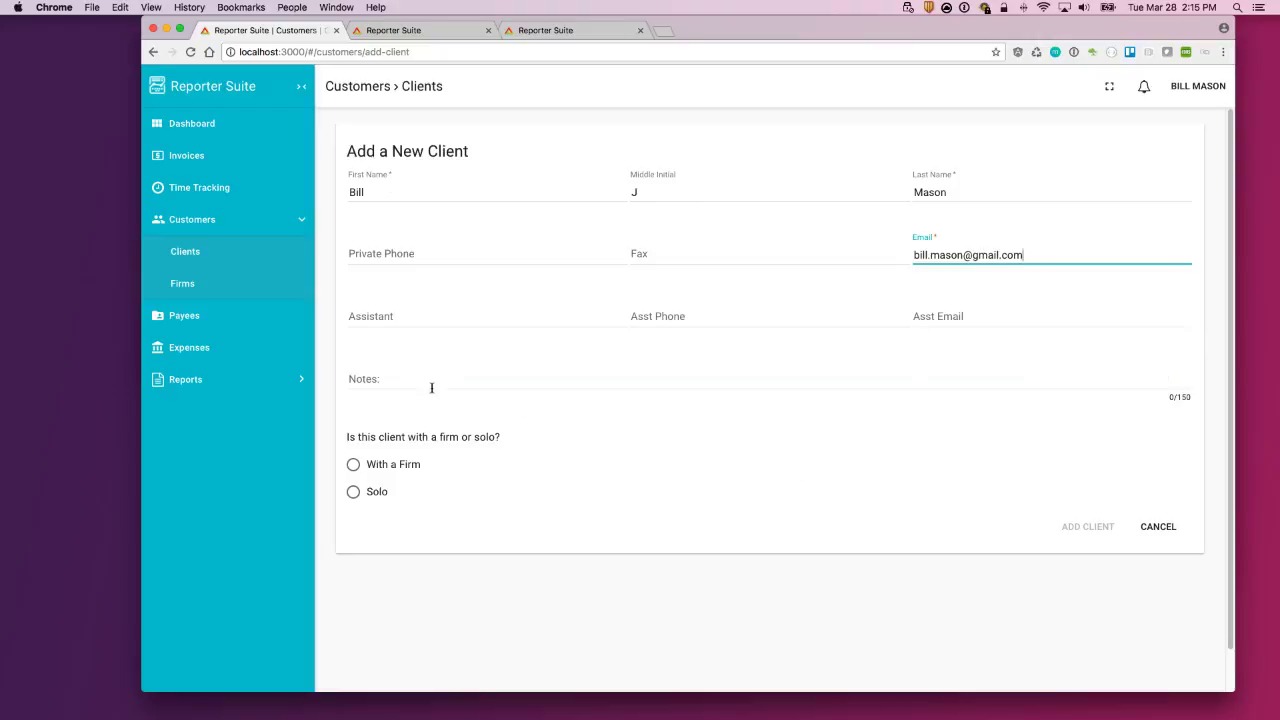
Step: Add the note 'Only in office Mon-Wed' to the client
click(448, 381)
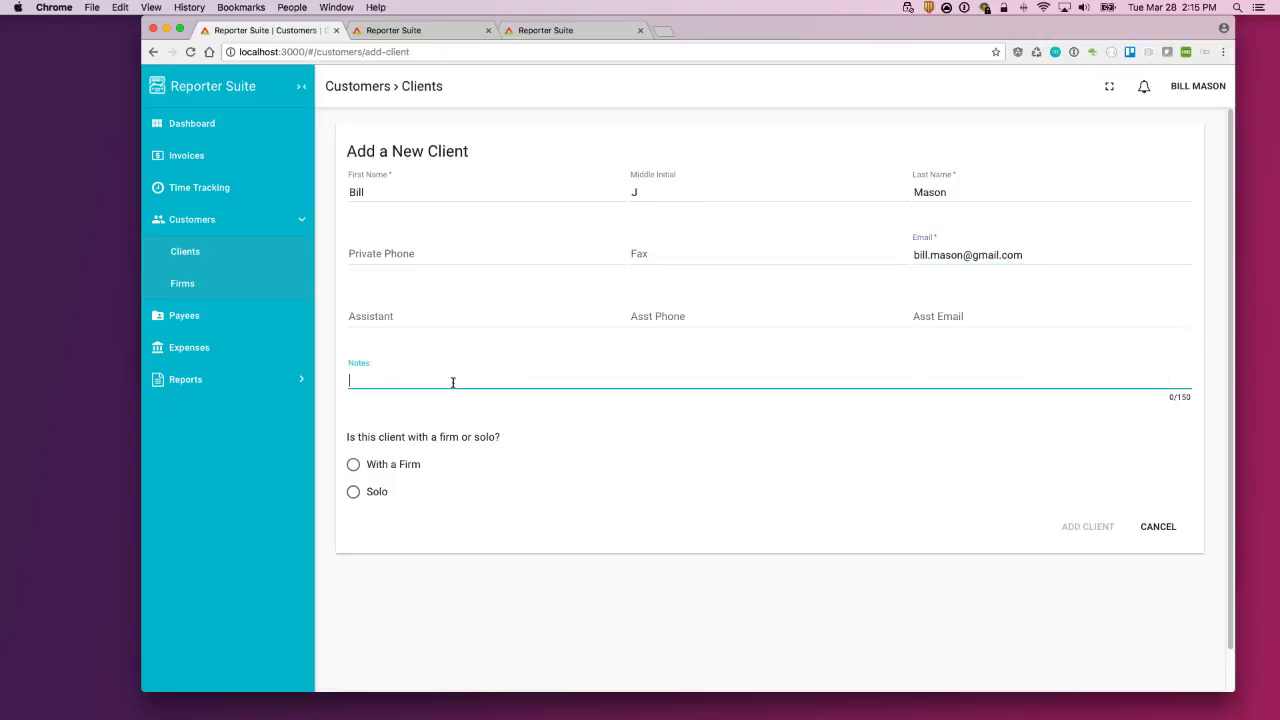
text(Only in office Mon-Wed)
click(651, 588)
scroll(474, 537, down, 2)
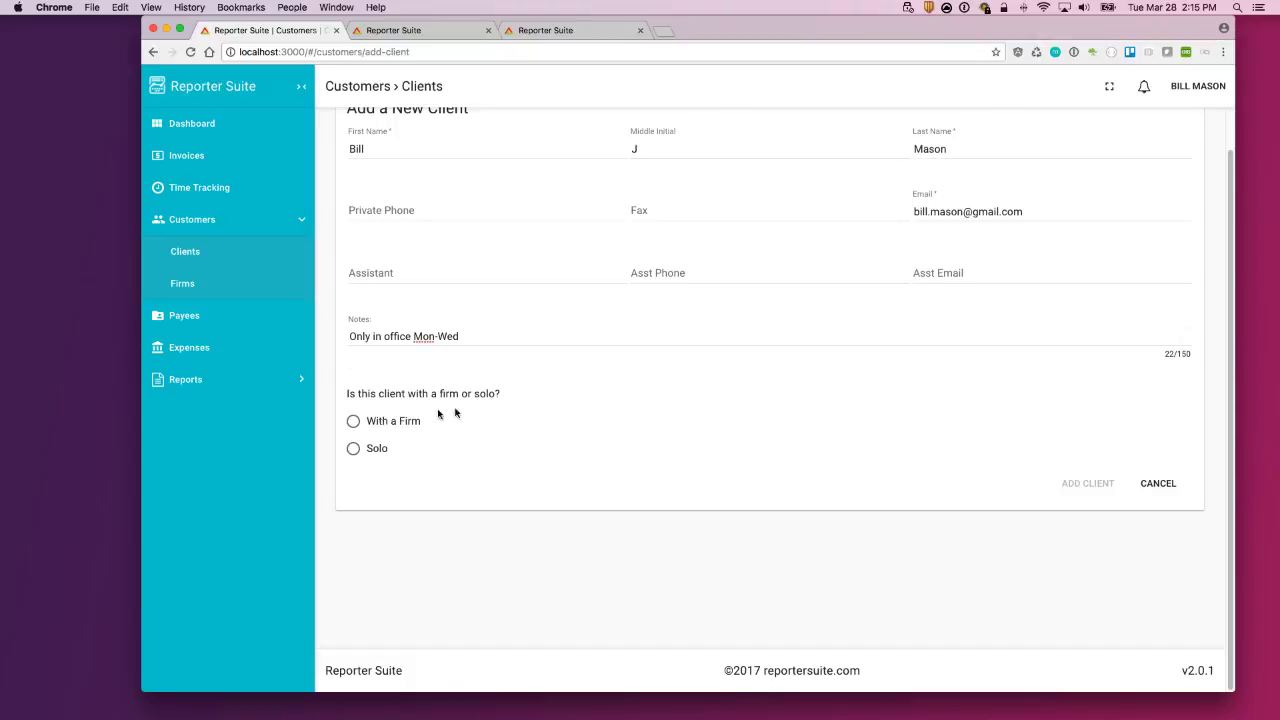
scroll(617, 326, up, 1)
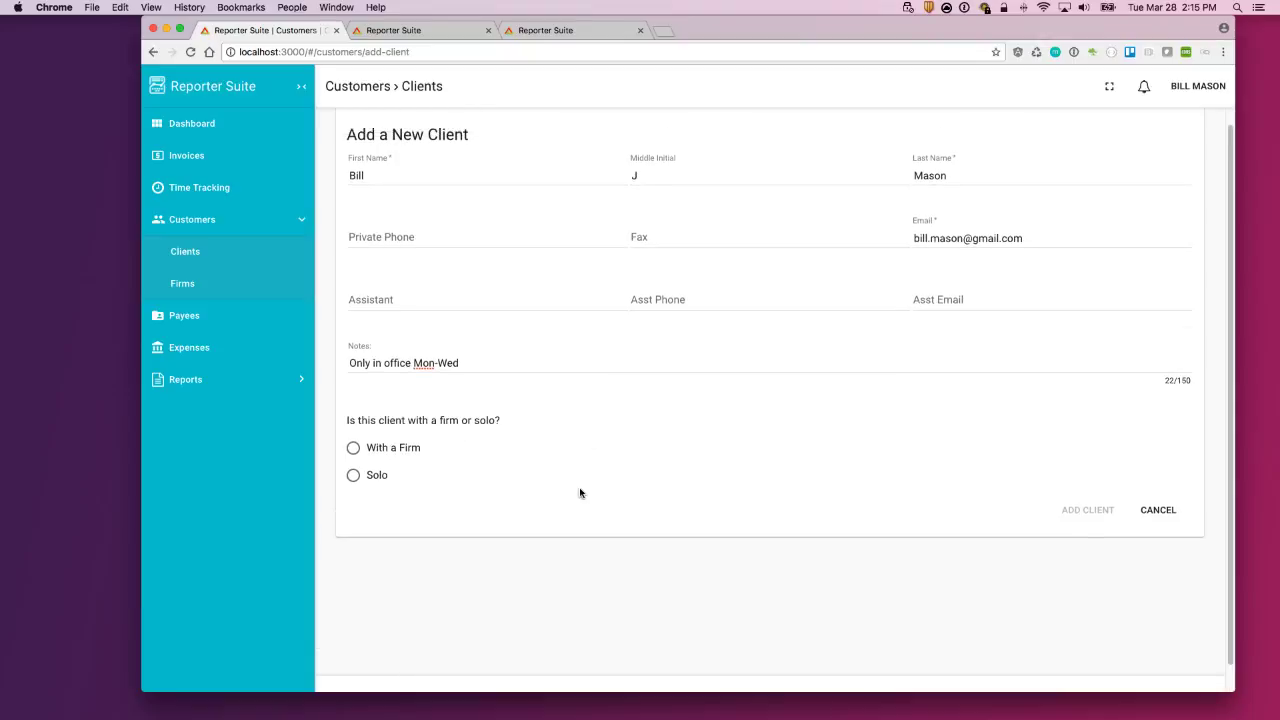
scroll(560, 492, down, 1)
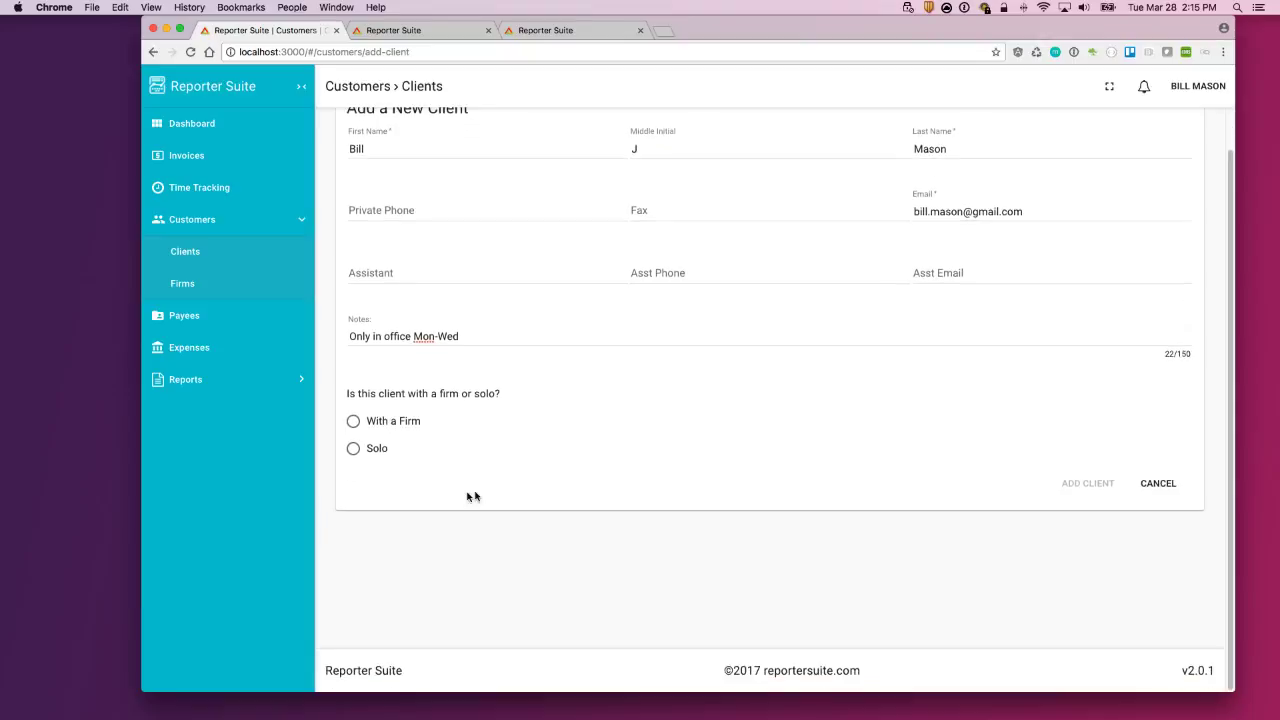
Step: Mark the new client as Solo instead of With a Firm
click(394, 426)
click(431, 497)
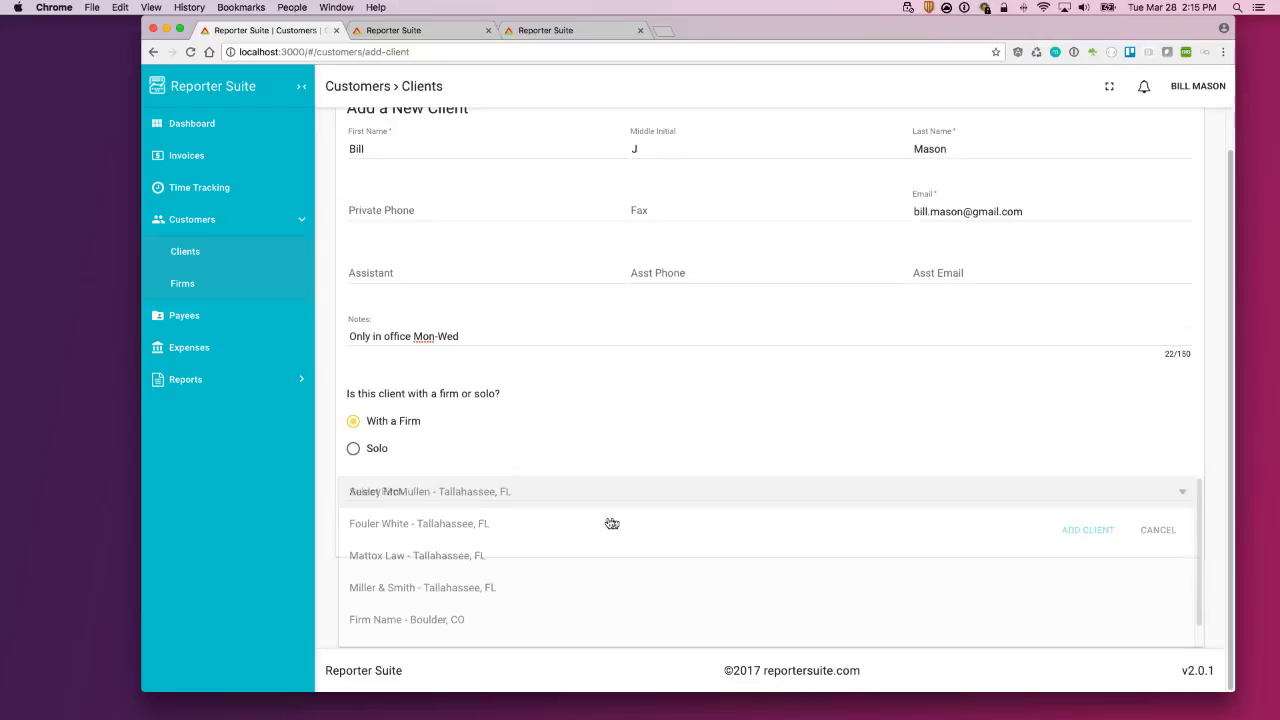
click(543, 420)
click(353, 450)
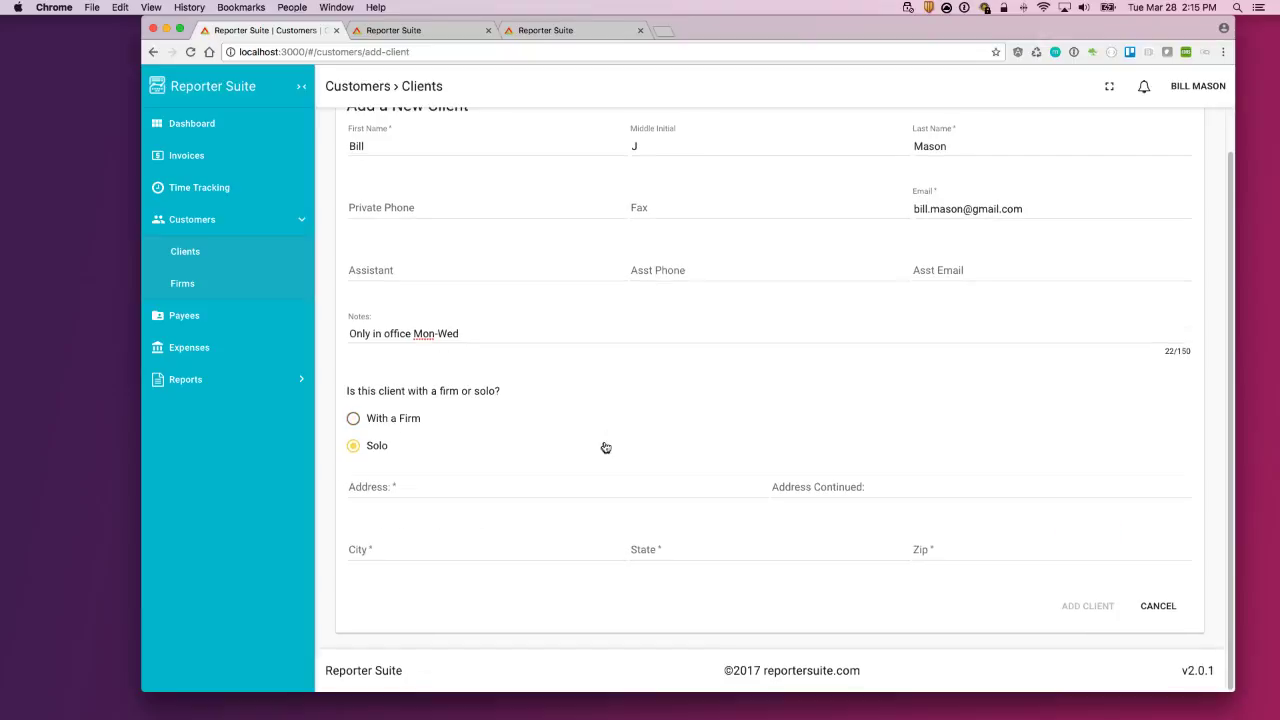
Step: Fill in the client's street address, city, state and zip, and save the client
click(417, 491)
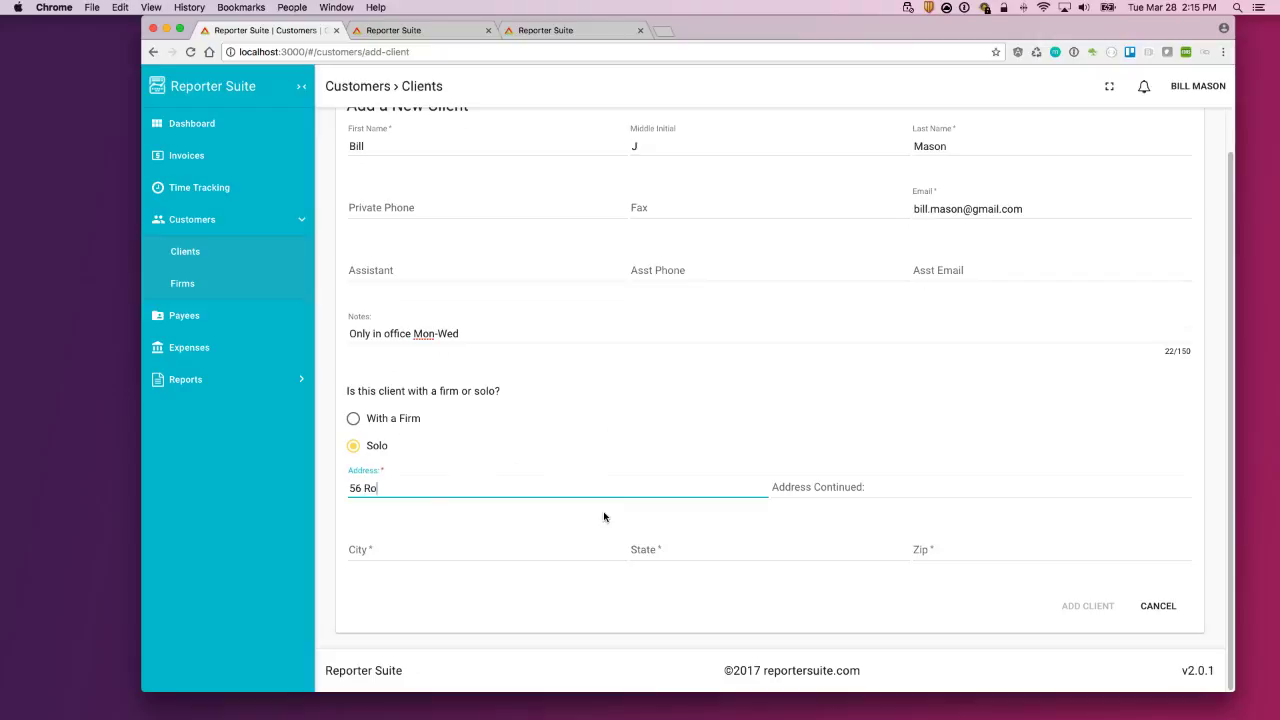
key(Tab)
key(Tab)
text(Jim Thorpe)
key(Tab)
text(PA1)
key(Tab)
text(1922)
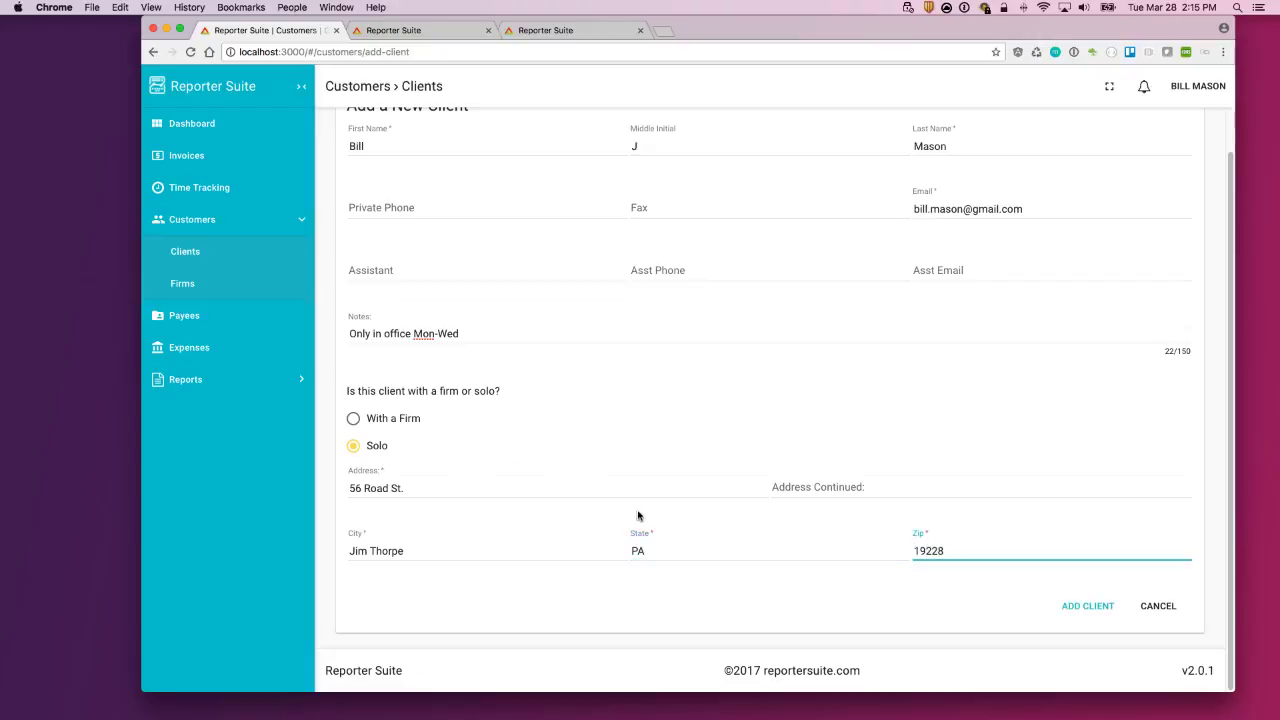
click(403, 490)
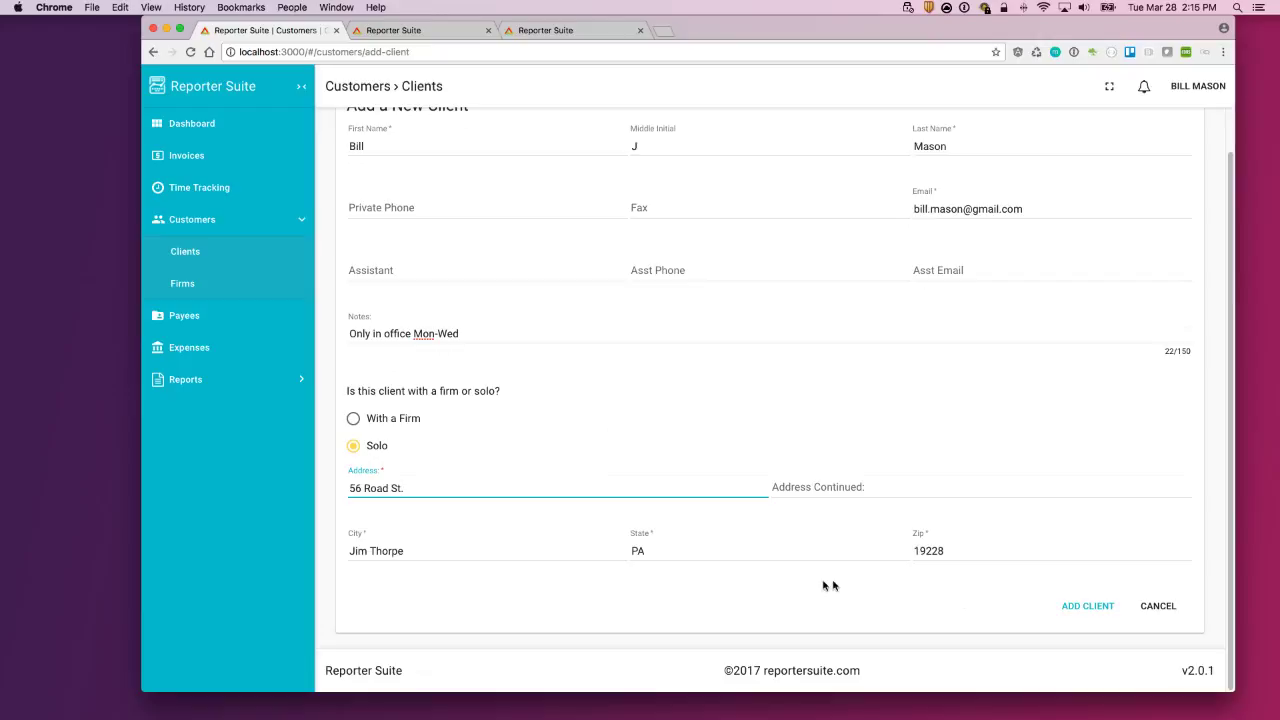
click(1092, 612)
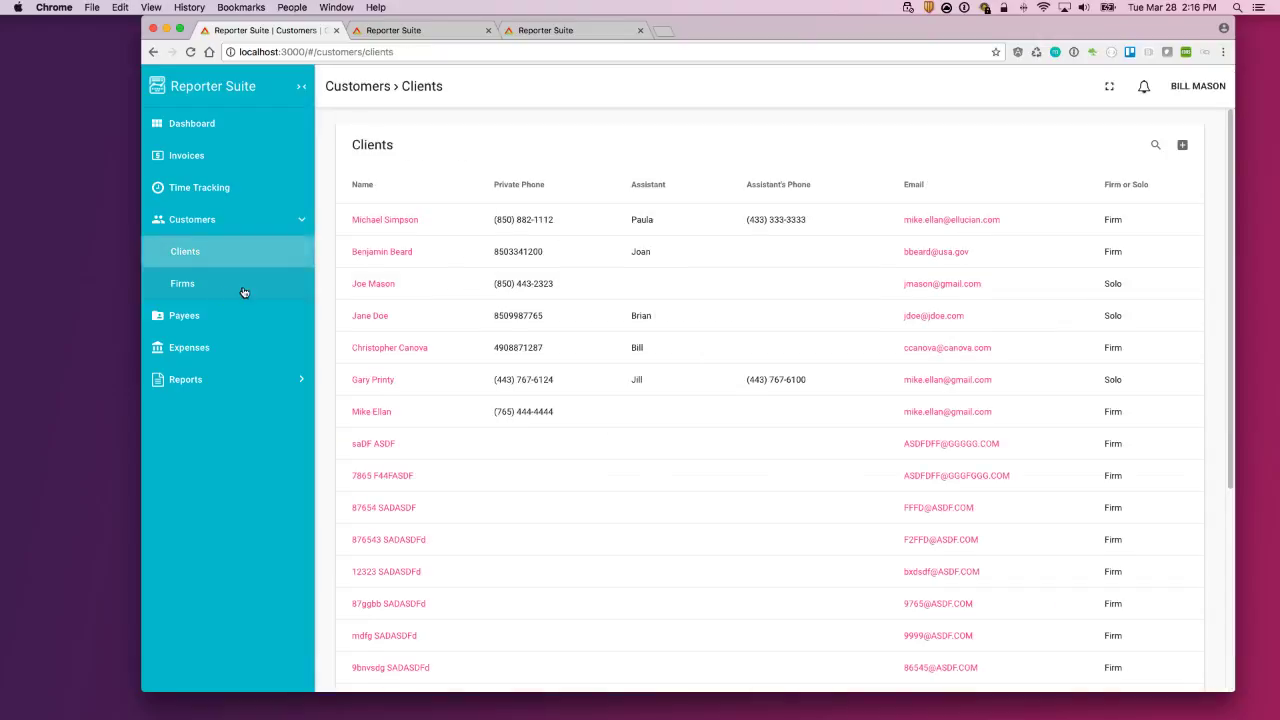
click(217, 284)
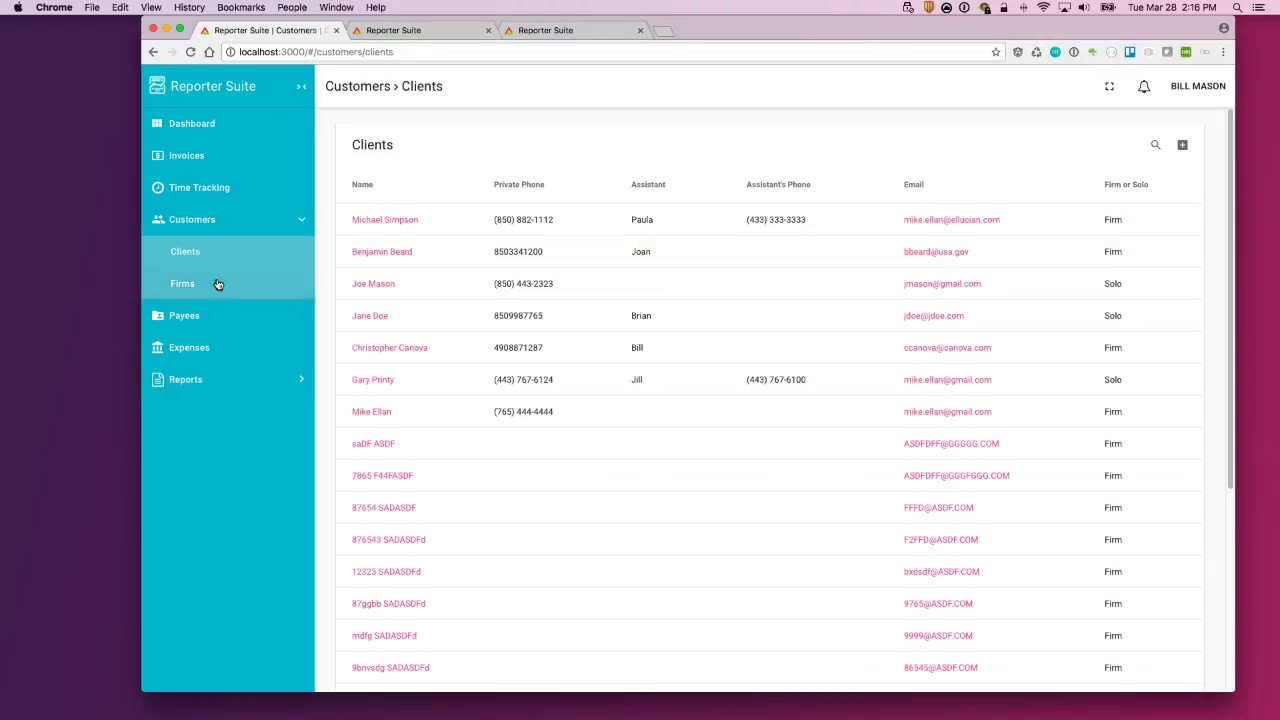
Step: Start a new firm named Ellan Law and enter its phone and fax numbers
click(1182, 145)
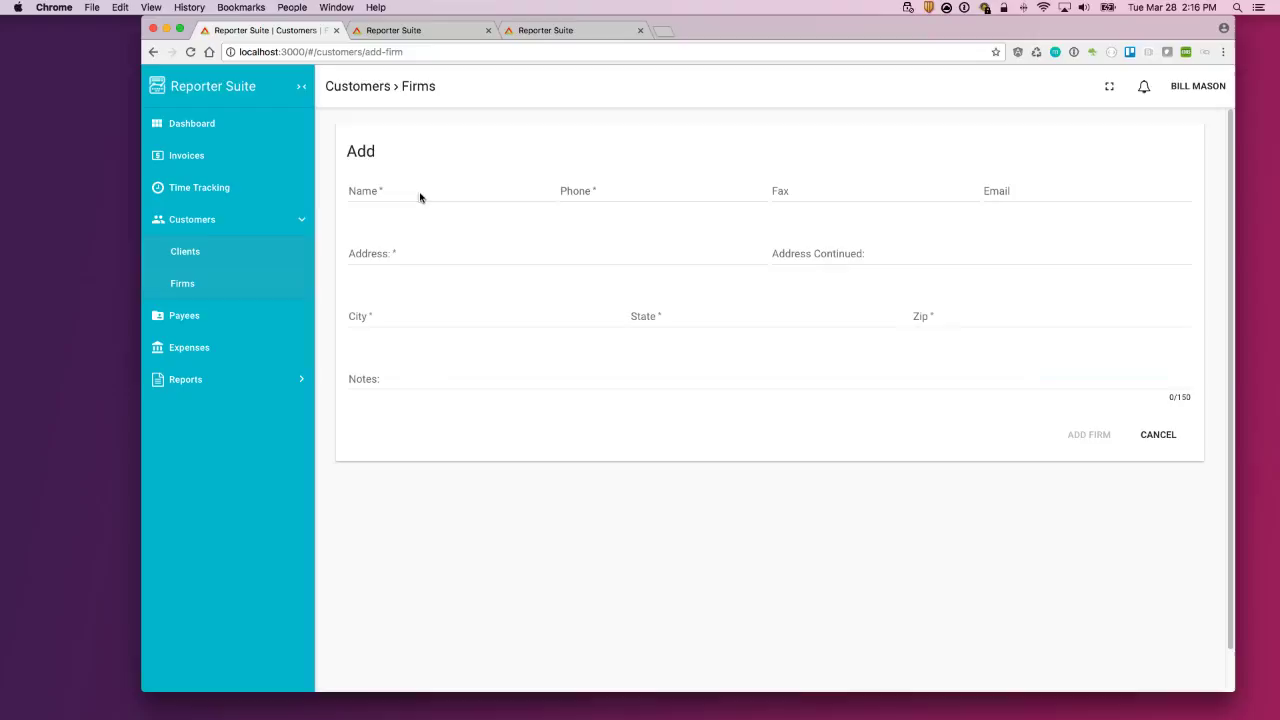
click(419, 191)
key(Tab)
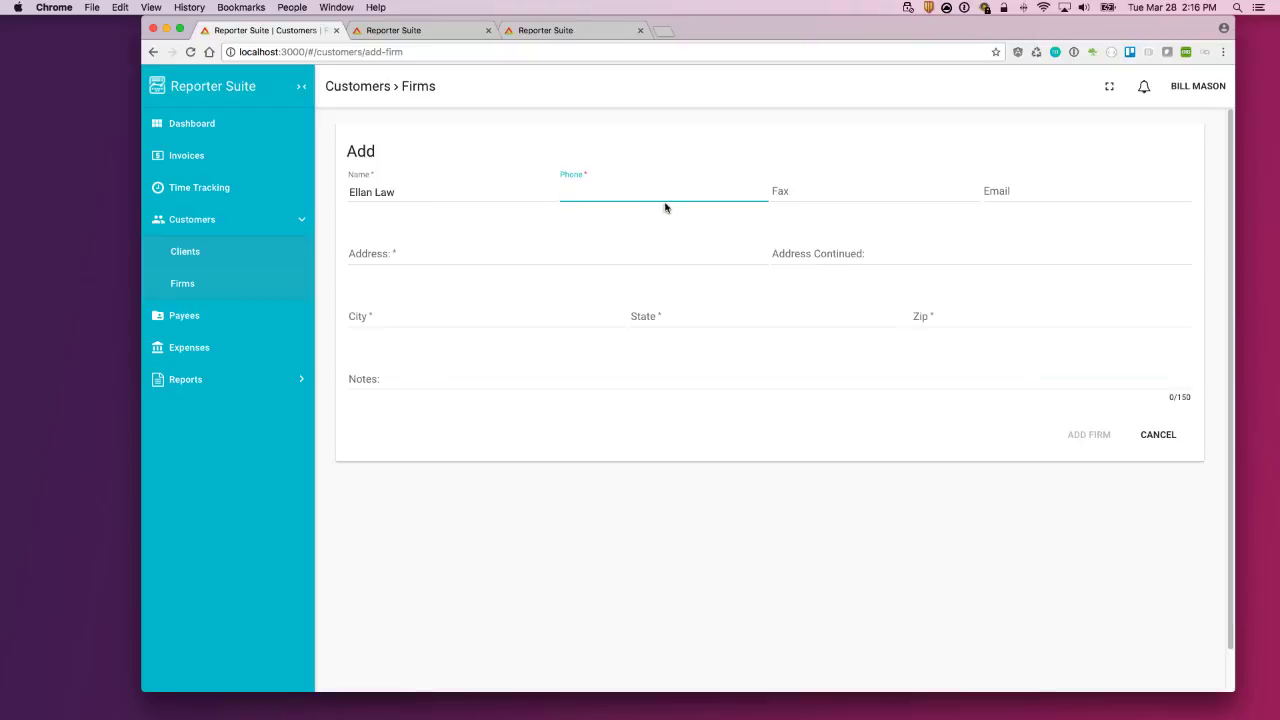
key(Tab)
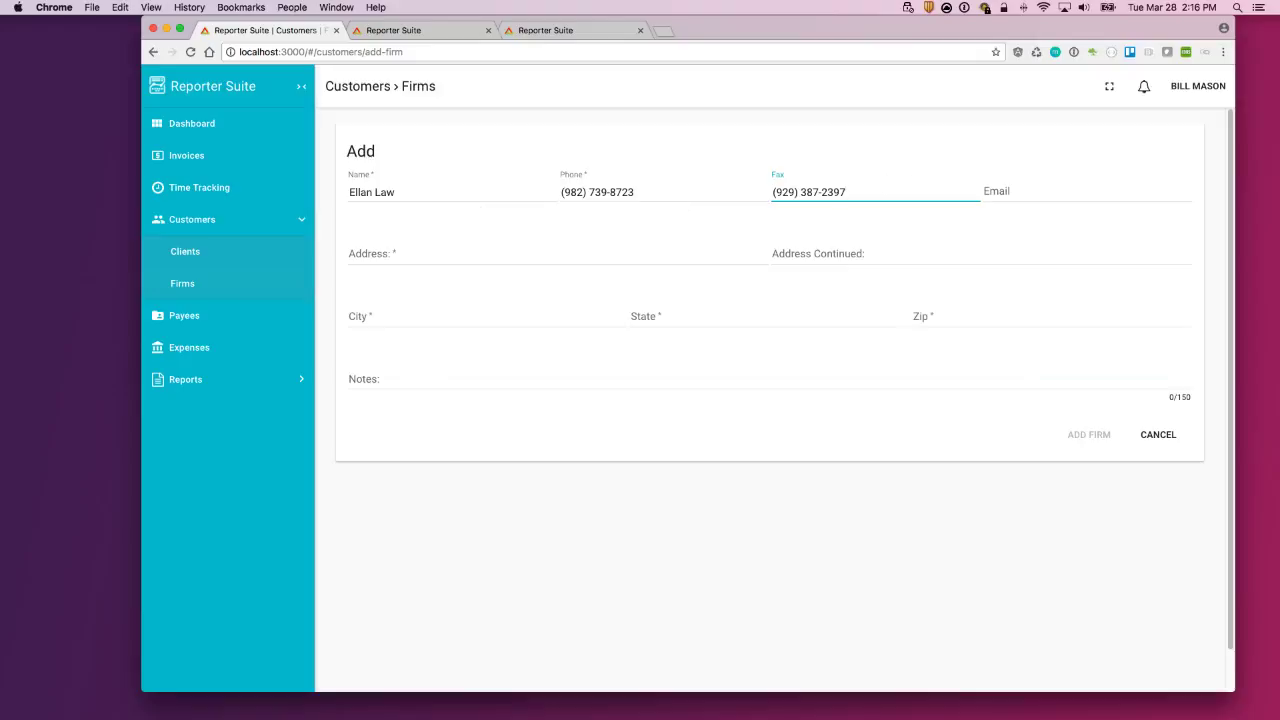
Step: Fill in the firm's street address and zip, then save Ellan Law and return to Firms
click(1025, 193)
click(423, 254)
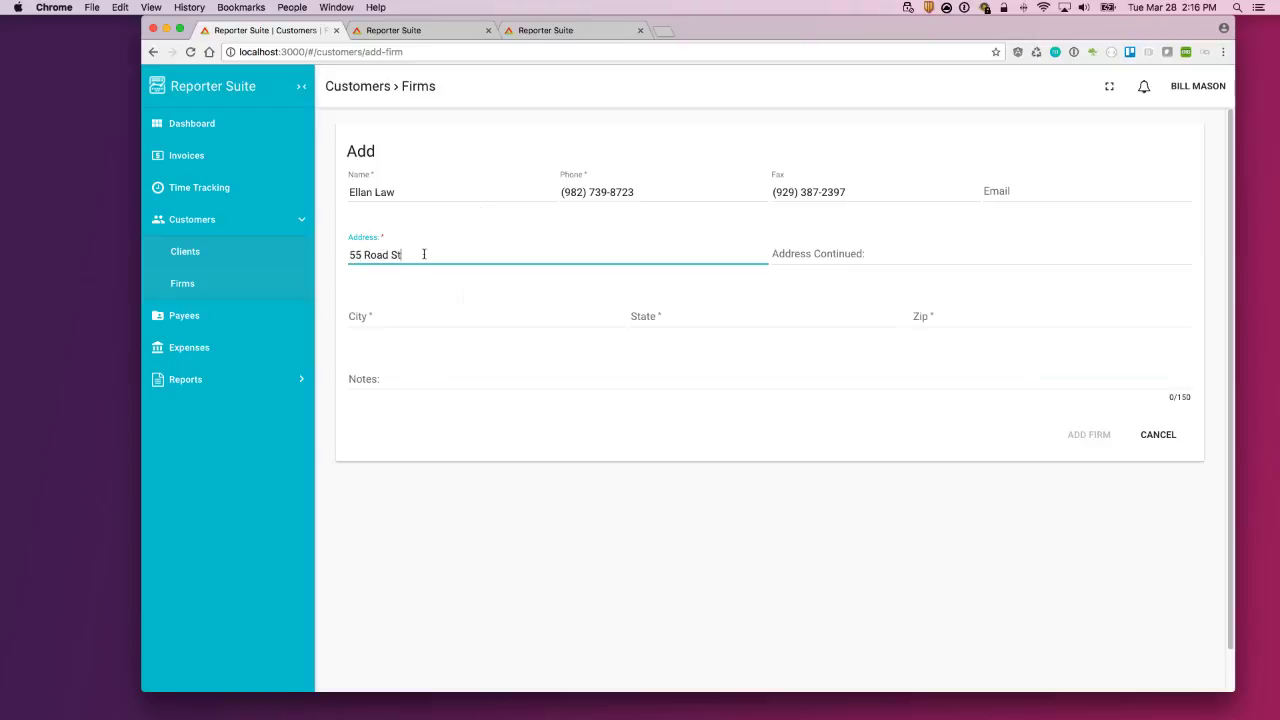
text(55 Road St.)
key(Tab)
key(Tab)
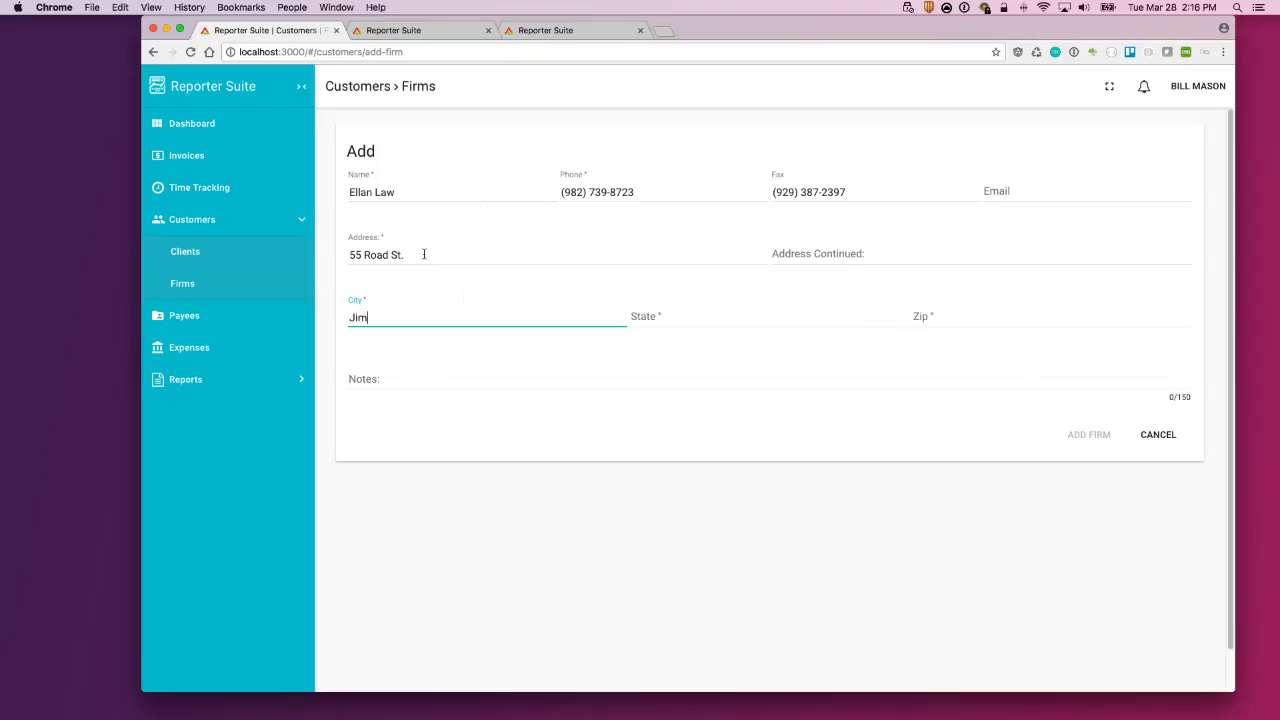
key(Tab)
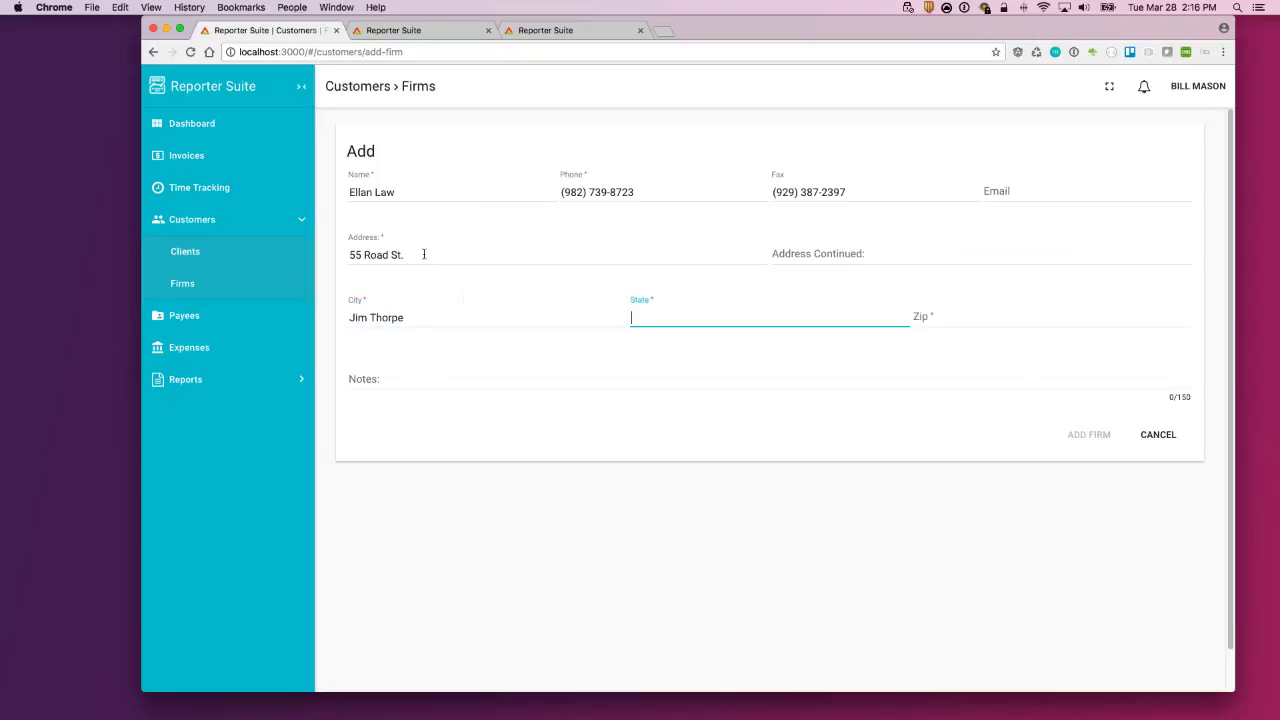
key(Tab)
text(1)
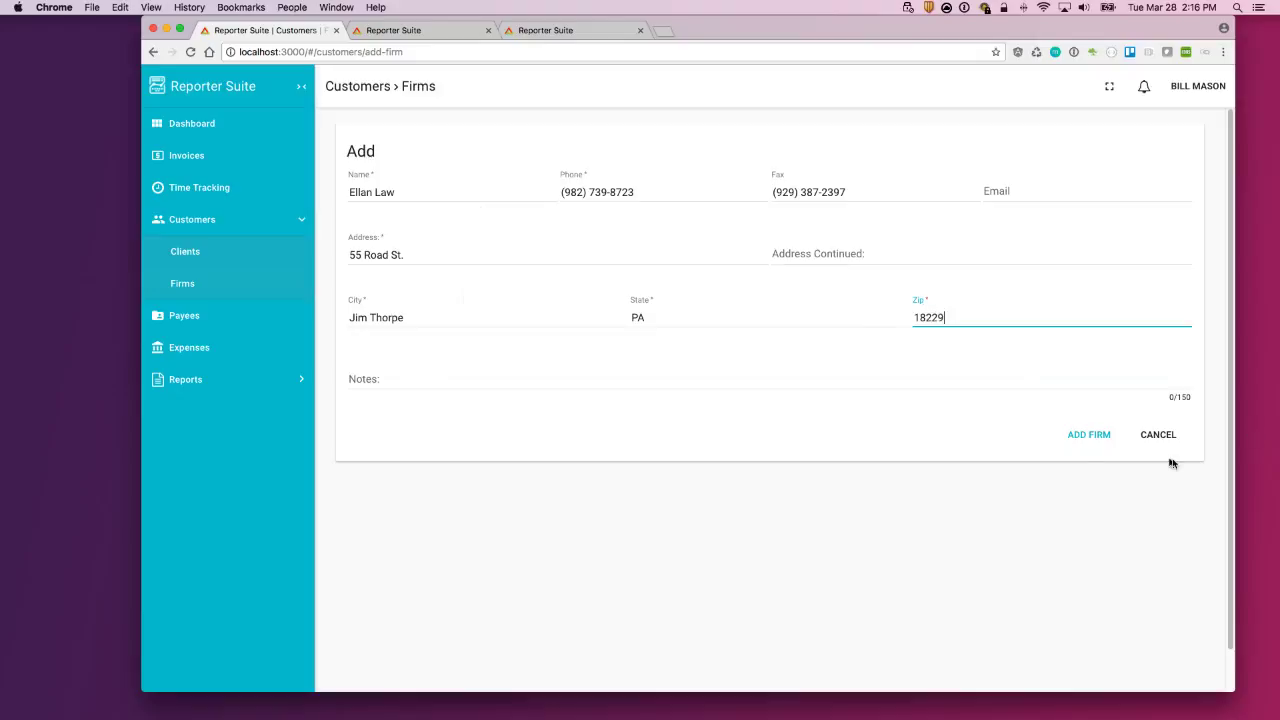
click(1089, 434)
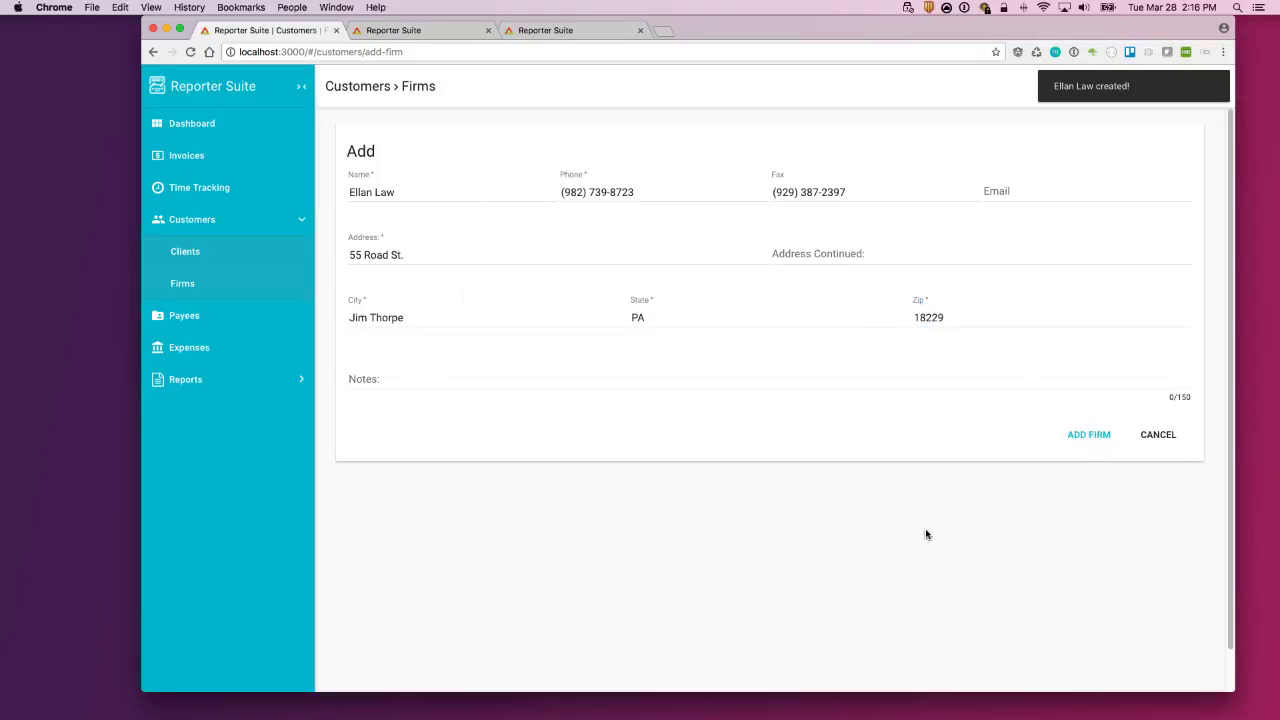
click(205, 280)
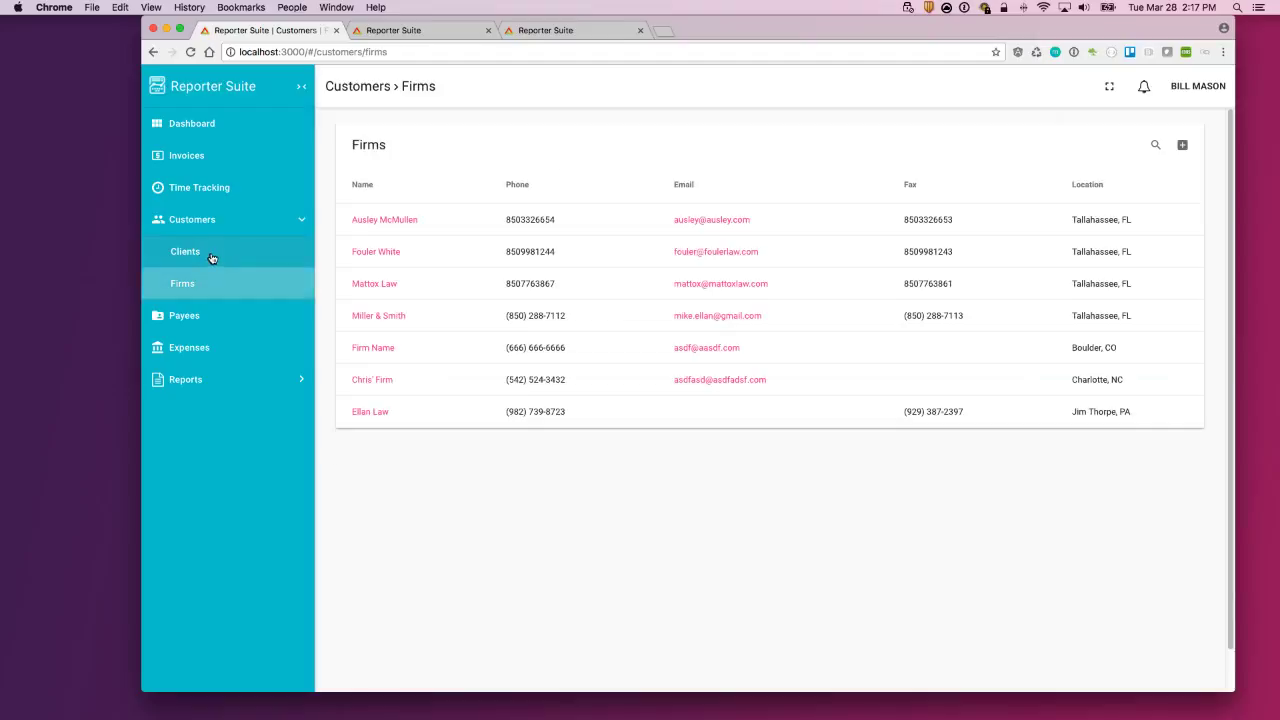
Step: Start a new client and enter the name, middle initial E and e-mail
click(211, 258)
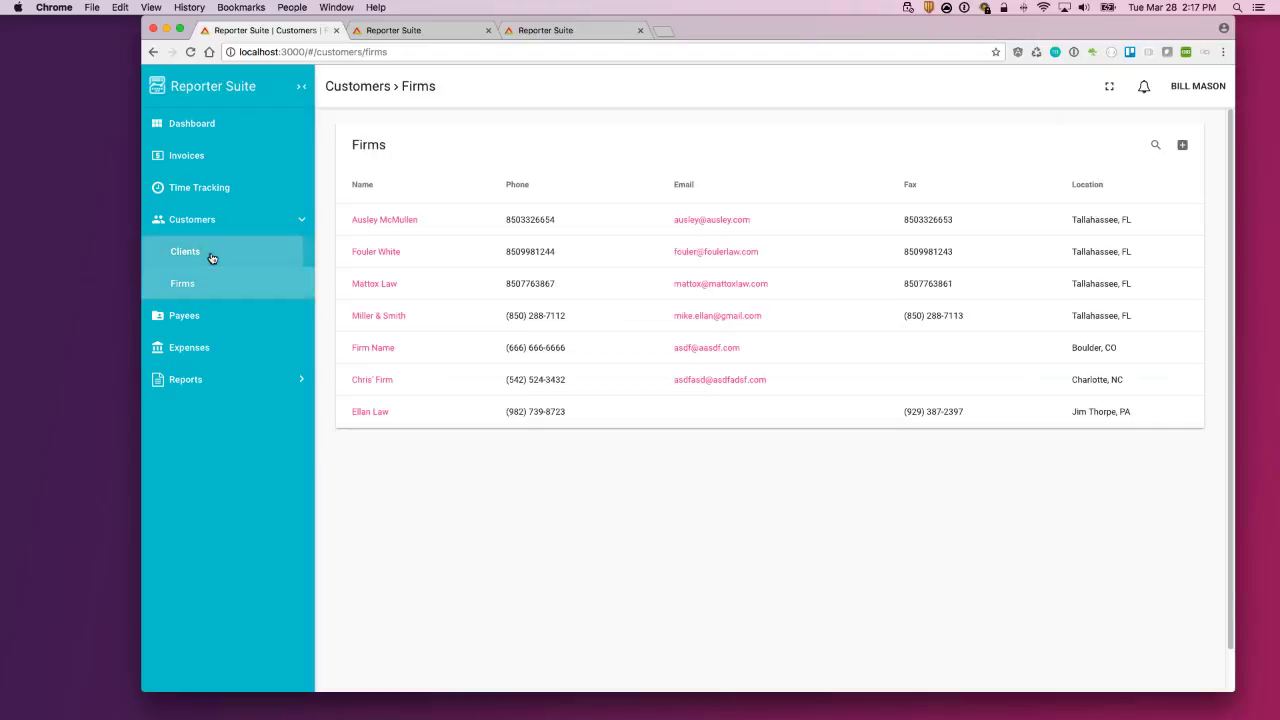
click(1185, 146)
click(444, 191)
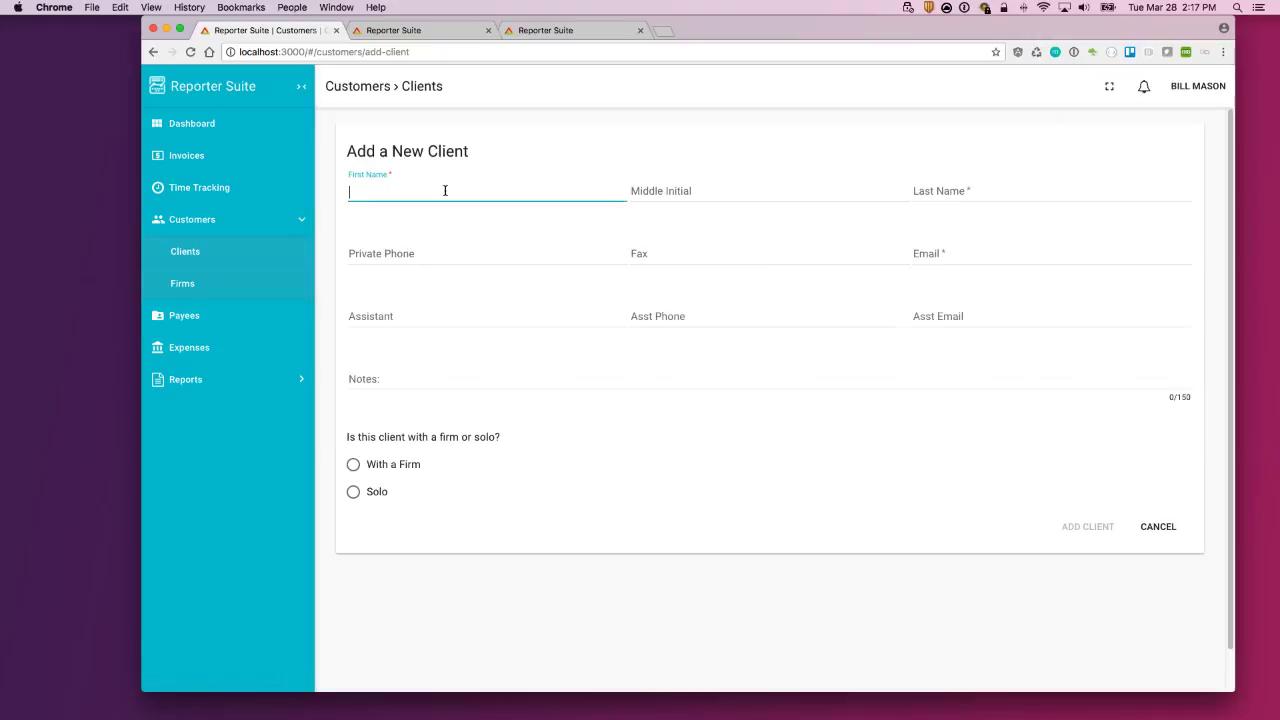
key(Tab)
key(Tab)
text(E)
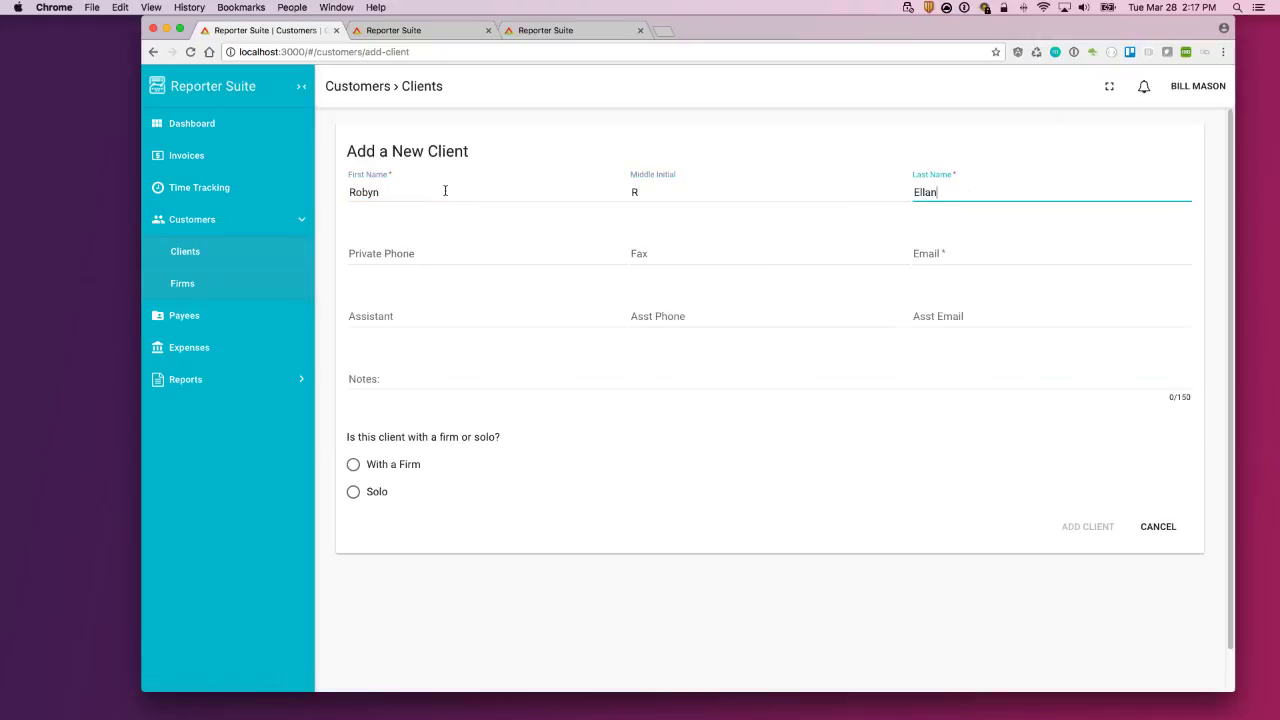
key(Tab)
key(Tab)
key(Tab)
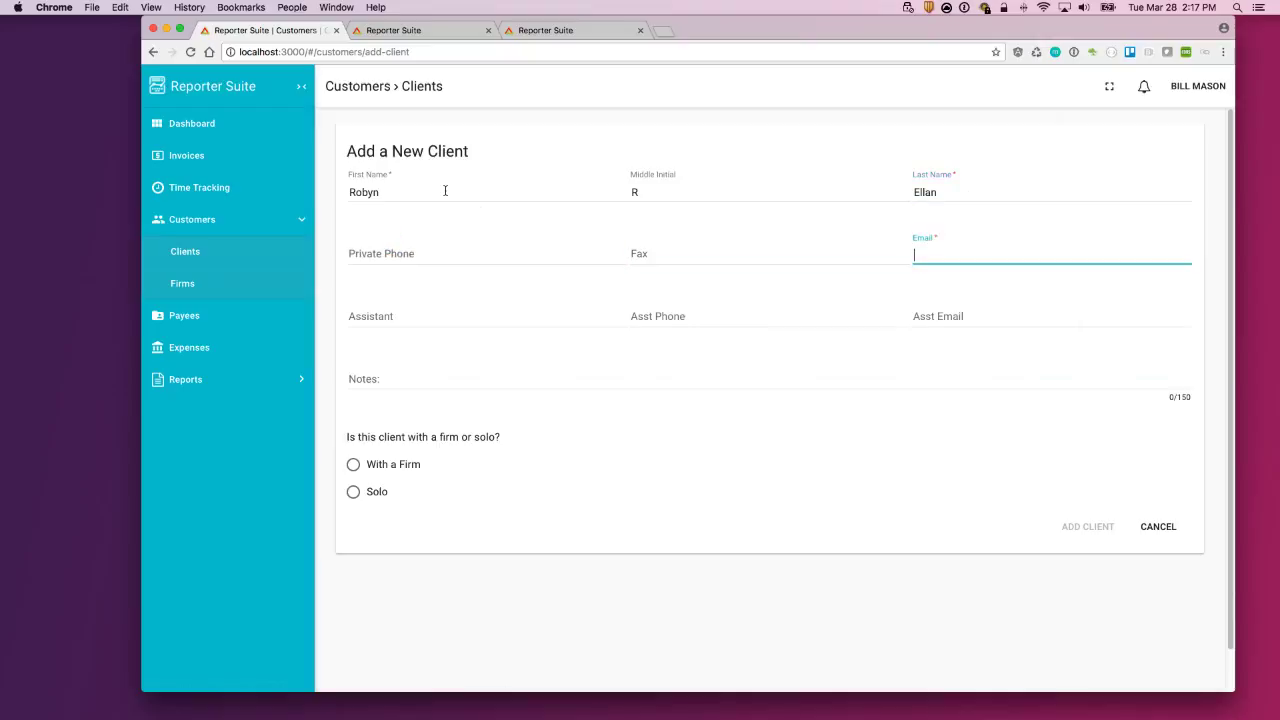
text(robyn@robyn.c)
Step: Link the client to firm Ellan Law - Jim Thorpe, PA and save it
click(385, 466)
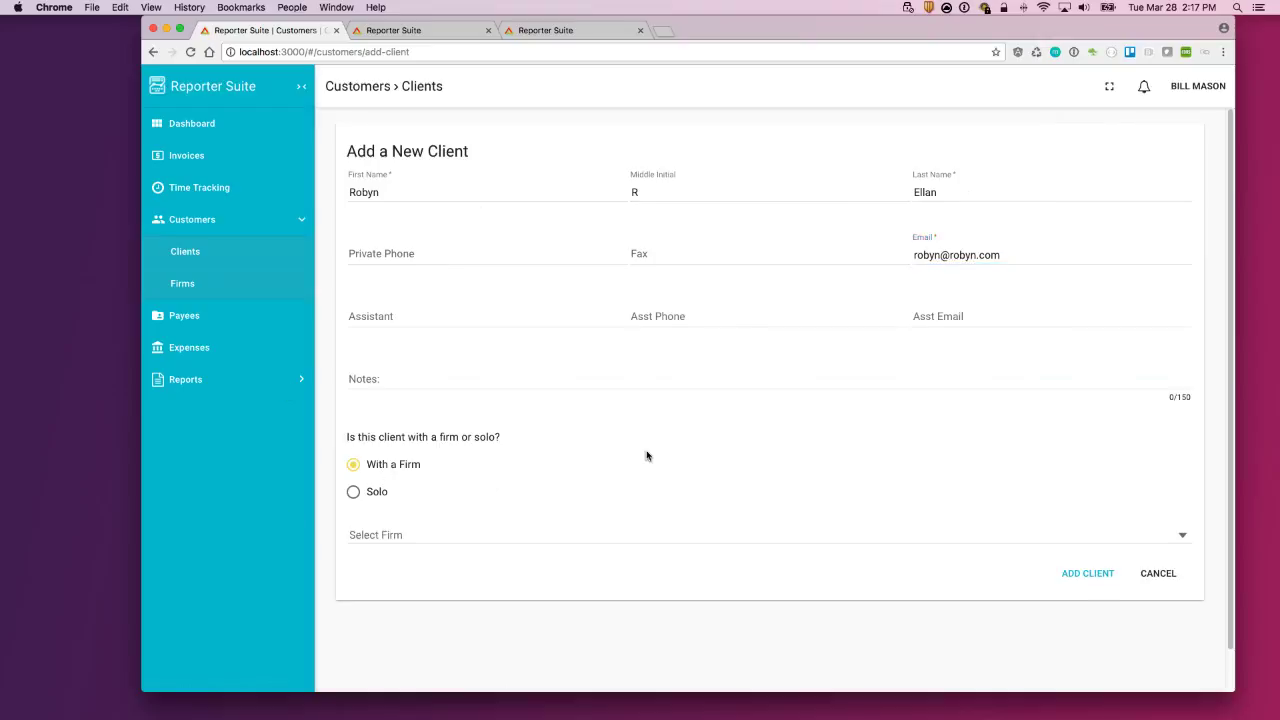
scroll(451, 526, down, 1)
click(451, 524)
scroll(438, 660, down, 2)
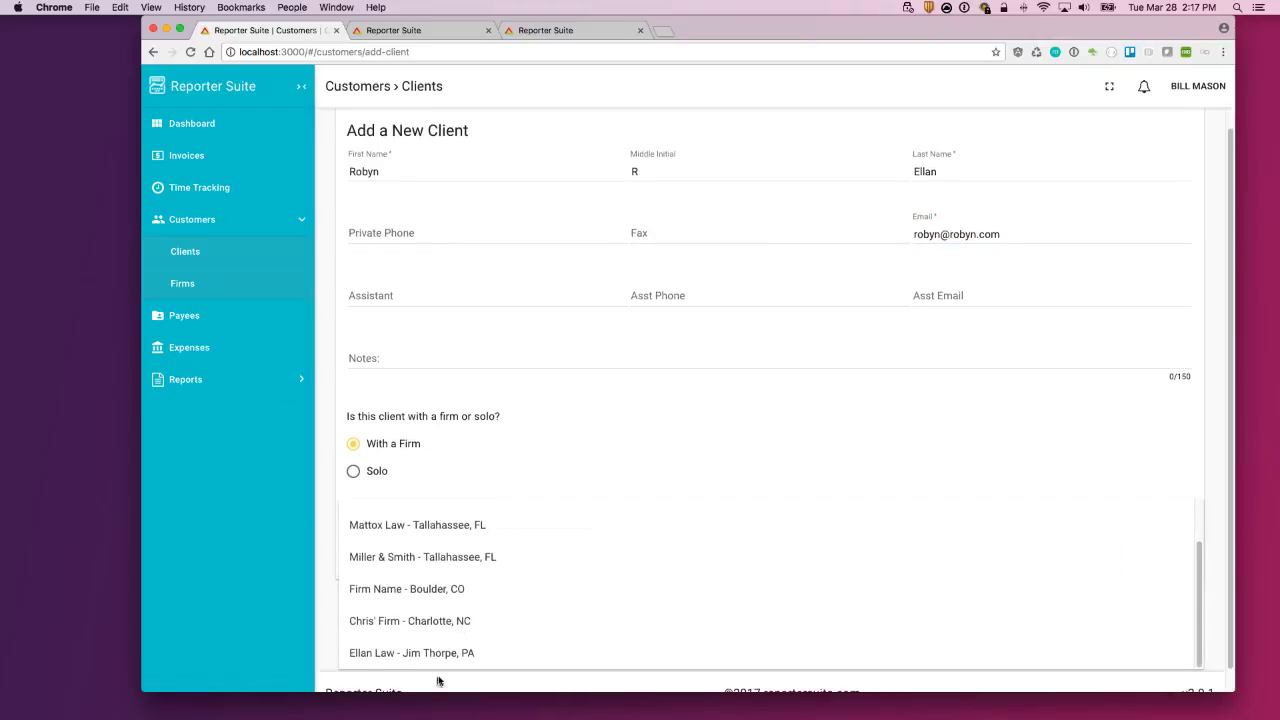
scroll(470, 590, up, 2)
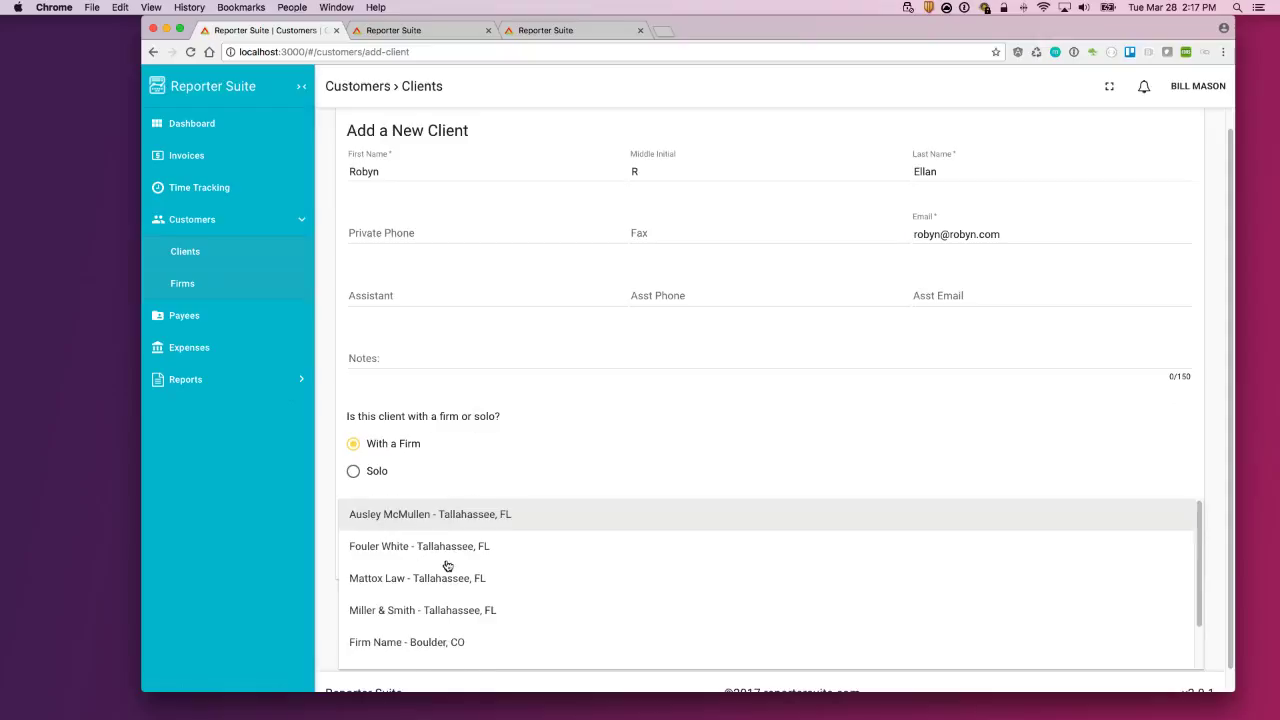
scroll(426, 537, down, 2)
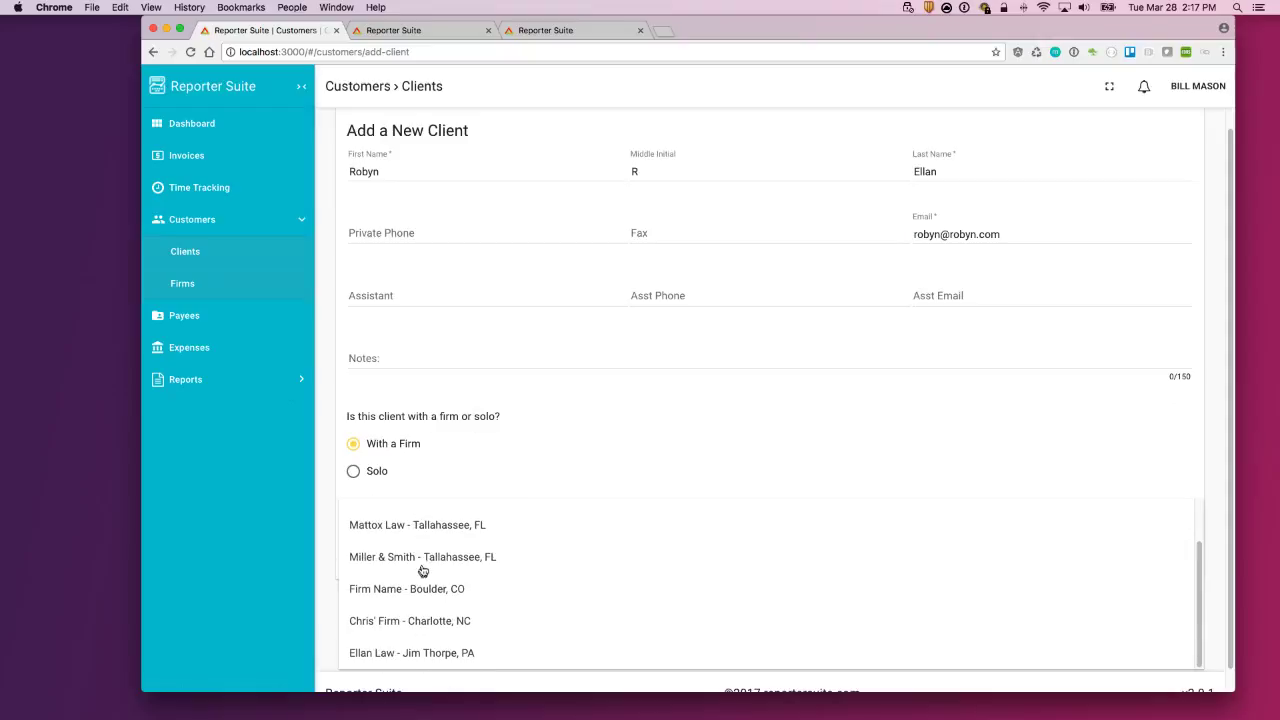
click(443, 654)
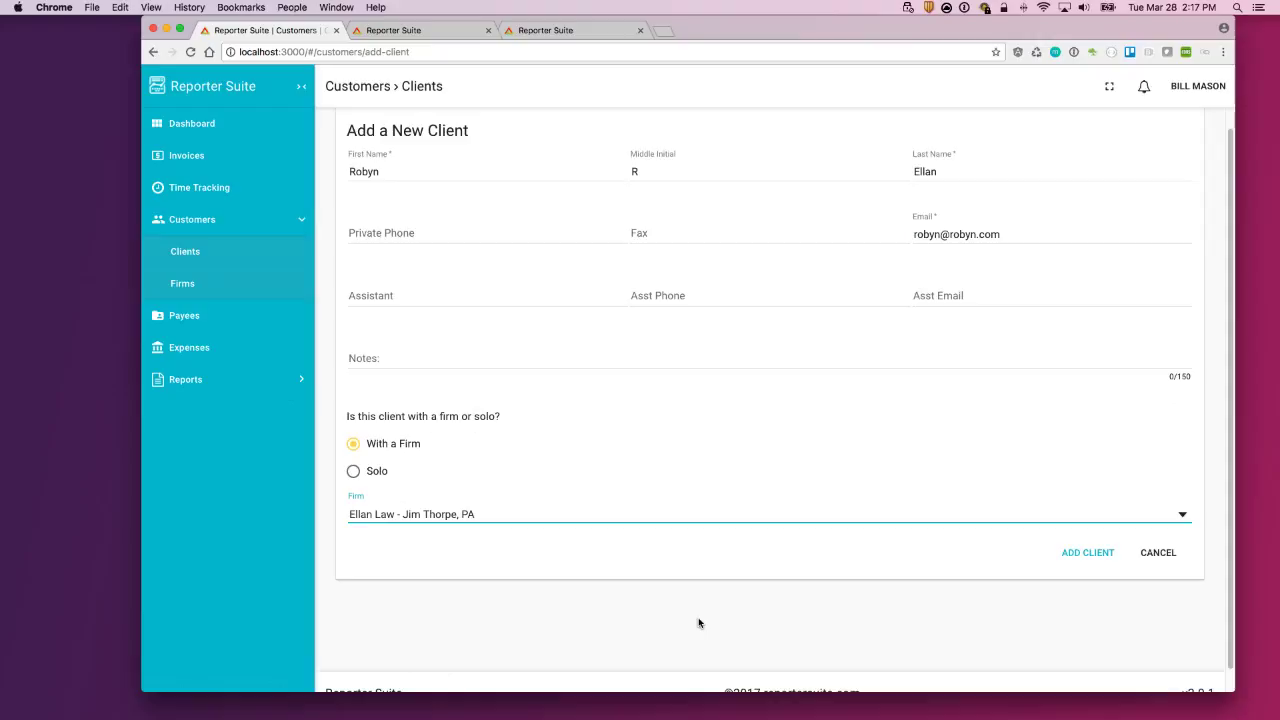
click(1088, 556)
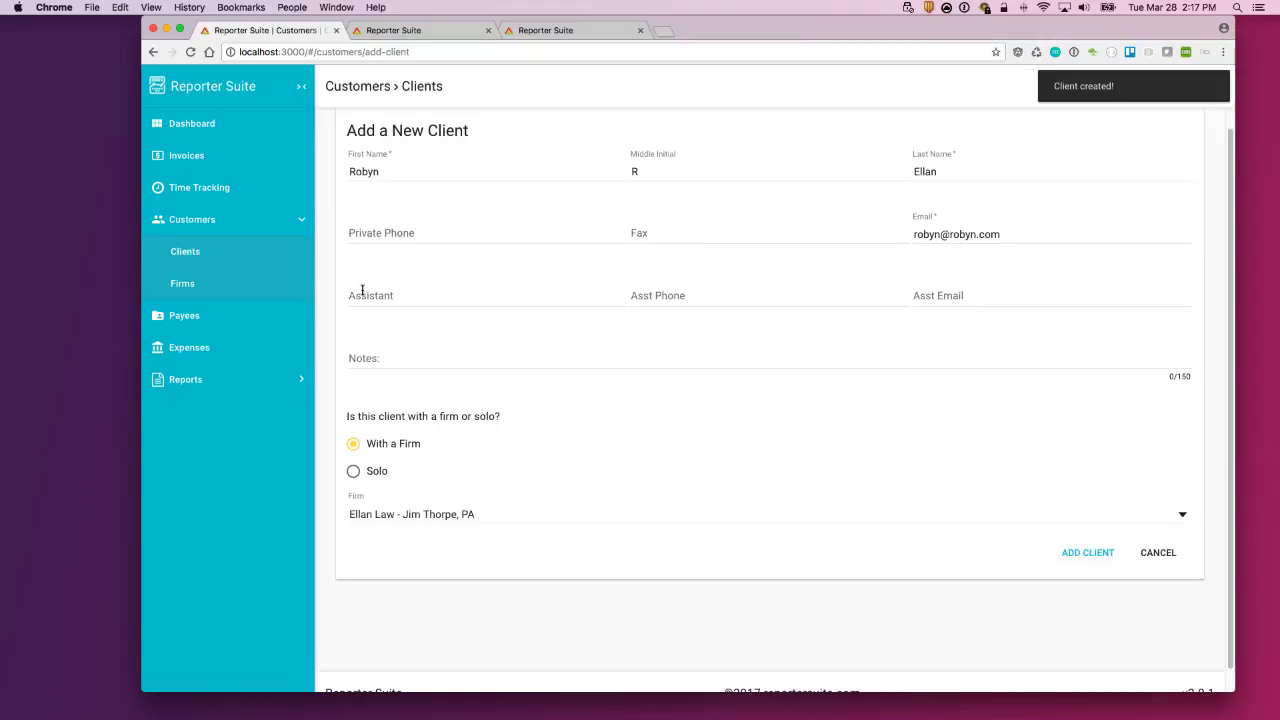
click(205, 262)
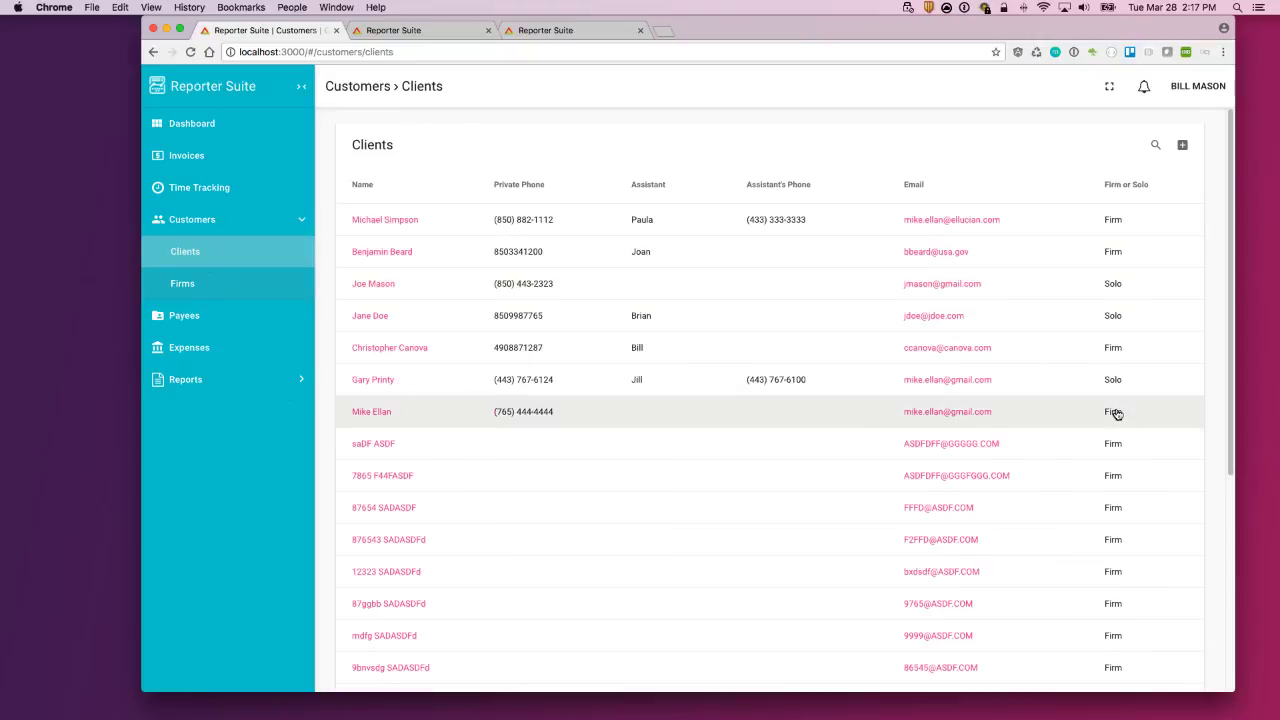
Step: Expand the first client's details and highlight its firm name
click(1120, 225)
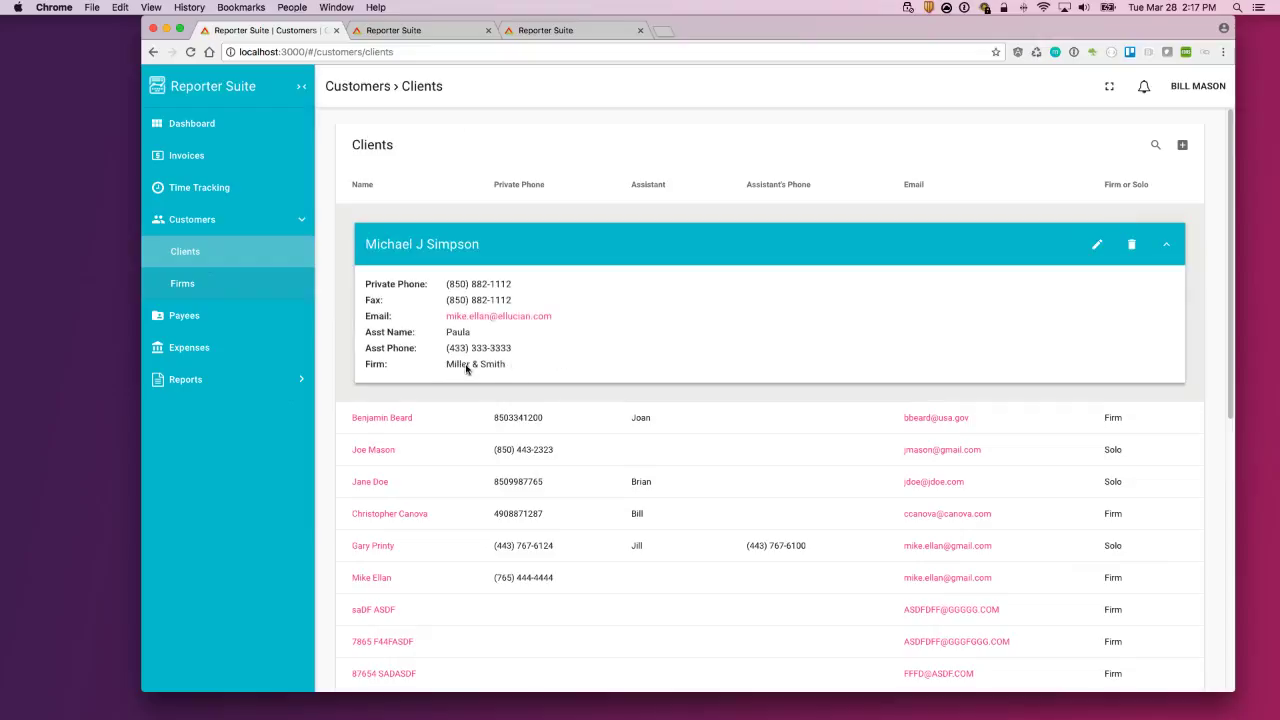
drag(513, 366, 455, 370)
click(450, 366)
Step: Review the Ausley McMullen and Fouler White firm details, then go to Payees
click(200, 284)
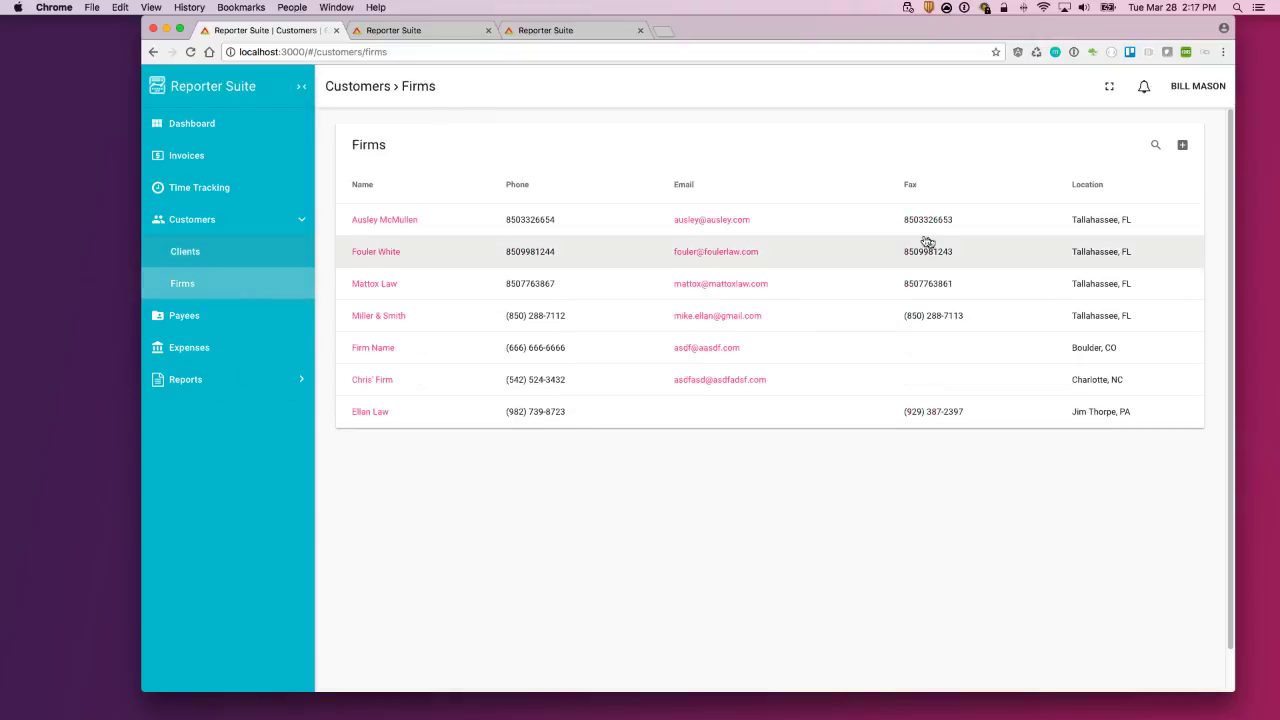
click(929, 220)
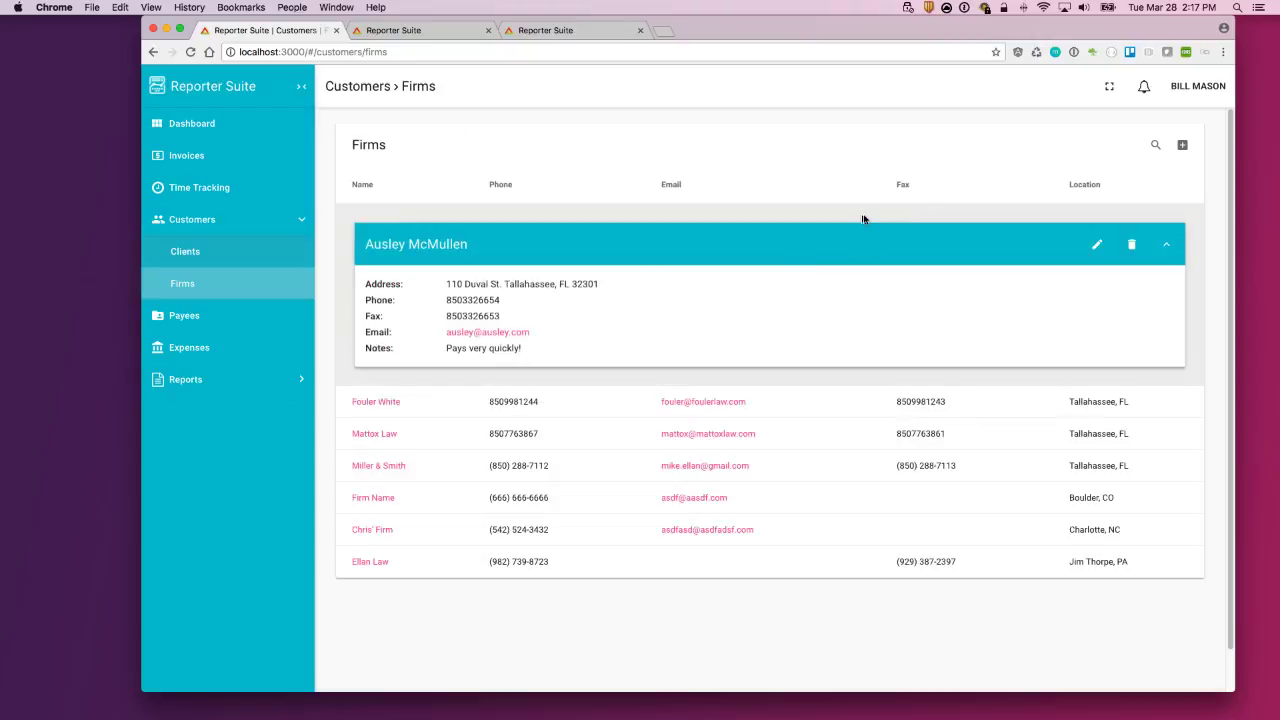
drag(510, 348, 443, 345)
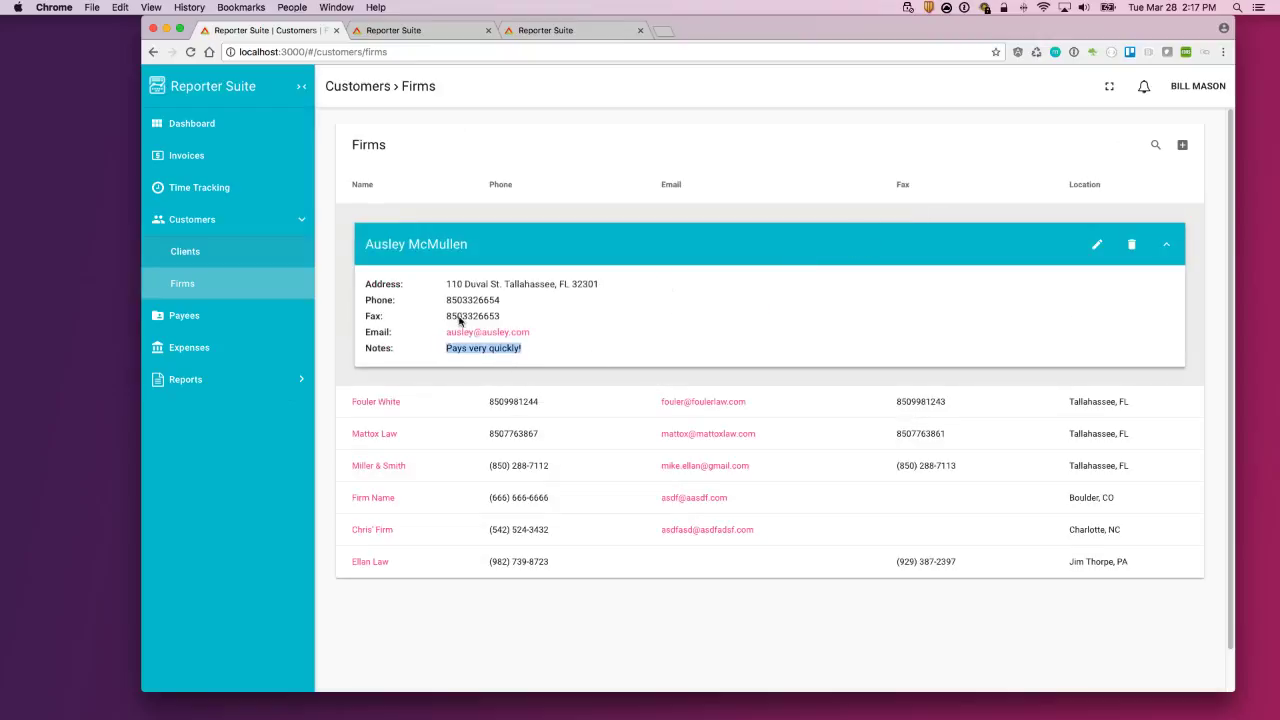
drag(524, 350, 438, 350)
click(543, 408)
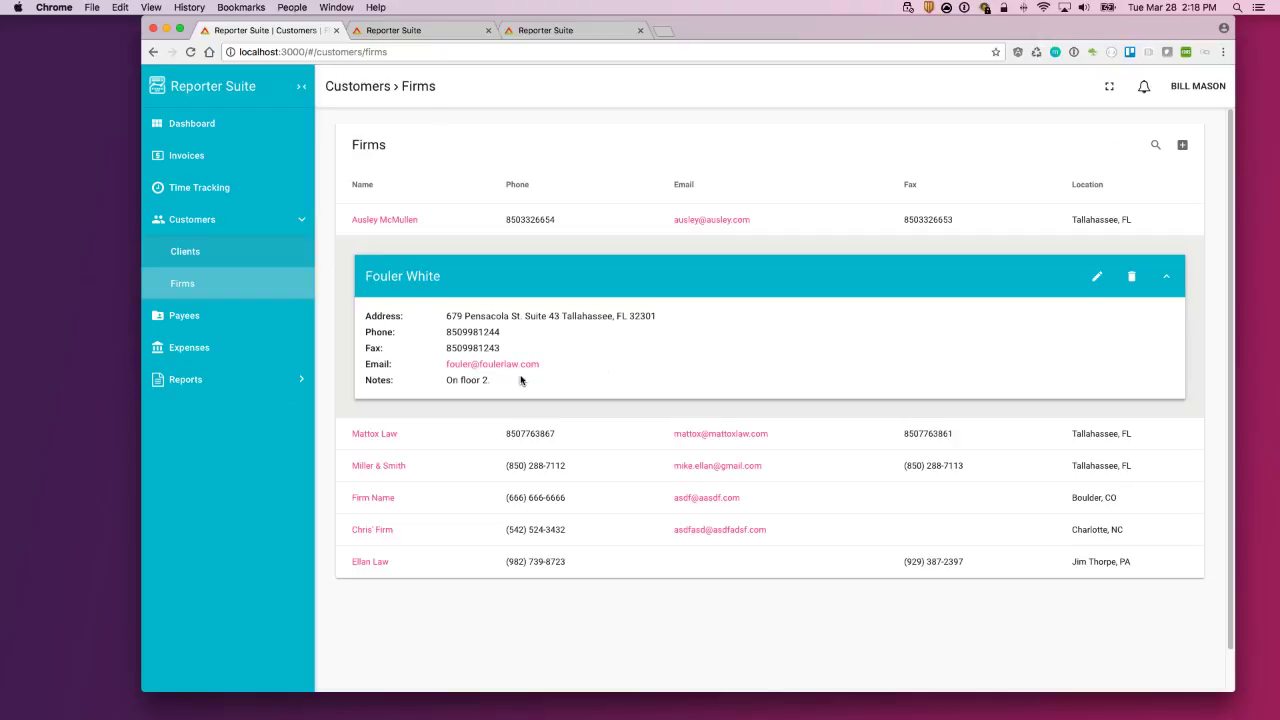
click(250, 319)
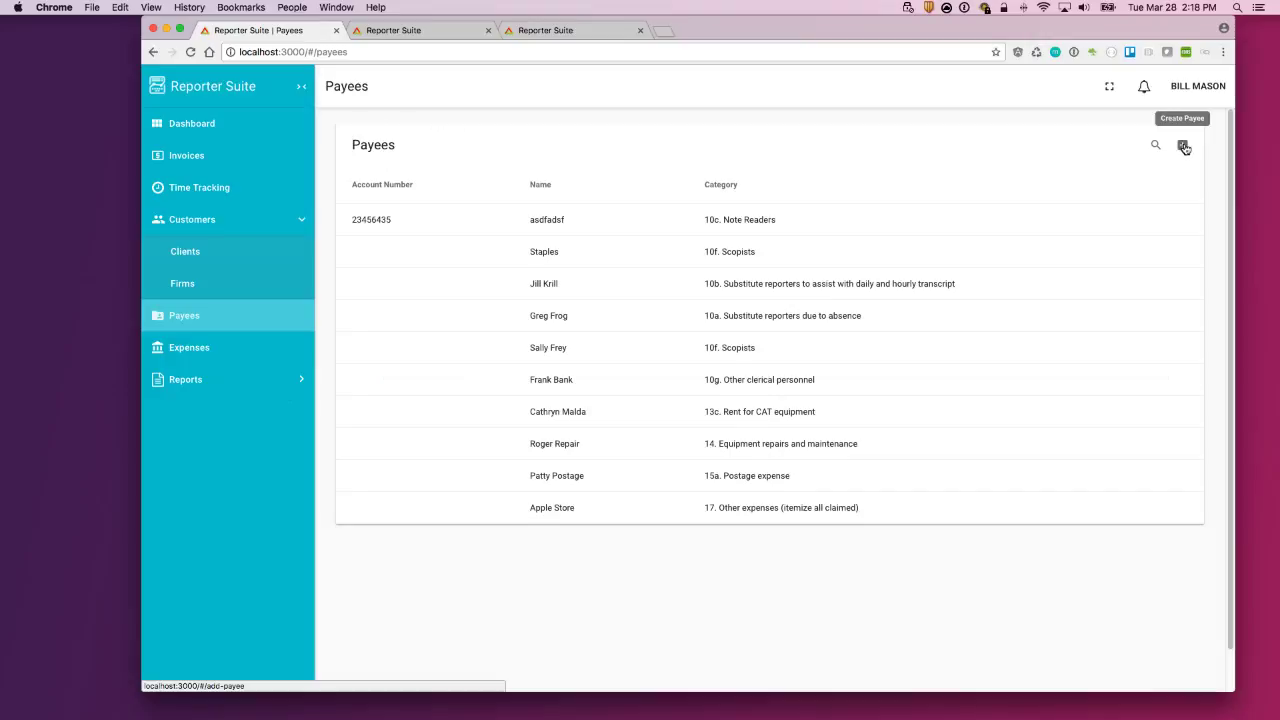
Step: Start a new payee under category 13b. Rent for copy equipment
click(1183, 146)
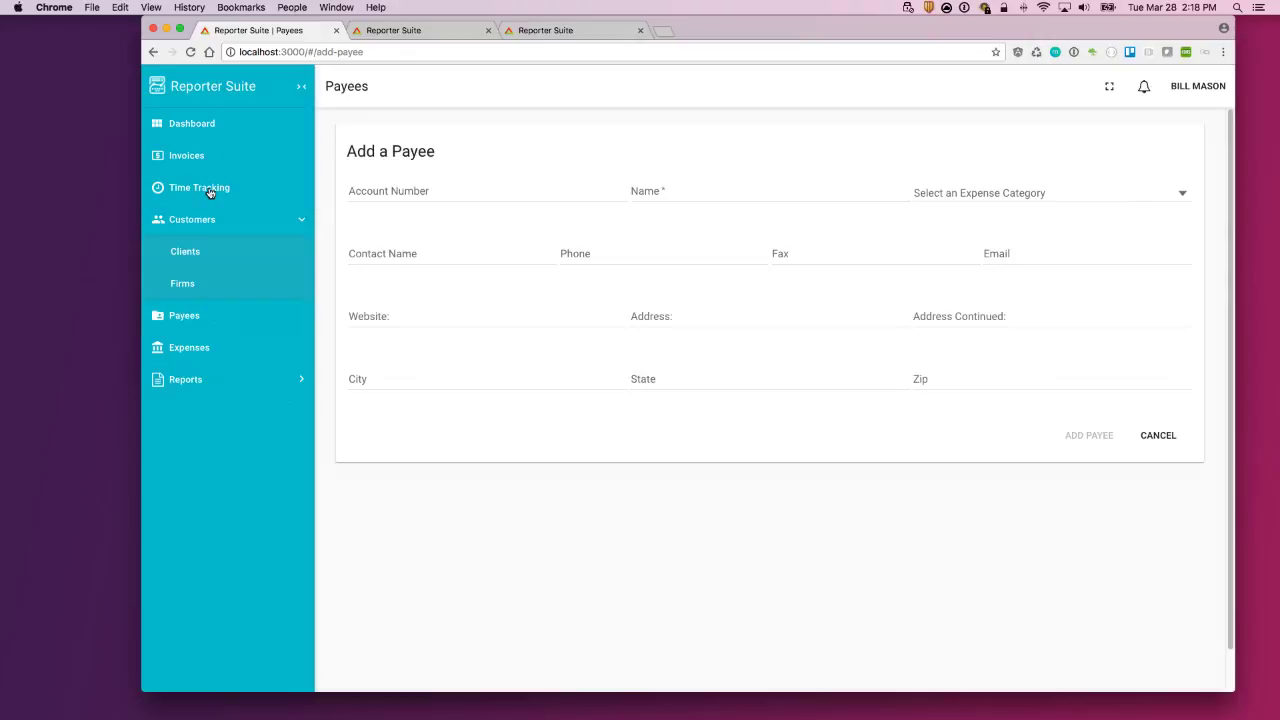
click(1017, 199)
scroll(1020, 268, down, 3)
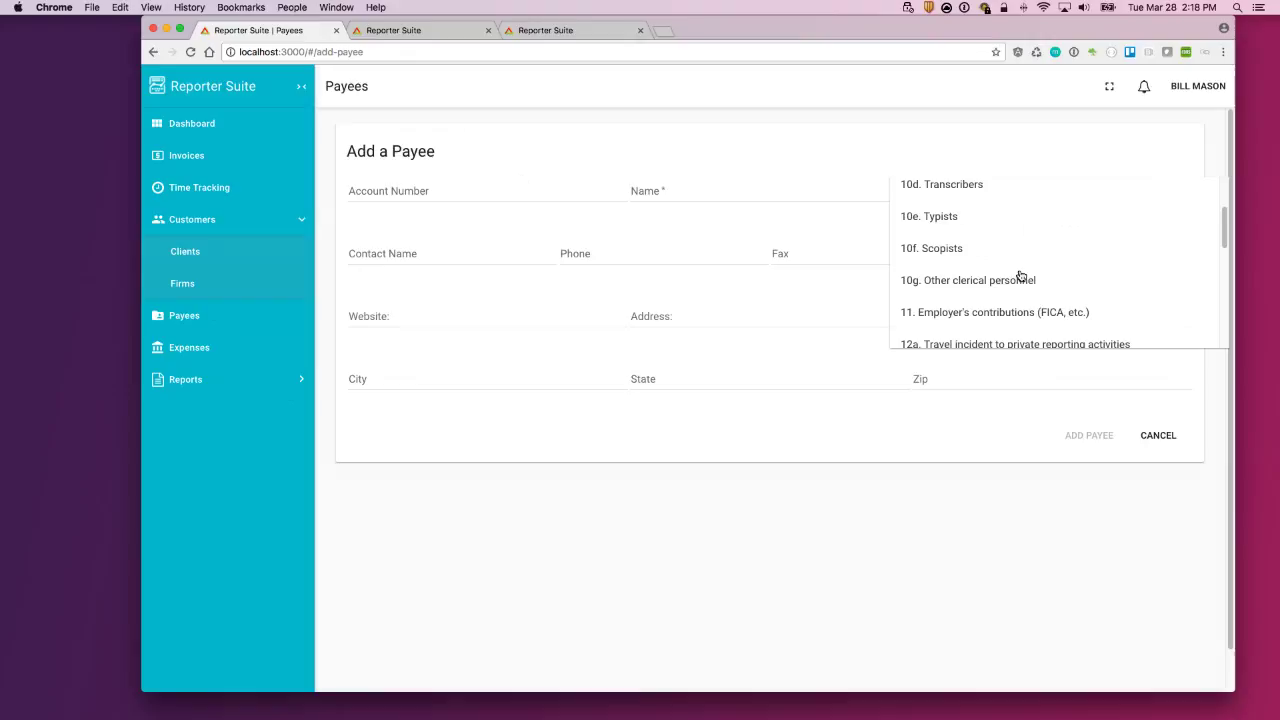
scroll(1012, 262, down, 3)
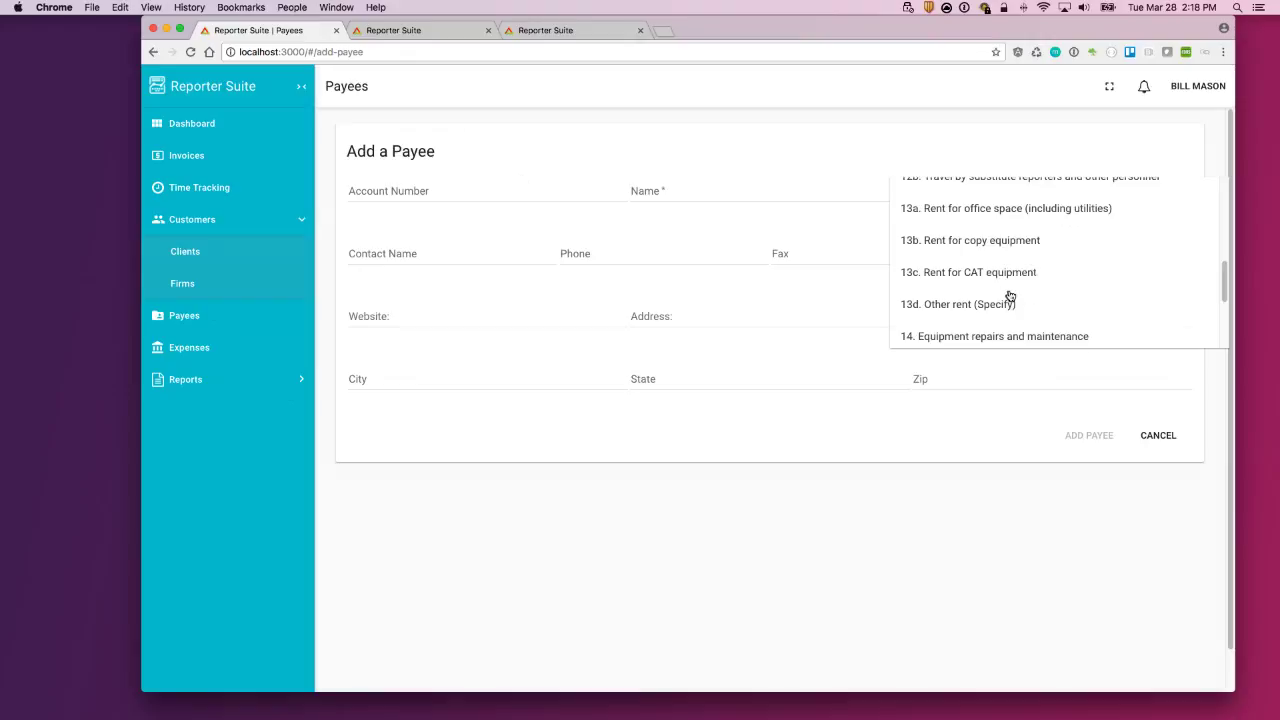
scroll(1012, 290, up, 6)
scroll(1036, 300, down, 1)
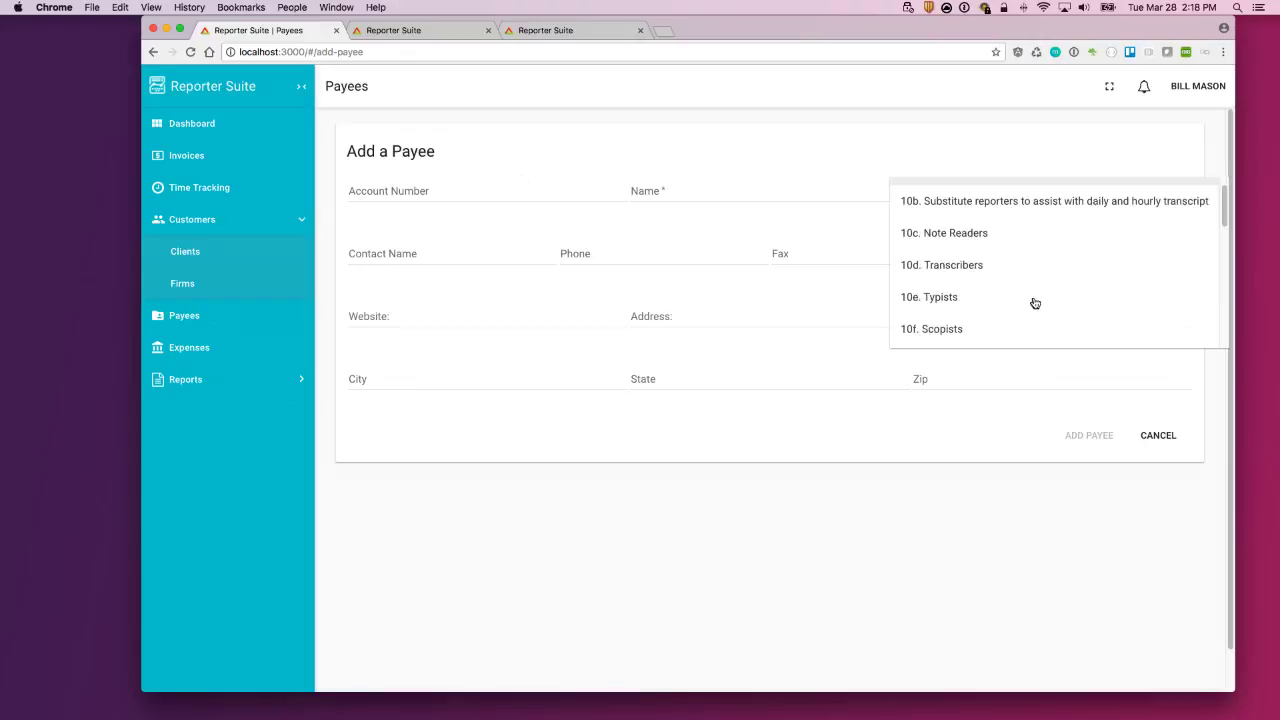
scroll(1035, 300, down, 1)
scroll(1035, 295, down, 2)
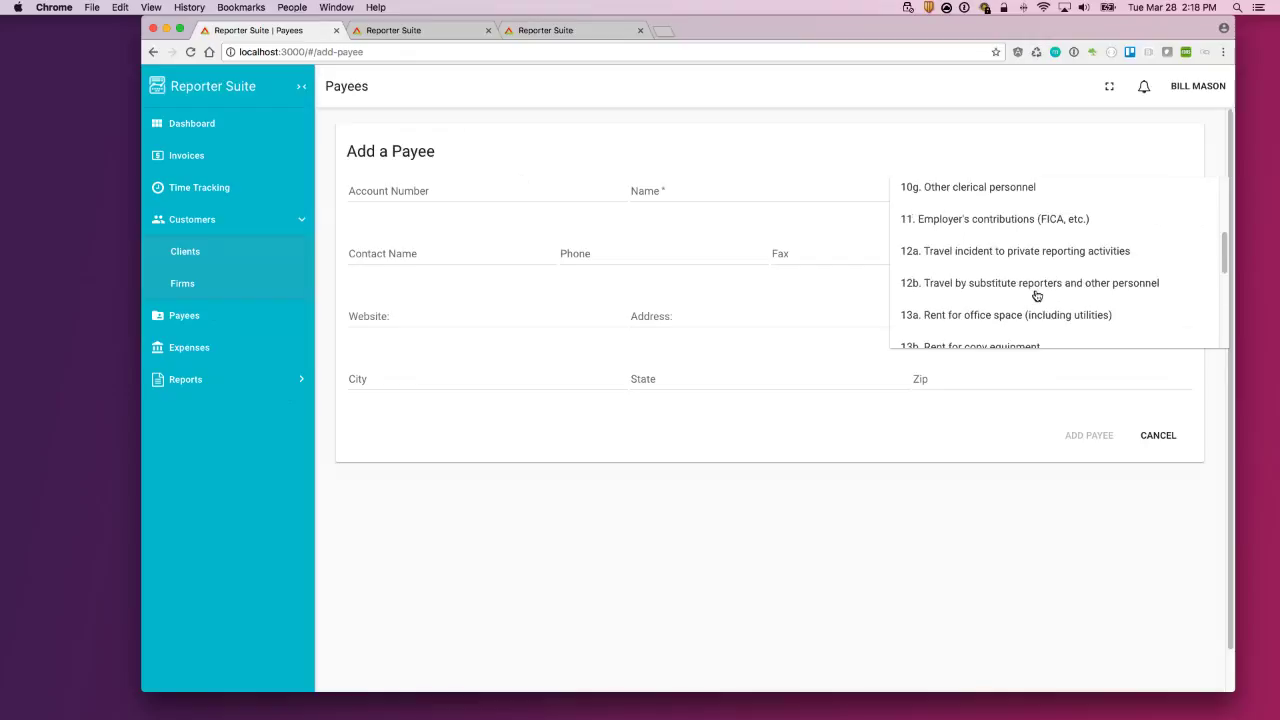
scroll(1036, 295, down, 2)
click(1000, 250)
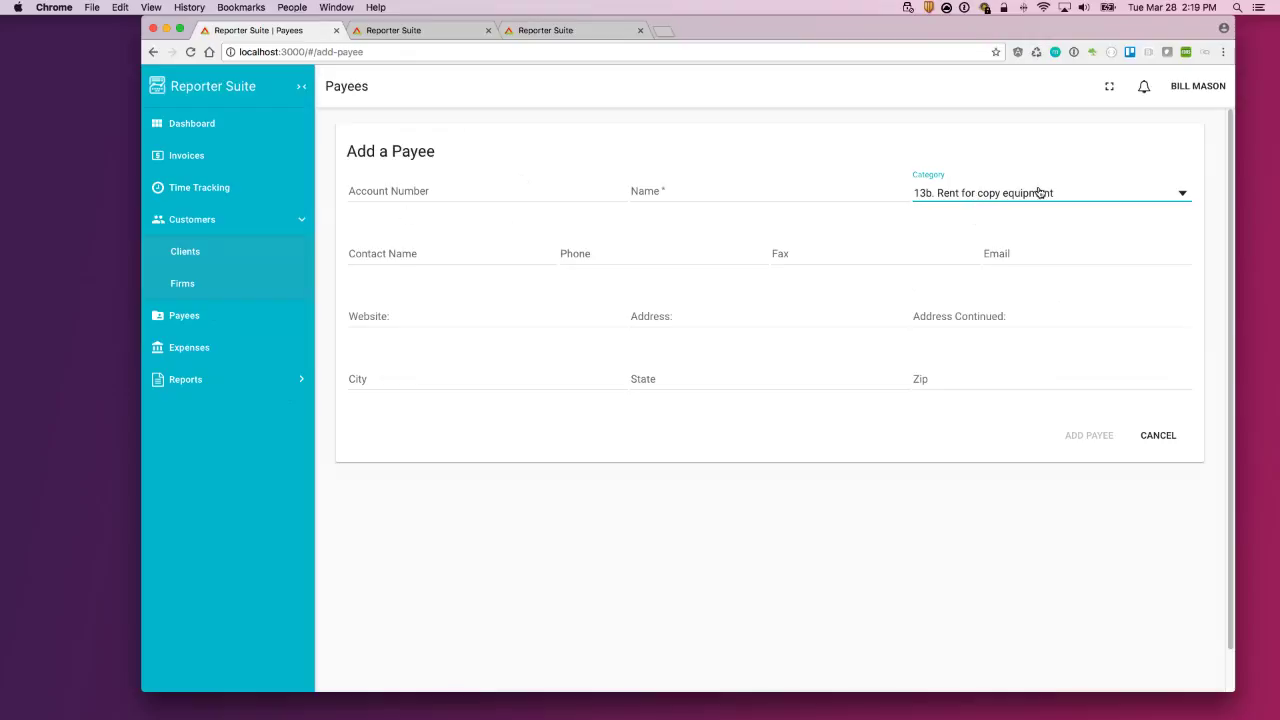
Step: Enter the payee's account number and the name Mike's Computers, save it, and open Expenses
click(456, 191)
text(76543)
click(695, 190)
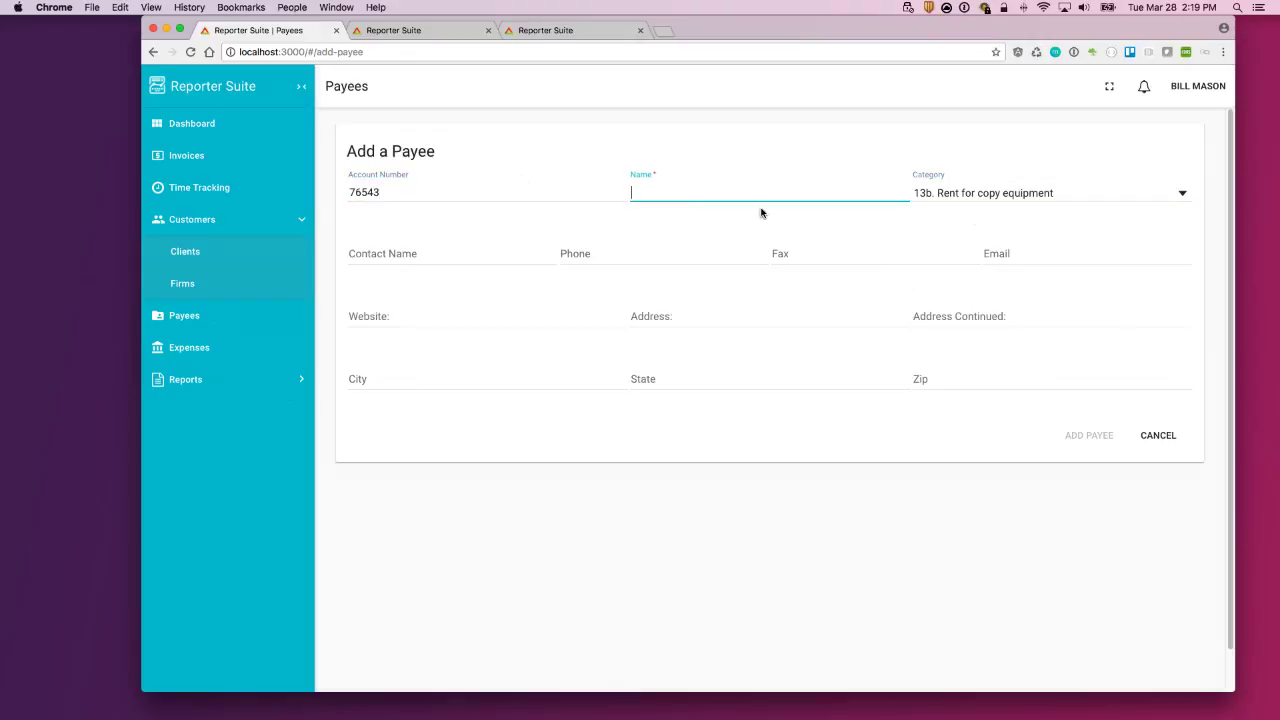
text(Mike's Computers)
click(795, 479)
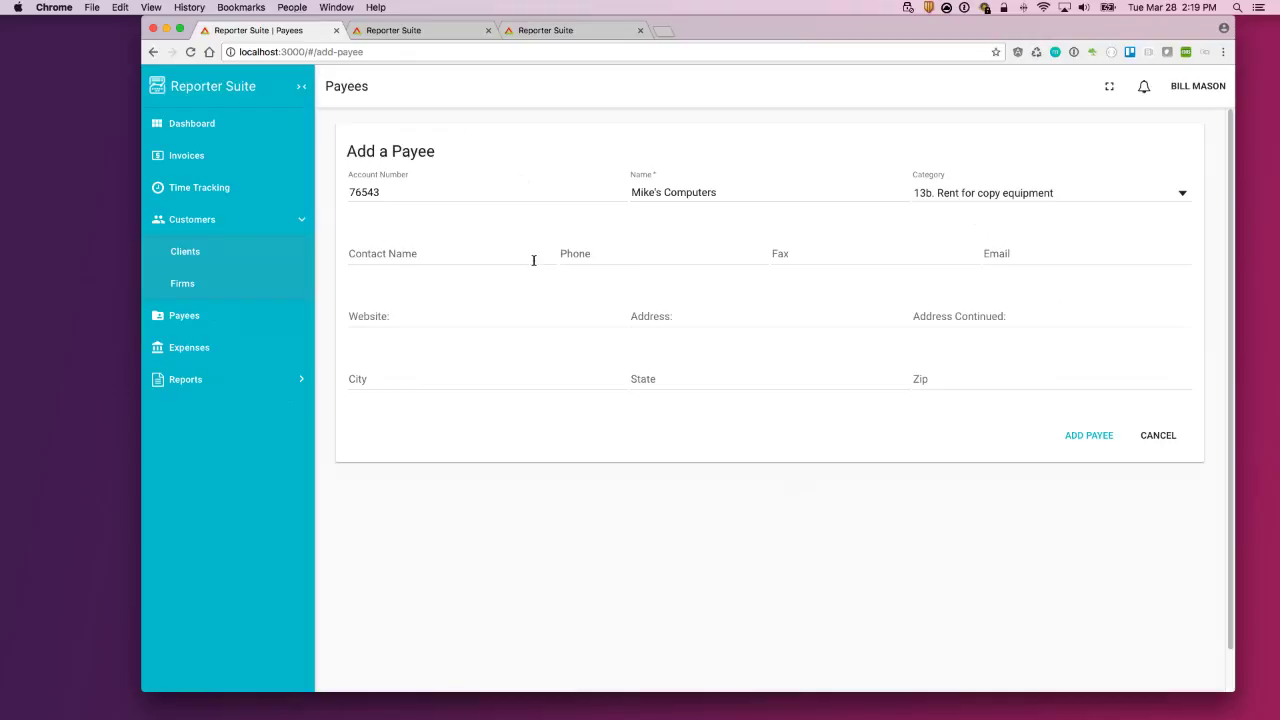
click(1092, 436)
click(246, 317)
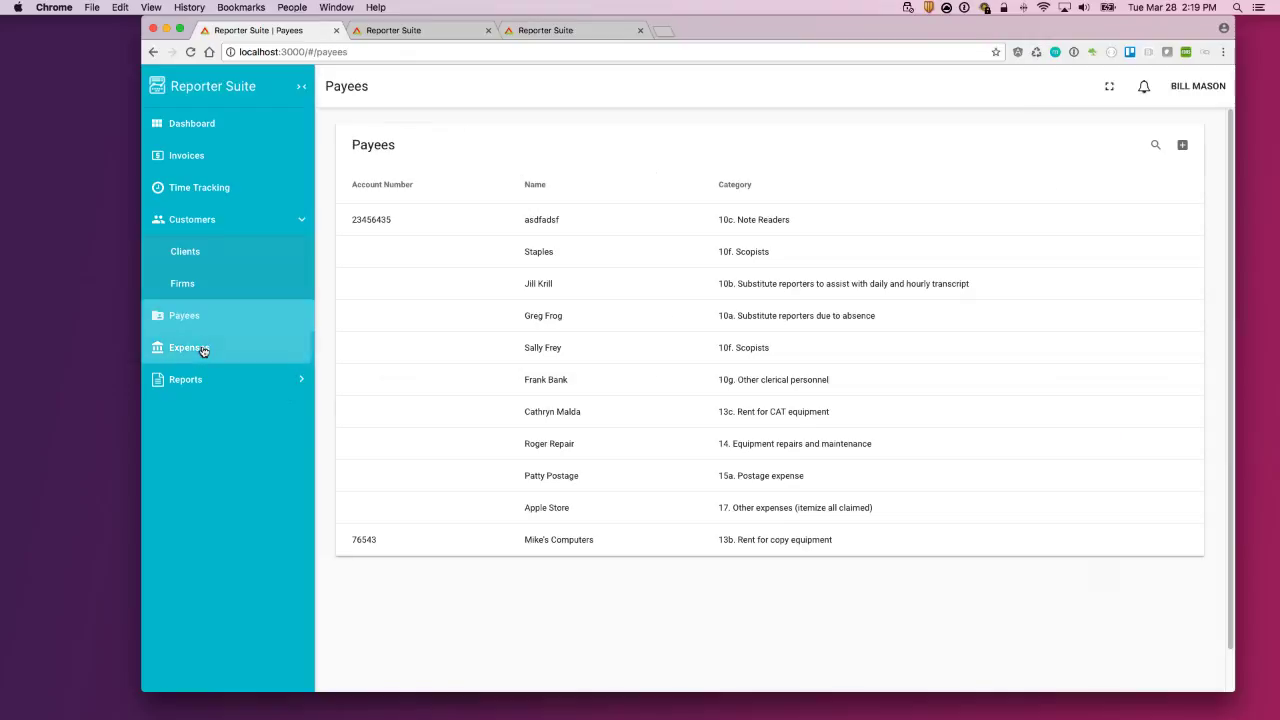
click(200, 348)
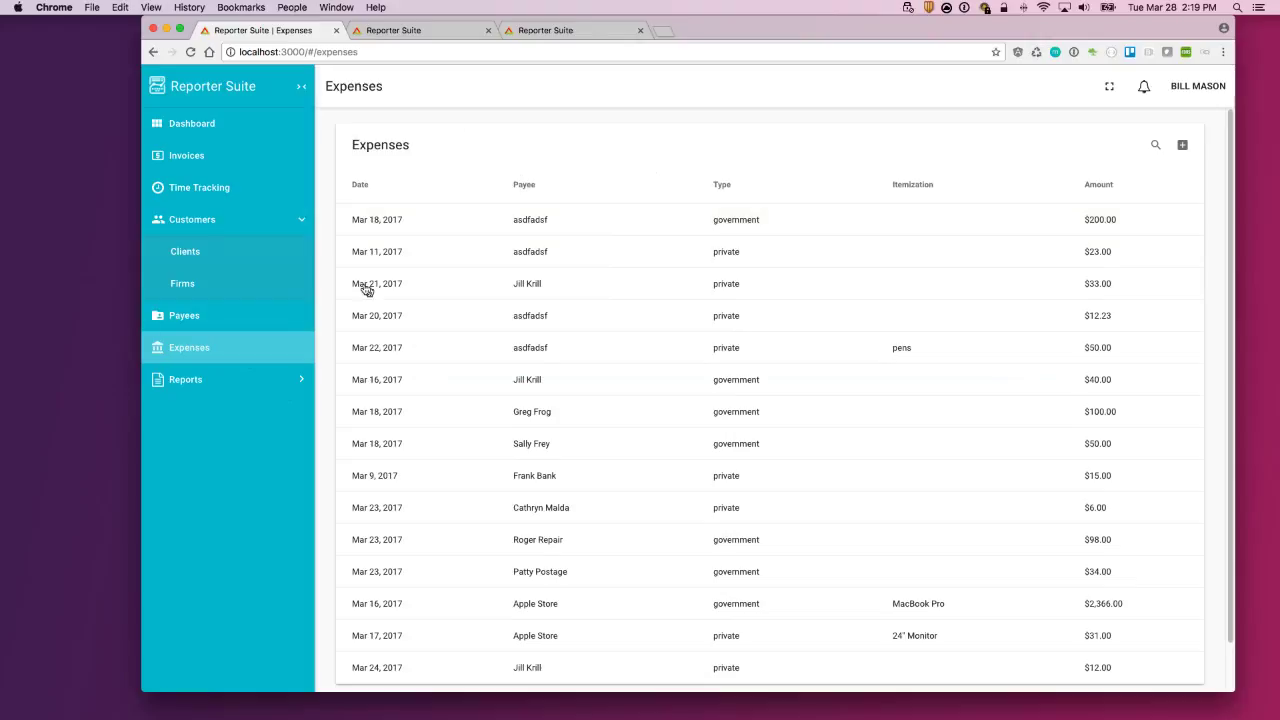
click(790, 221)
click(734, 354)
click(741, 384)
click(730, 414)
click(1155, 145)
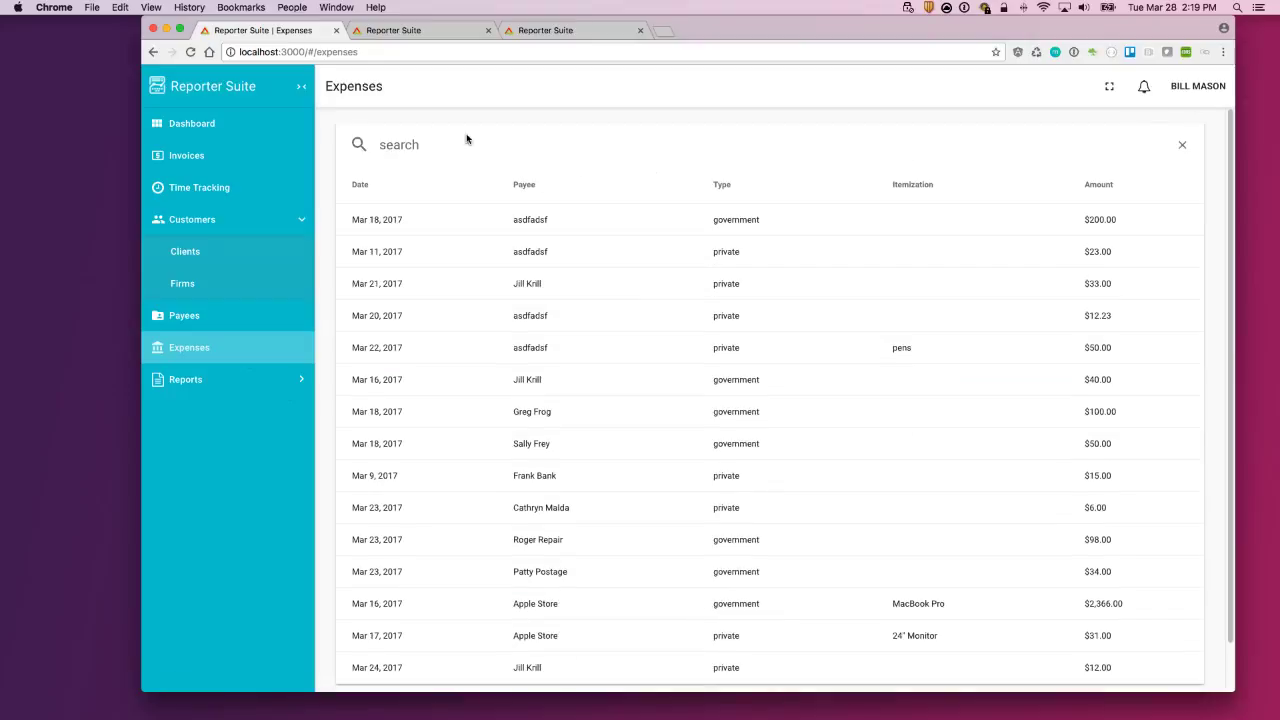
text(Mike)
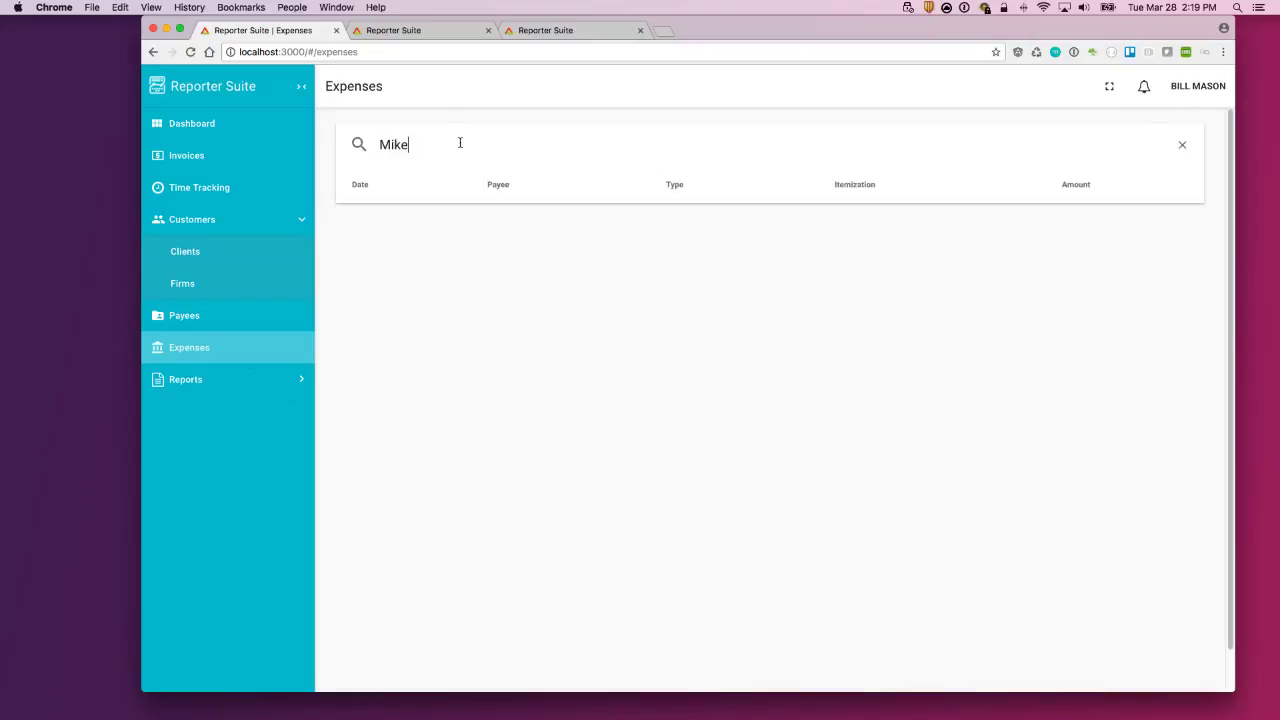
key(BackSpace)
key(BackSpace)
key(BackSpace)
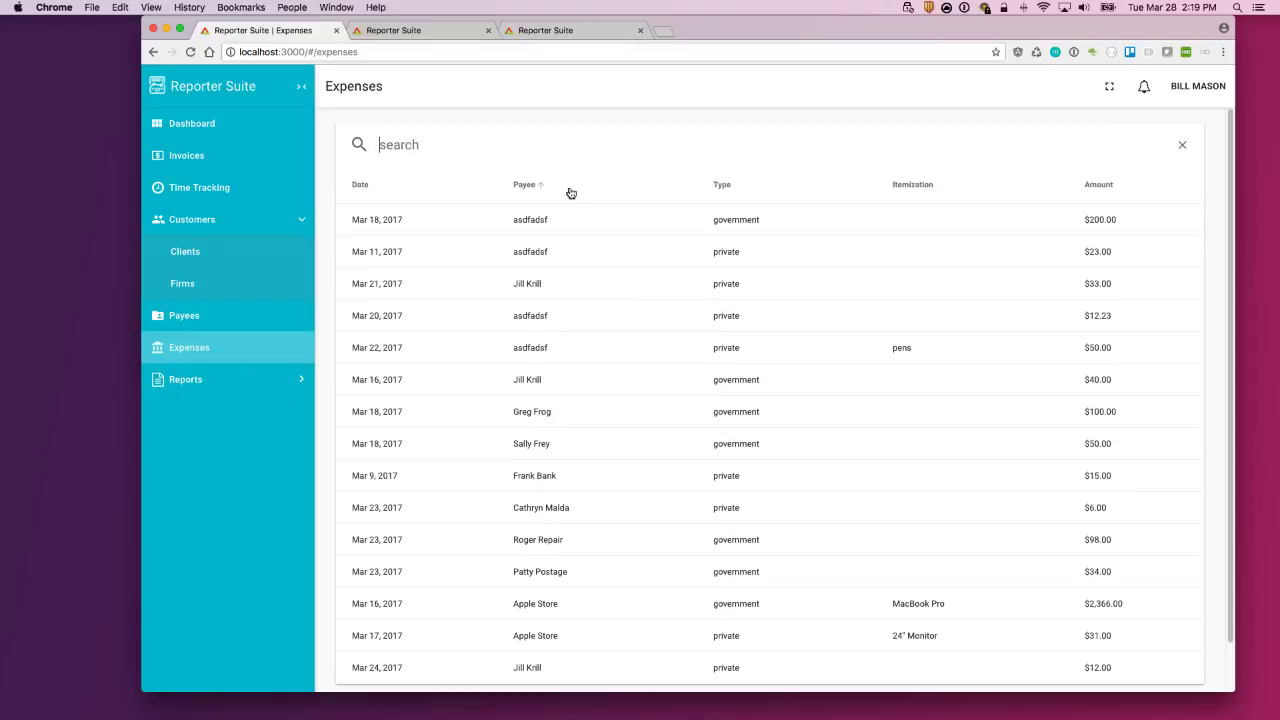
text(Roge)
key(BackSpace)
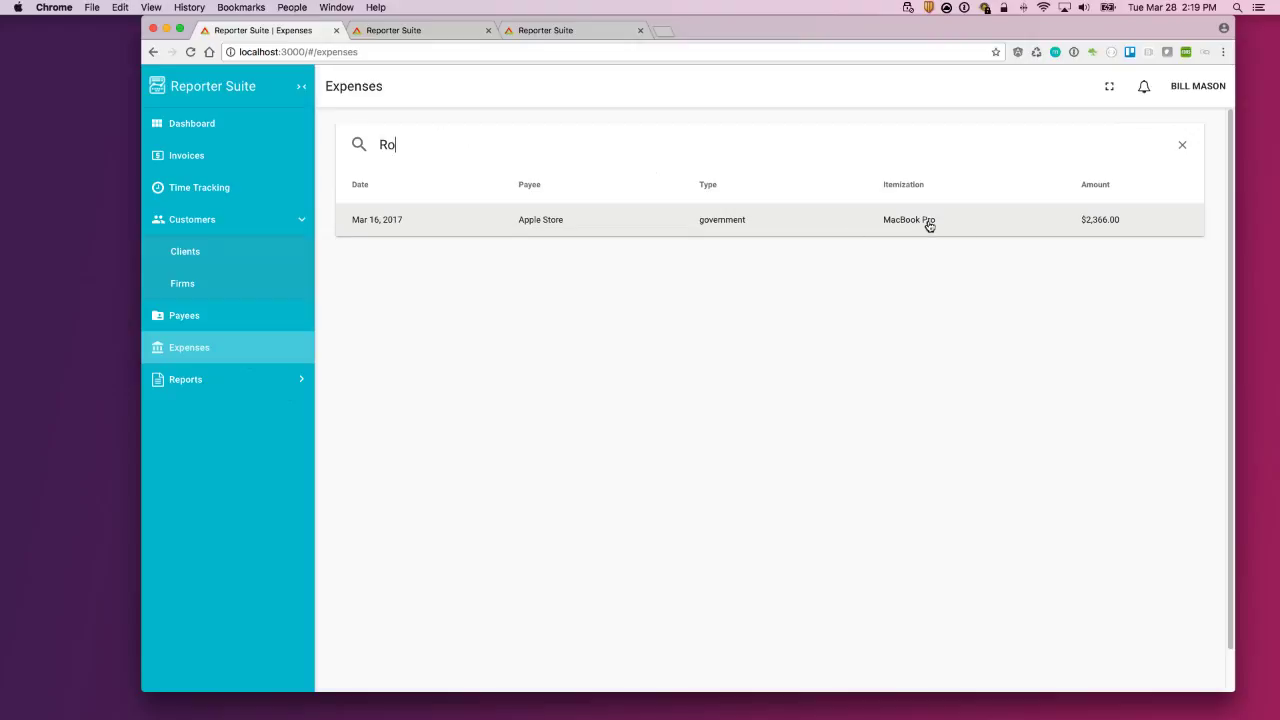
click(547, 233)
drag(396, 145, 344, 150)
key(BackSpace)
scroll(763, 390, down, 3)
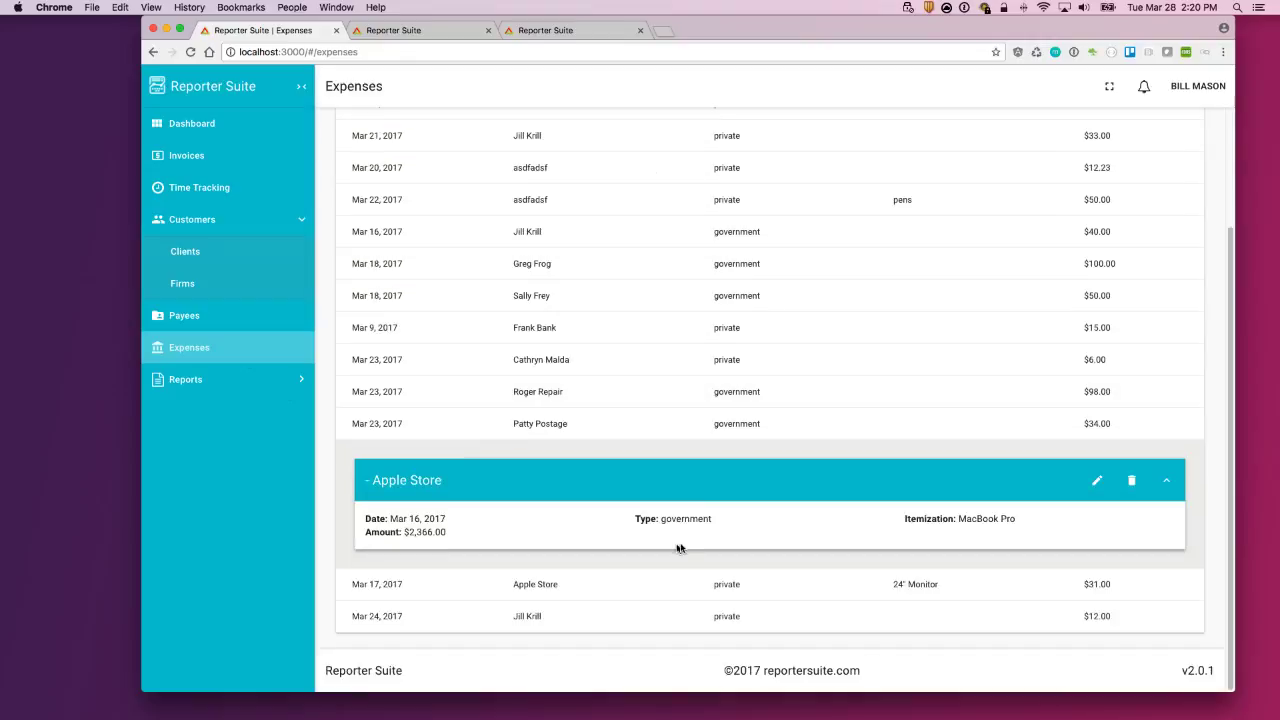
scroll(680, 517, up, 3)
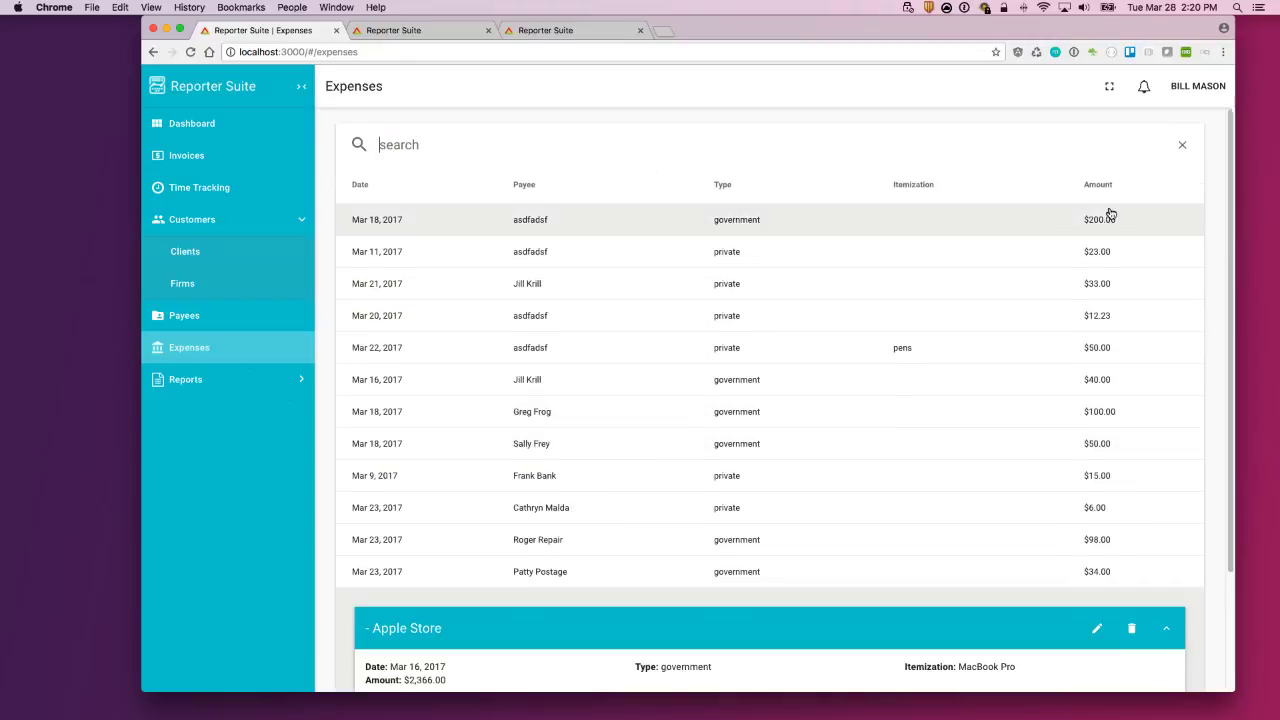
click(1182, 146)
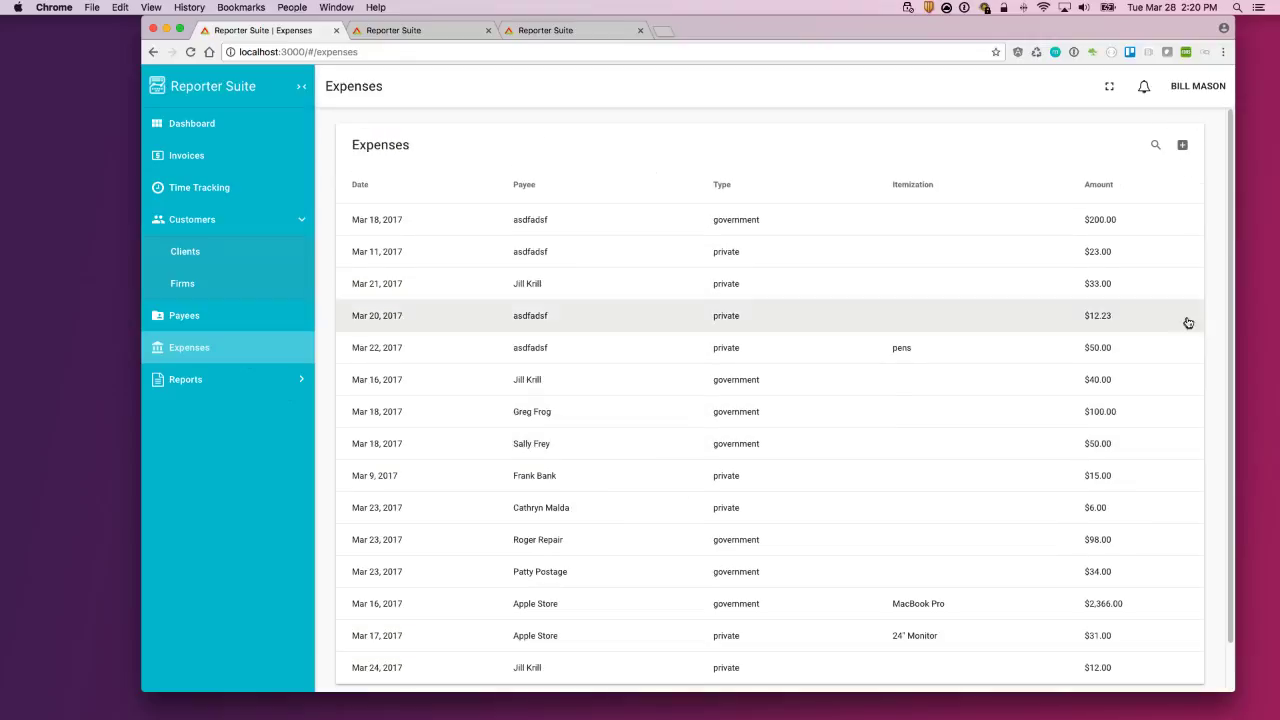
Step: Start a new expense dated 3/28/2017 with amount 22.00 and its invoice number
click(1183, 148)
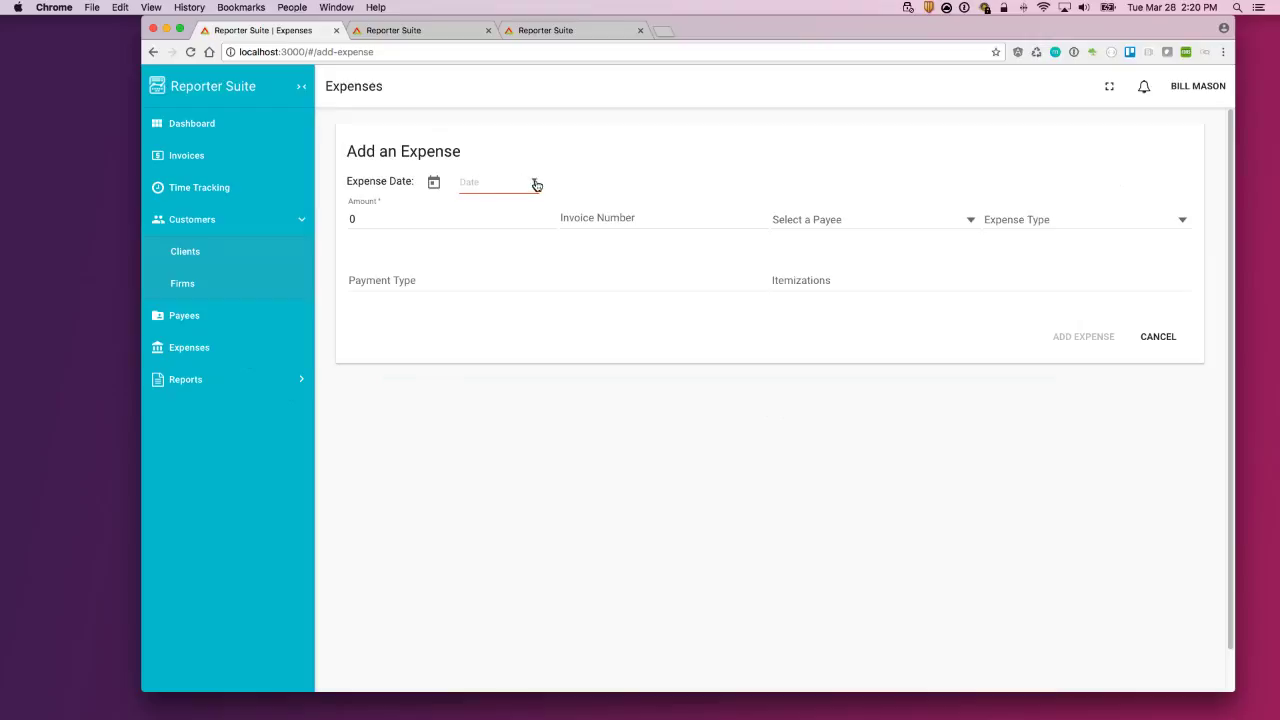
click(535, 184)
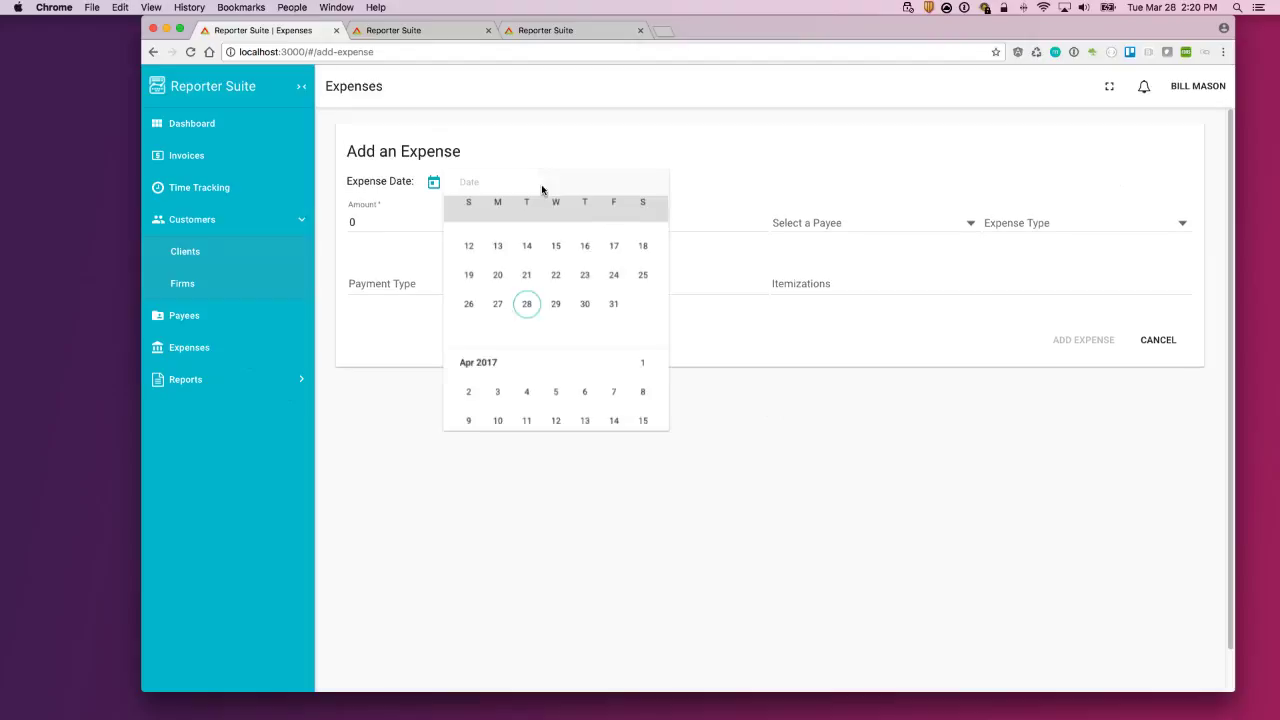
click(528, 355)
click(371, 216)
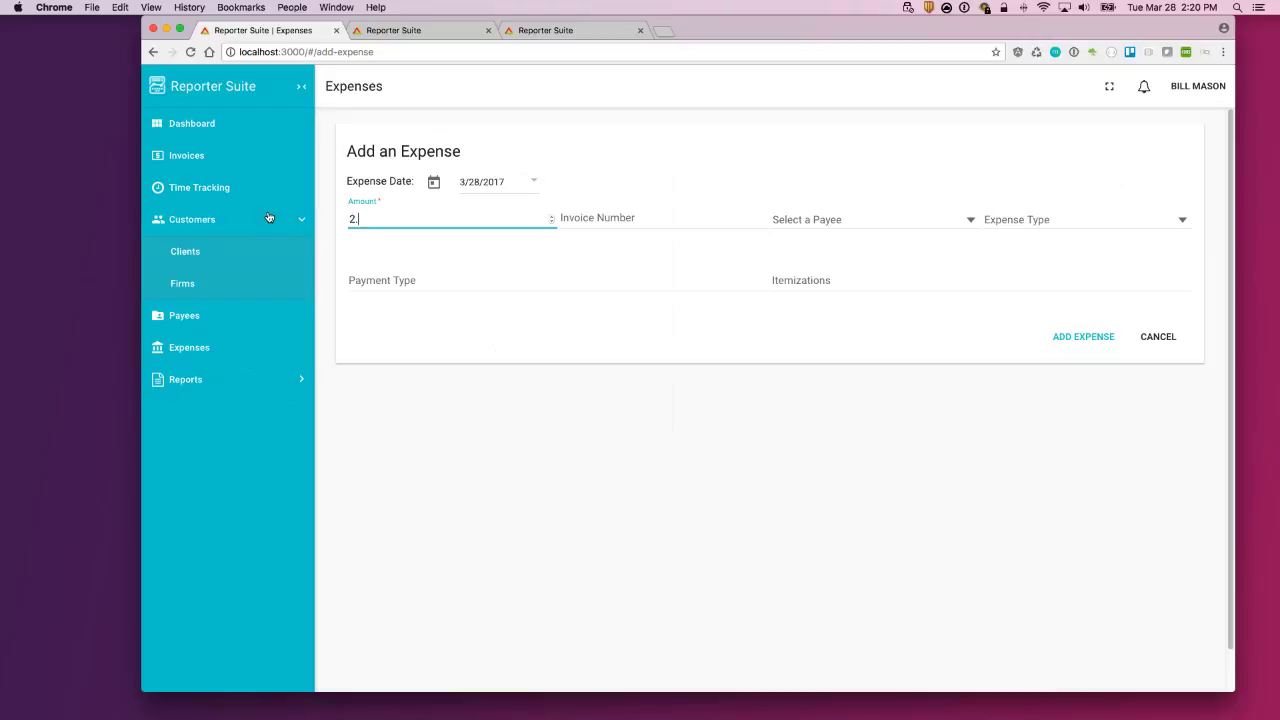
text(22.00)
click(658, 218)
text(876543)
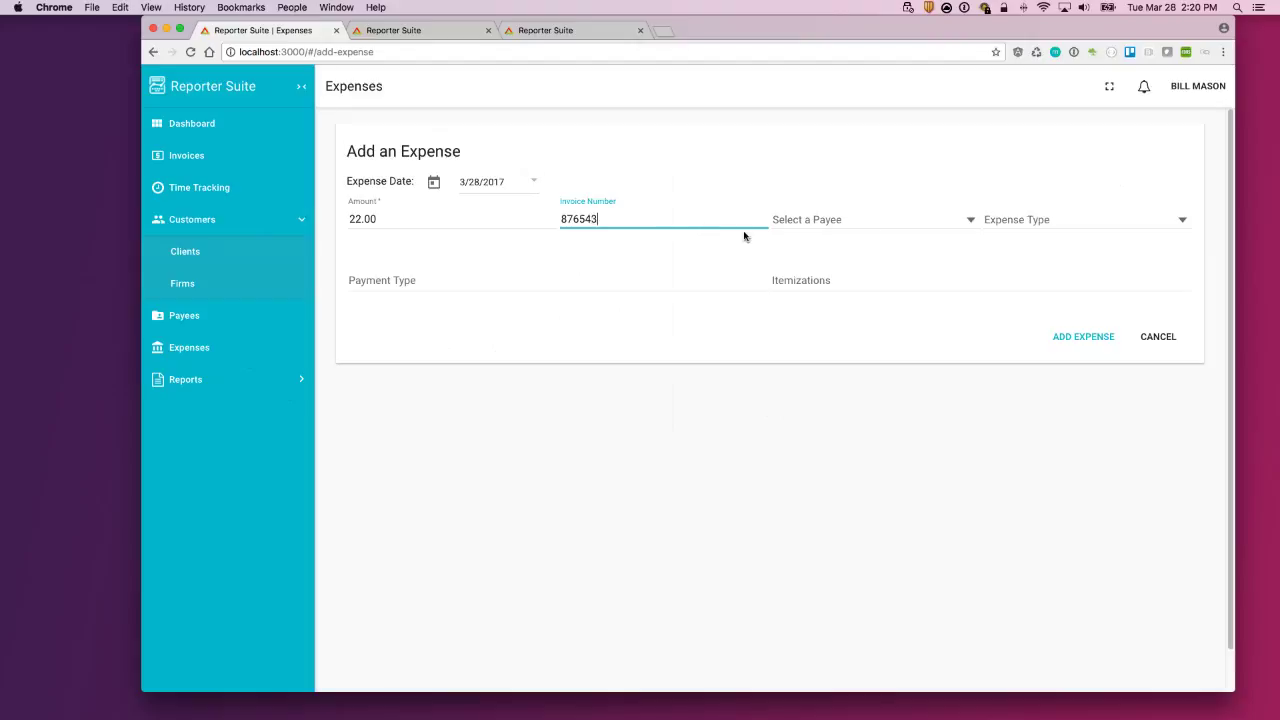
Step: Set payee Mike's Computers, type Government, itemization 'Rented a scanner', and save the expense
click(880, 222)
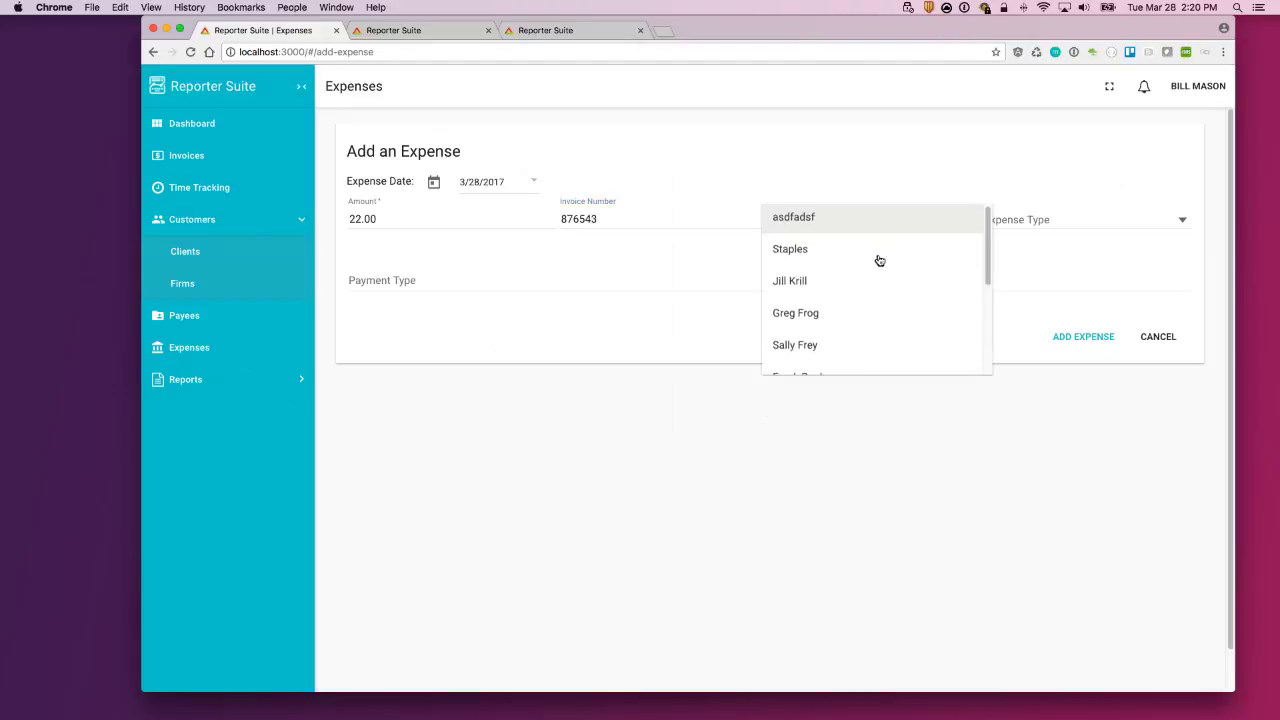
scroll(877, 258, down, 5)
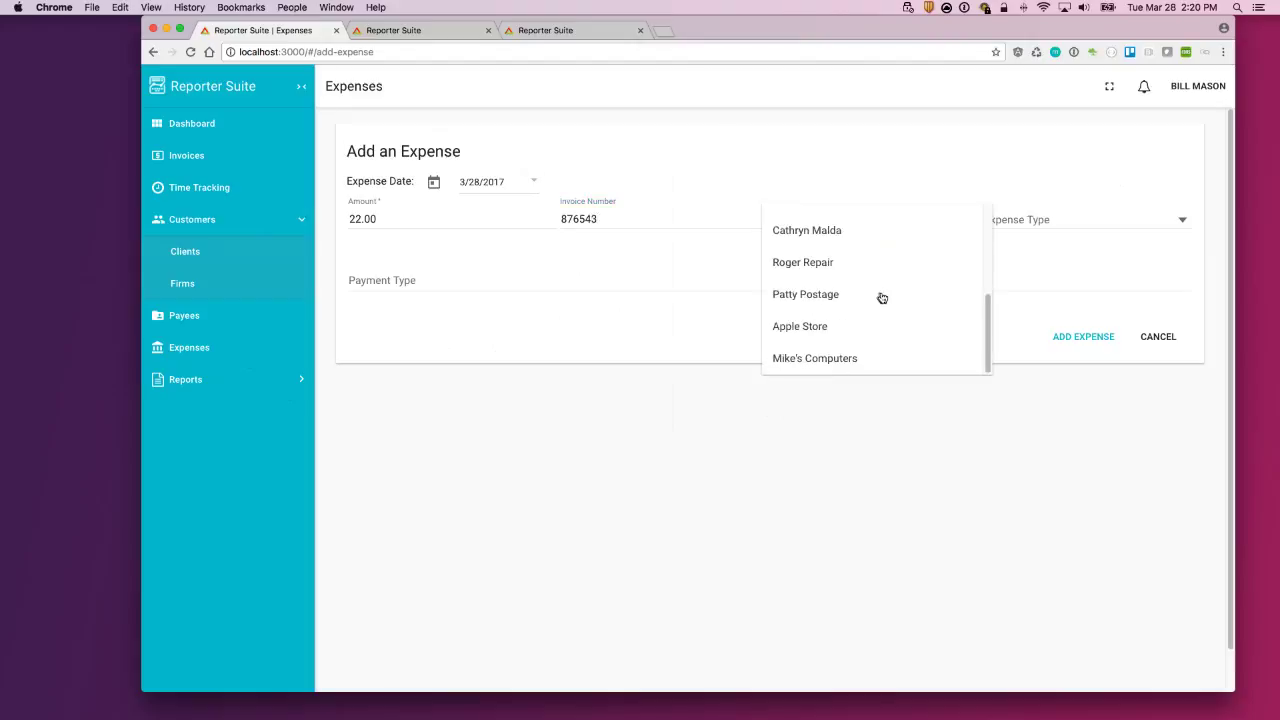
click(828, 362)
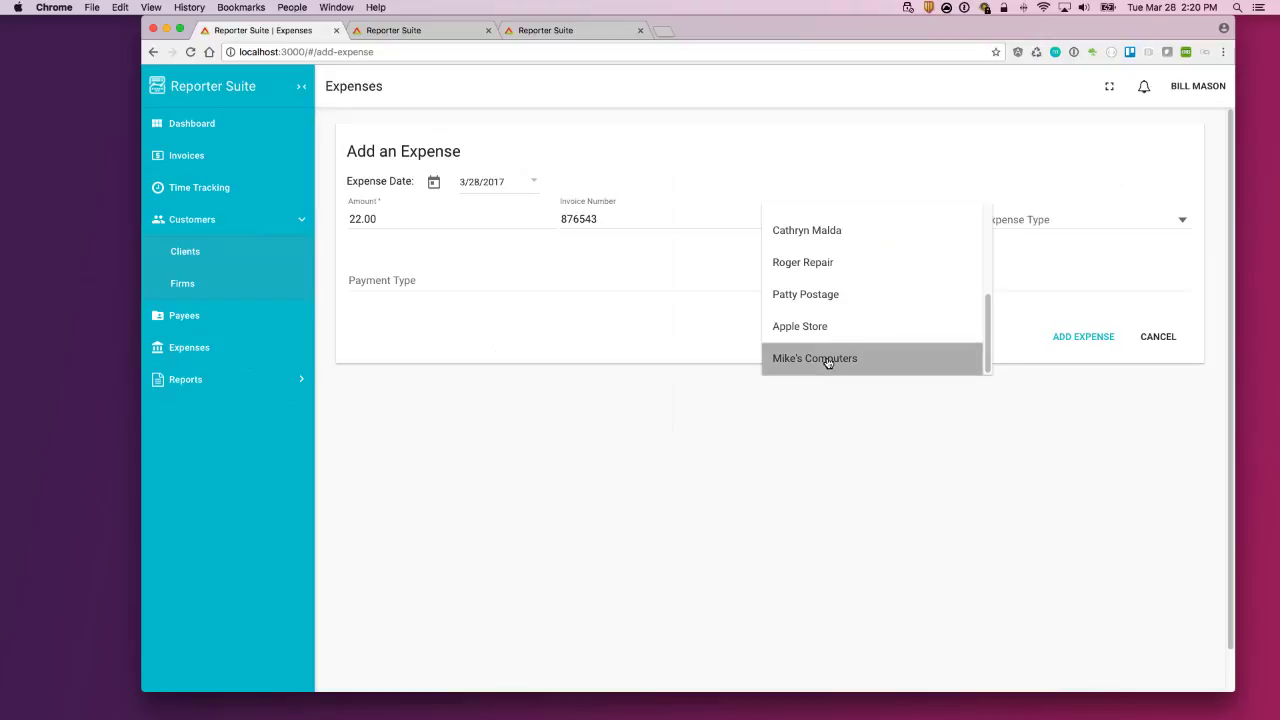
click(1036, 222)
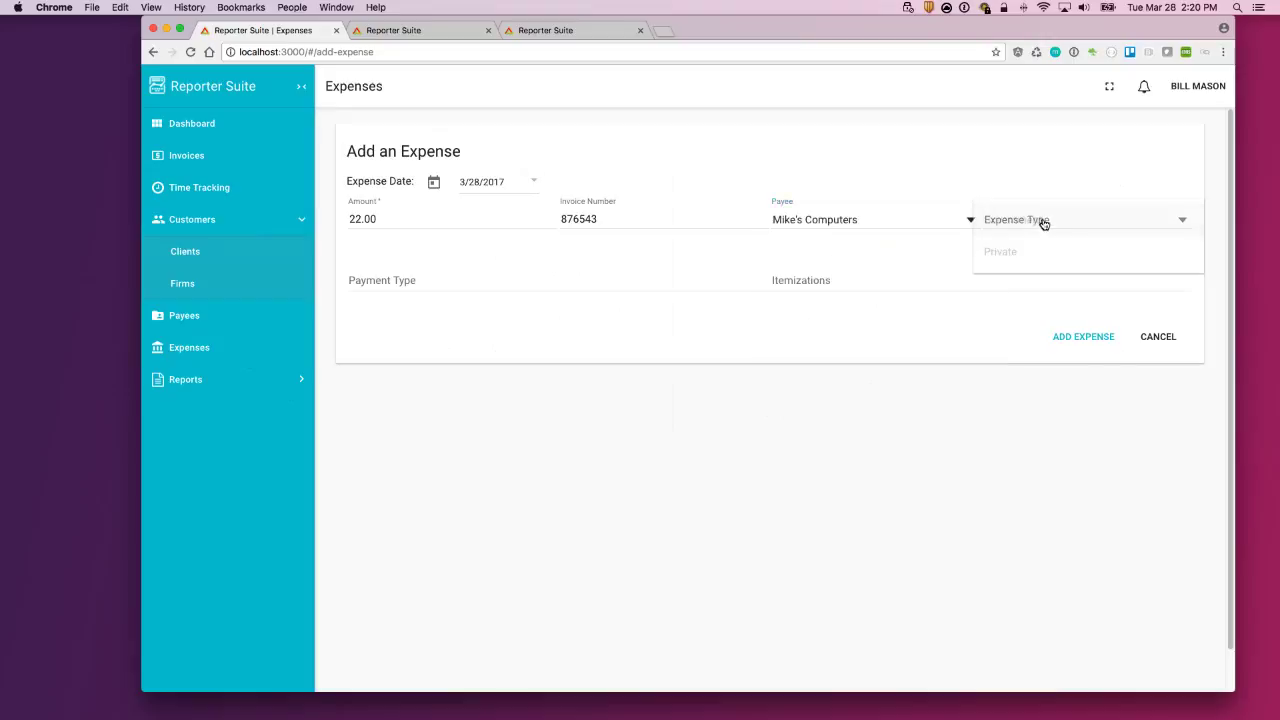
click(1046, 213)
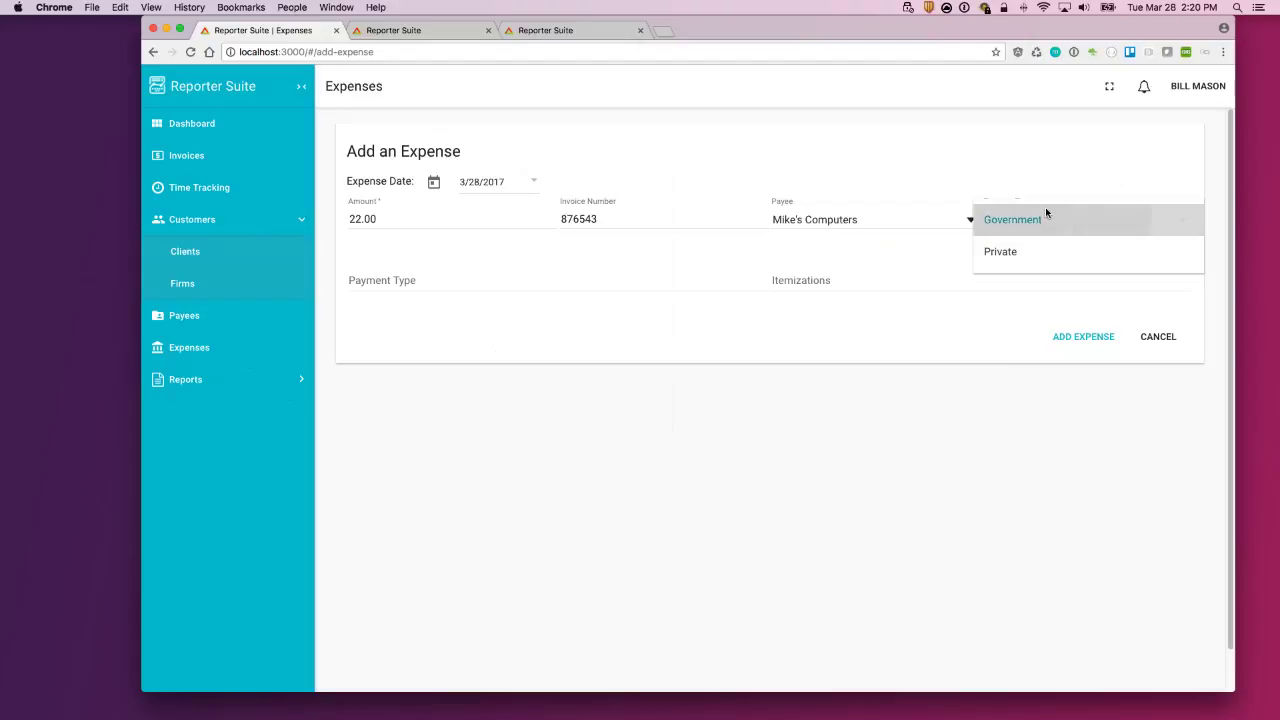
click(534, 287)
click(823, 280)
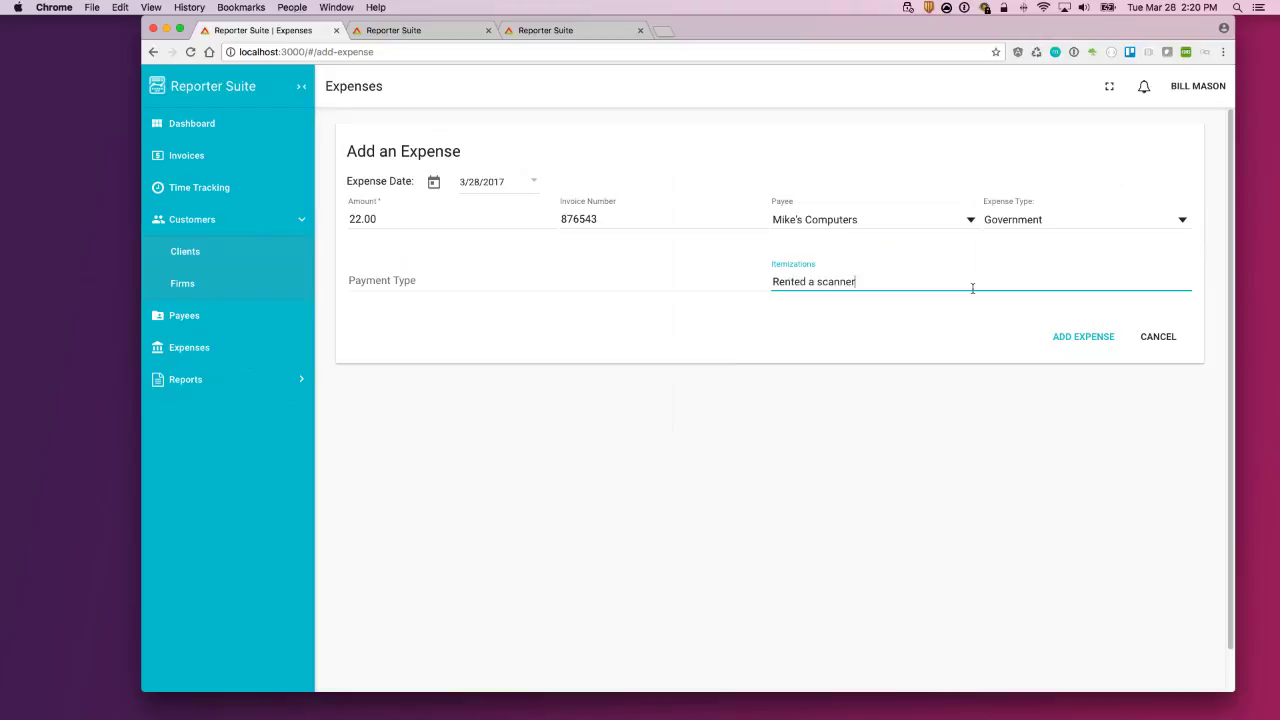
click(1079, 339)
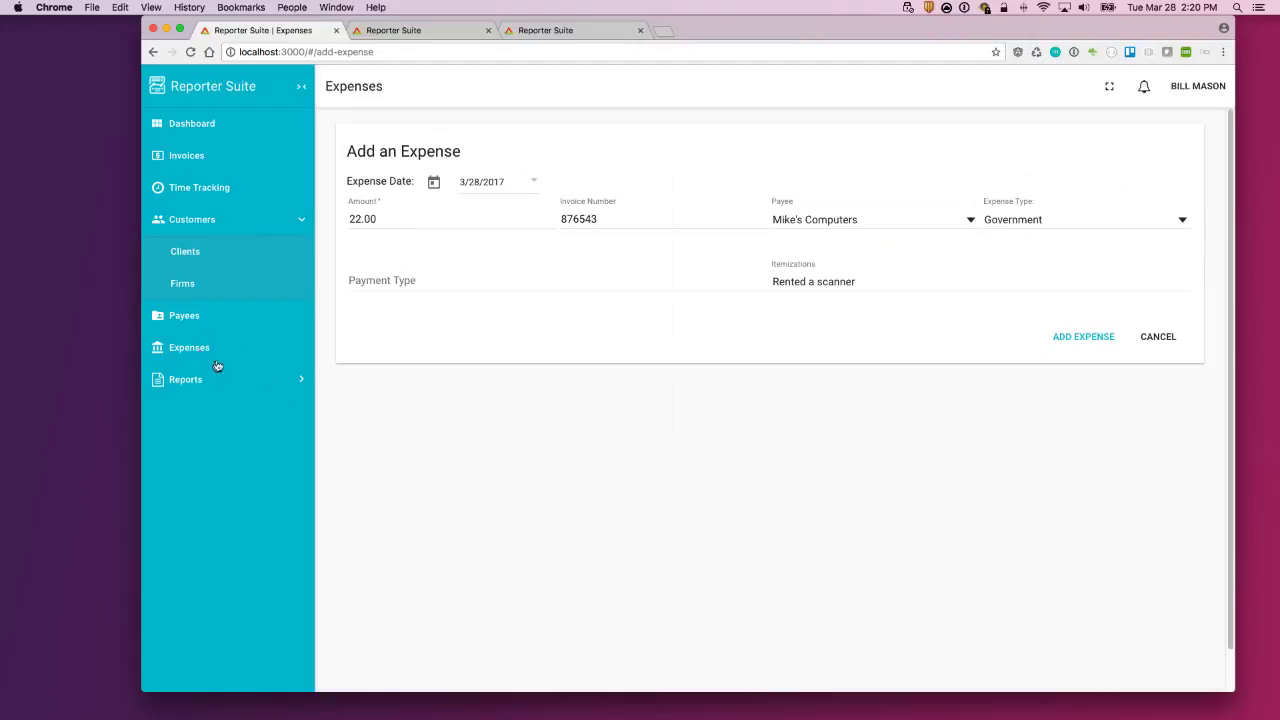
click(201, 351)
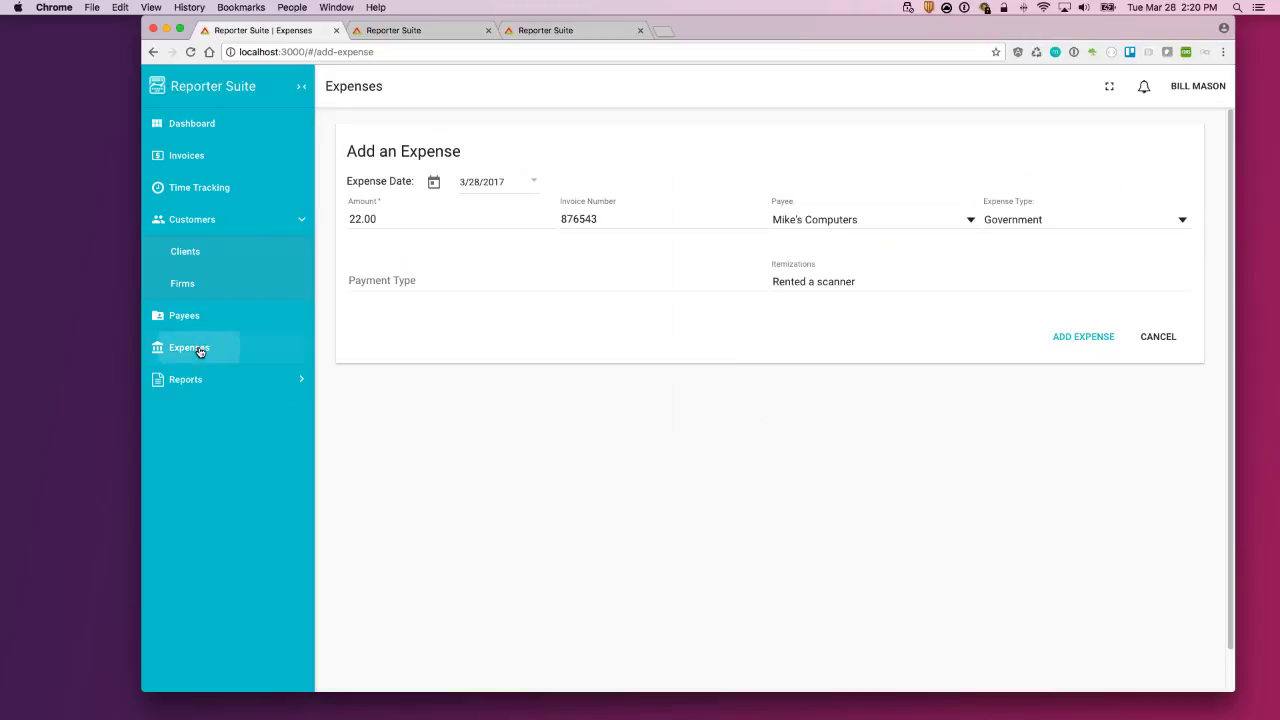
Step: Check Payees, confirm the Mike's Computers $22.00 expense in Expenses, and expand Reports
click(243, 318)
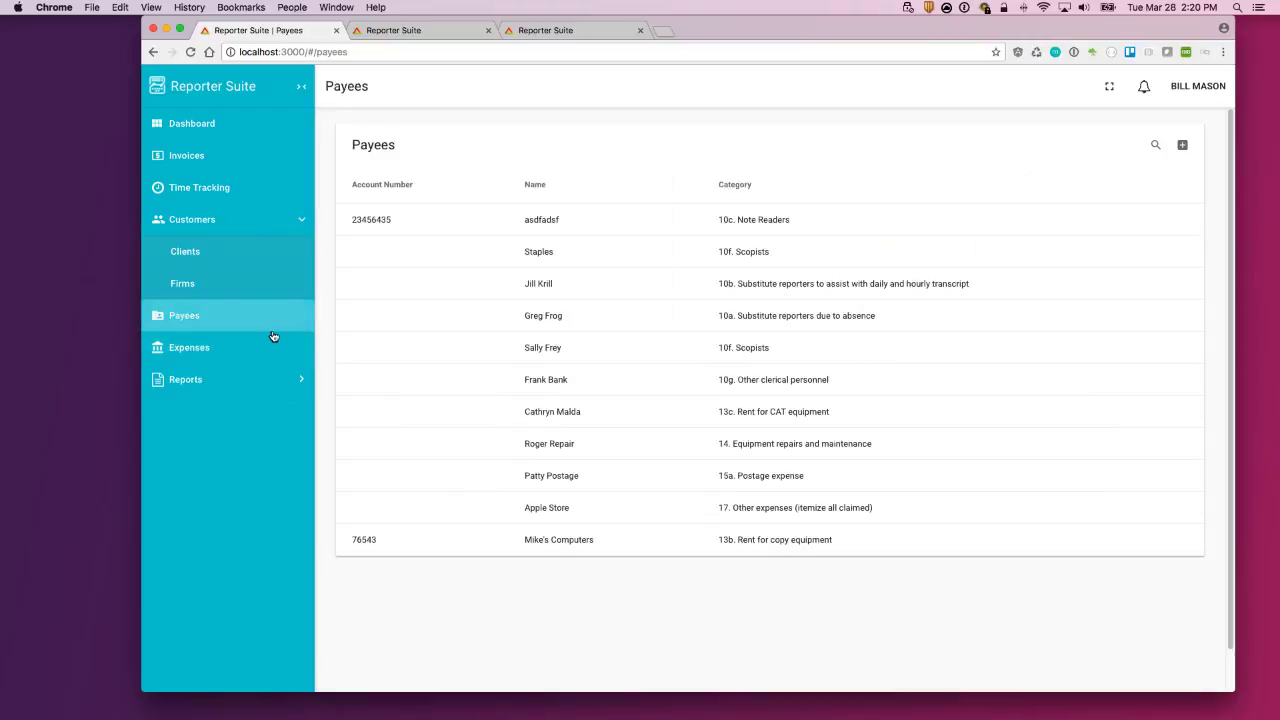
click(234, 355)
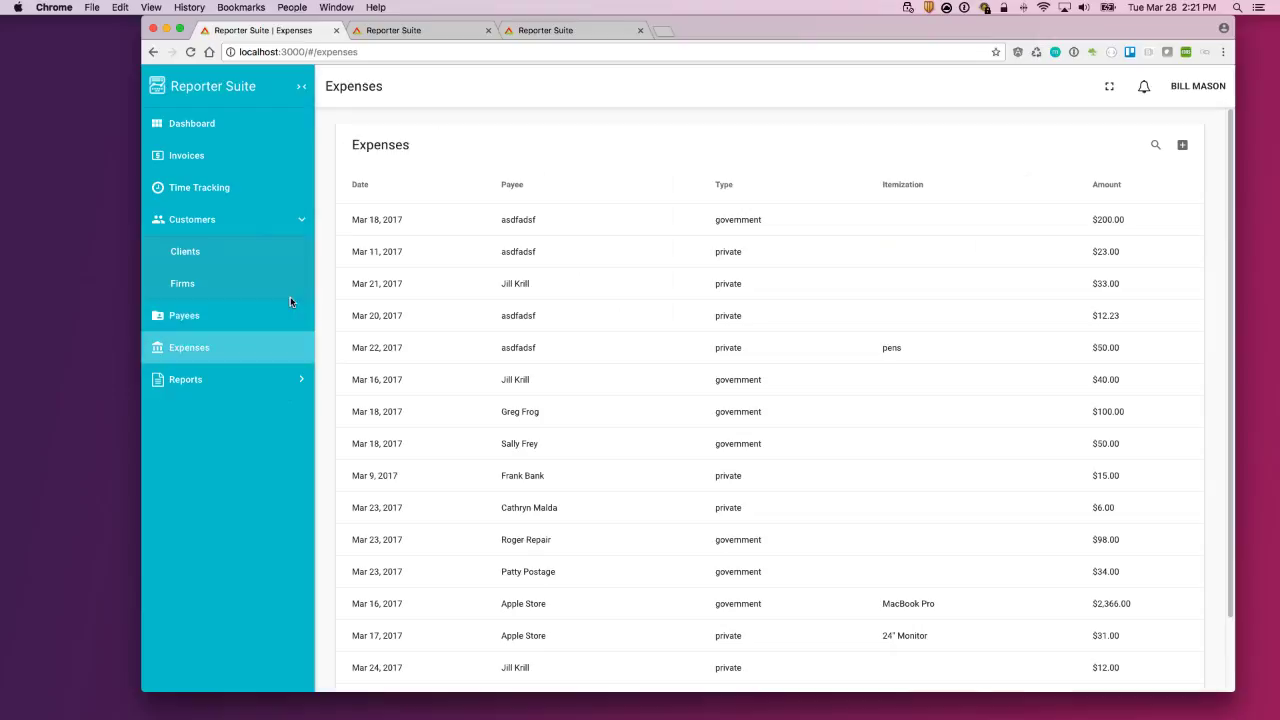
scroll(620, 408, down, 2)
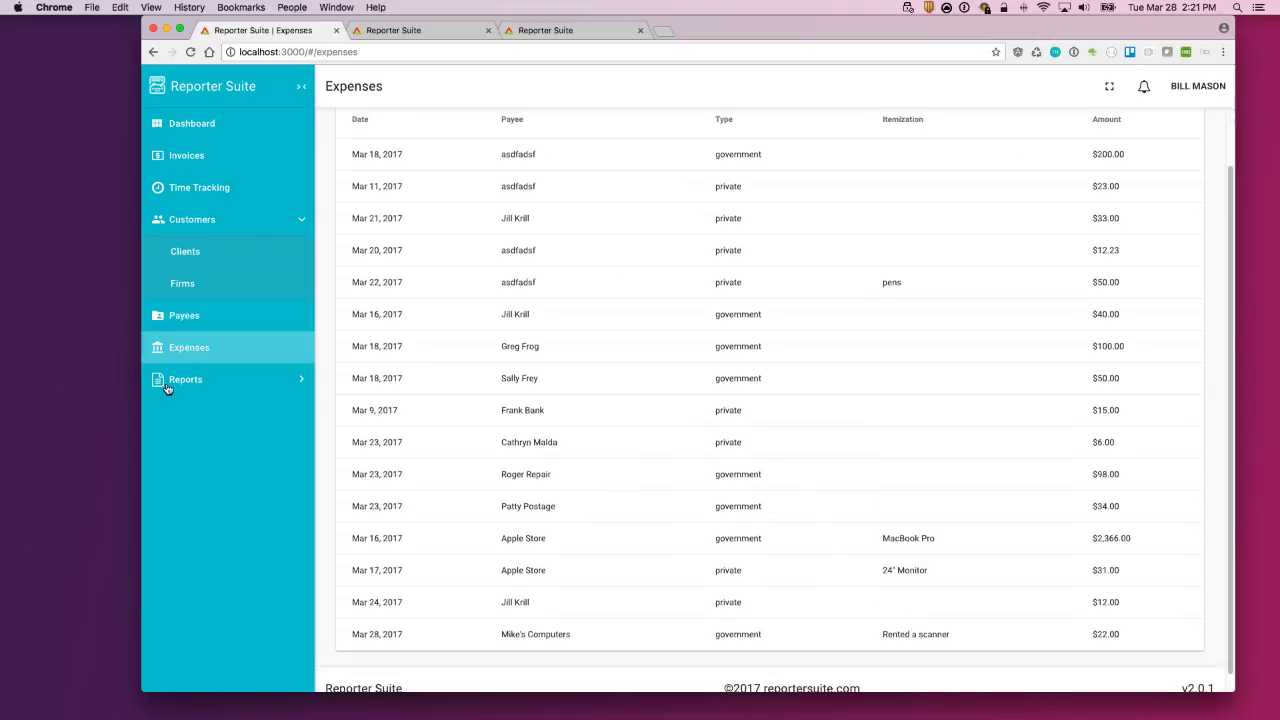
click(207, 383)
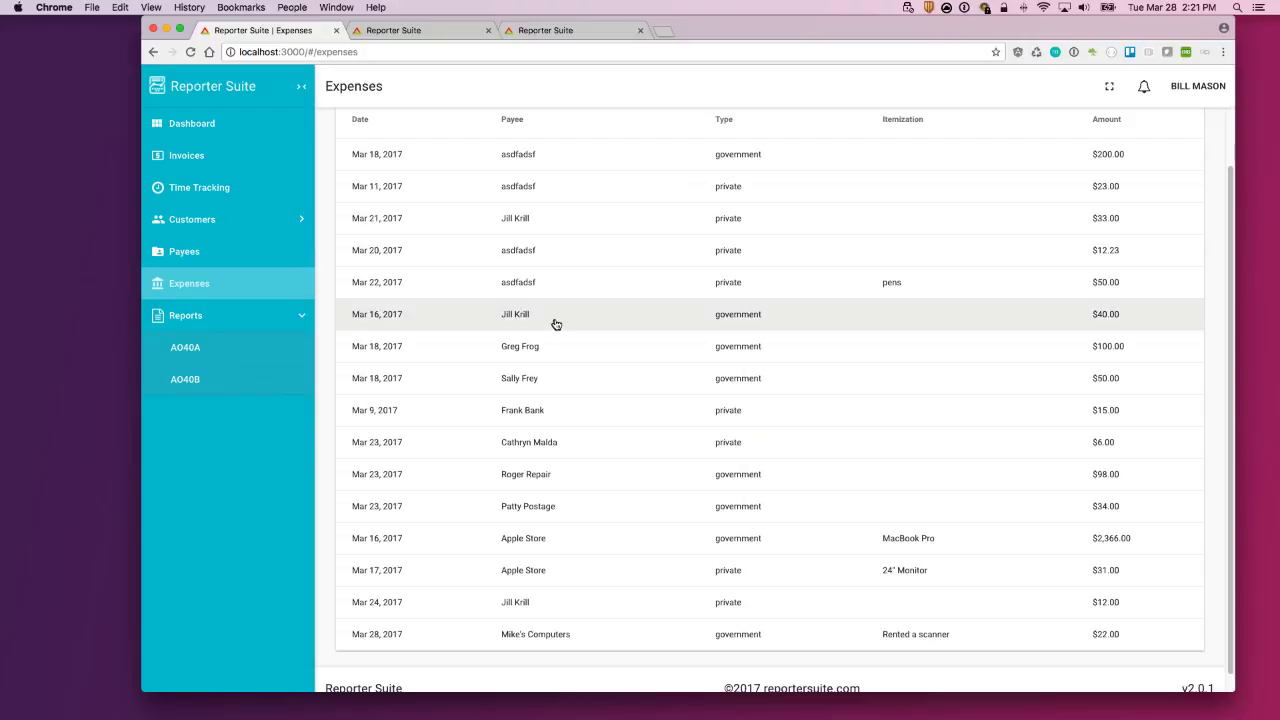
Step: Open the AO40A report and review its quarter-ended date and 2016 year
click(201, 352)
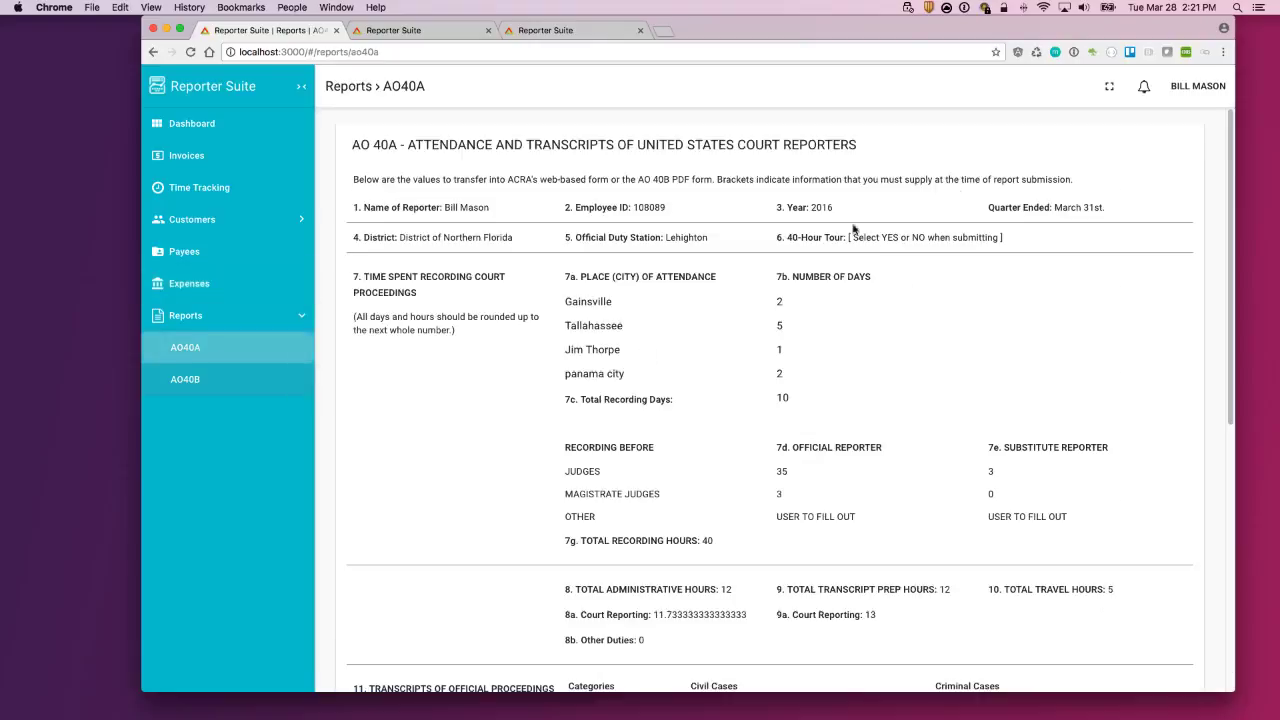
drag(1107, 210, 1066, 216)
click(1004, 205)
drag(1054, 207, 1088, 207)
drag(843, 207, 812, 207)
click(1043, 209)
Step: Review AO40A's section 12 transcript figures, then open the AO40B earnings report
scroll(594, 305, down, 2)
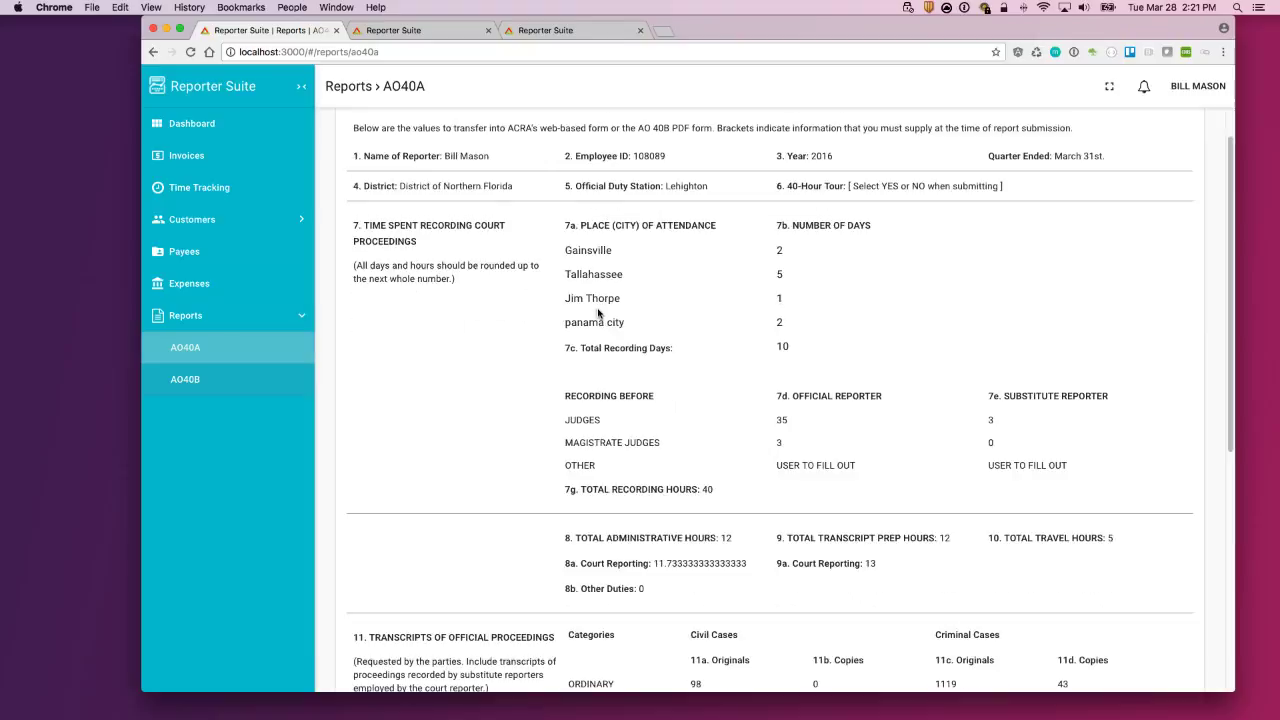
scroll(727, 301, down, 10)
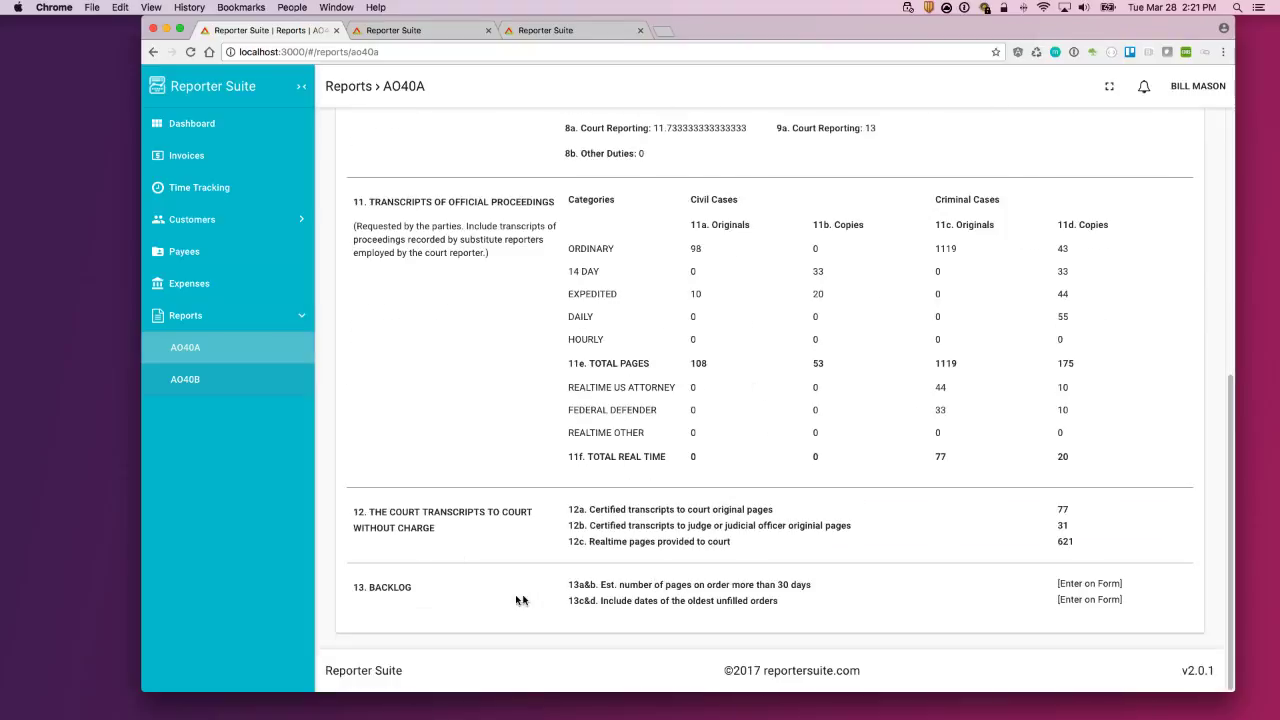
drag(590, 584, 901, 527)
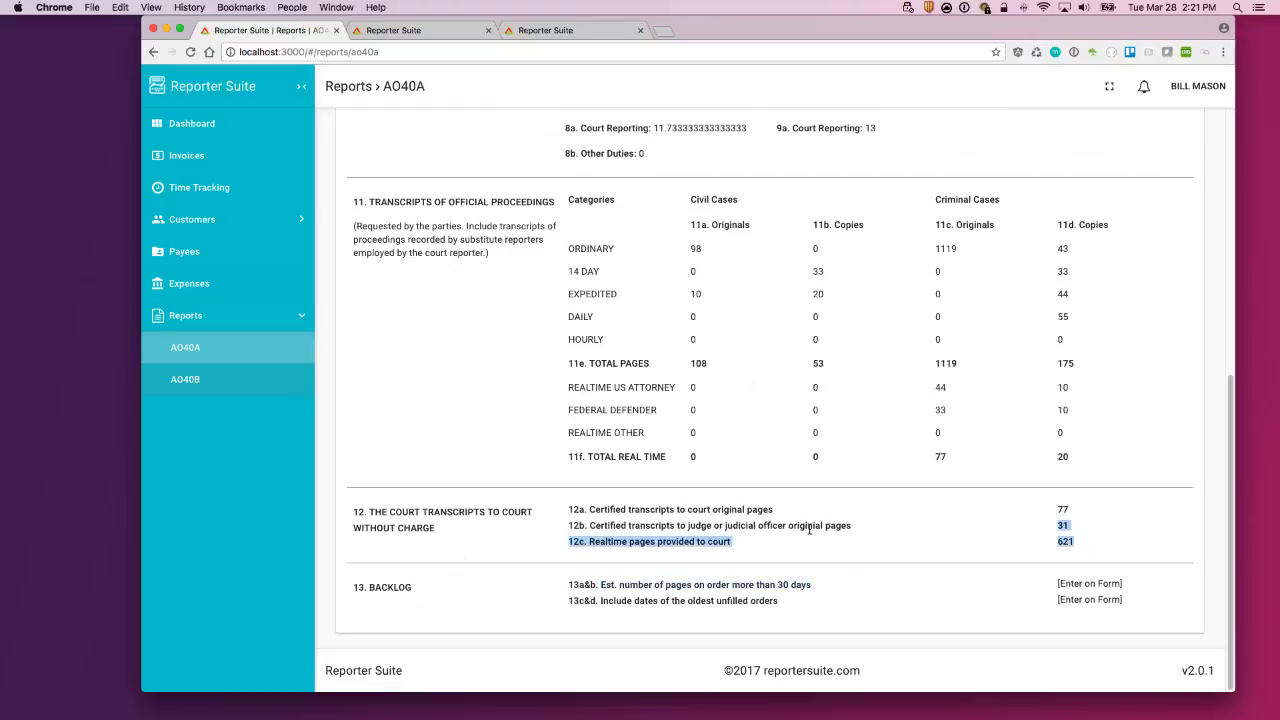
click(232, 385)
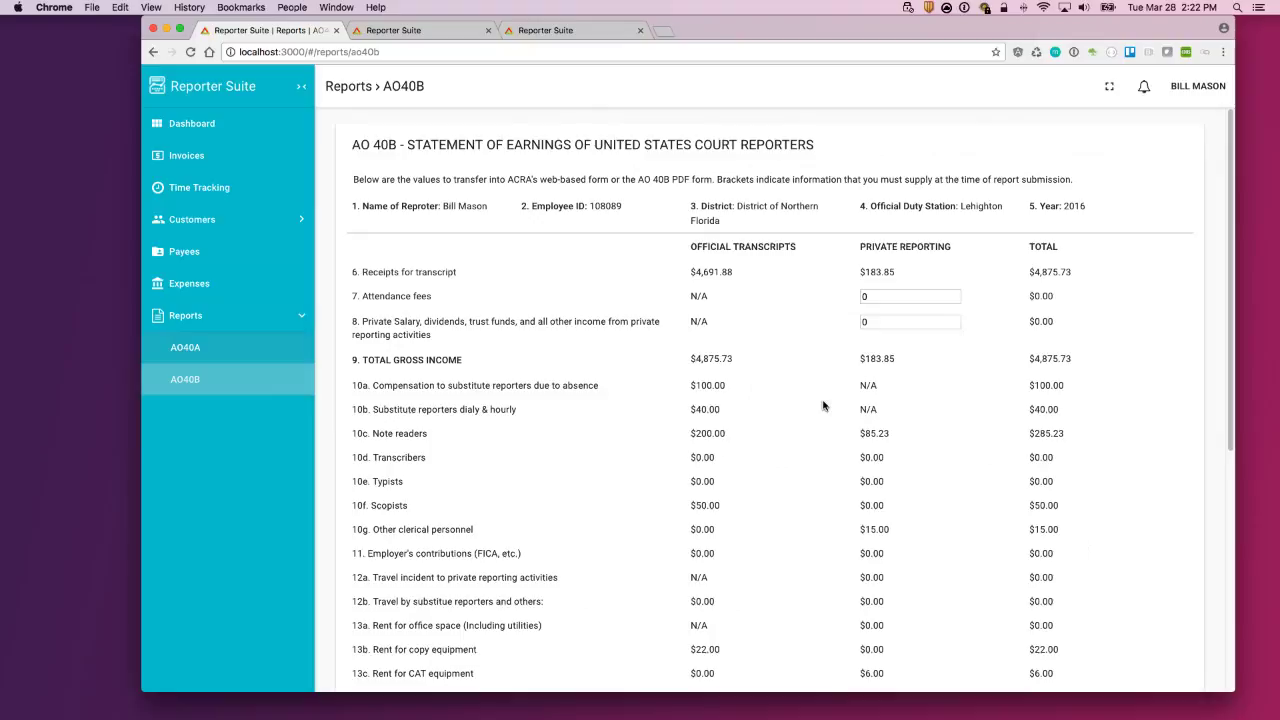
Step: Review row 10a of the AO40B report across to its total
scroll(564, 405, down, 1)
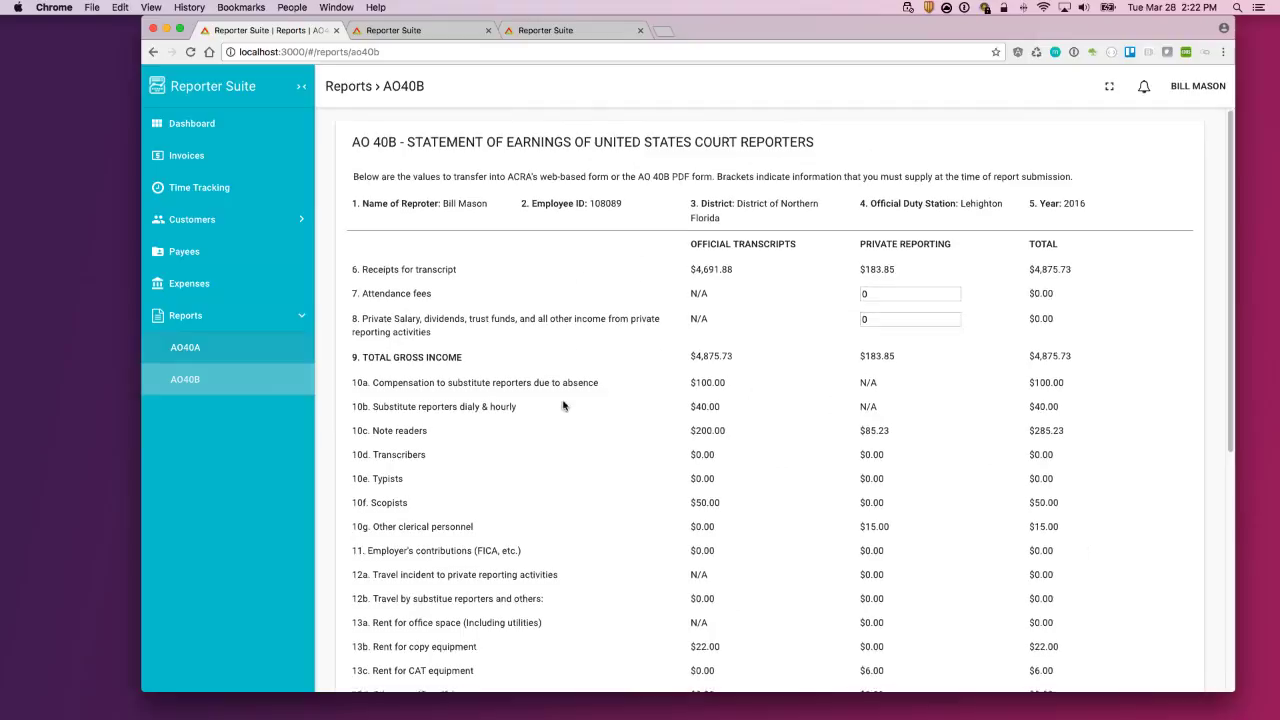
scroll(564, 405, down, 3)
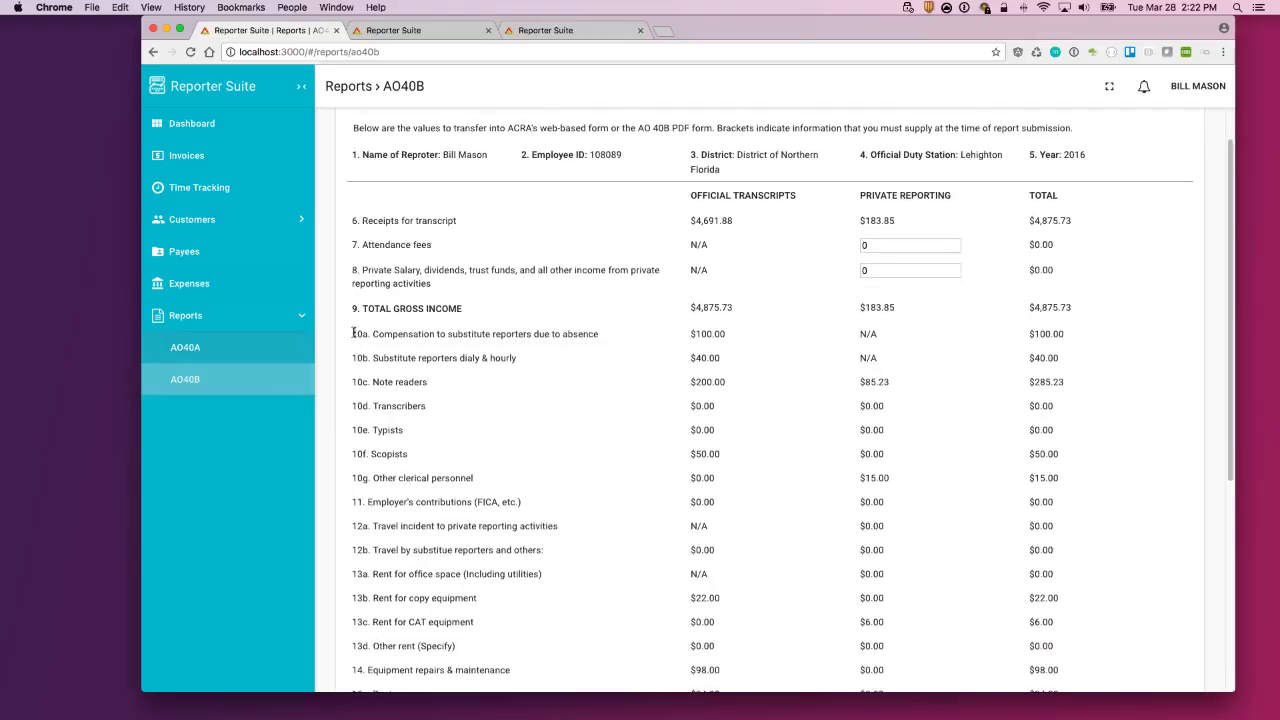
drag(353, 335, 1104, 340)
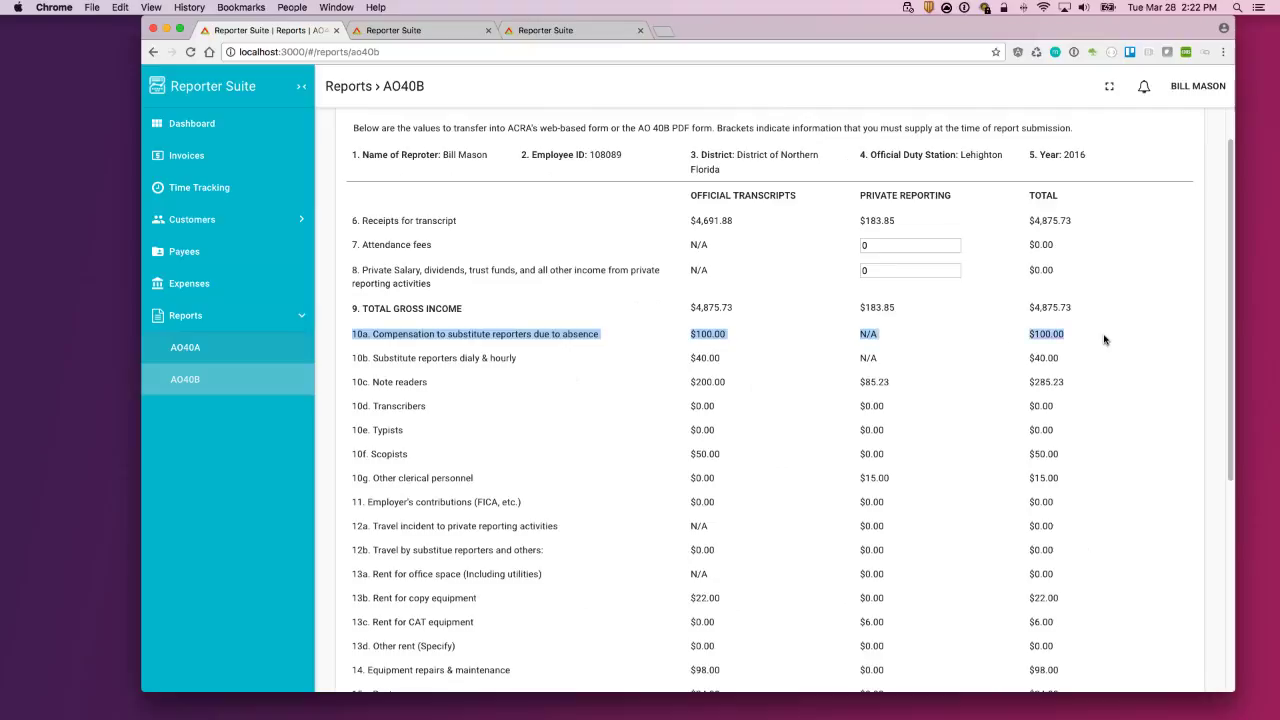
click(1104, 340)
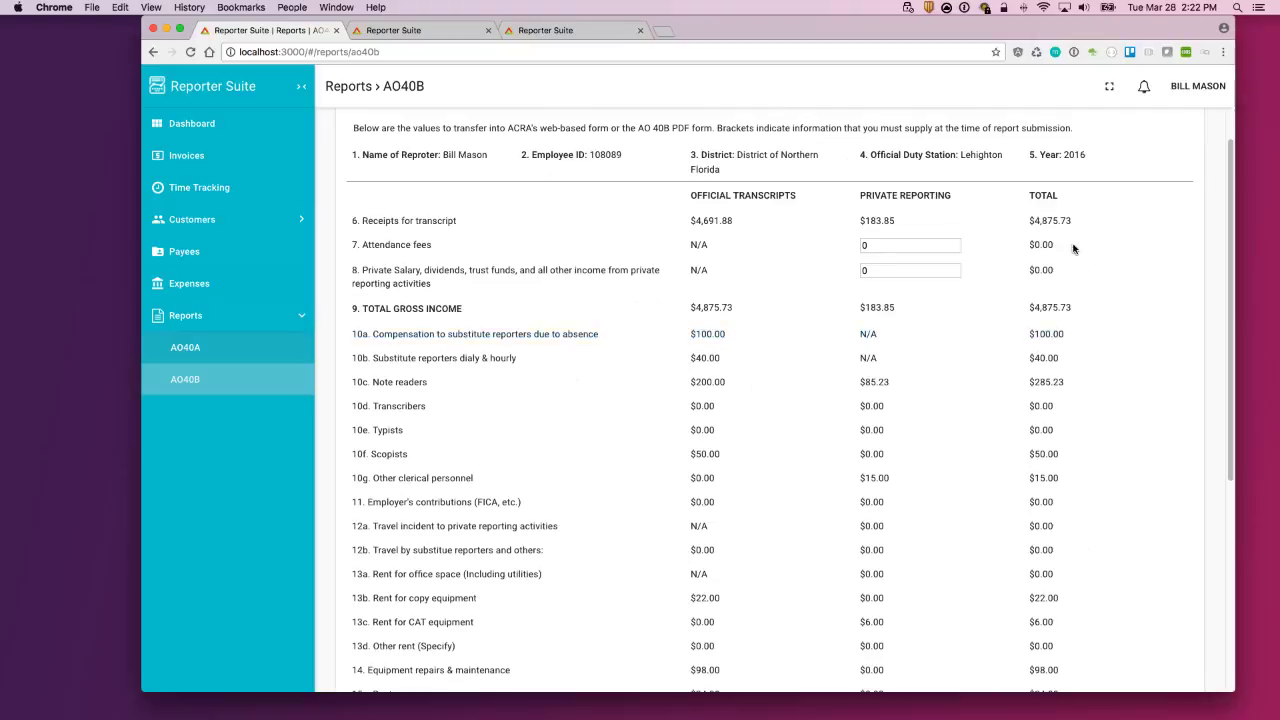
Step: Enter 33 as the private Attendance fees and check the updated totals
click(887, 245)
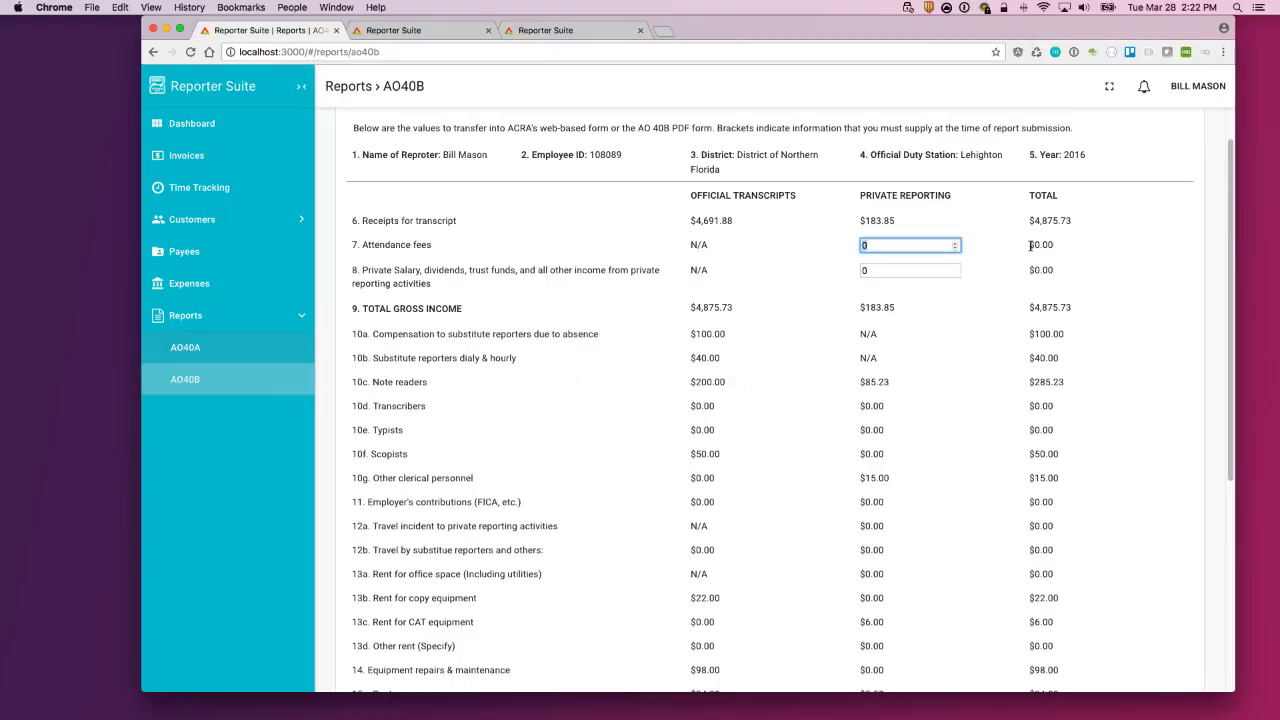
text(33)
click(803, 236)
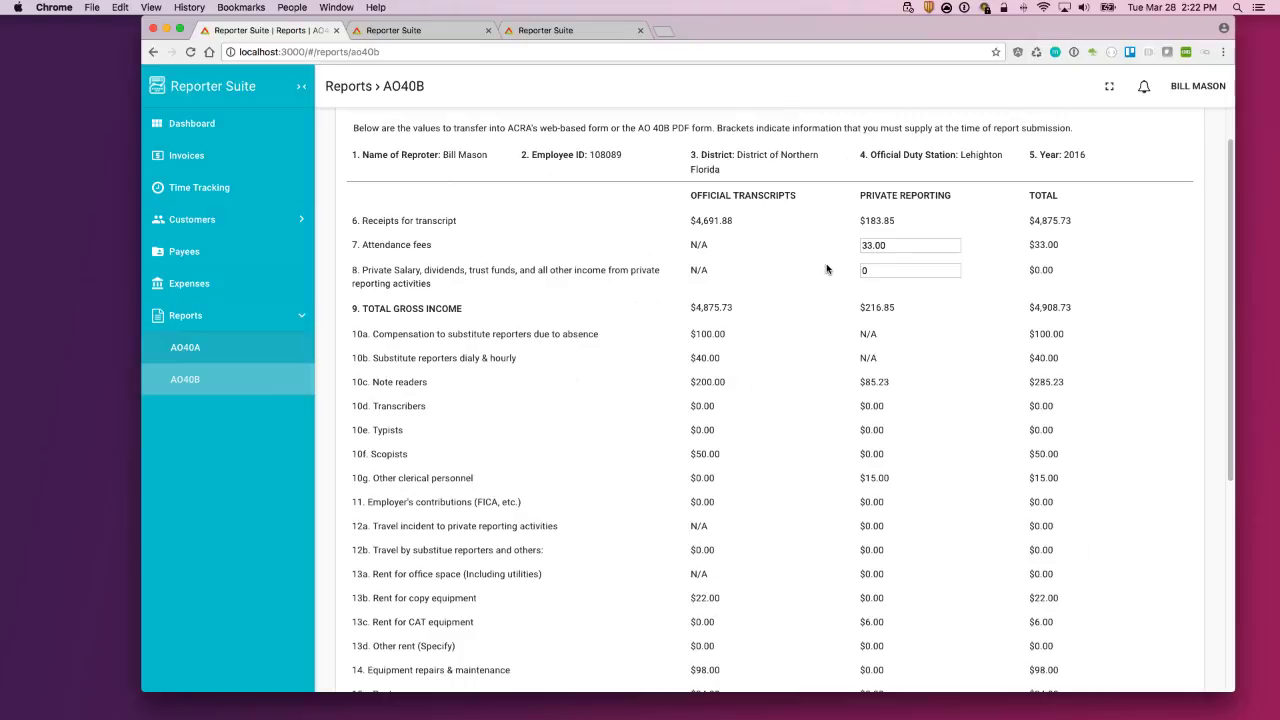
scroll(790, 310, down, 5)
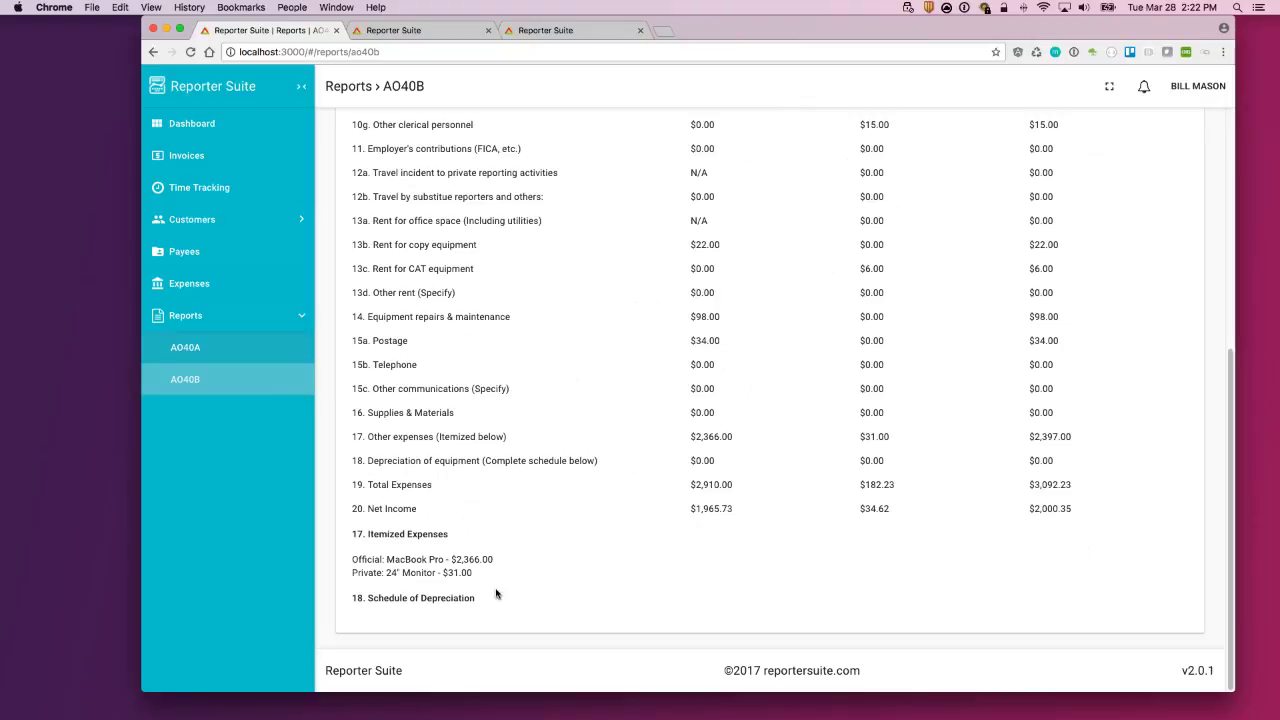
Step: Revisit the AO40A report, then return to the AO40B report
click(212, 349)
scroll(830, 458, down, 2)
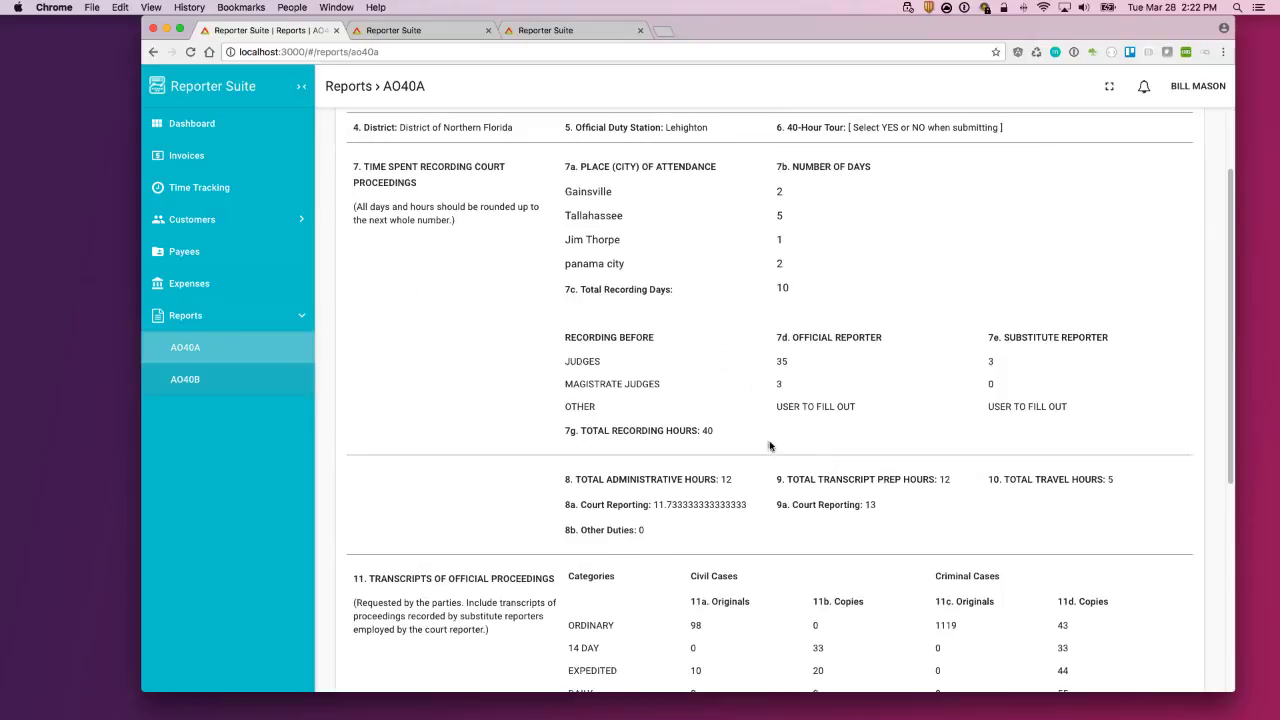
scroll(769, 445, up, 2)
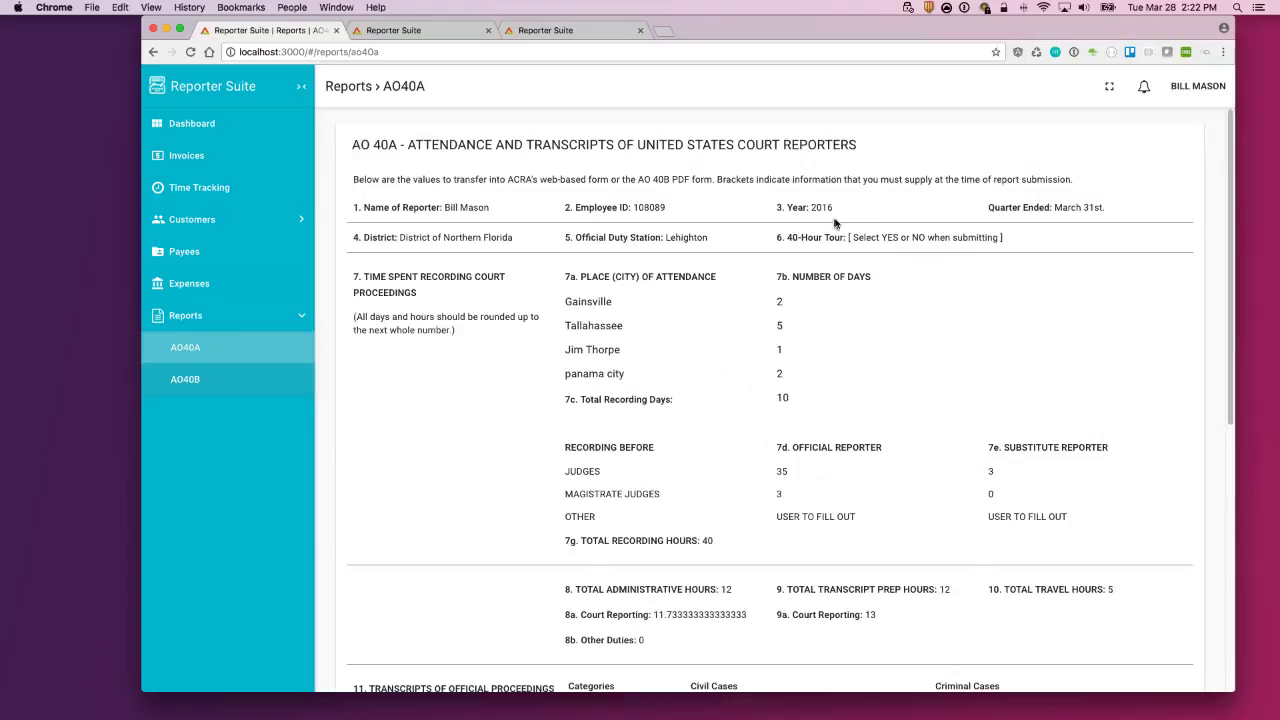
click(217, 386)
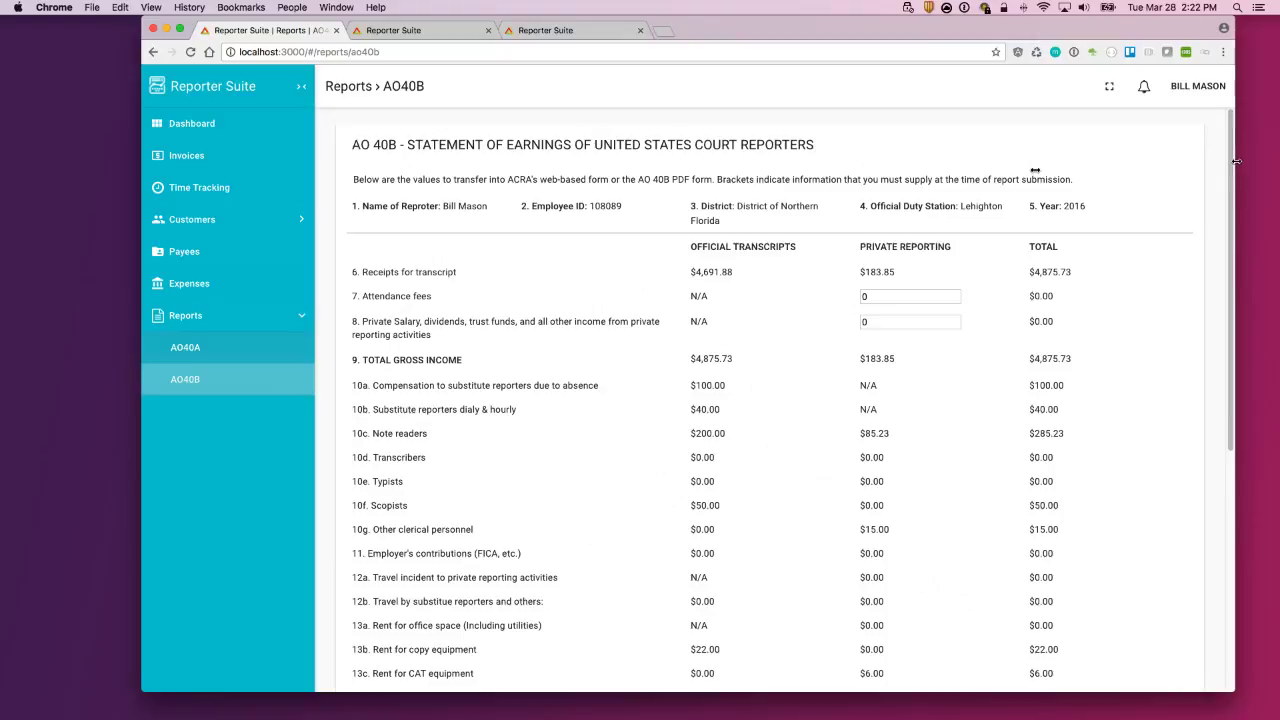
Step: Test the AO40B layout at narrow and phone widths, restore full width, and show the Dashboard
drag(725, 155, 724, 156)
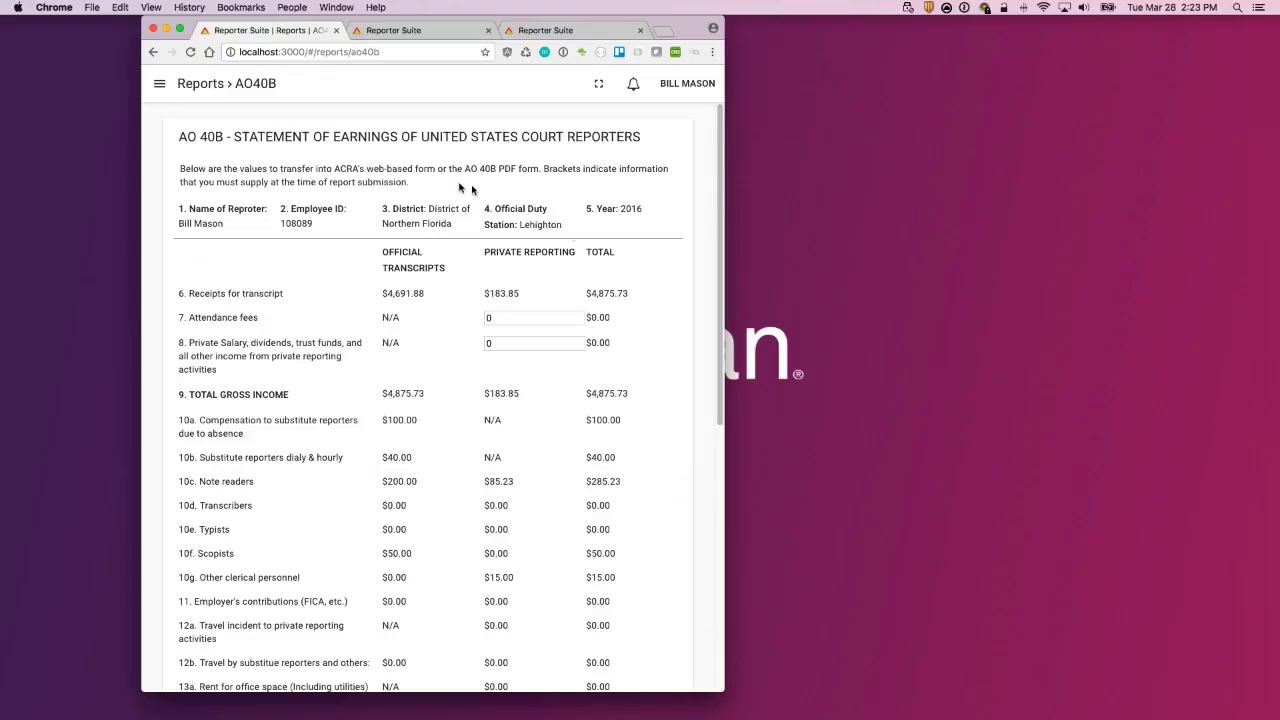
scroll(571, 371, down, 2)
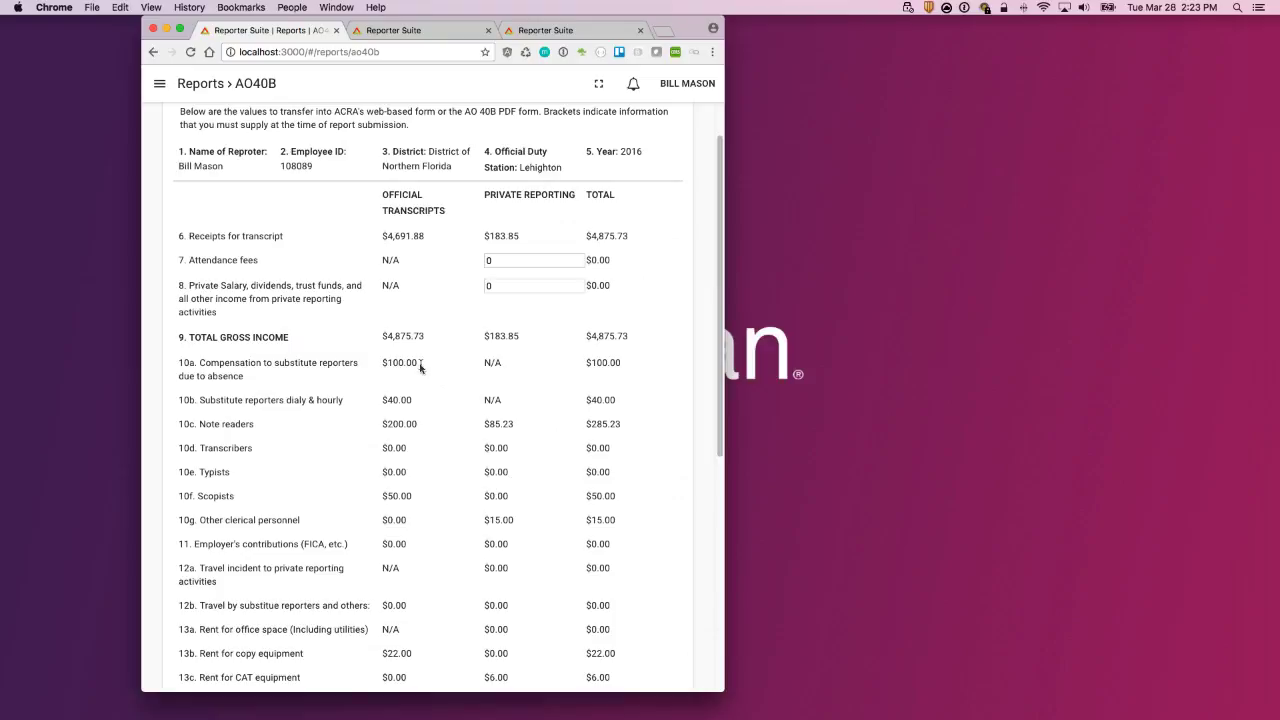
scroll(518, 367, down, 10)
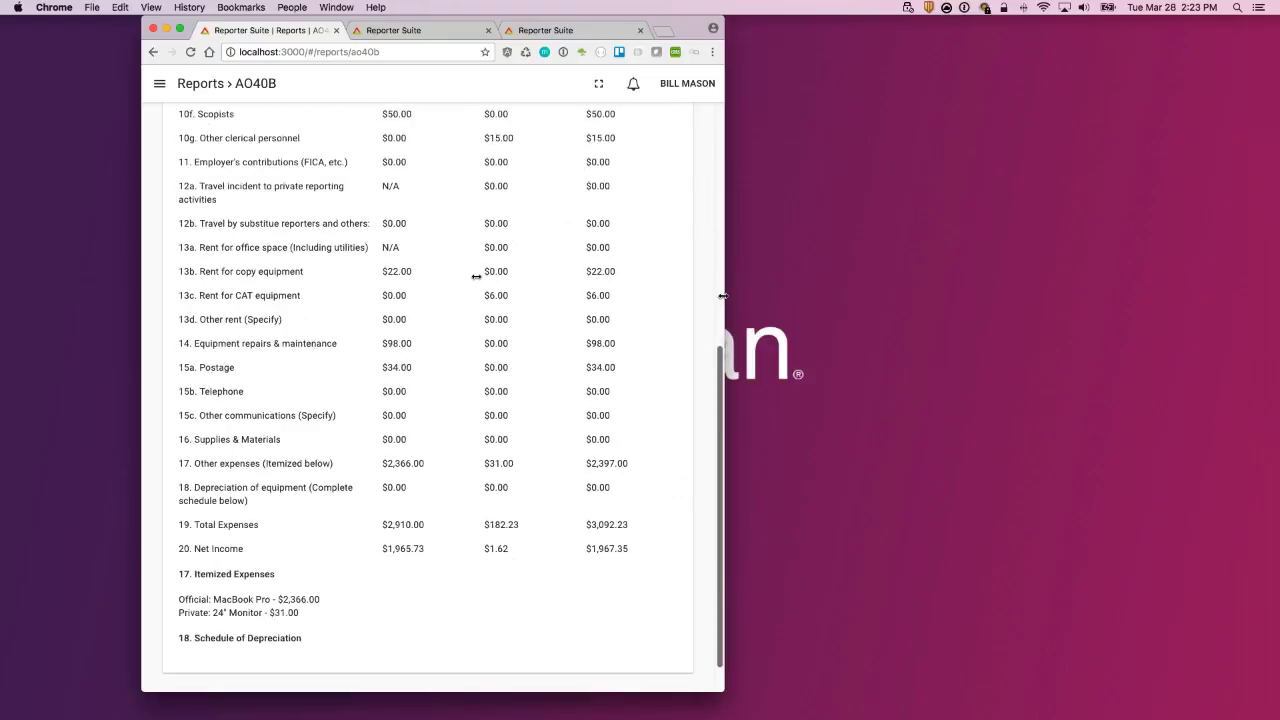
drag(722, 296, 451, 349)
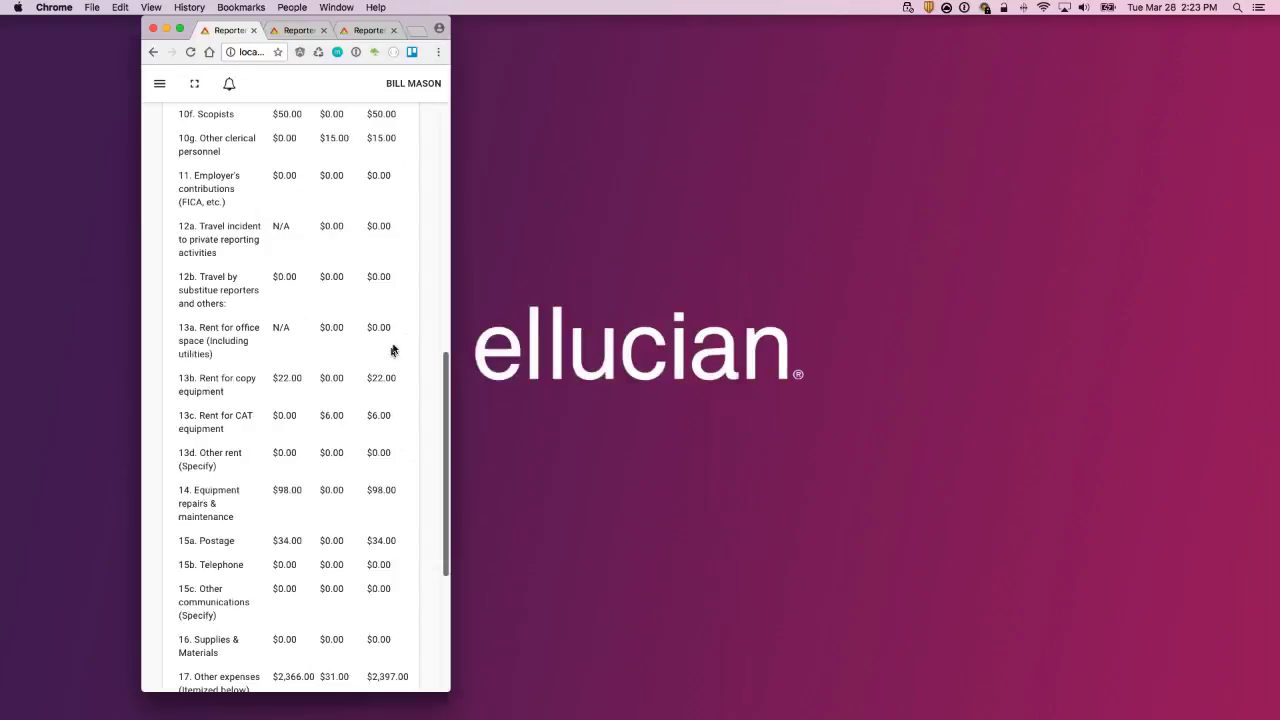
scroll(445, 399, up, 10)
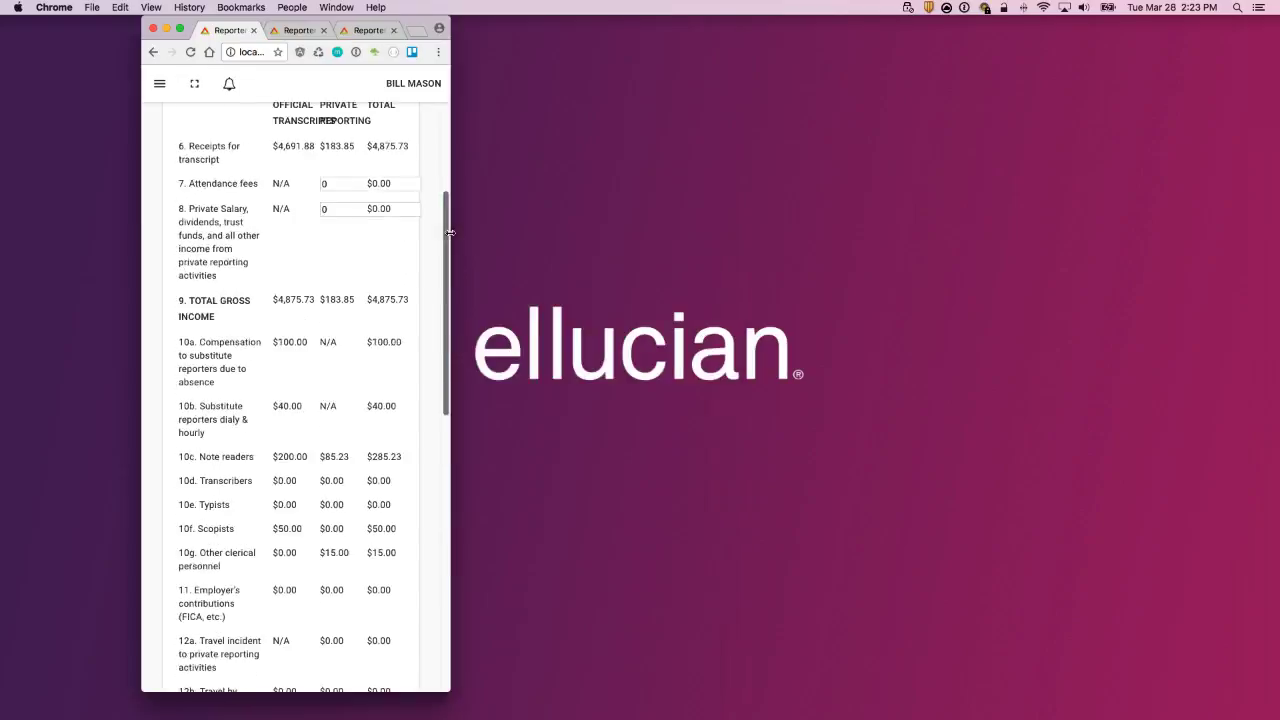
scroll(435, 370, down, 9)
scroll(435, 370, down, 1)
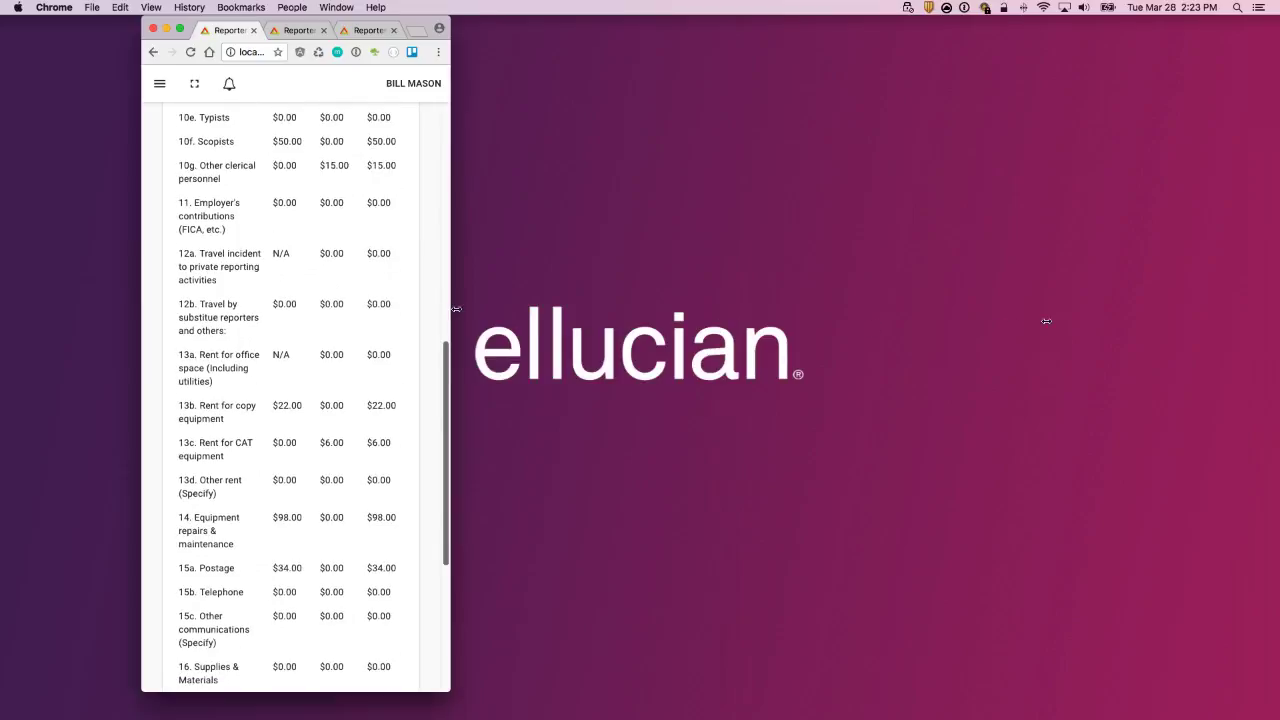
drag(450, 309, 1046, 321)
scroll(813, 461, up, 1)
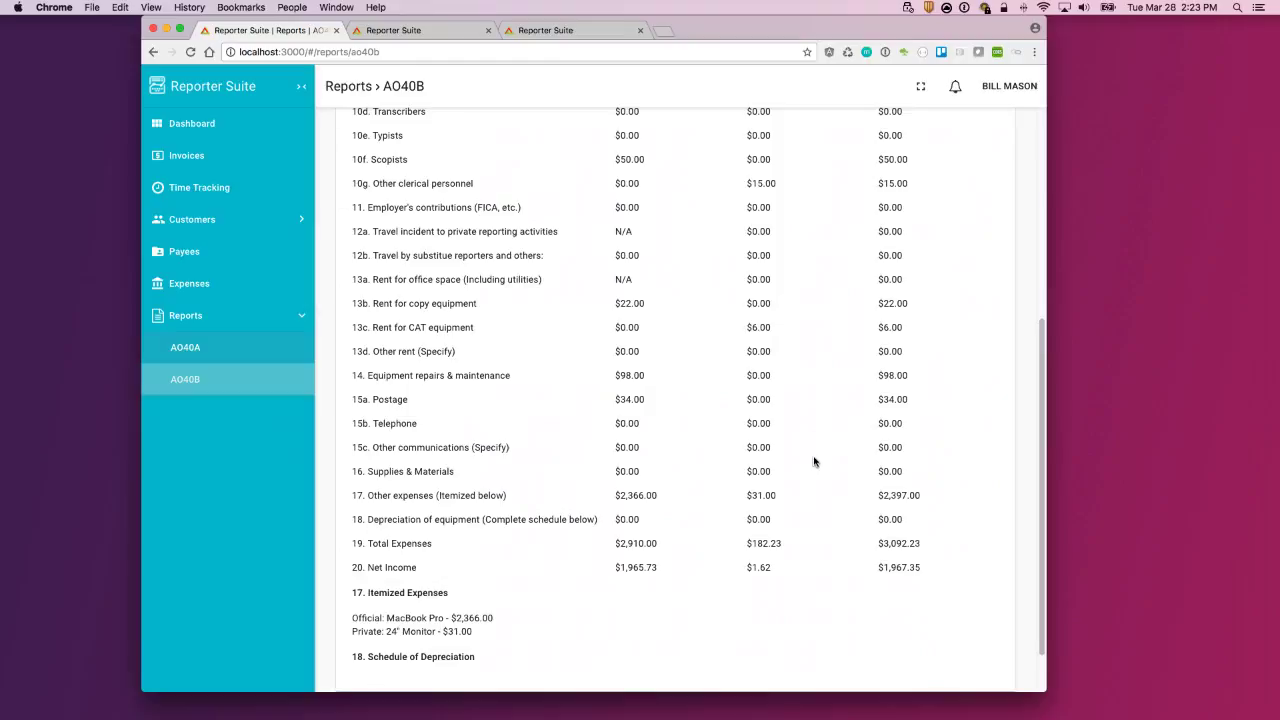
click(196, 128)
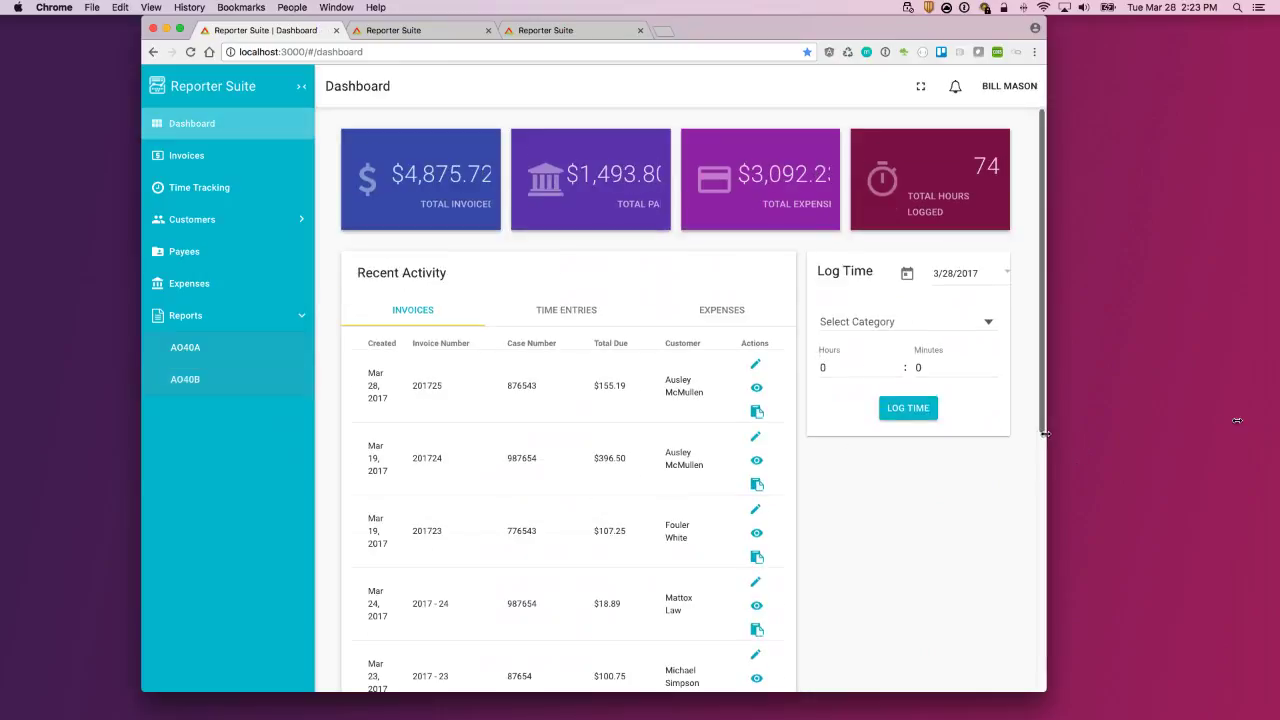
Step: Restore full window width, preview printable invoice 201725, and cancel its print dialog
drag(1236, 420, 1236, 421)
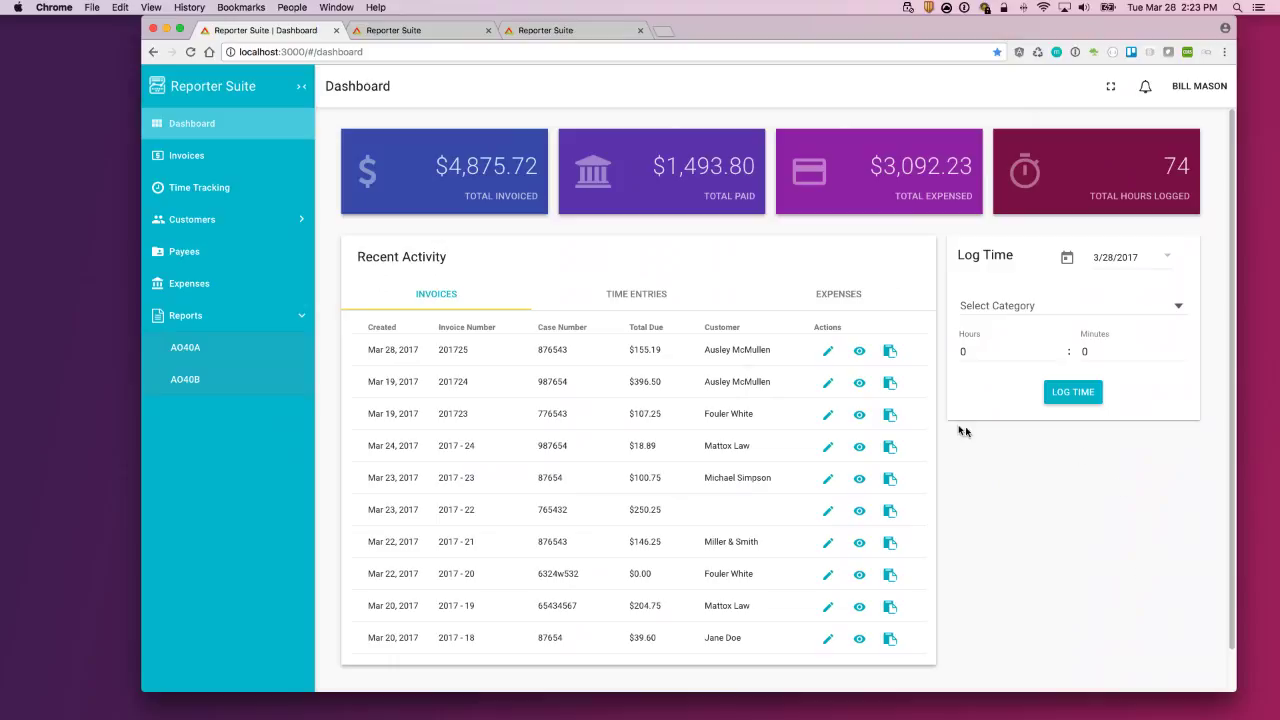
click(860, 353)
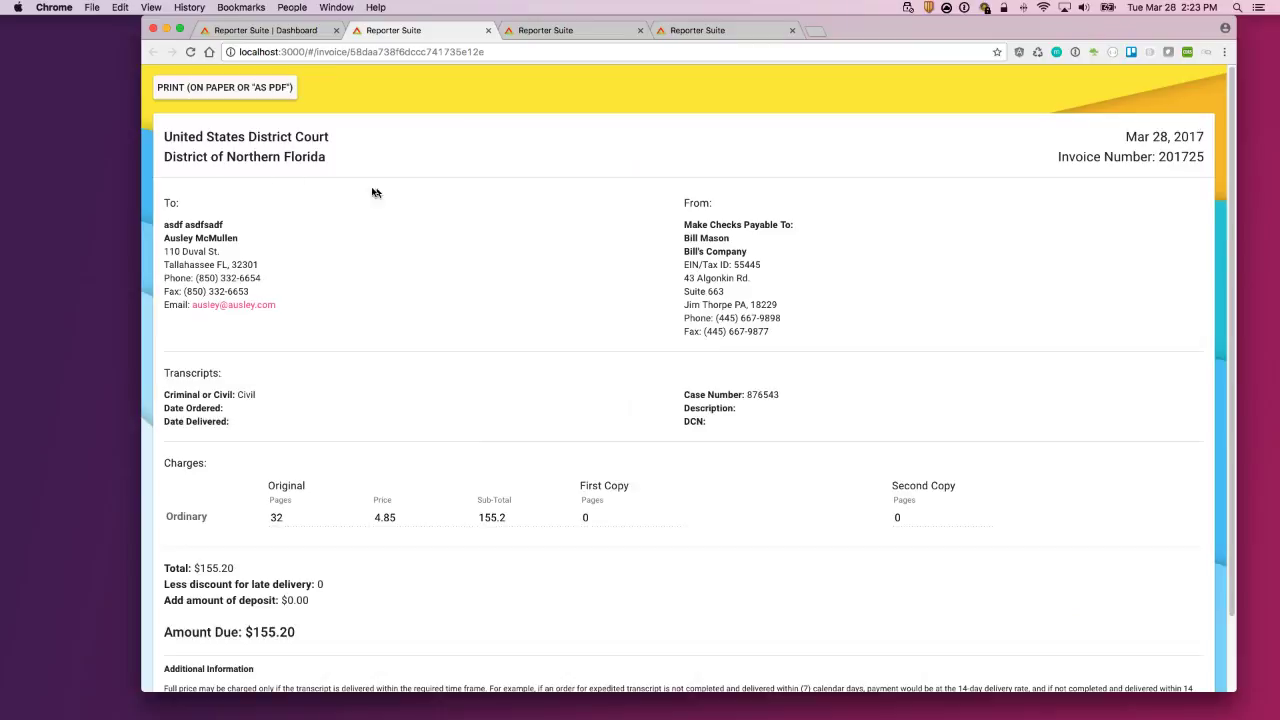
scroll(870, 254, down, 2)
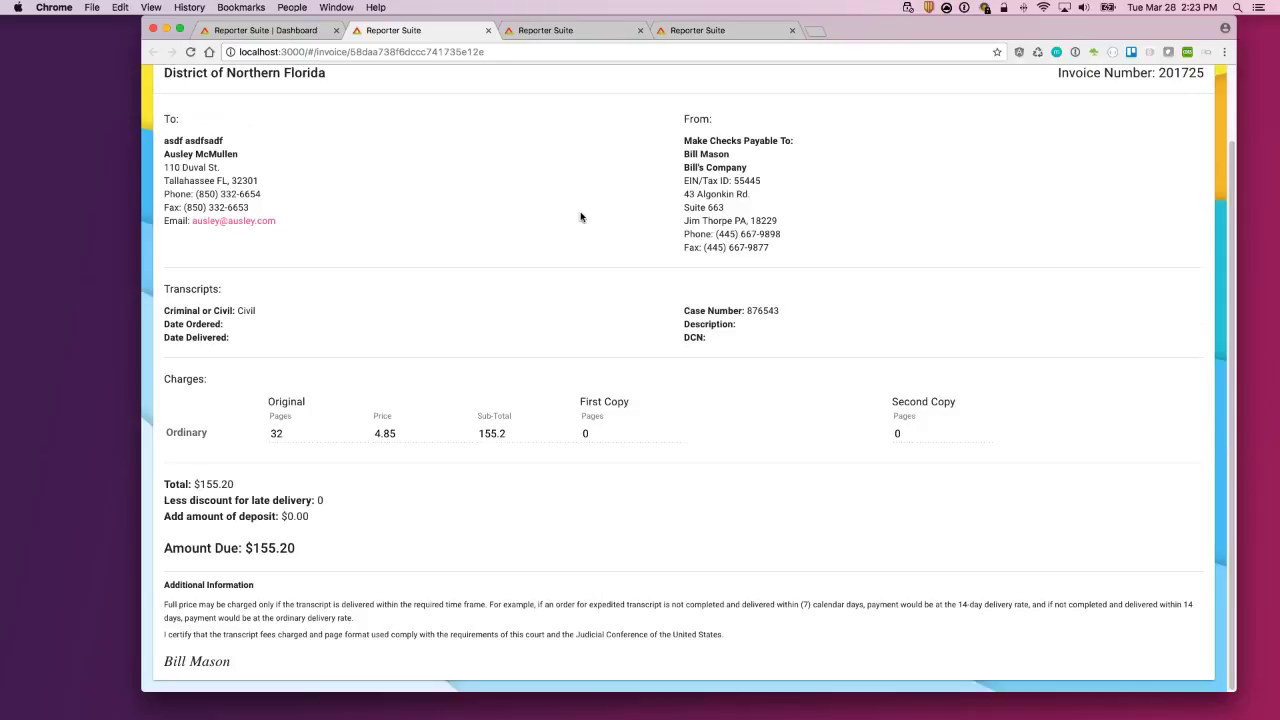
scroll(586, 223, up, 2)
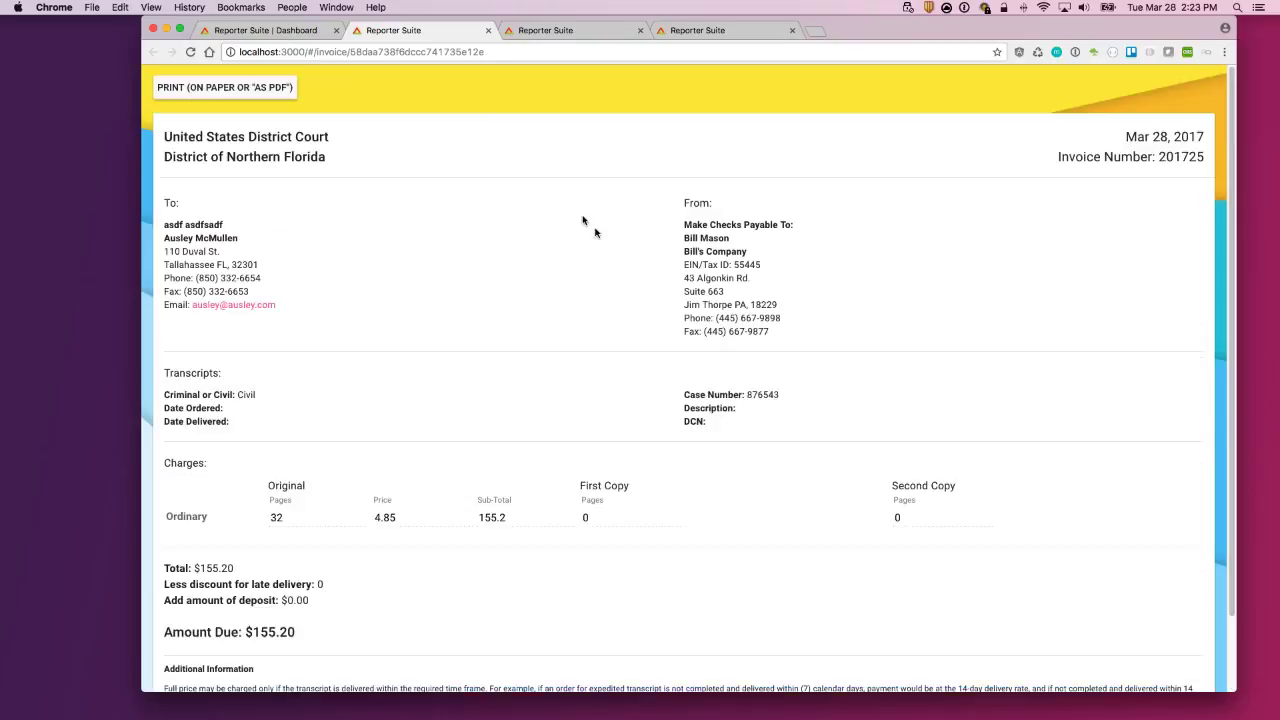
click(231, 88)
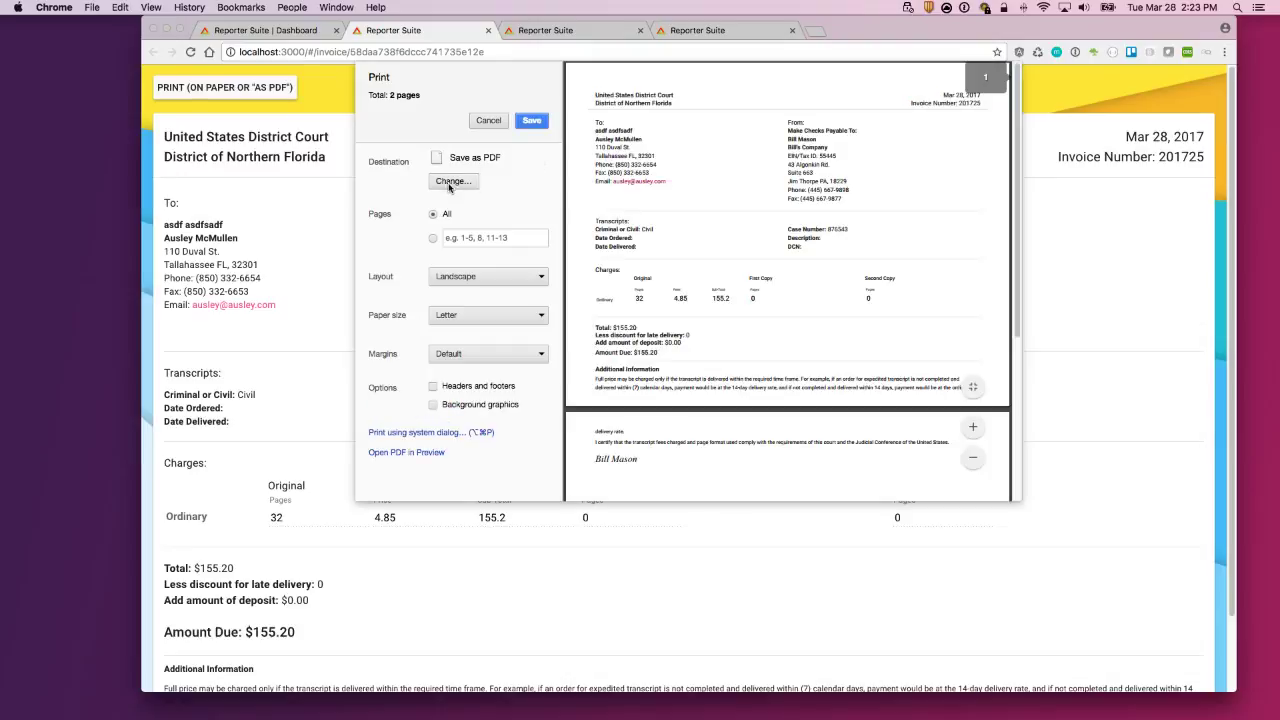
click(488, 120)
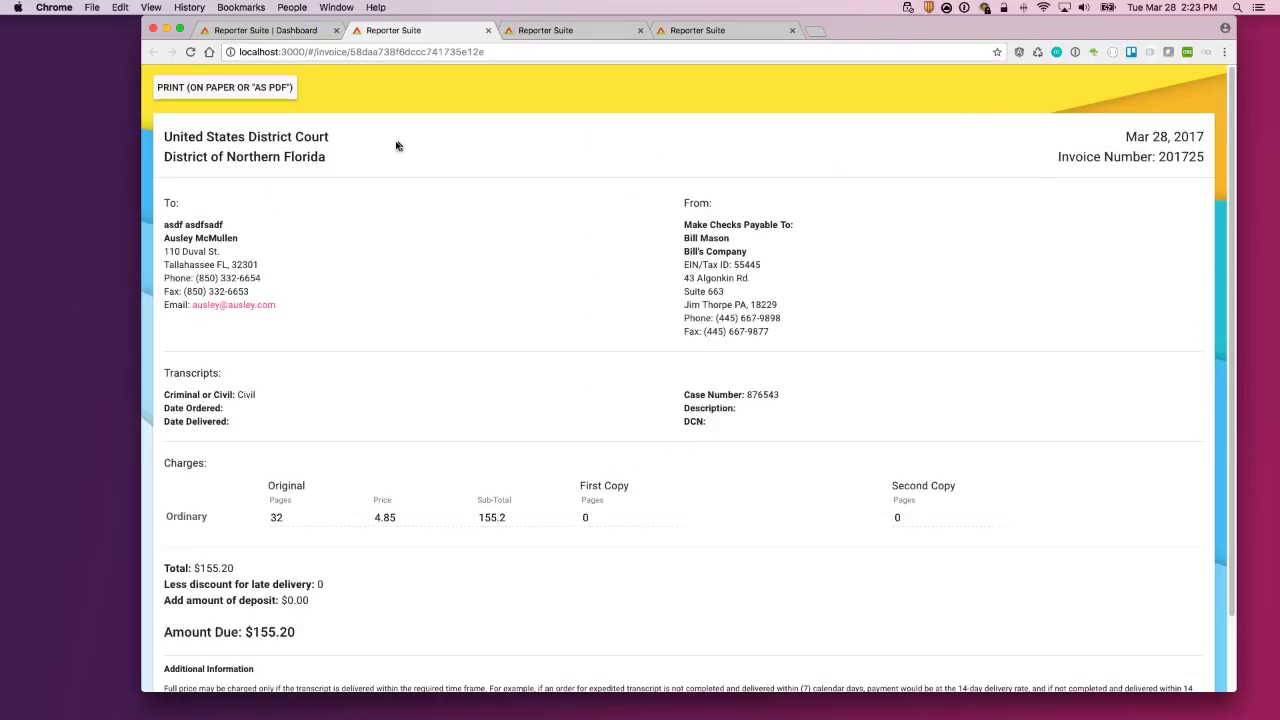
Step: Return to the Dashboard tab and close the leftover invoice tab
click(445, 55)
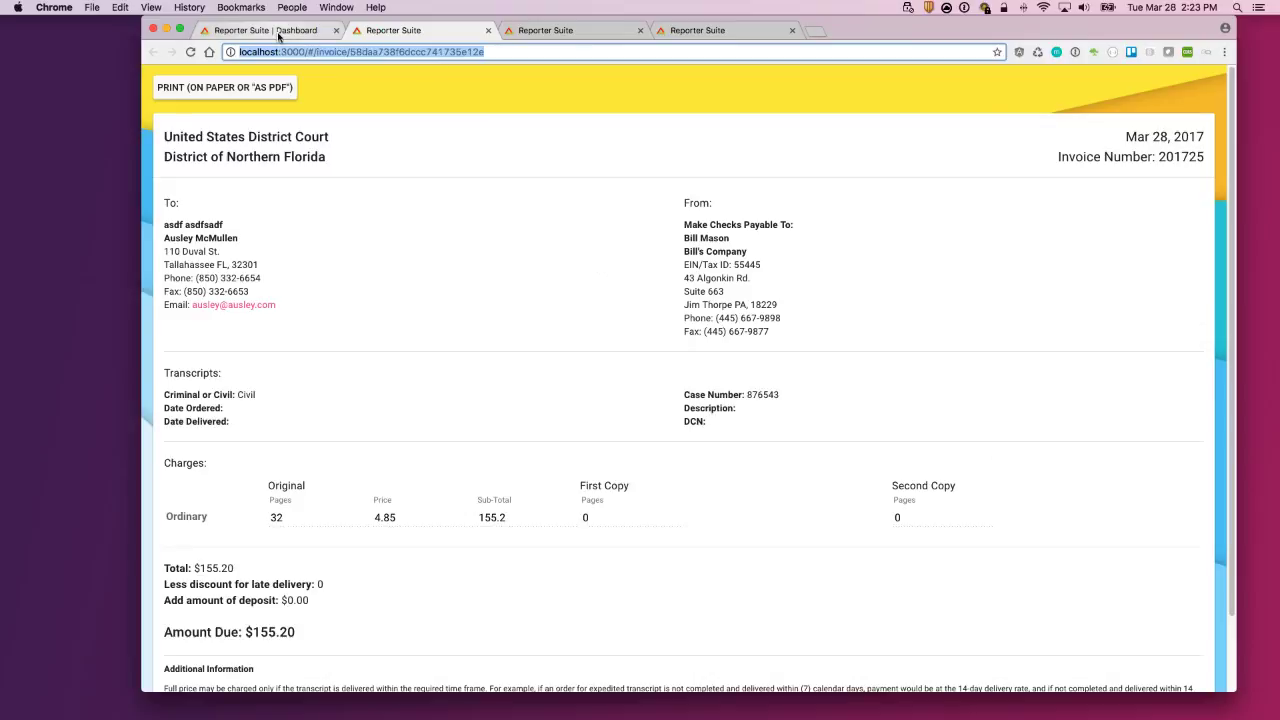
click(279, 31)
click(640, 31)
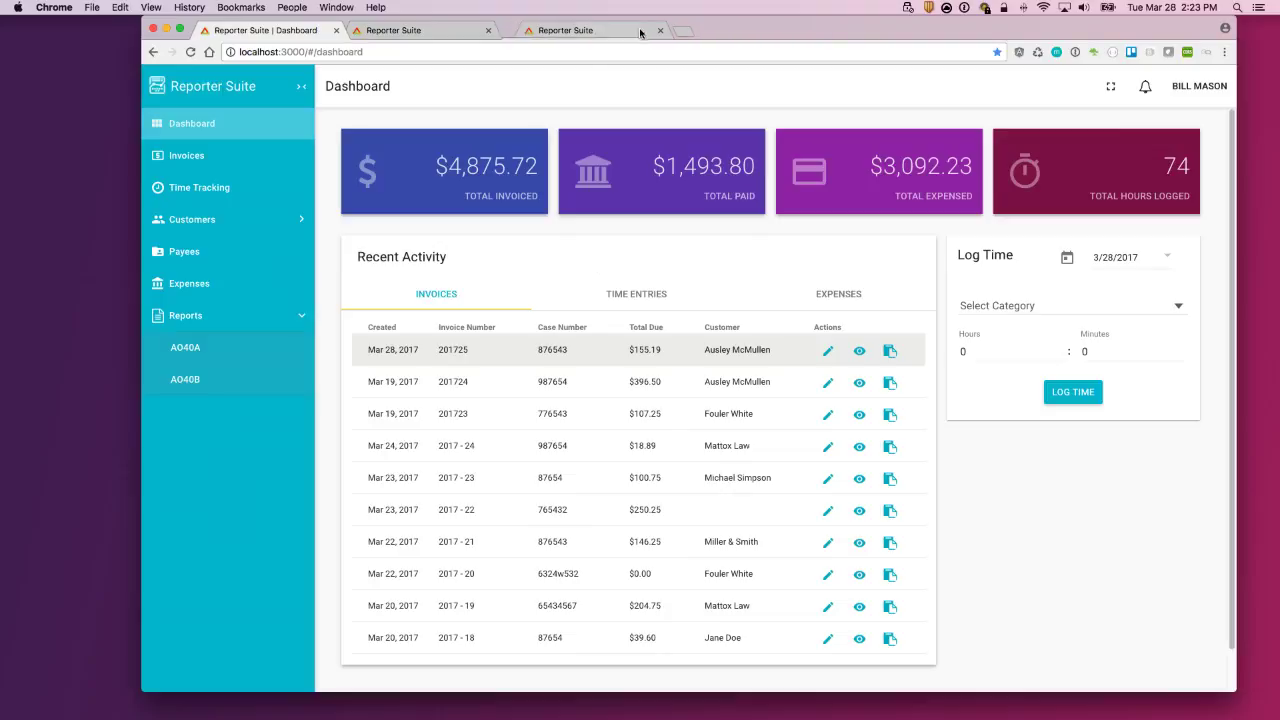
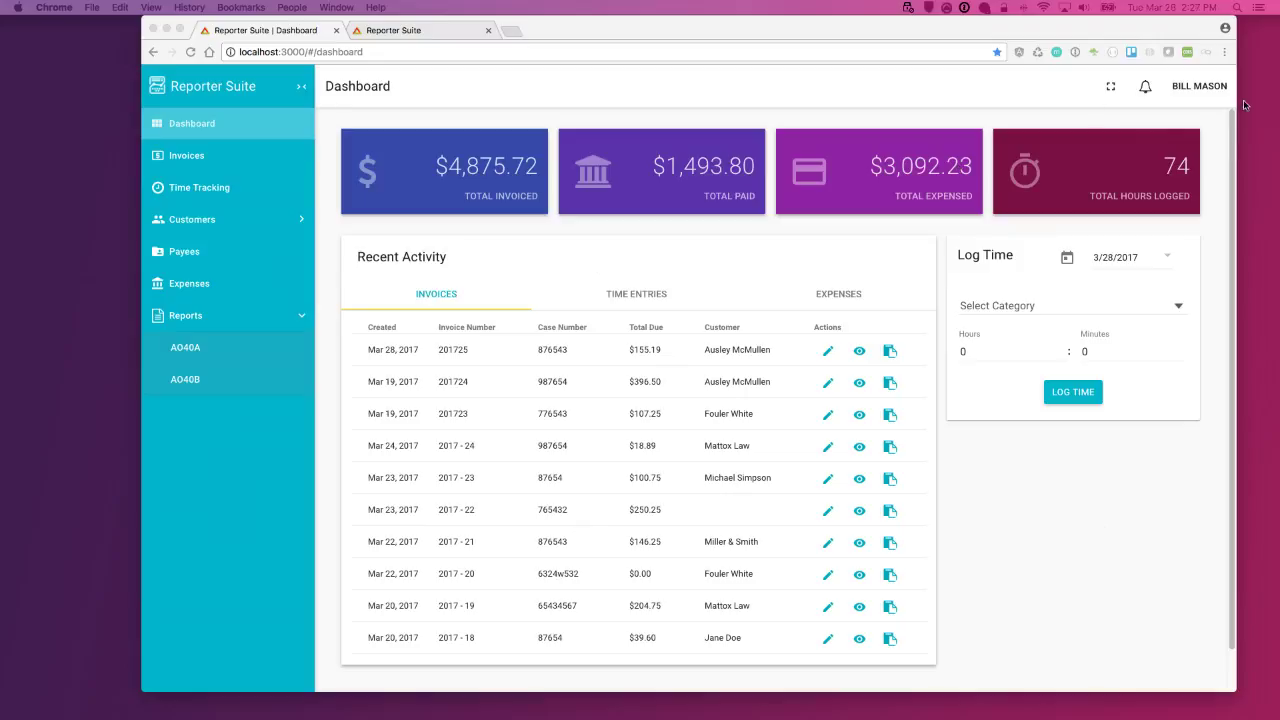
Step: Open Settings from the user menu to show the tax ID, duty station and invoice name
click(1212, 88)
click(1108, 91)
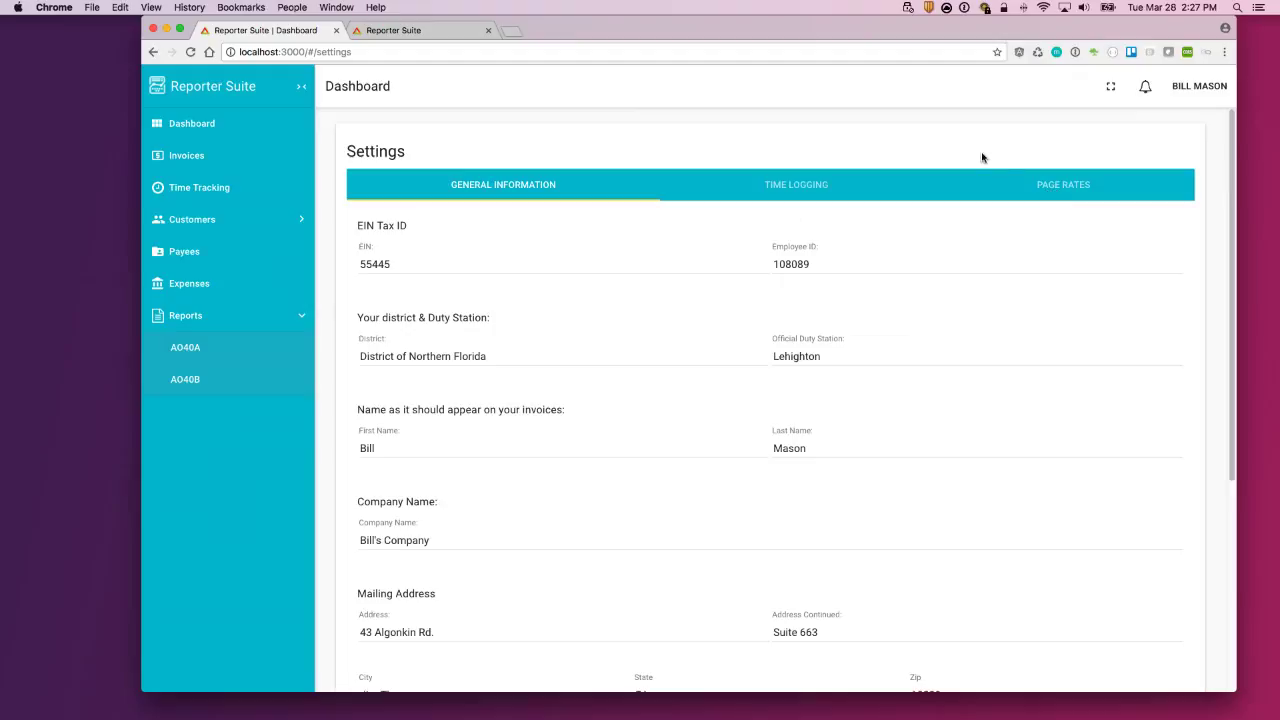
Step: Sort the Payees list by category, name and account number, each in both directions
click(198, 251)
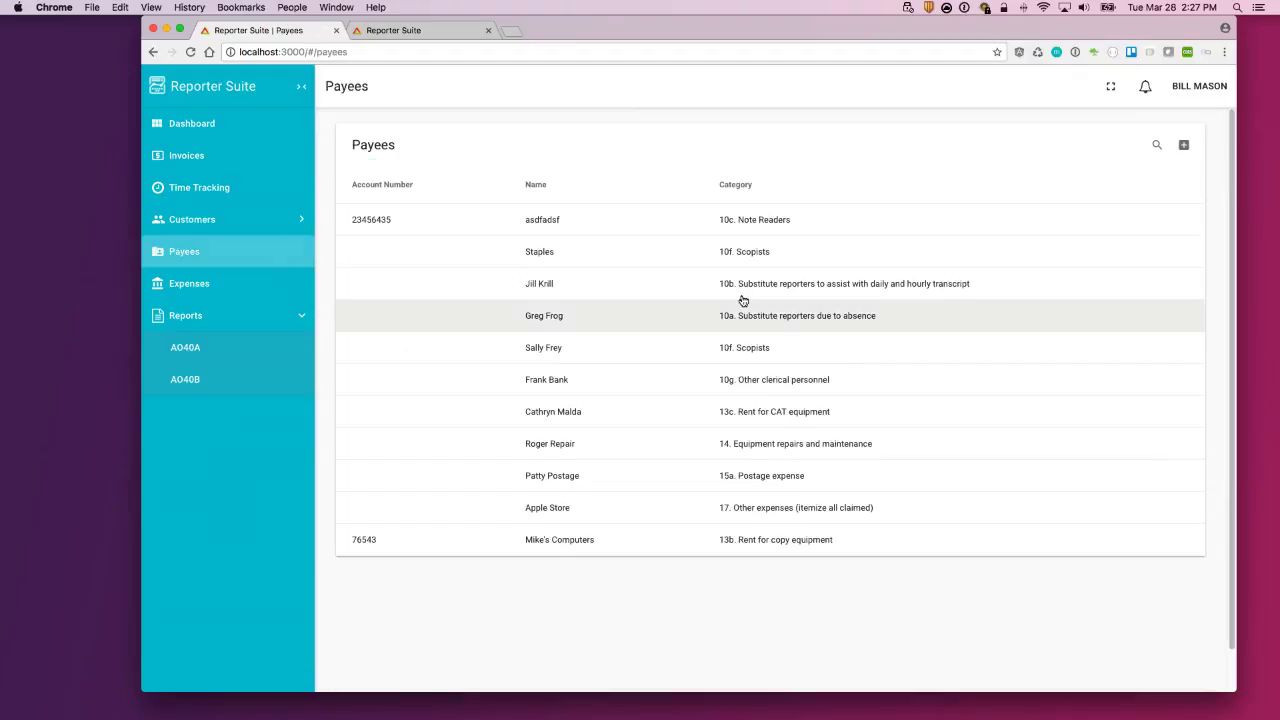
click(757, 186)
click(757, 186)
click(547, 185)
click(547, 185)
click(420, 187)
click(417, 186)
click(549, 186)
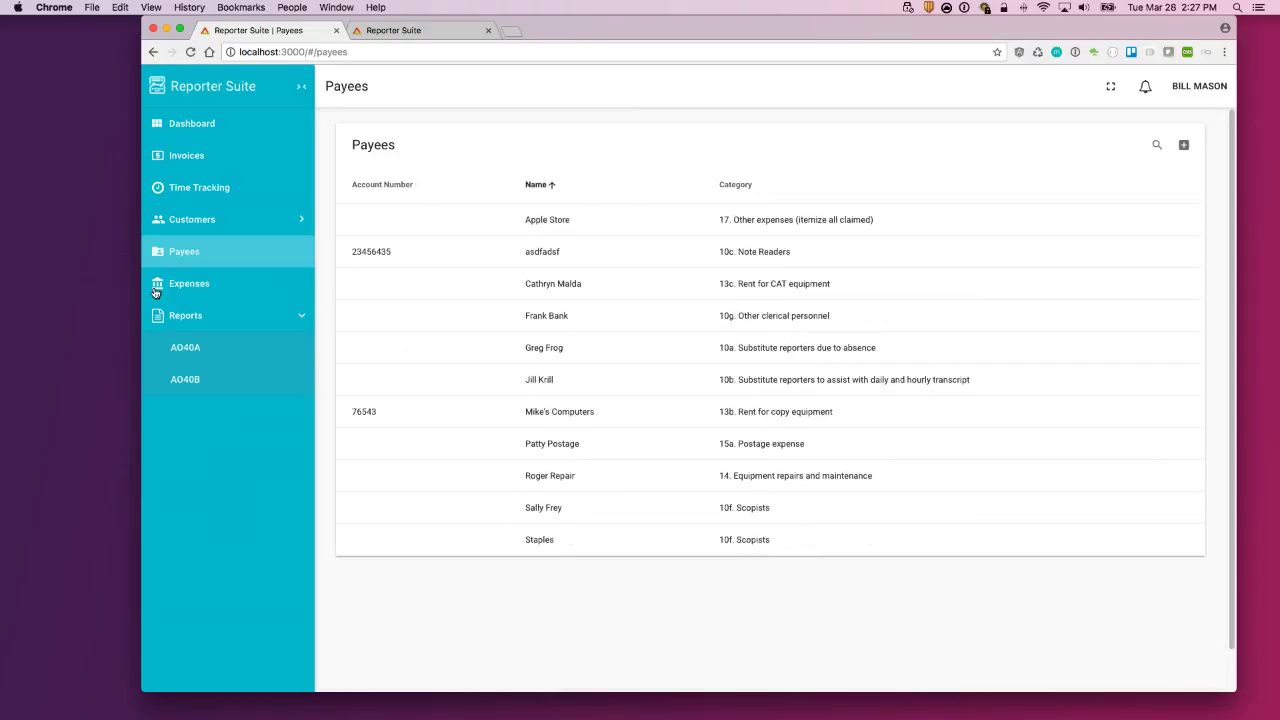
Step: Open Customers › Clients and sort the clients by name
click(207, 219)
click(200, 251)
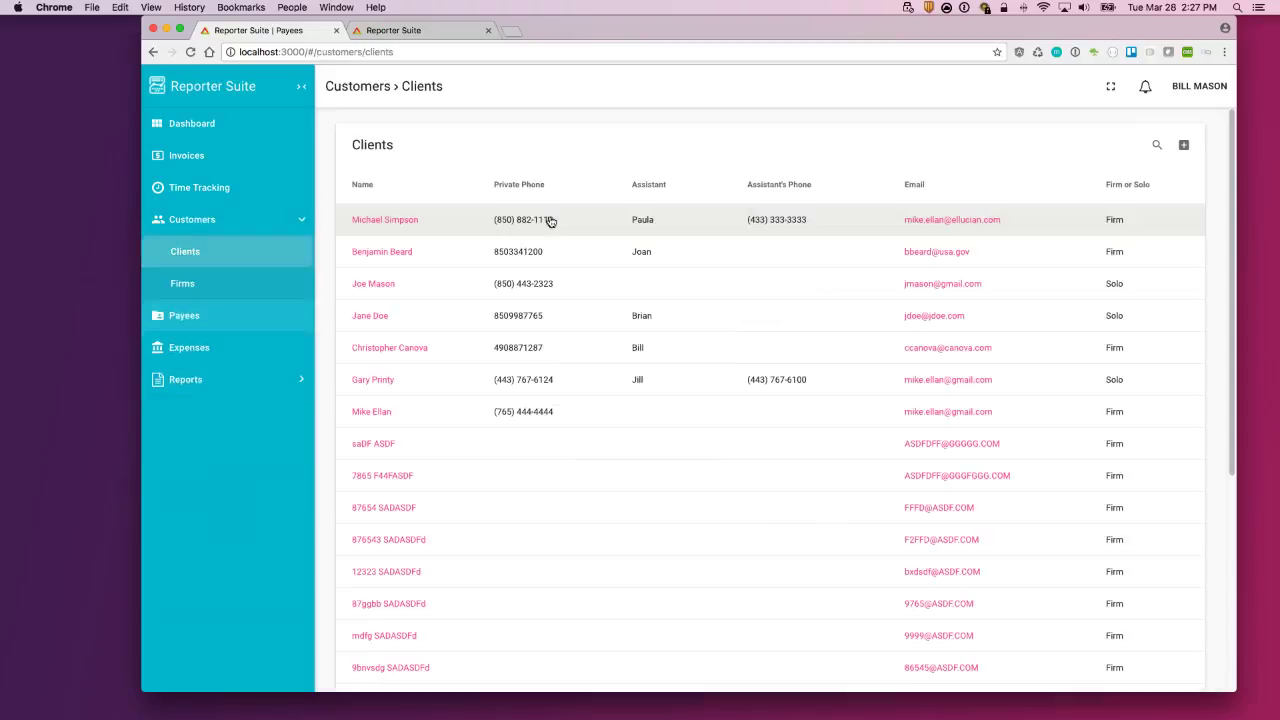
double_click(380, 191)
Step: Show the Invoices list and sort it by Case No., Total Due and Recipient
click(189, 155)
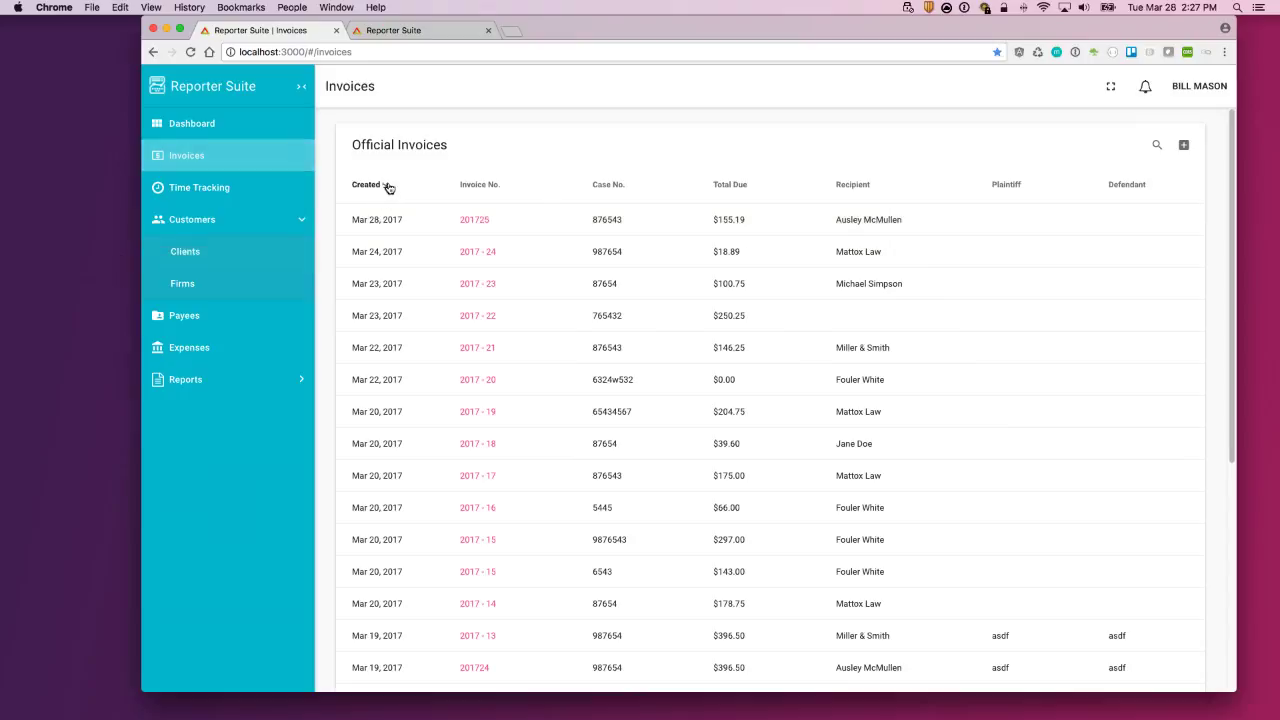
double_click(387, 186)
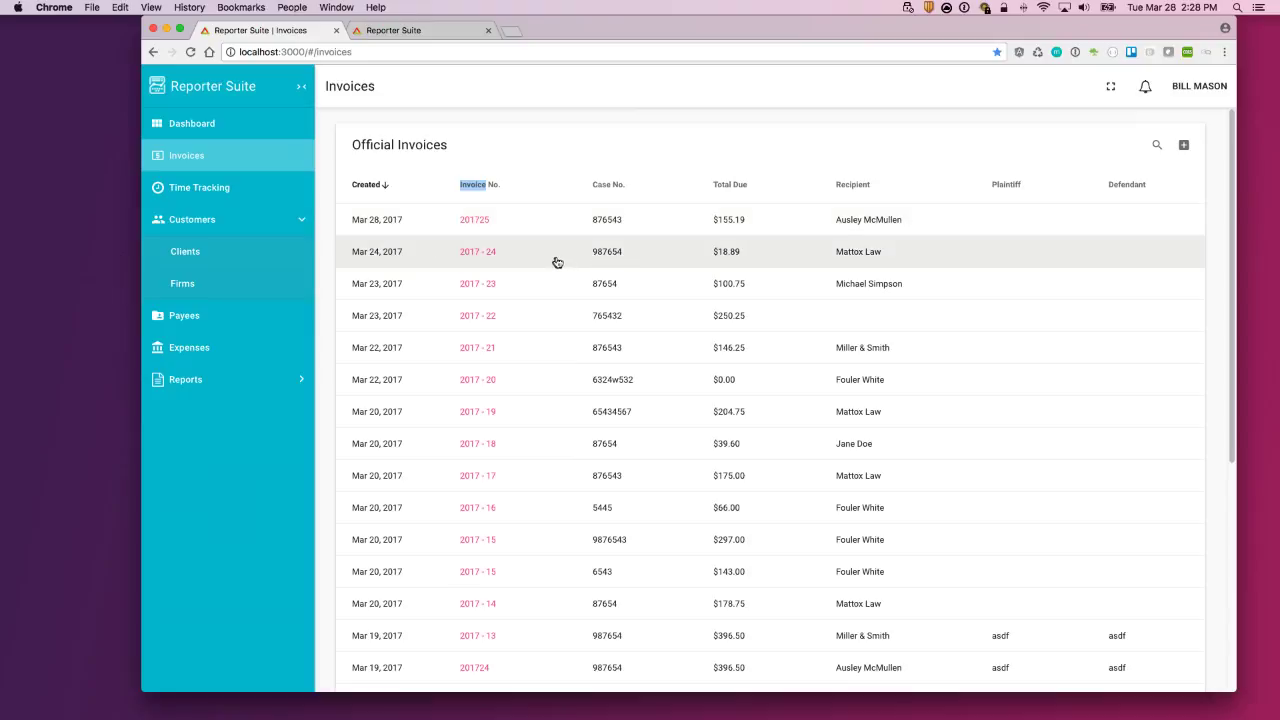
scroll(537, 263, down, 1)
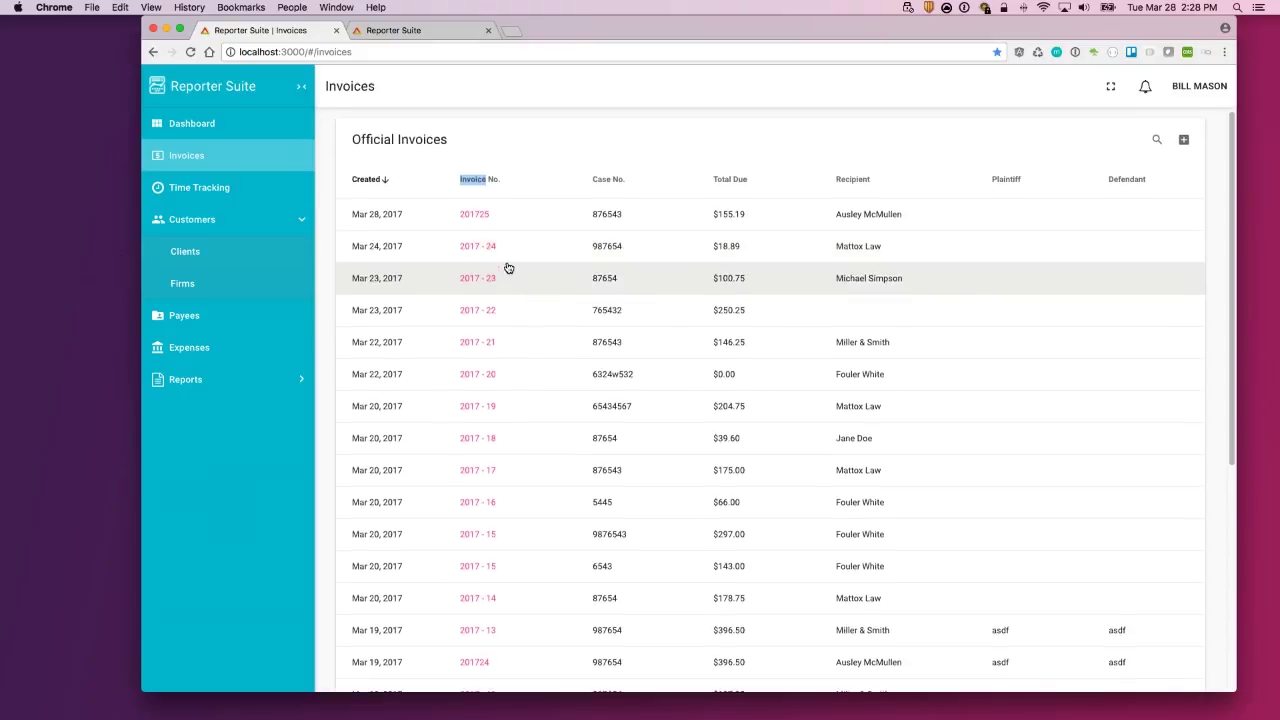
click(629, 181)
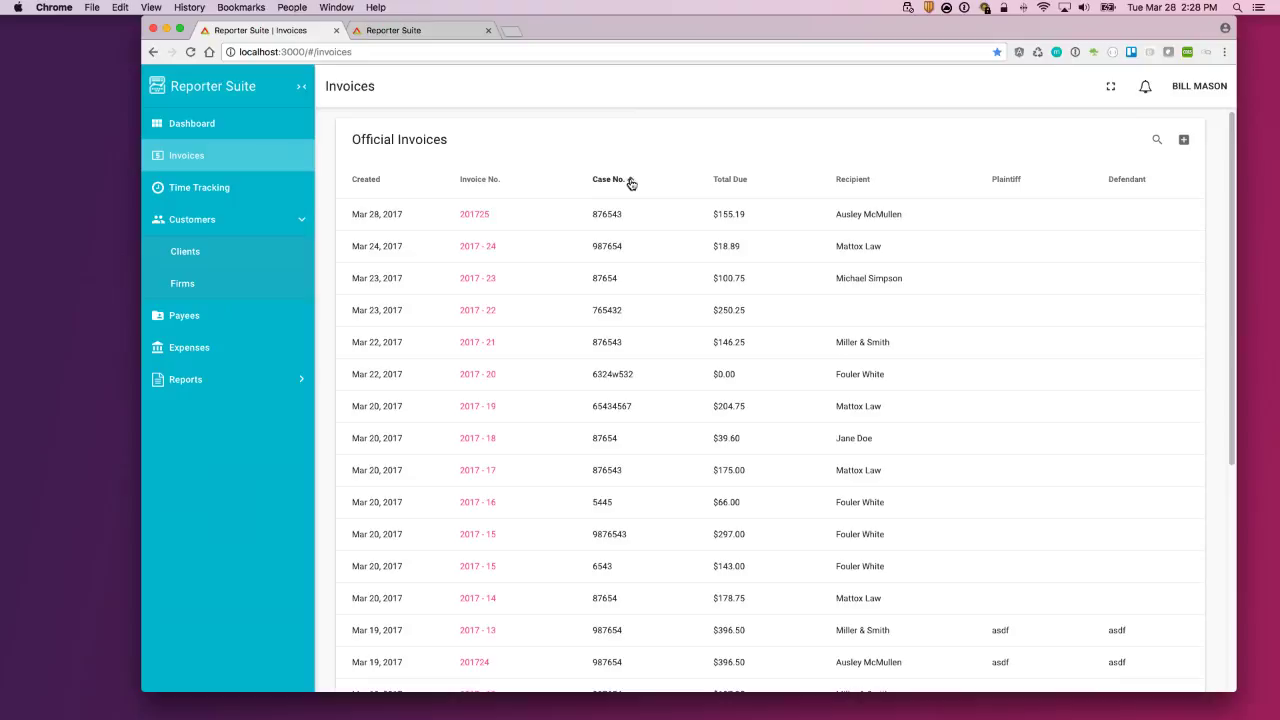
click(754, 181)
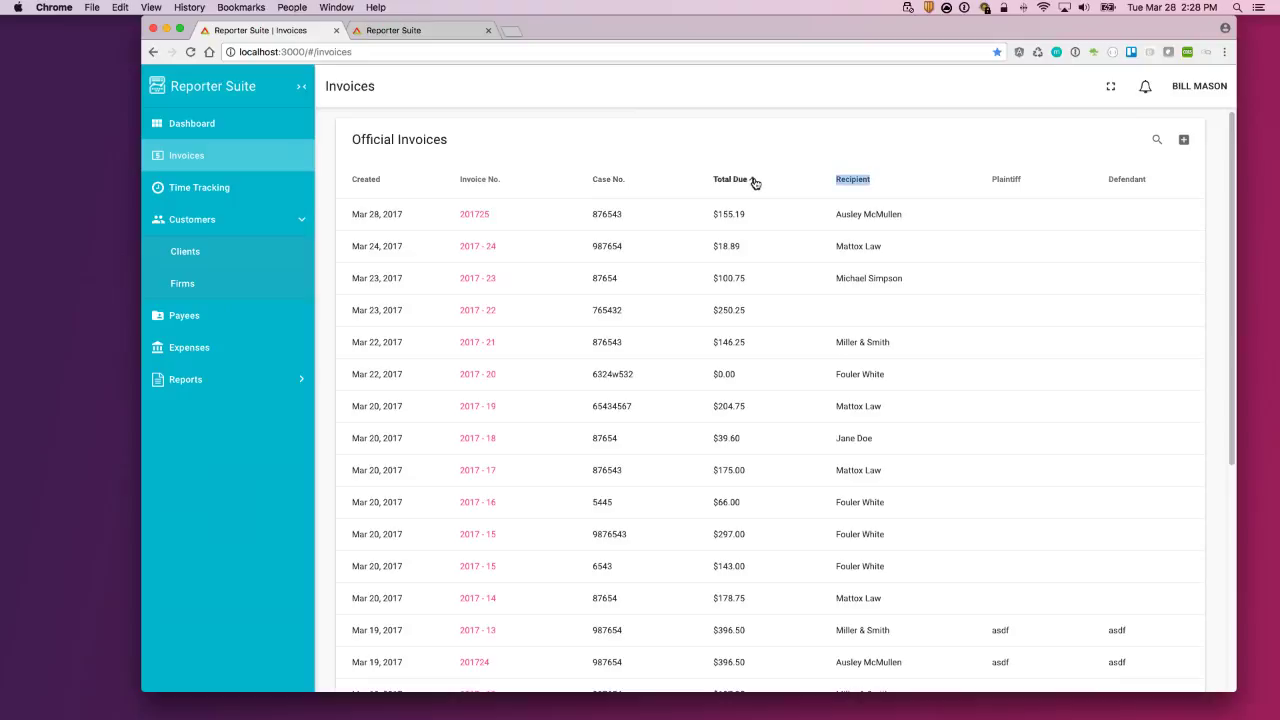
click(877, 182)
Step: Go from the Firms list to Clients and start a new client marked With a Firm
click(230, 284)
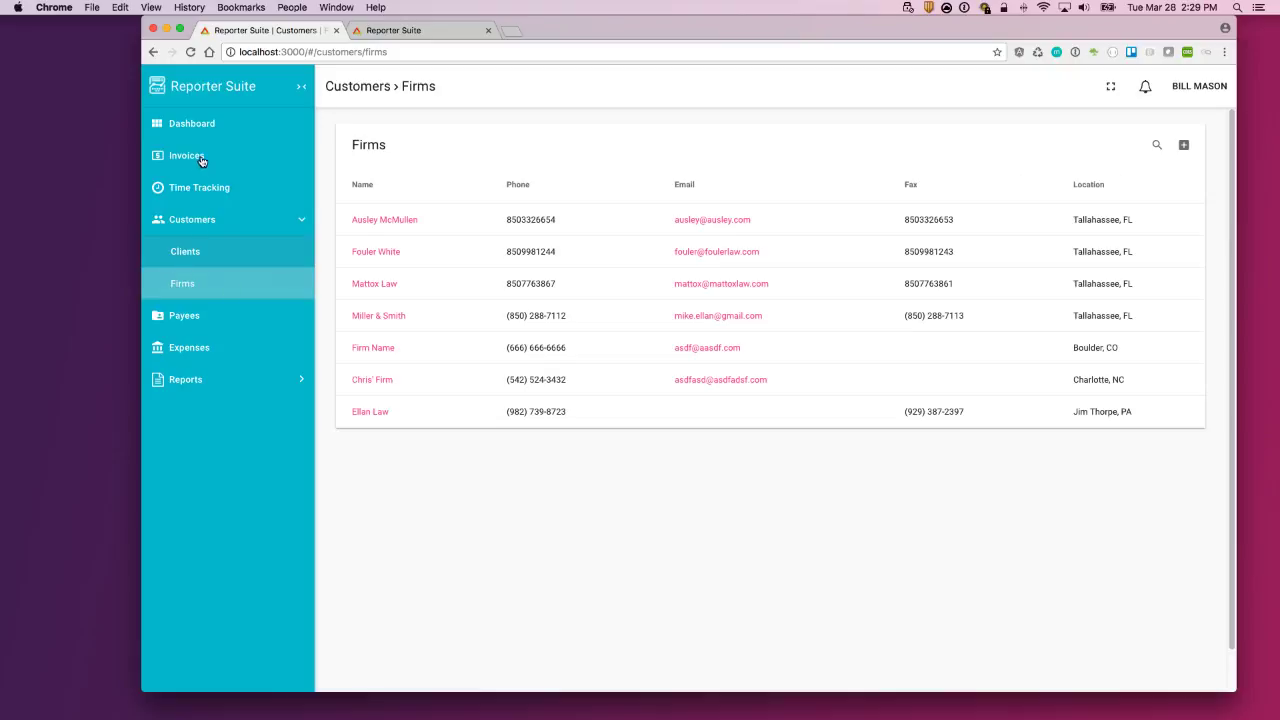
click(255, 261)
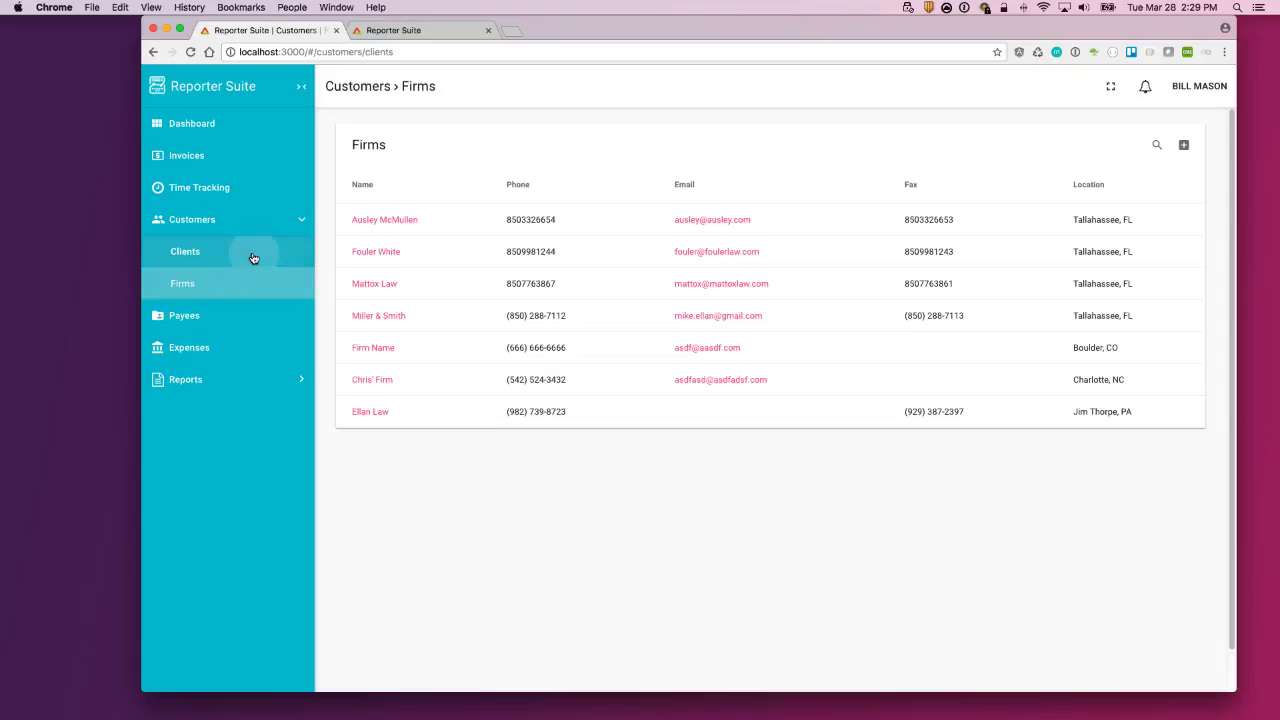
click(1182, 146)
click(396, 466)
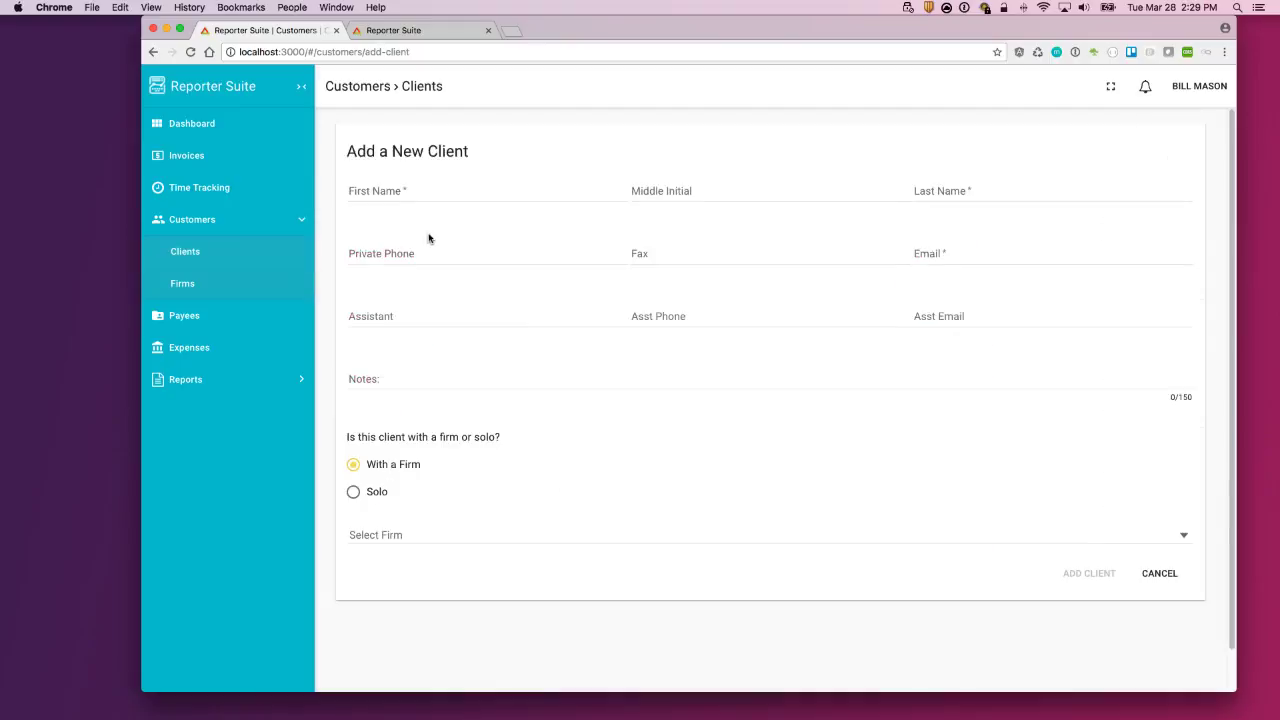
Step: Browse the Select Firm dropdown and close it without choosing a firm
click(409, 193)
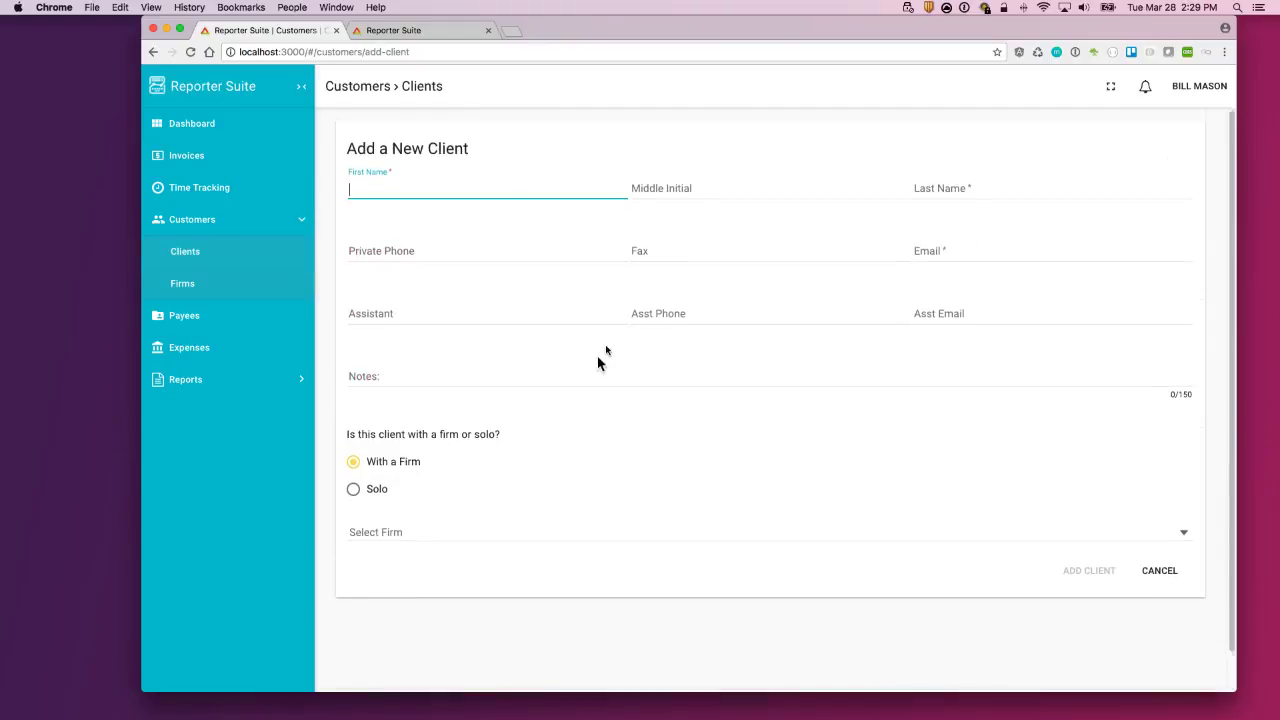
scroll(600, 360, down, 1)
click(440, 500)
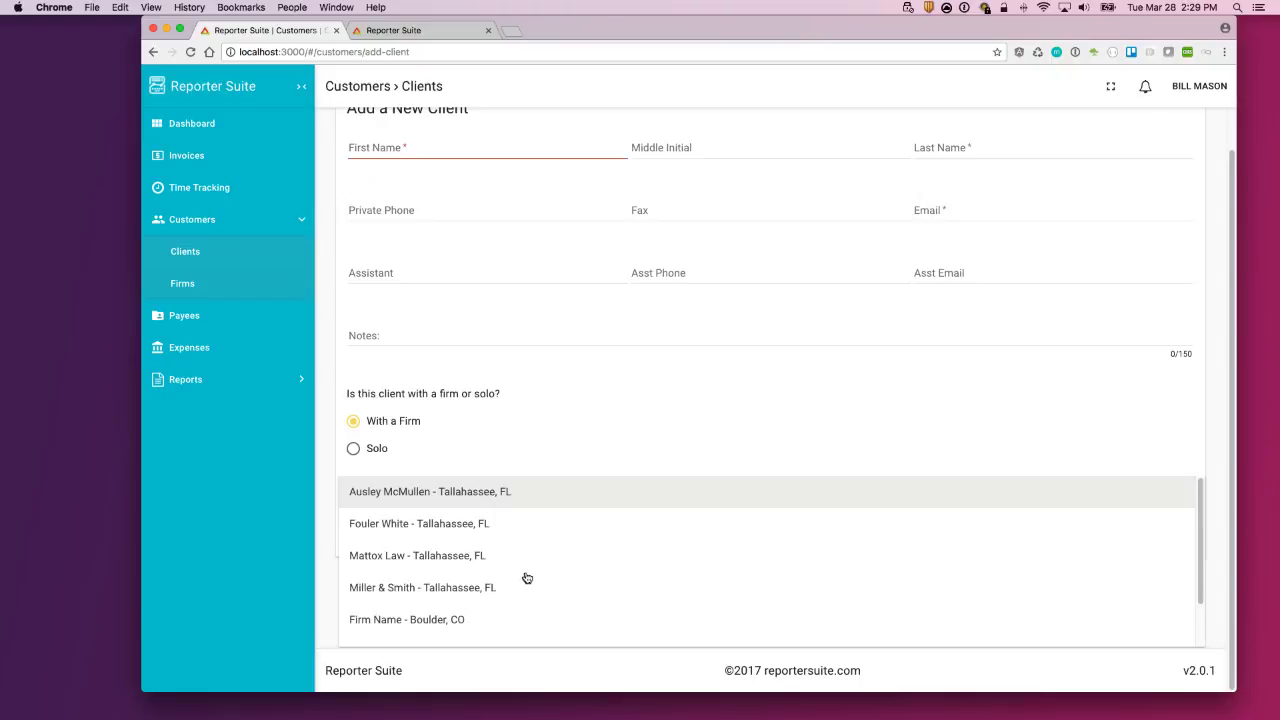
scroll(515, 572, down, 1)
scroll(470, 563, up, 1)
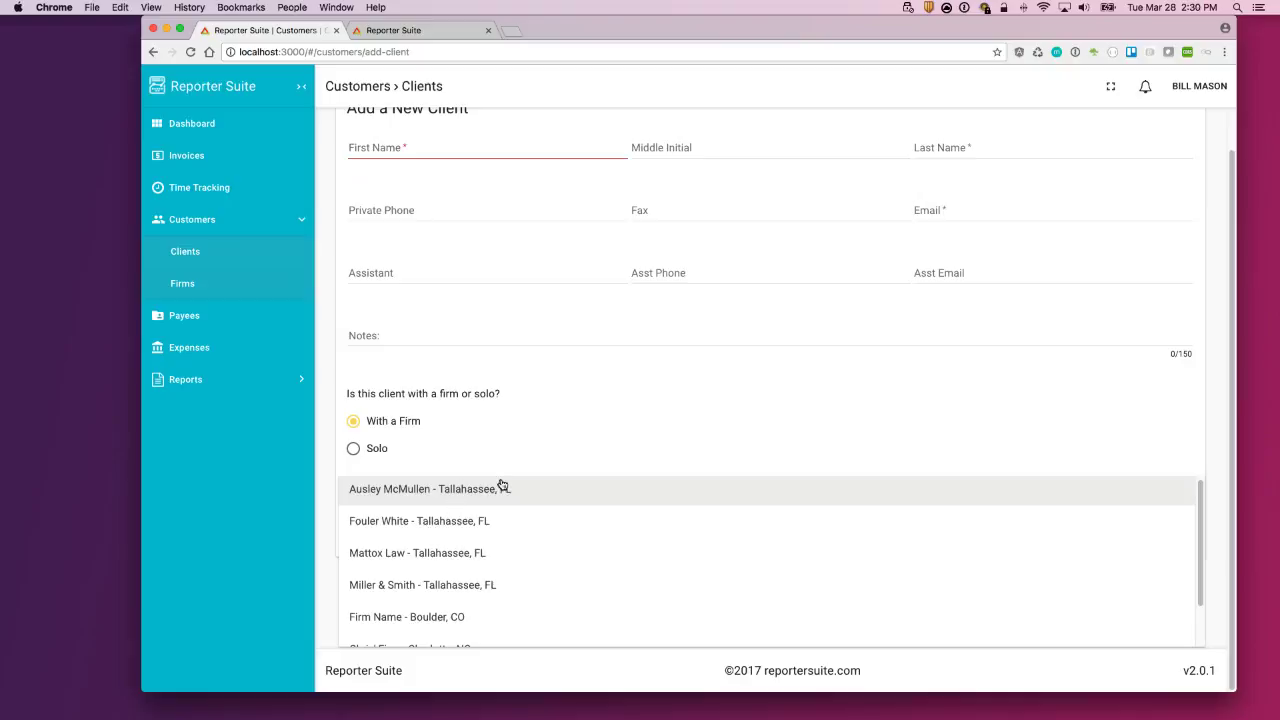
scroll(526, 545, down, 1)
scroll(526, 555, up, 1)
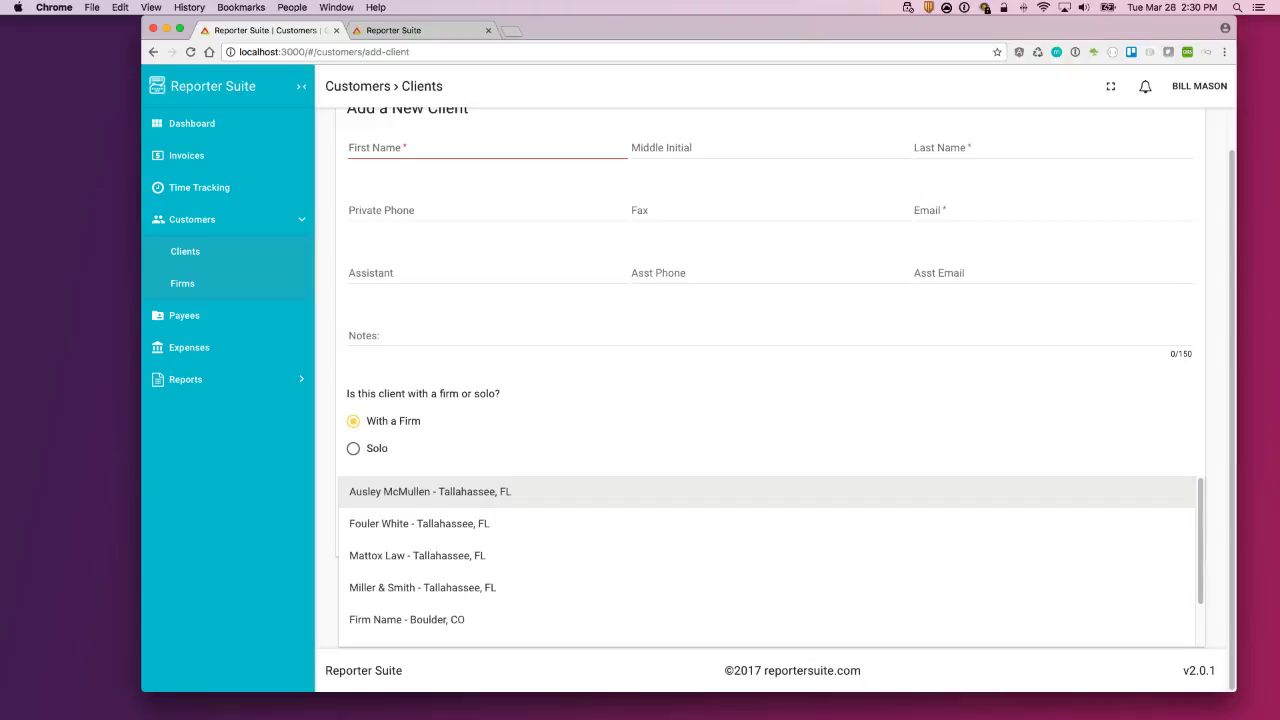
click(217, 196)
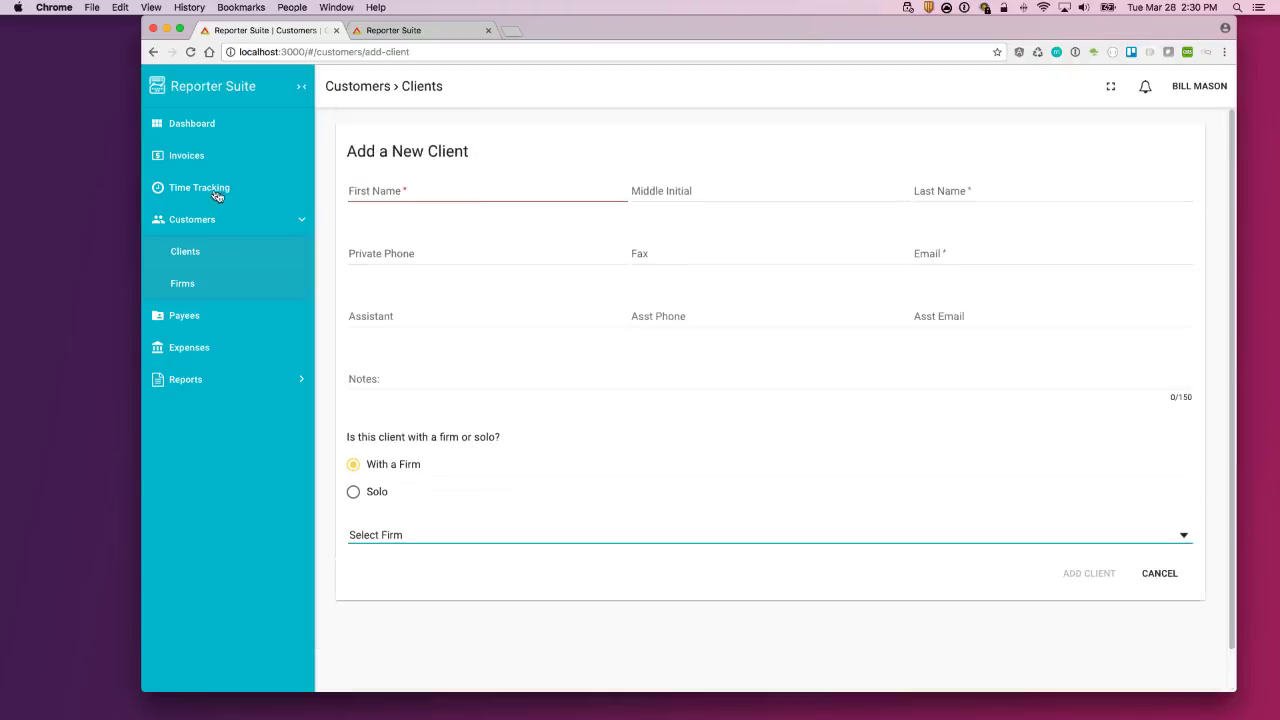
Step: Expand invoice 2017 - 24 in the Invoices list and view it in its own tab
click(194, 153)
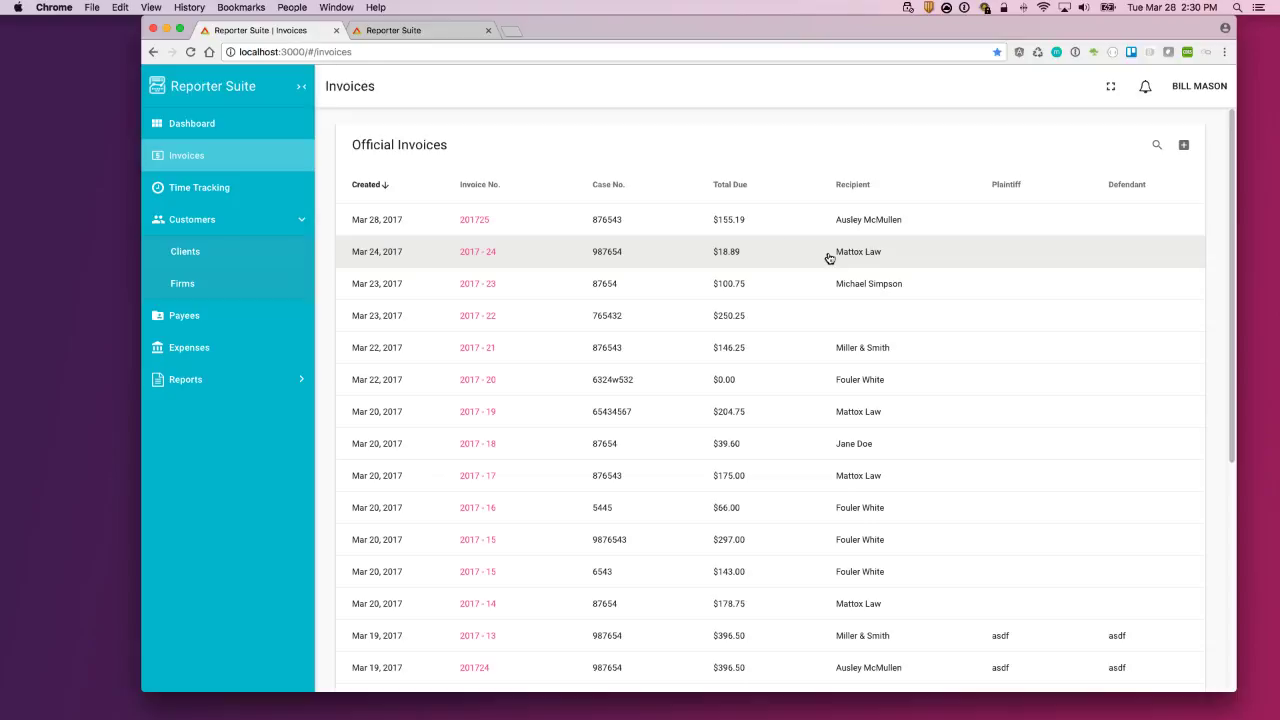
click(745, 255)
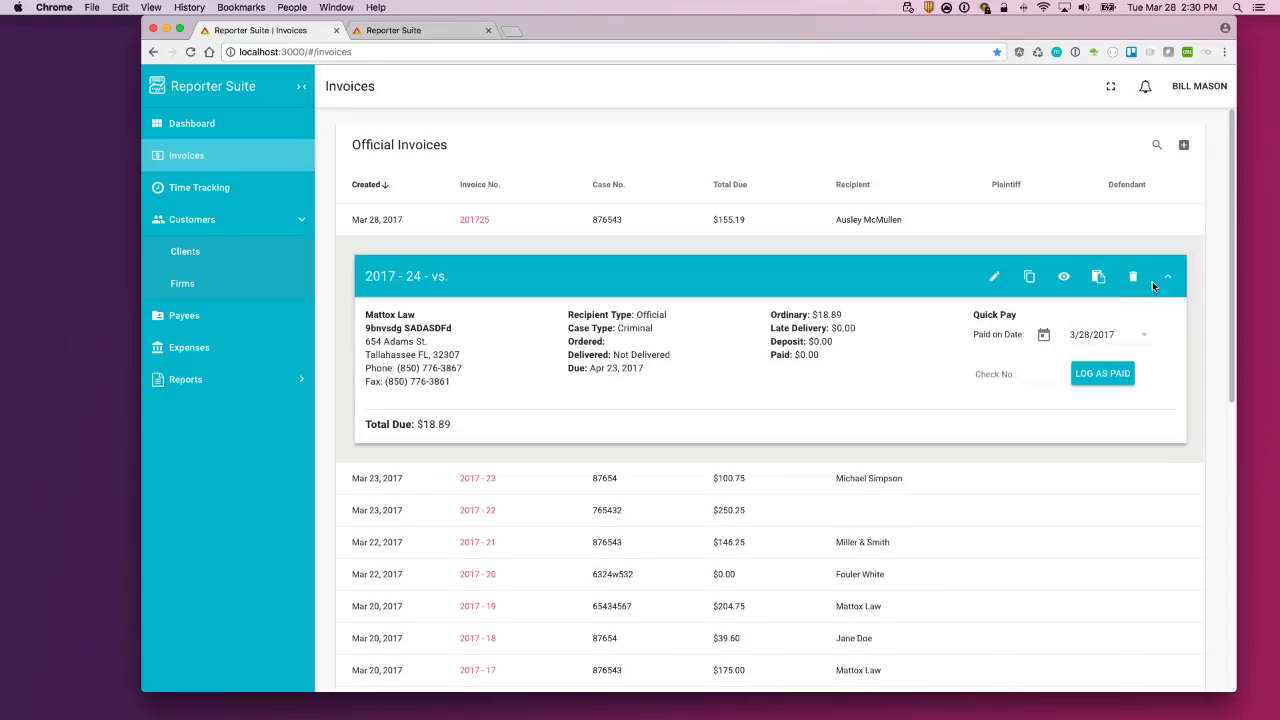
click(1098, 277)
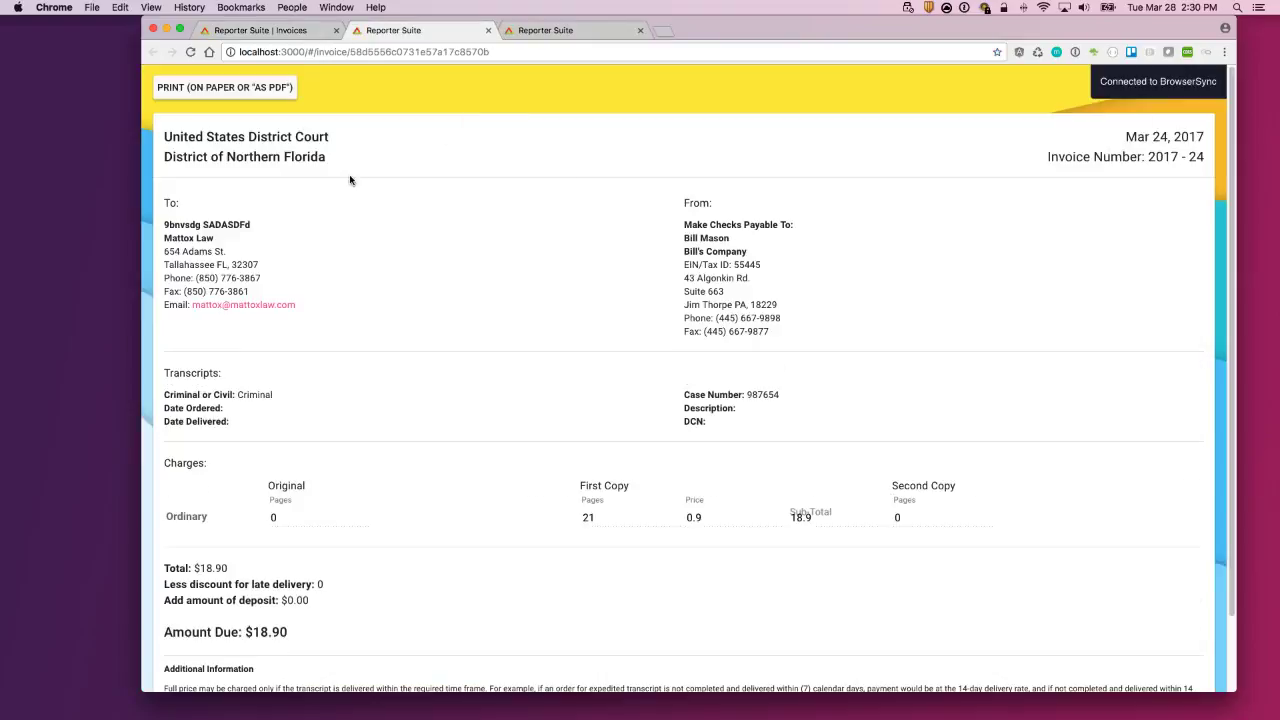
Step: Print invoice 2017 - 24 with the destination set to Save as PDF, then Save
click(243, 87)
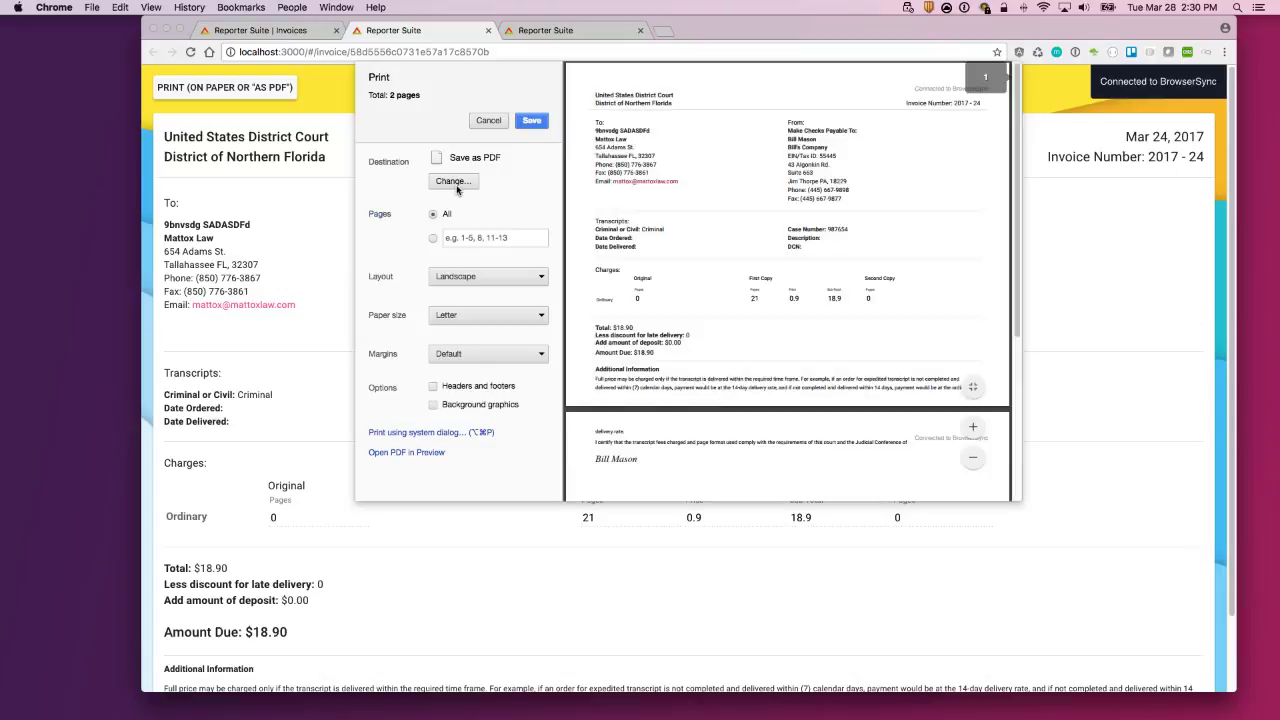
click(453, 181)
click(571, 256)
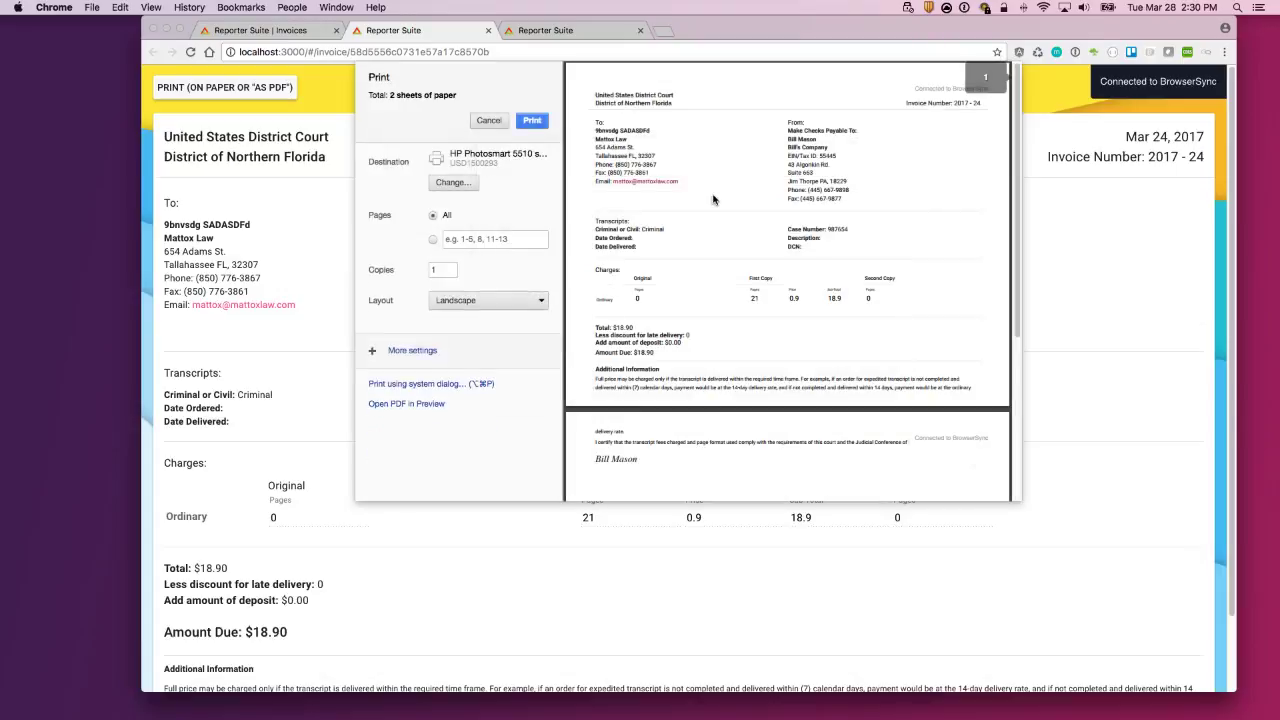
click(466, 183)
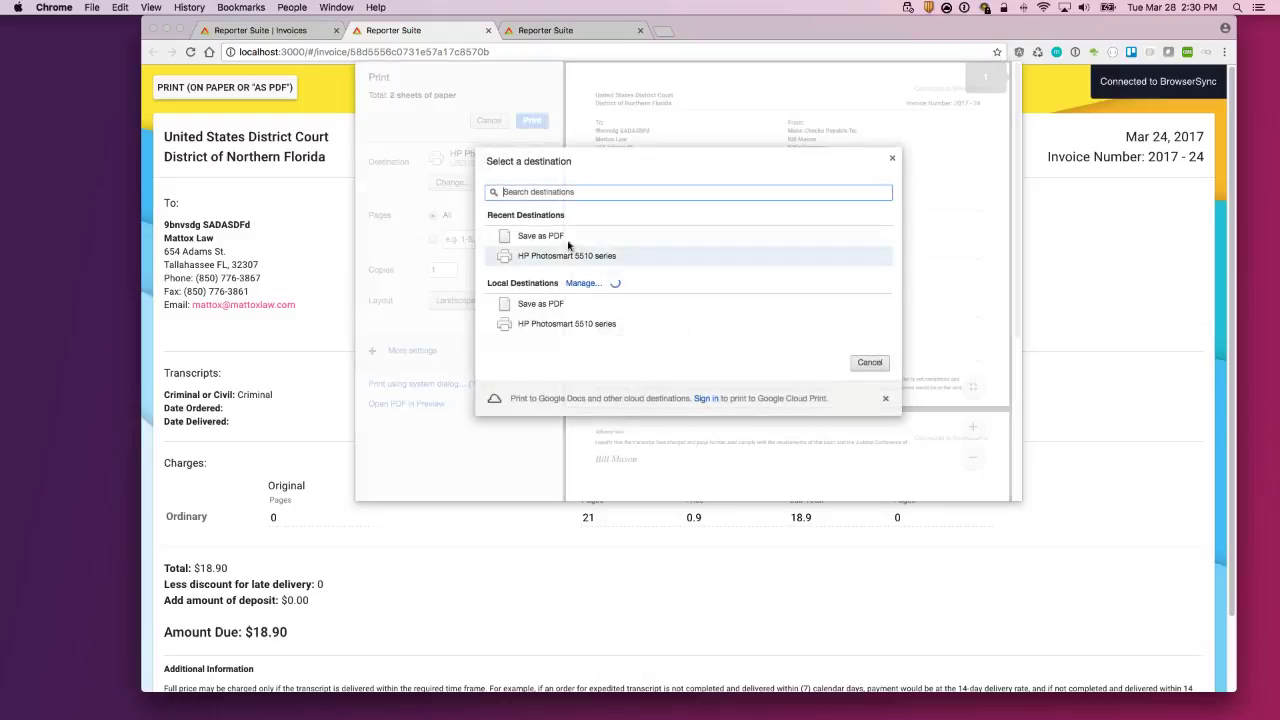
click(553, 240)
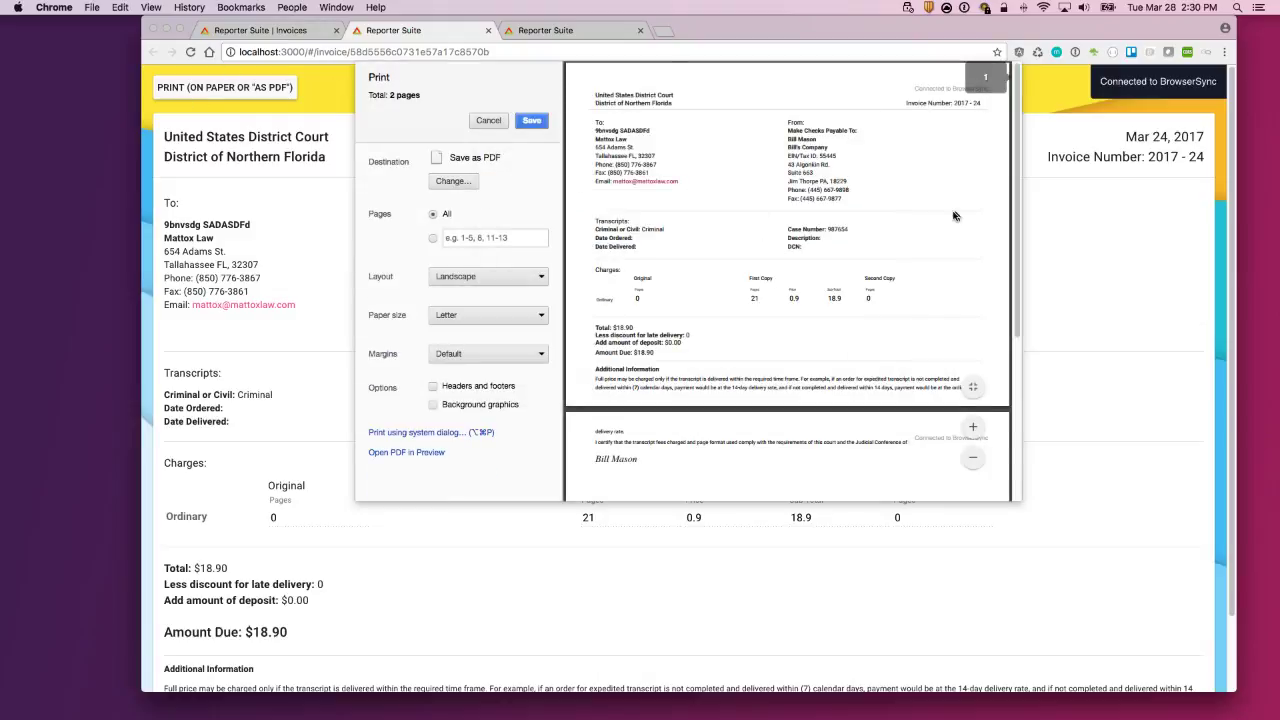
scroll(845, 248, down, 2)
scroll(812, 326, up, 2)
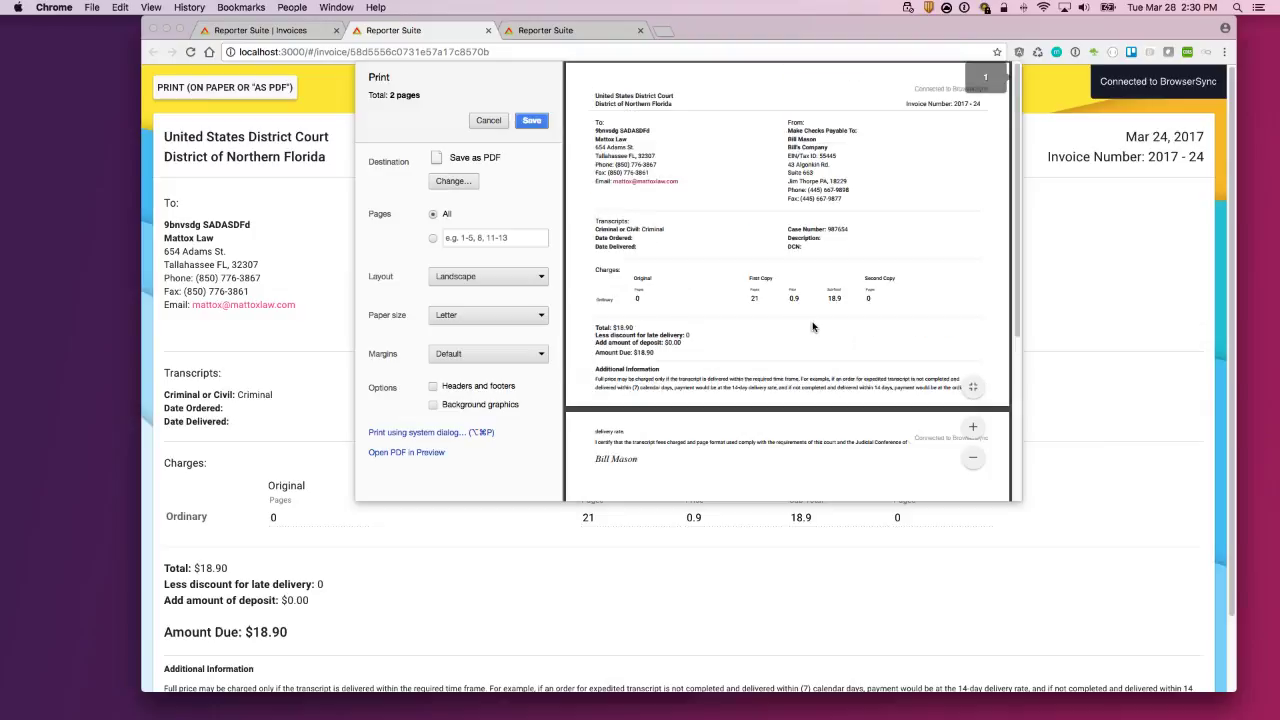
click(535, 124)
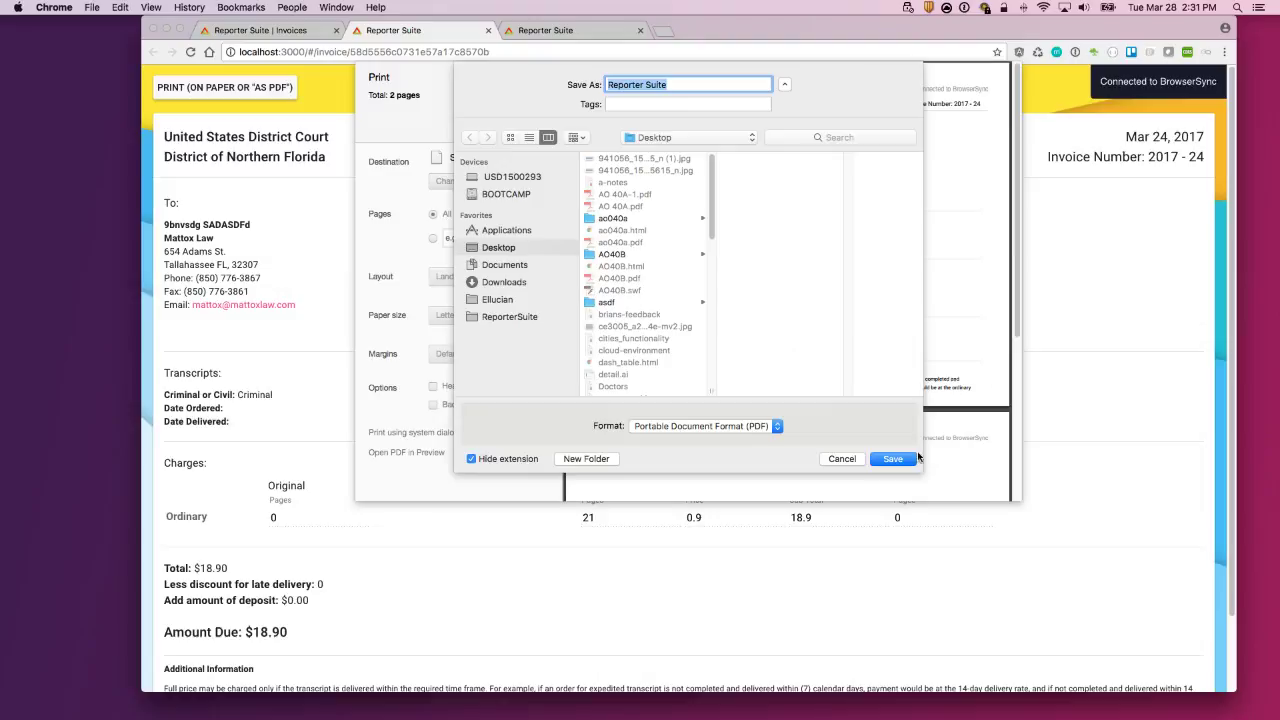
Step: Save the invoice to the Desktop as Reporter Suite.pdf
click(893, 459)
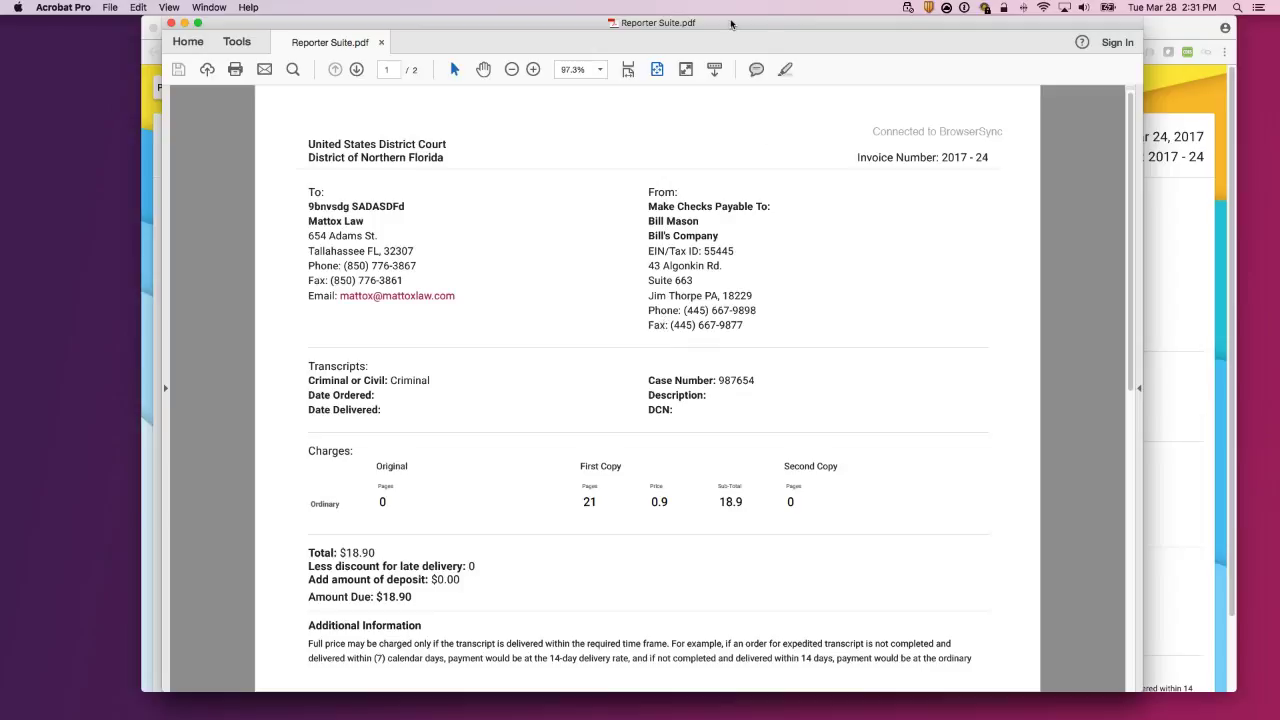
Step: Move and resize the Acrobat PDF window to the lower right, then bring Chrome's invoice page forward
drag(712, 16, 681, 16)
drag(1097, 690, 1070, 692)
scroll(835, 402, down, 10)
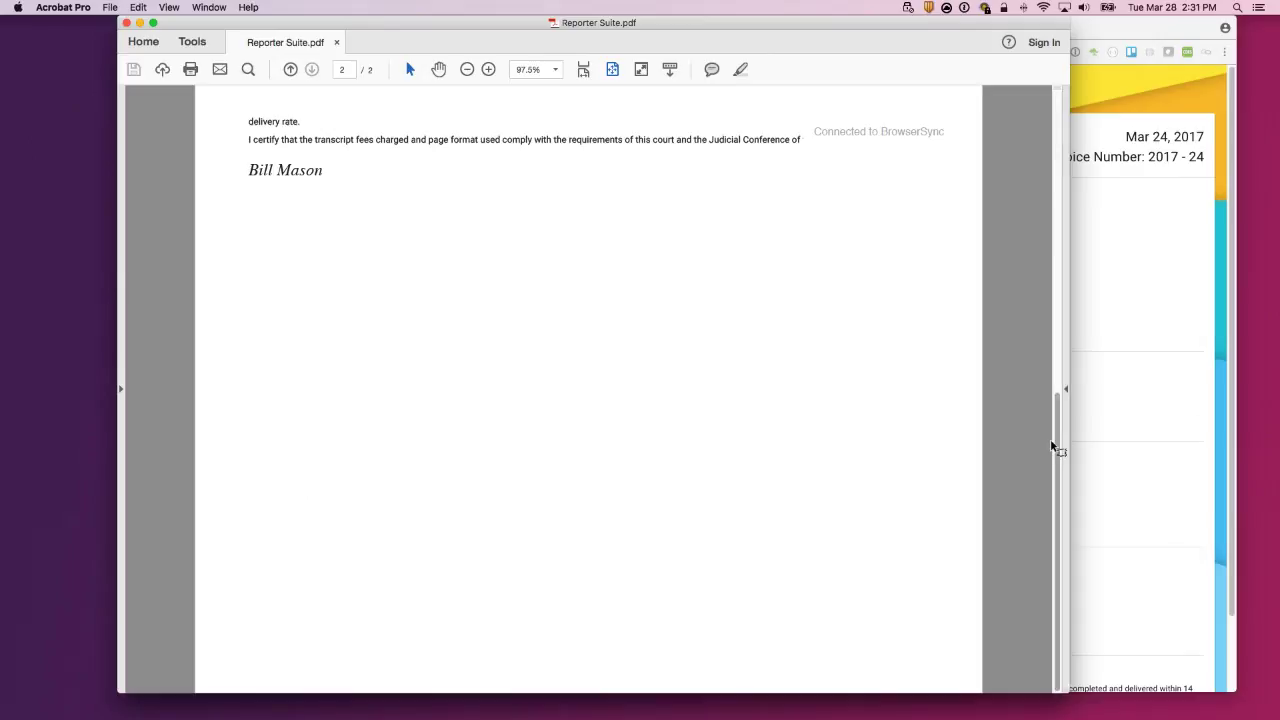
drag(1062, 429, 1060, 132)
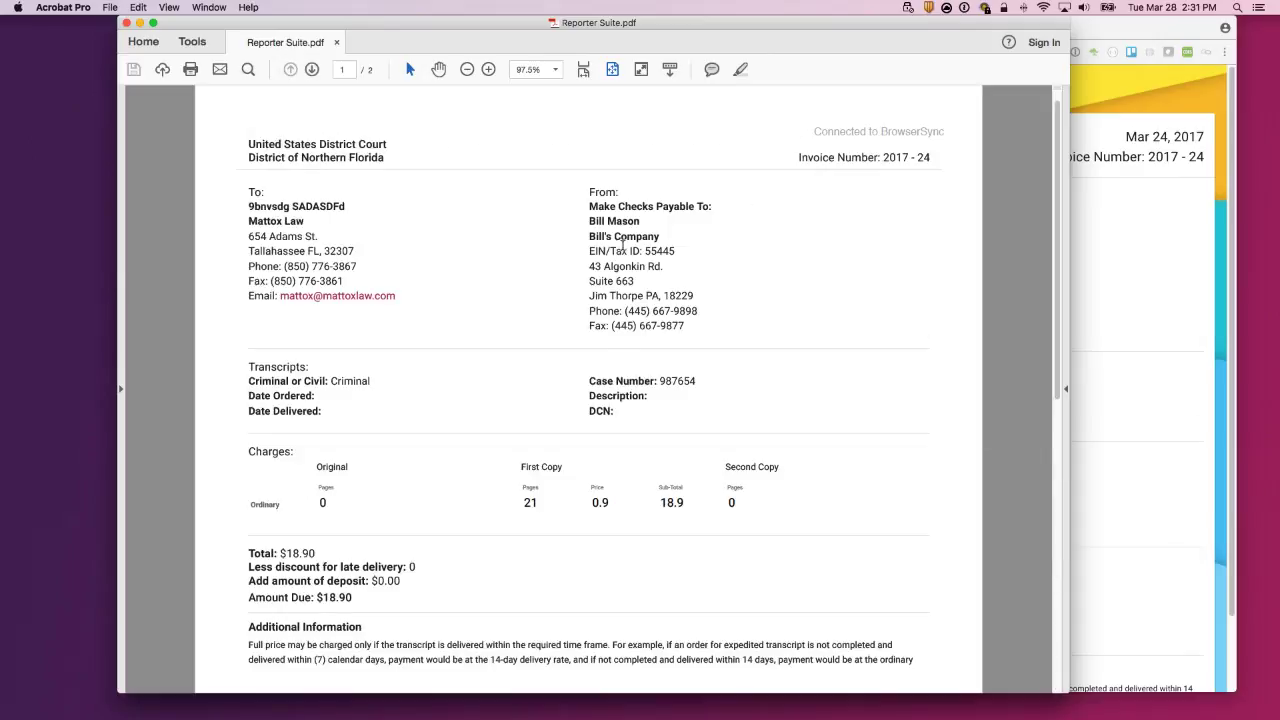
drag(339, 28, 965, 189)
click(404, 48)
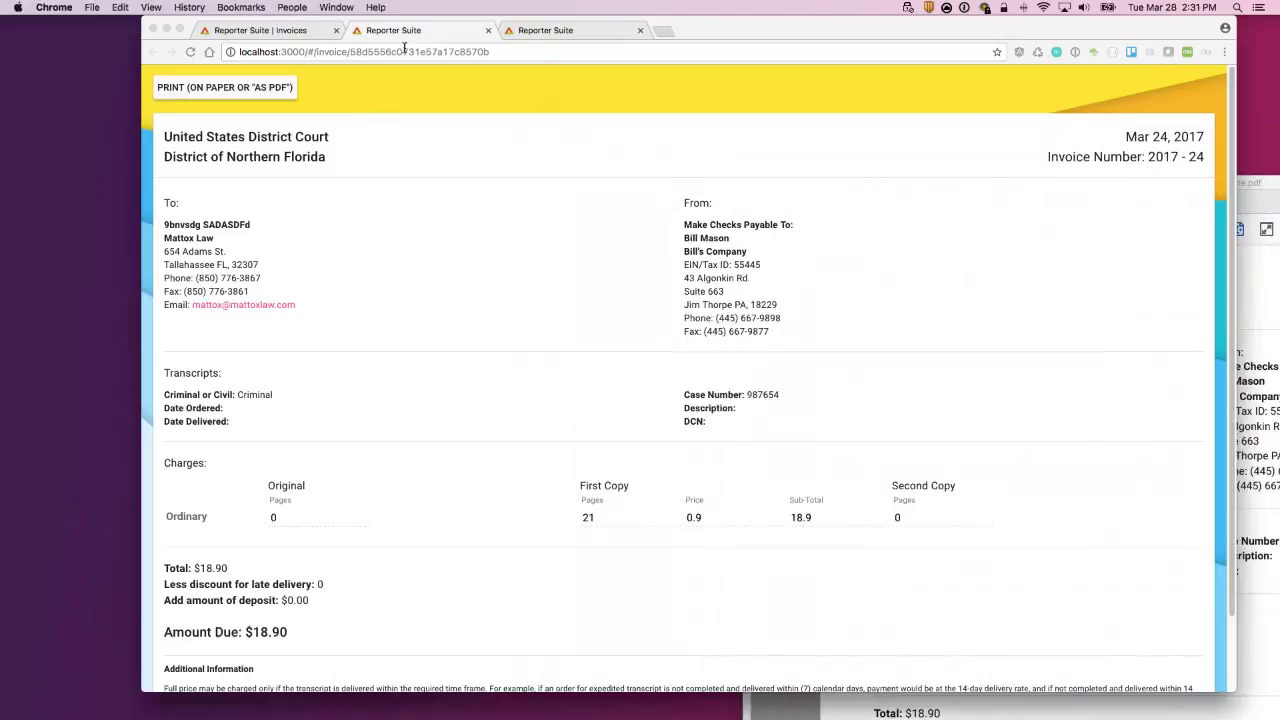
Step: Bring the browser forward and switch to the 'Reporter Suite | Invoices' tab
click(350, 53)
click(565, 176)
scroll(660, 540, down, 1)
scroll(350, 262, up, 1)
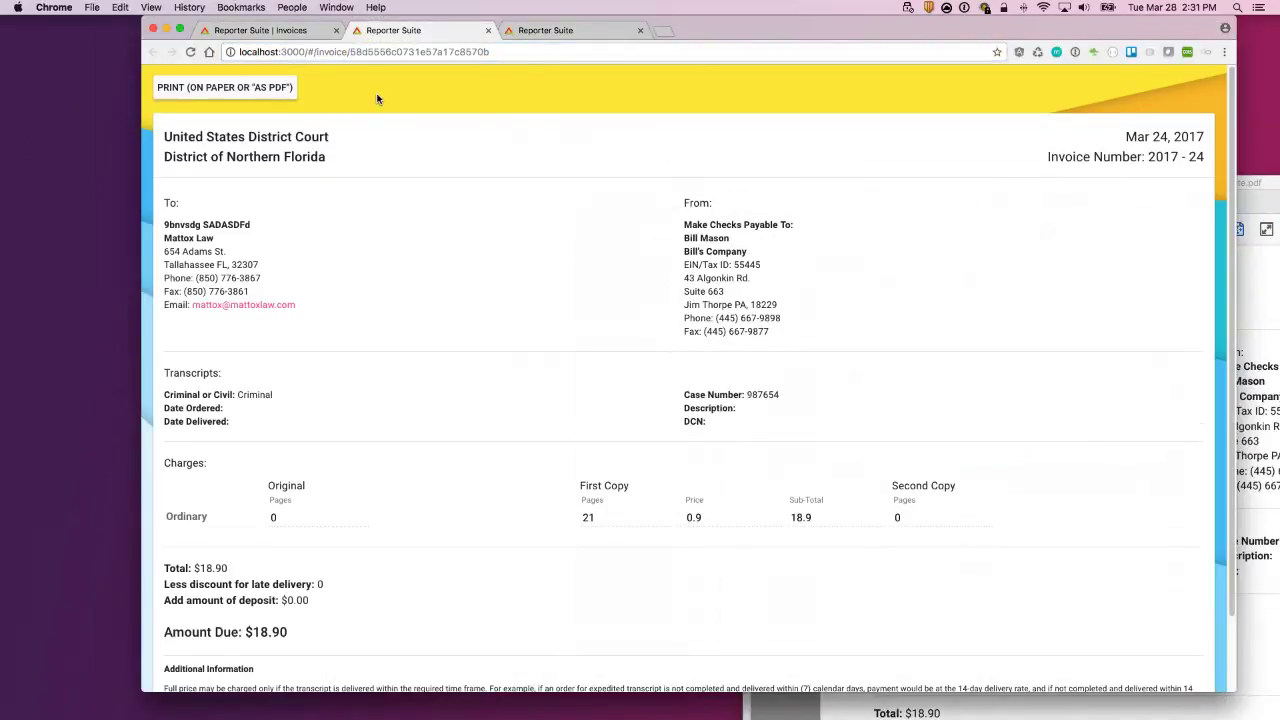
click(211, 36)
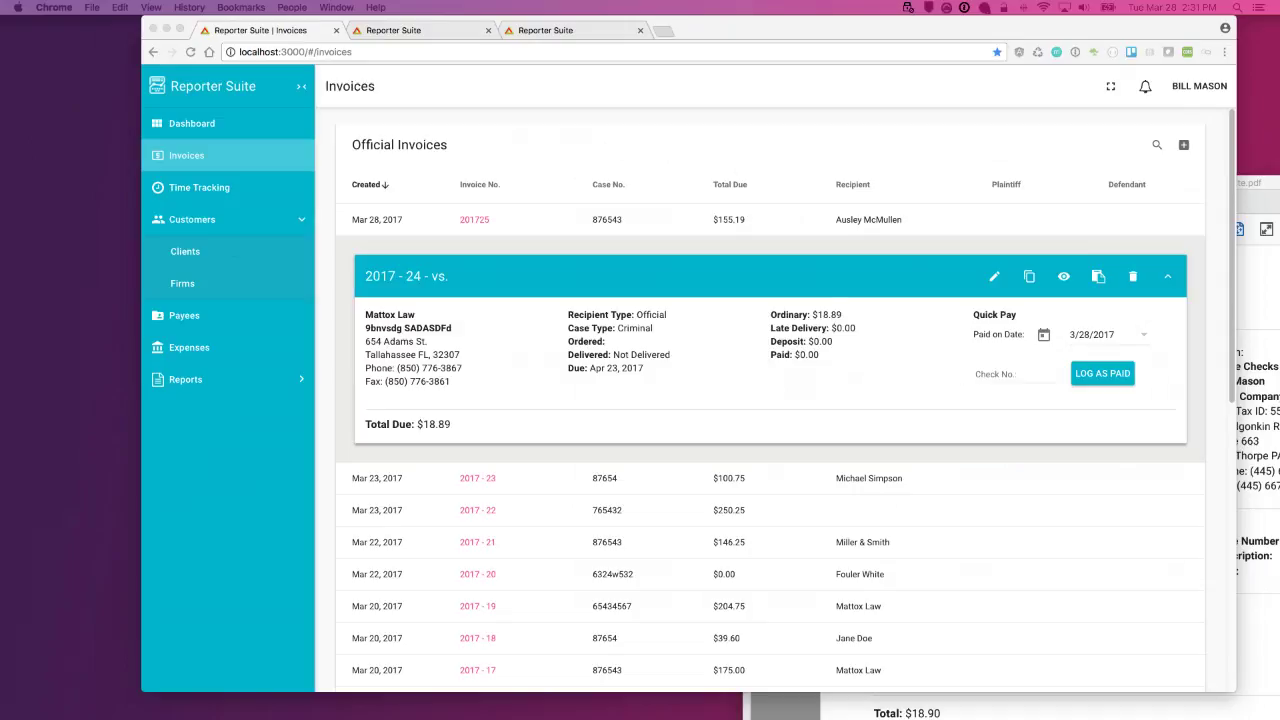
Step: Copy invoice 2017 - 24's link, check the print tab, and return to the Invoices tab
click(1080, 240)
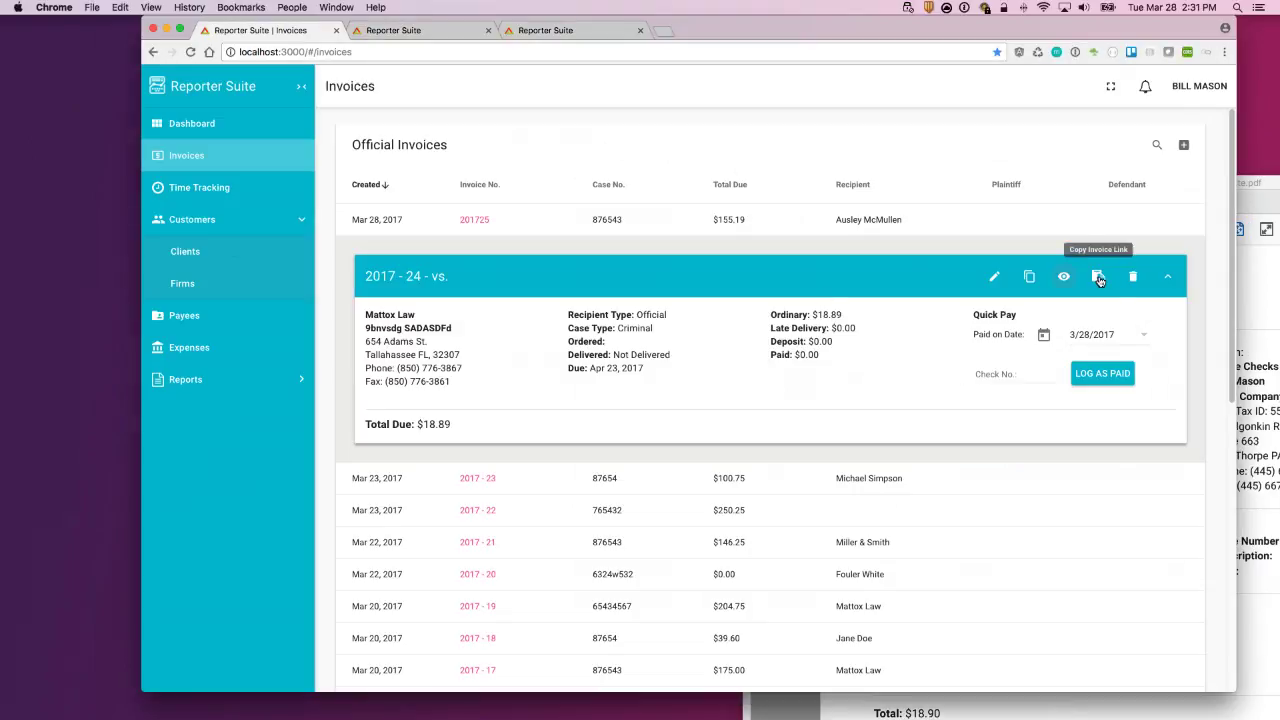
click(1097, 278)
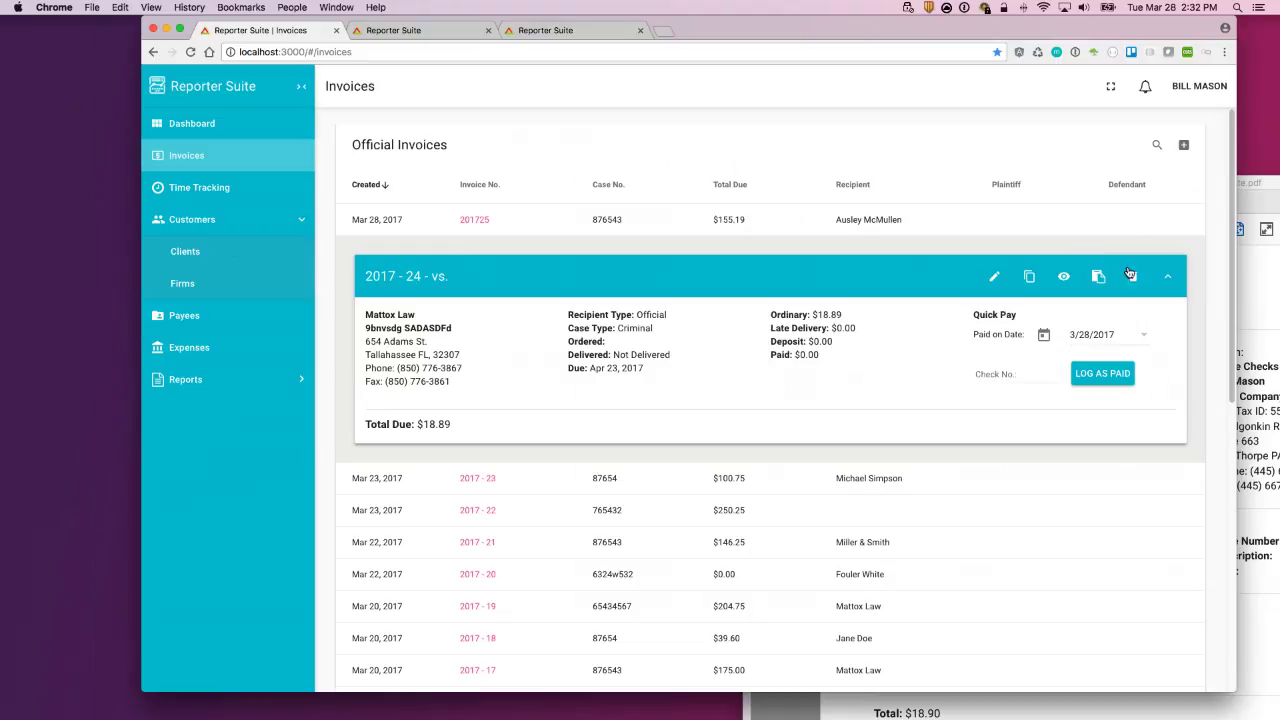
click(413, 30)
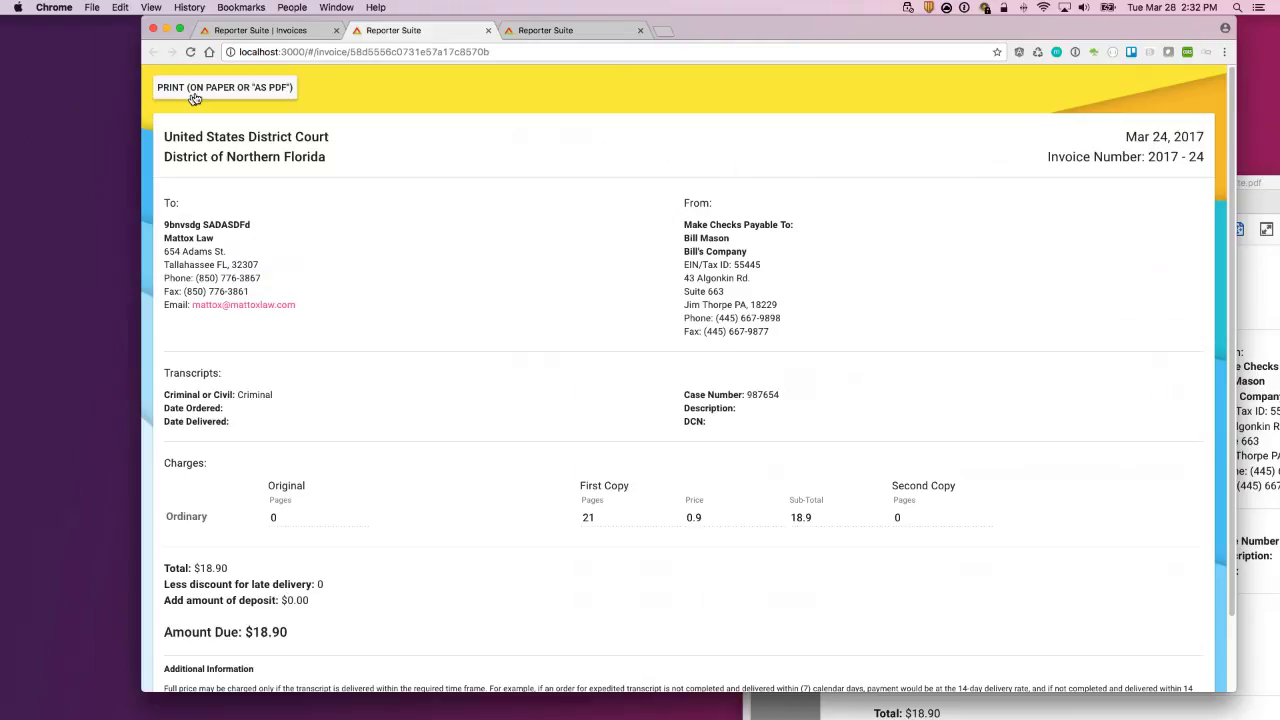
click(291, 33)
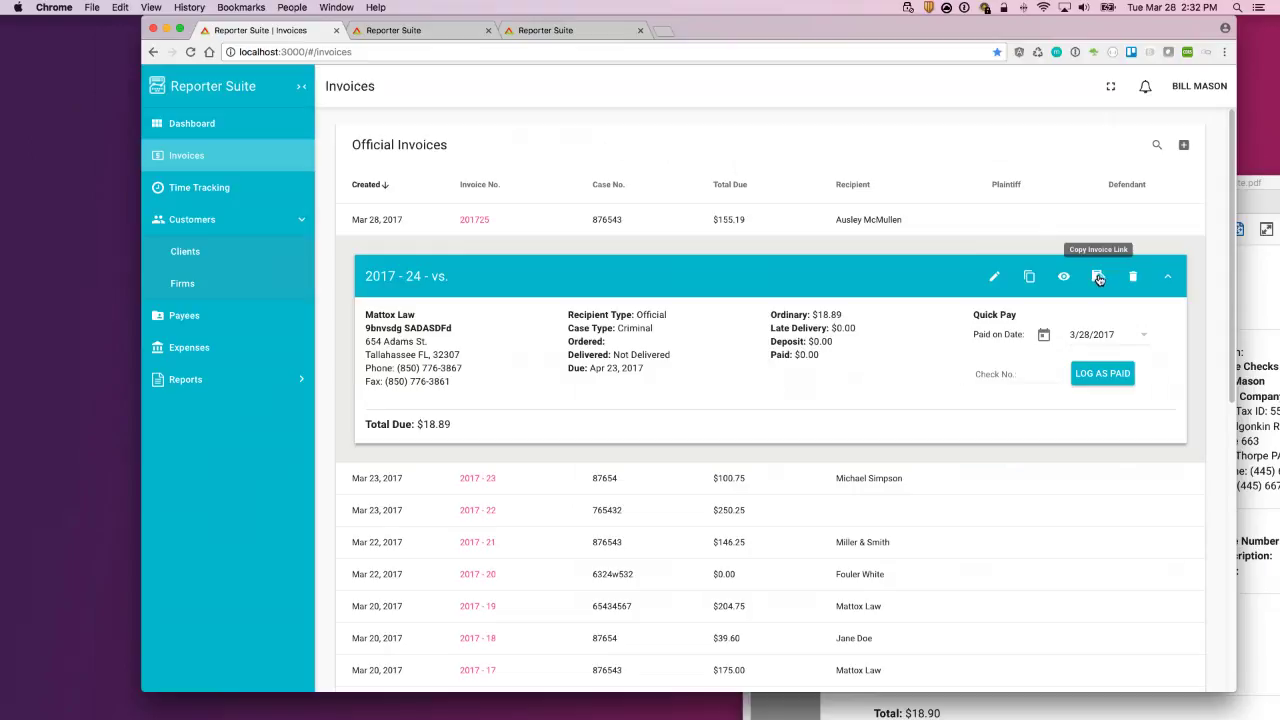
Step: Paste invoice 2017 - 24's copied link into the second tab's address bar and load it
click(1098, 277)
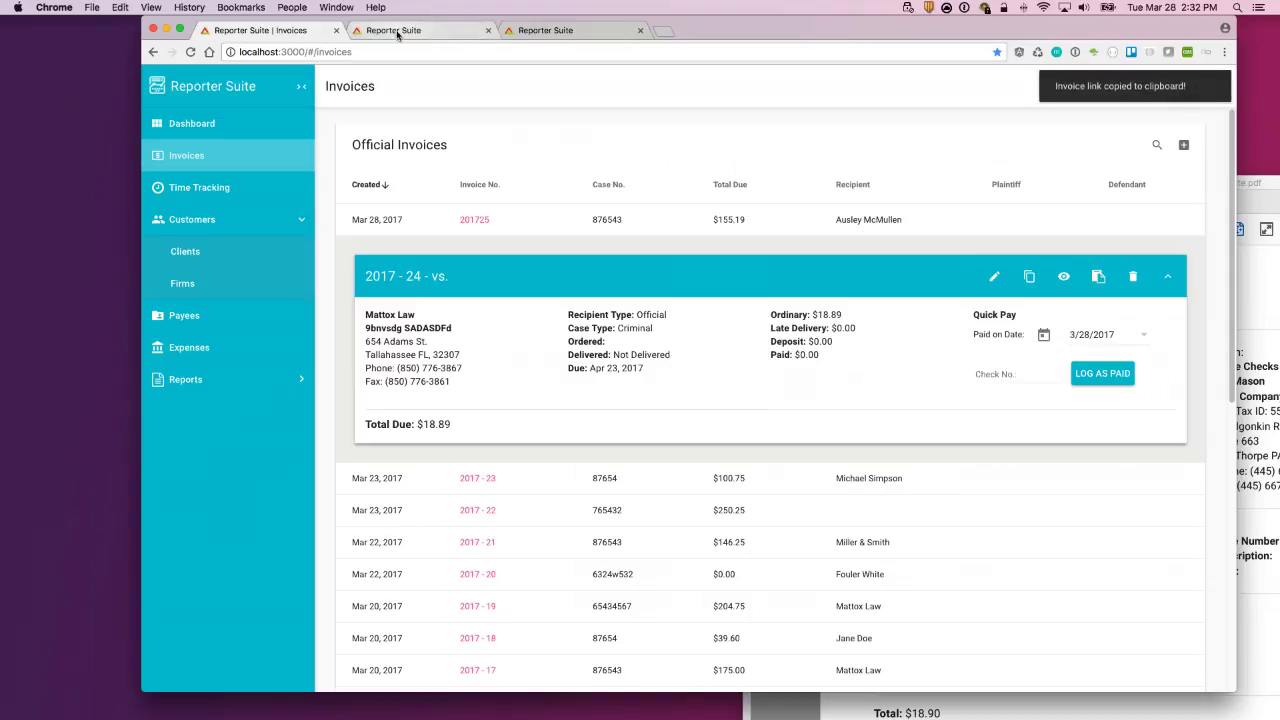
click(397, 31)
click(420, 50)
key(super+v)
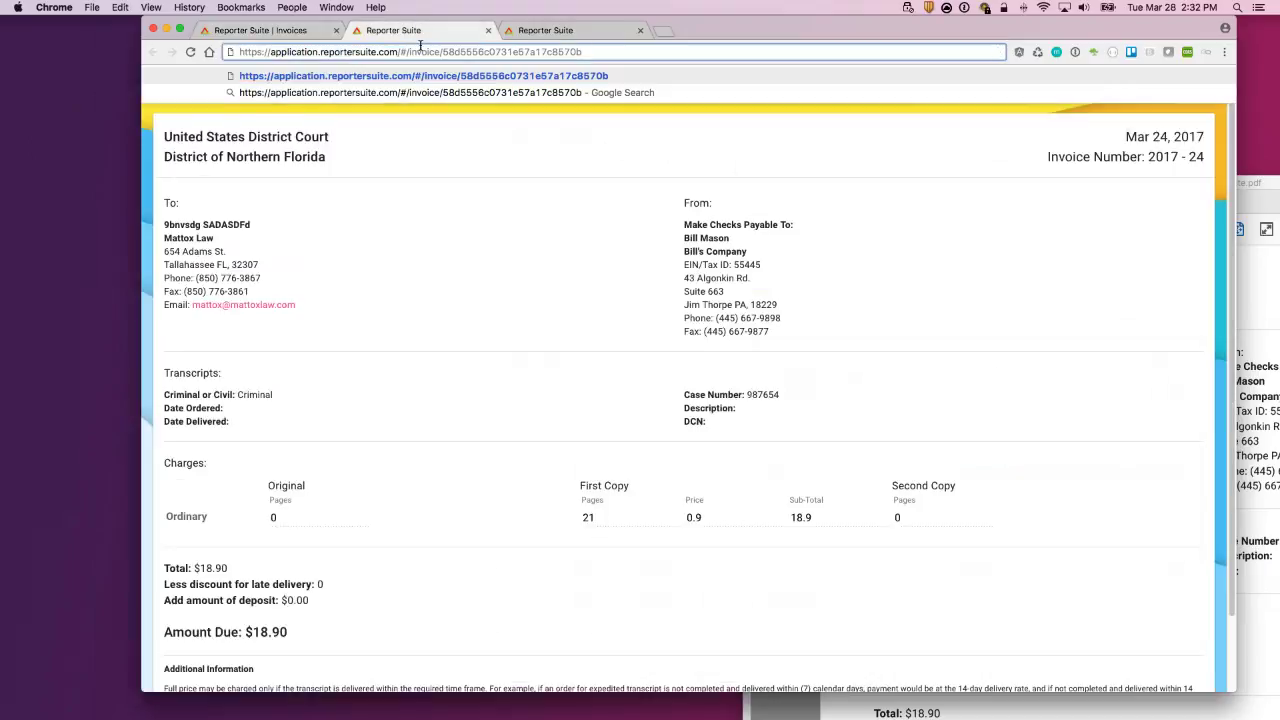
key(Return)
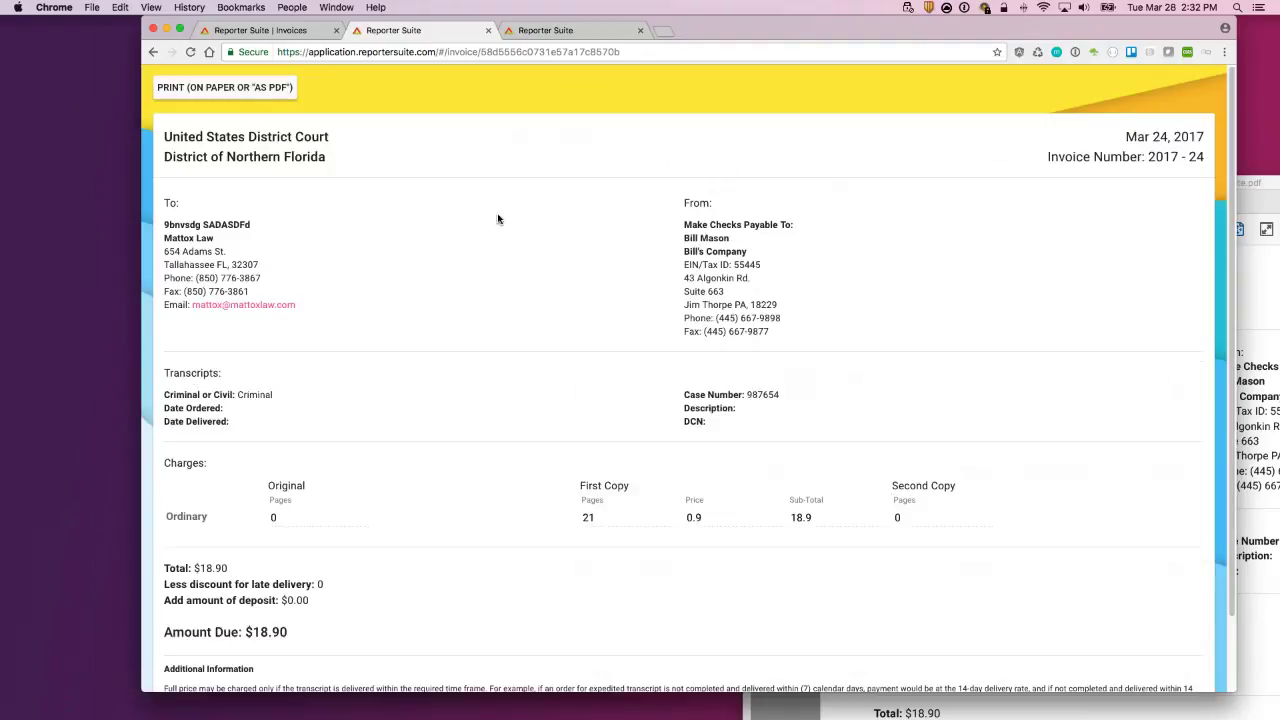
scroll(510, 288, down, 1)
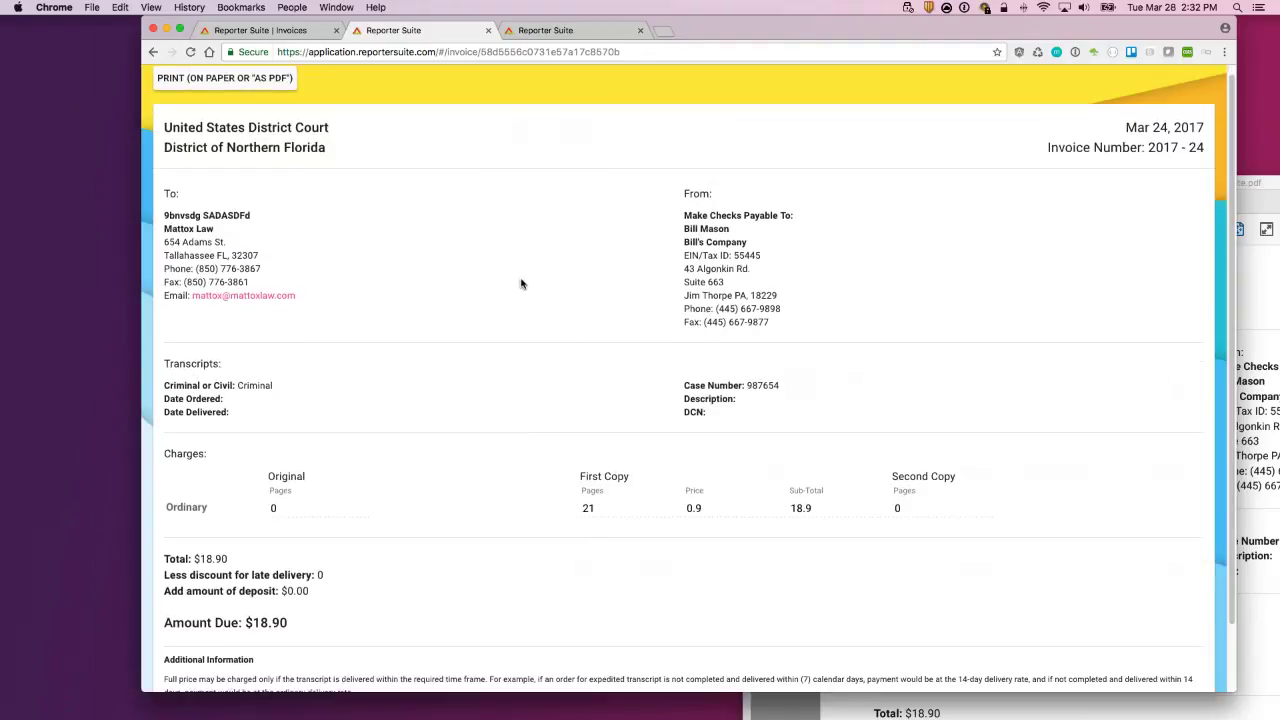
scroll(520, 284, down, 3)
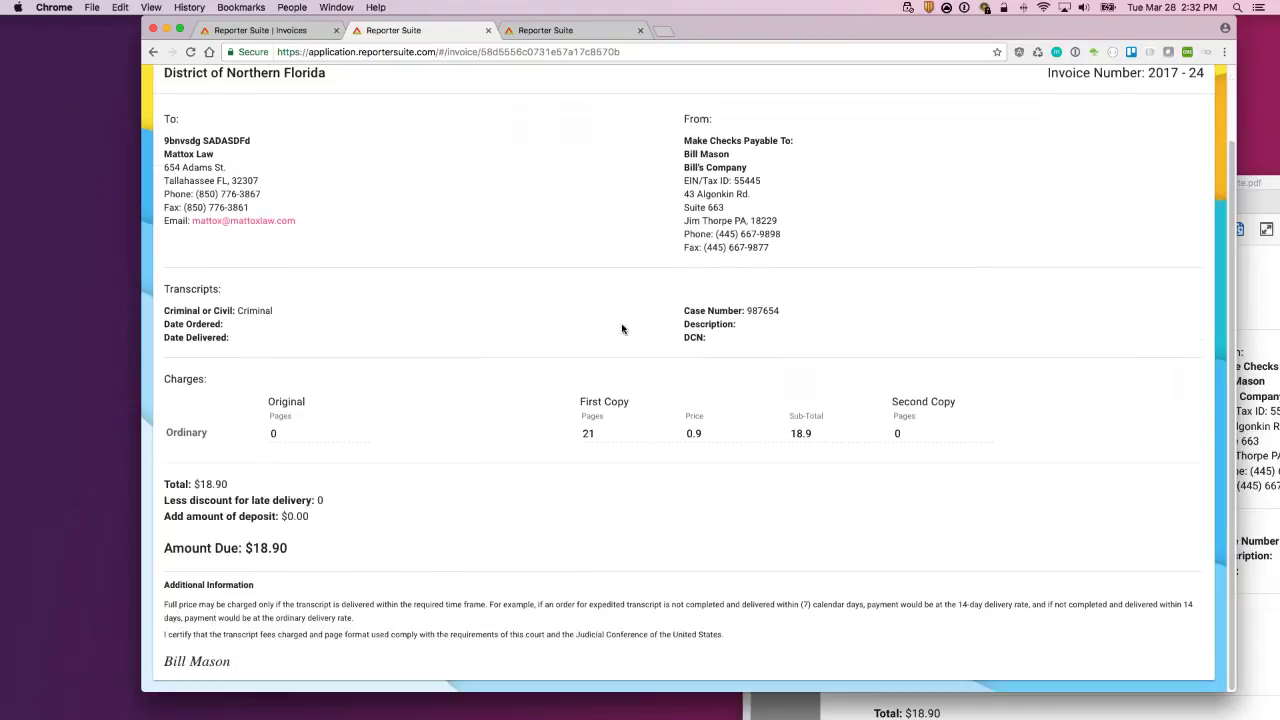
scroll(623, 329, up, 3)
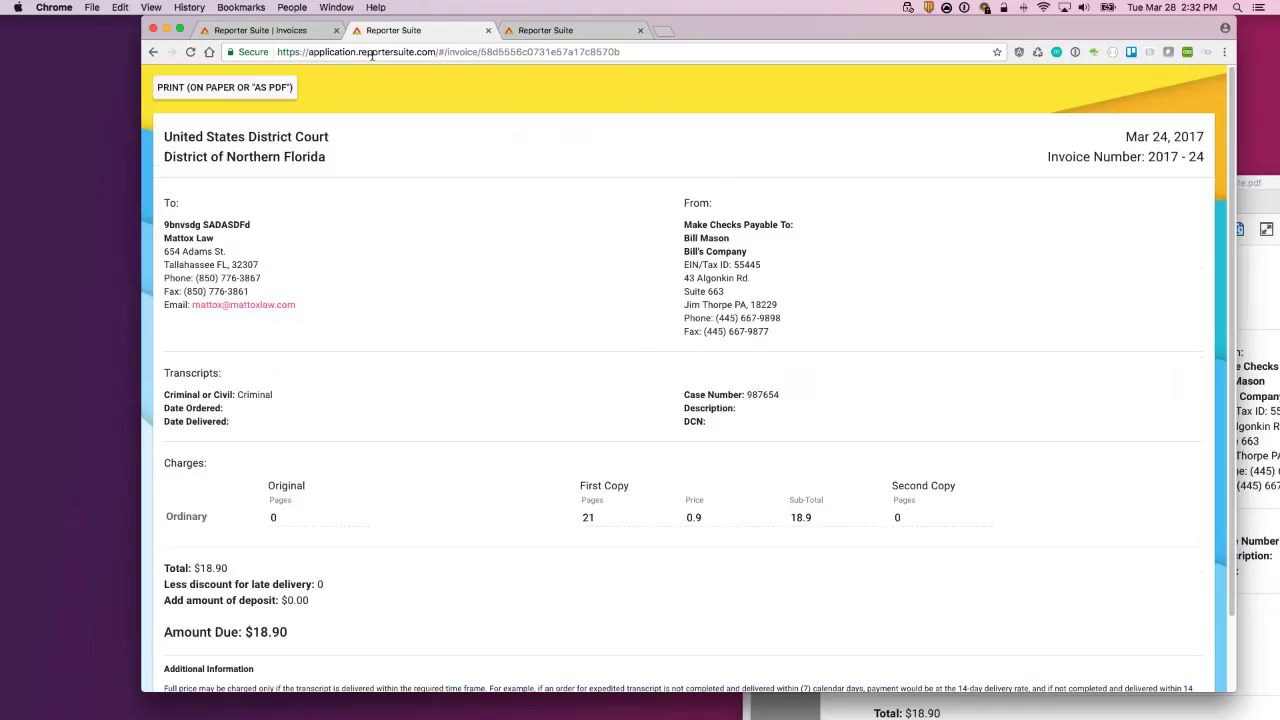
scroll(642, 282, down, 3)
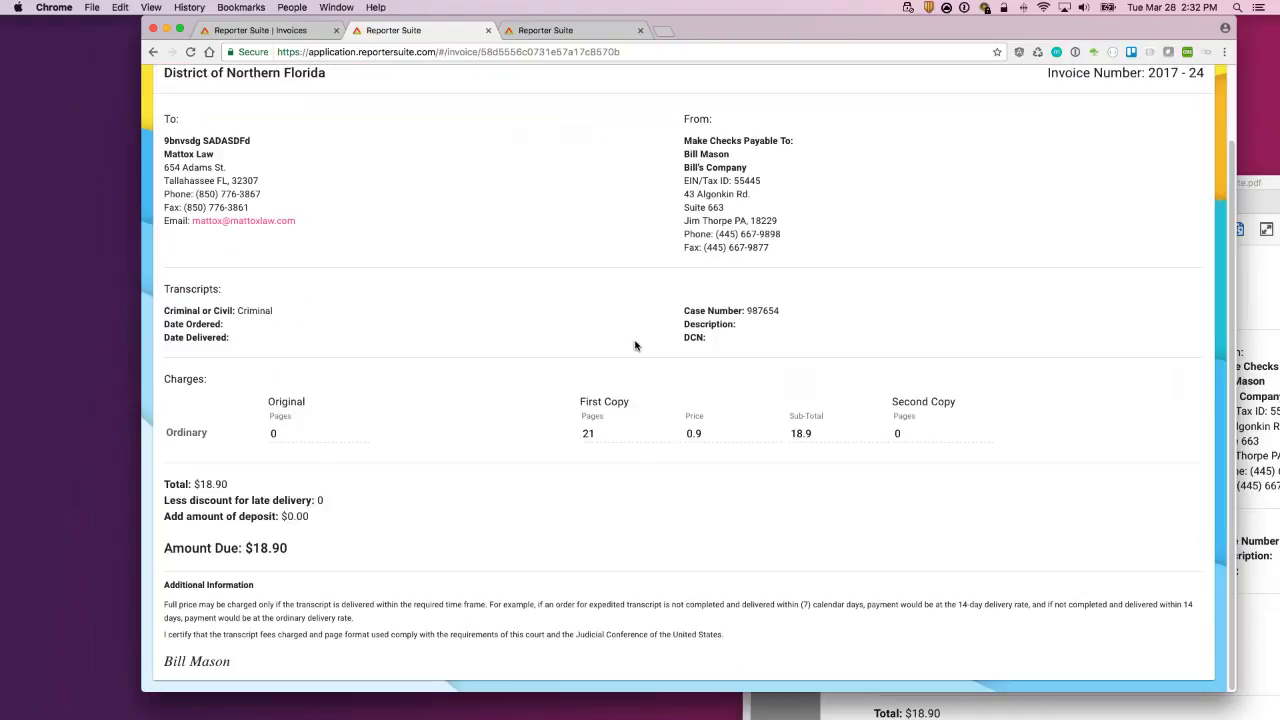
scroll(637, 362, up, 3)
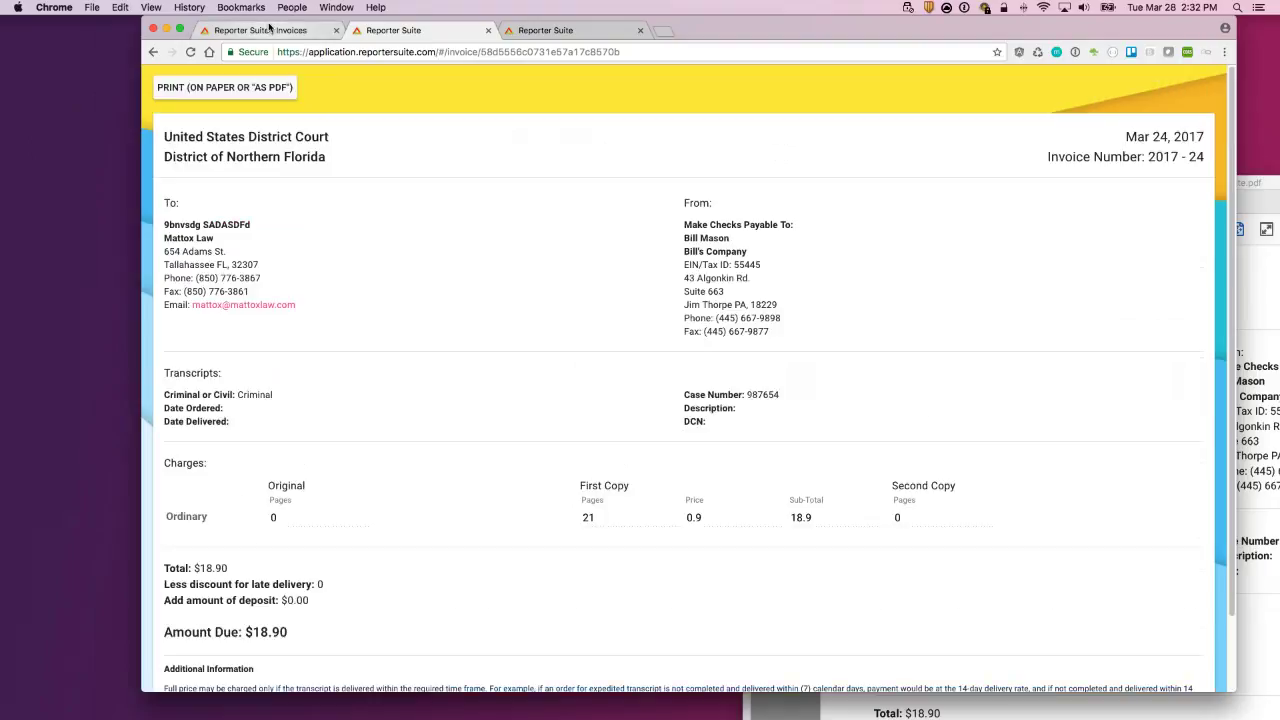
Step: Return to the Invoices tab, then back to the print view to inspect the invoice id and amount due
click(268, 30)
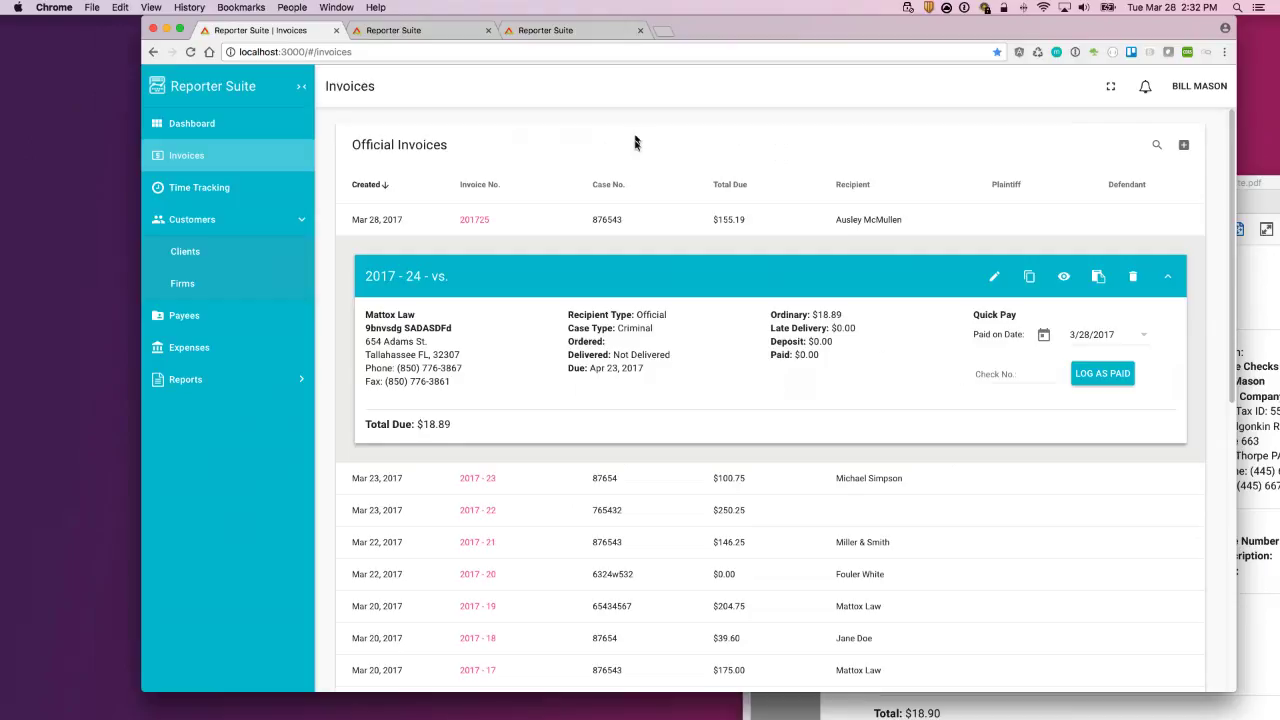
click(401, 33)
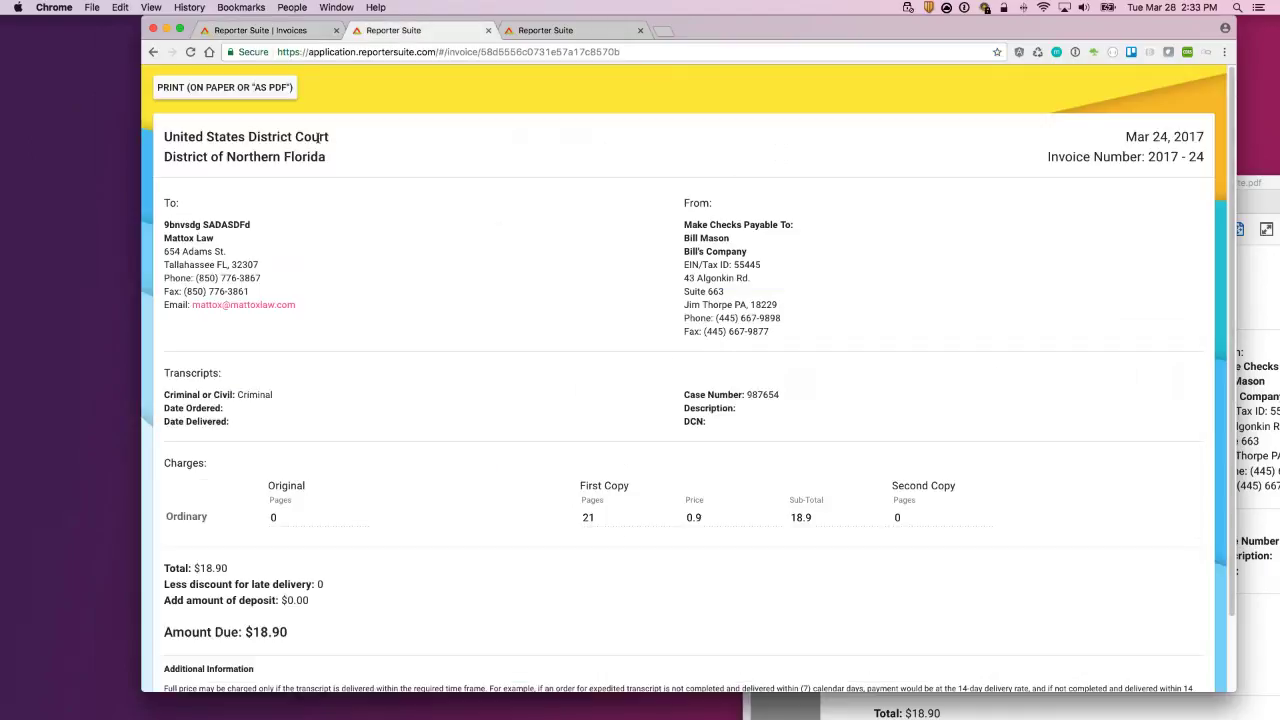
scroll(583, 441, down, 2)
scroll(583, 441, up, 2)
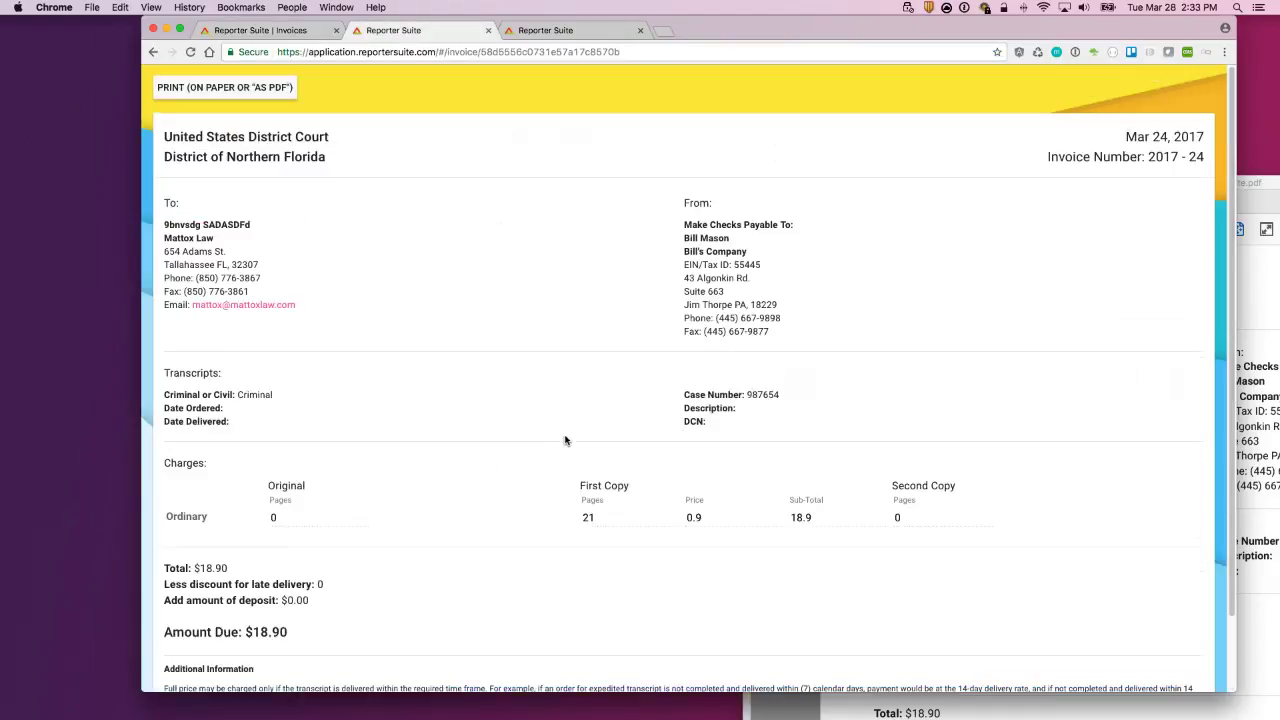
double_click(488, 53)
click(491, 322)
scroll(449, 367, down, 2)
drag(310, 550, 234, 548)
click(500, 296)
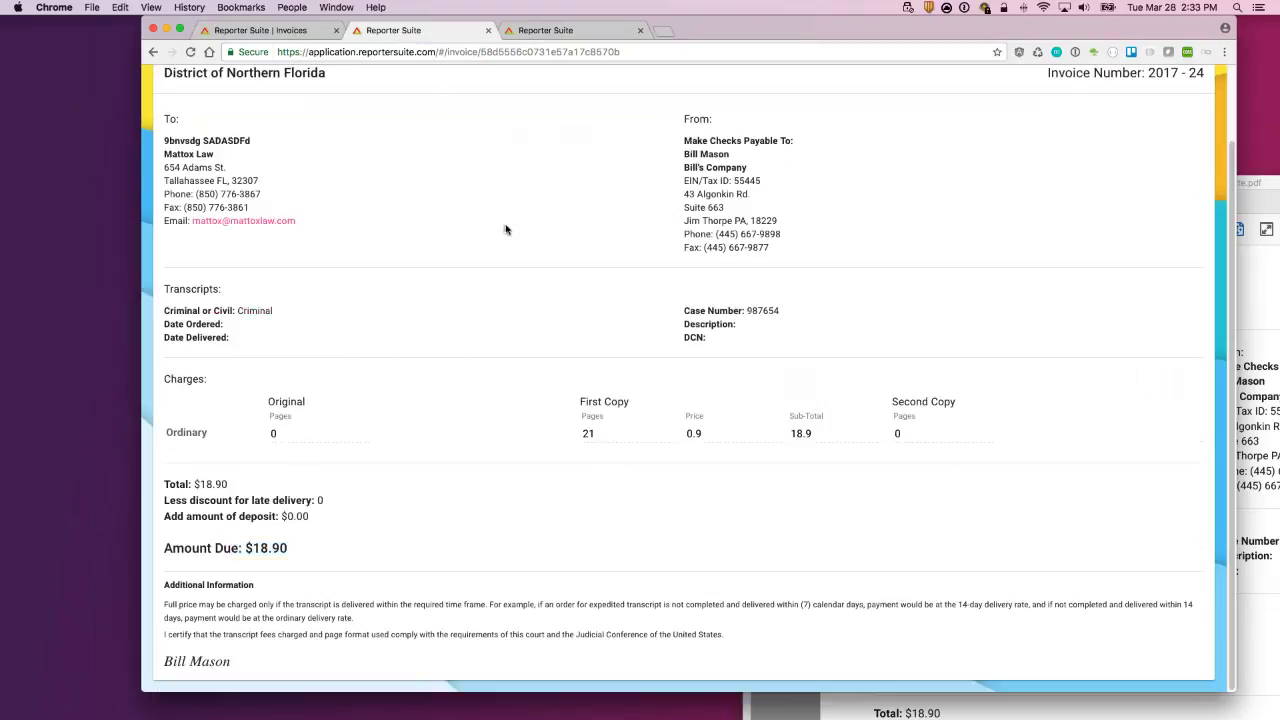
scroll(431, 96, up, 2)
Step: Close the extra invoice page and mark invoice 201725 as paid, leaving $0.01 due
click(258, 30)
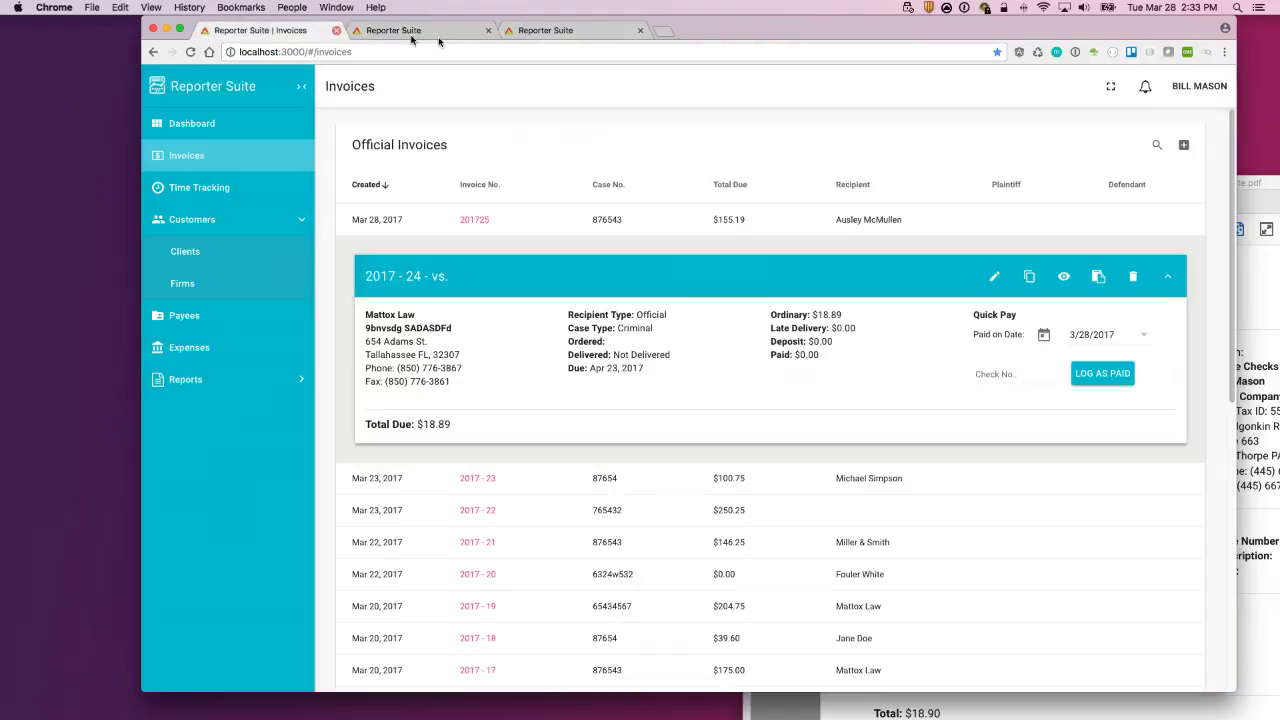
click(488, 30)
click(882, 219)
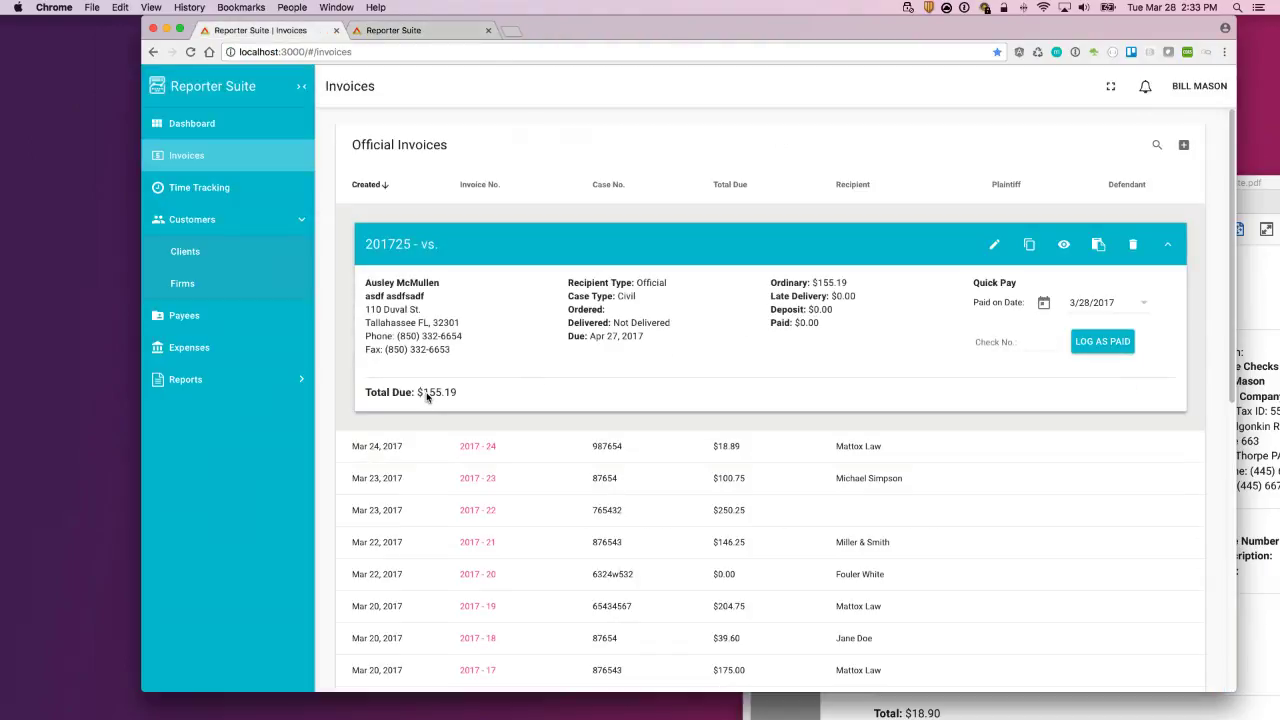
click(1104, 349)
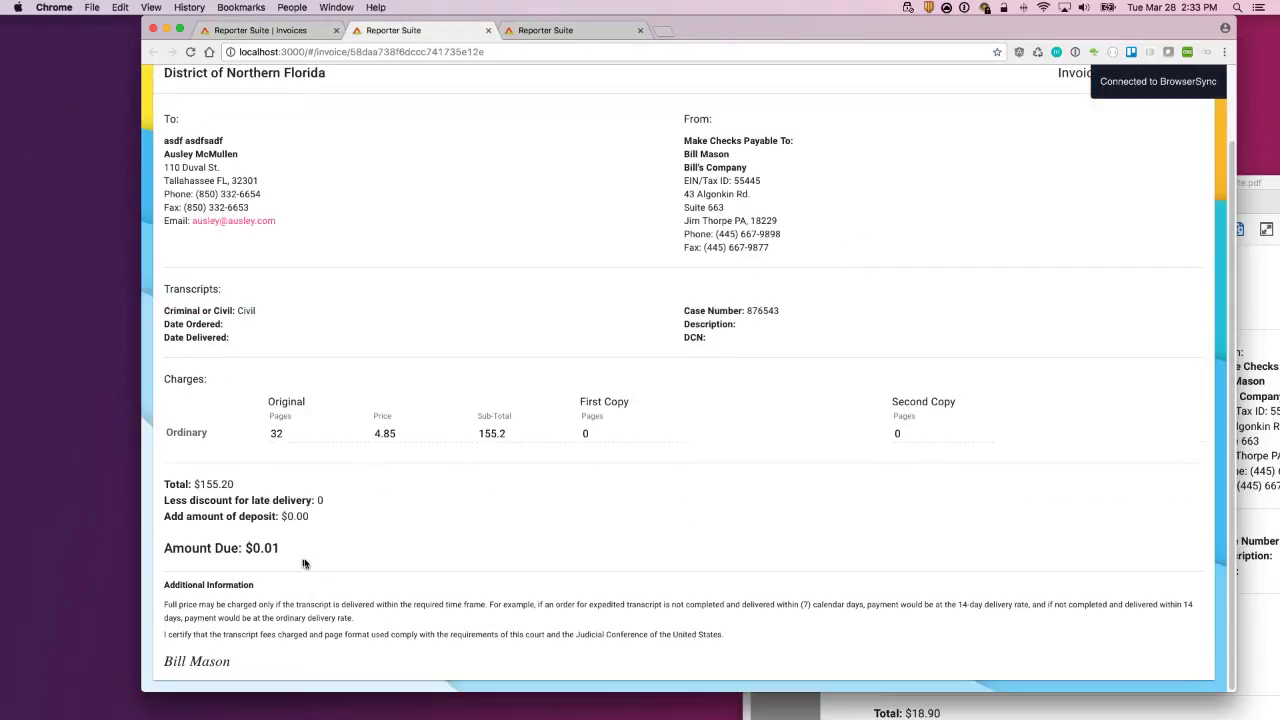
drag(268, 548, 280, 548)
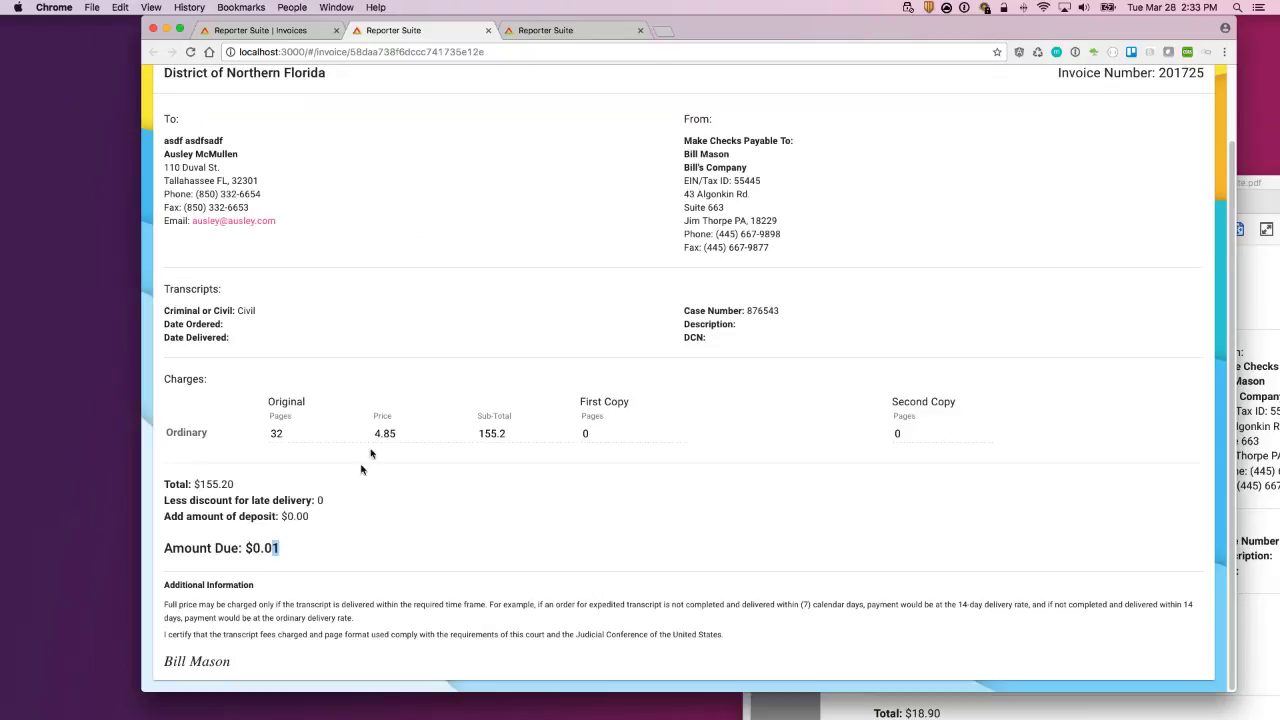
Step: Open invoice 201725 in the Edit AO44 form and scroll through it
click(262, 32)
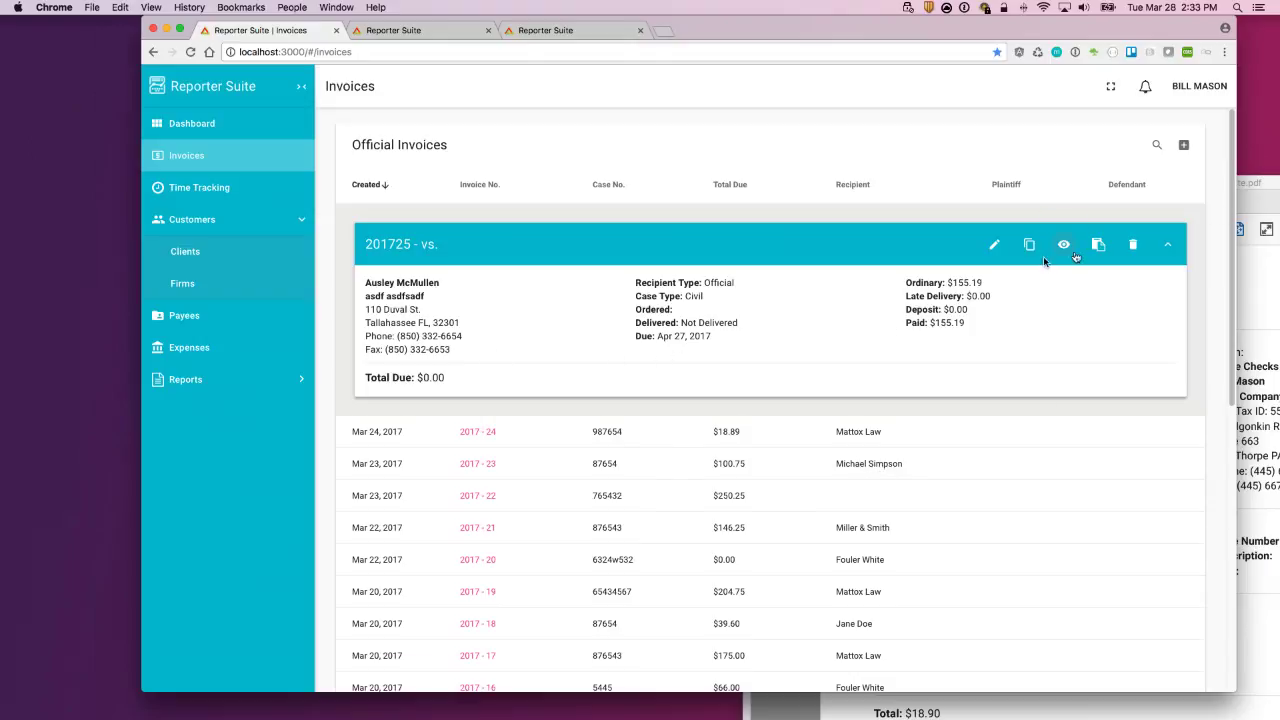
click(994, 246)
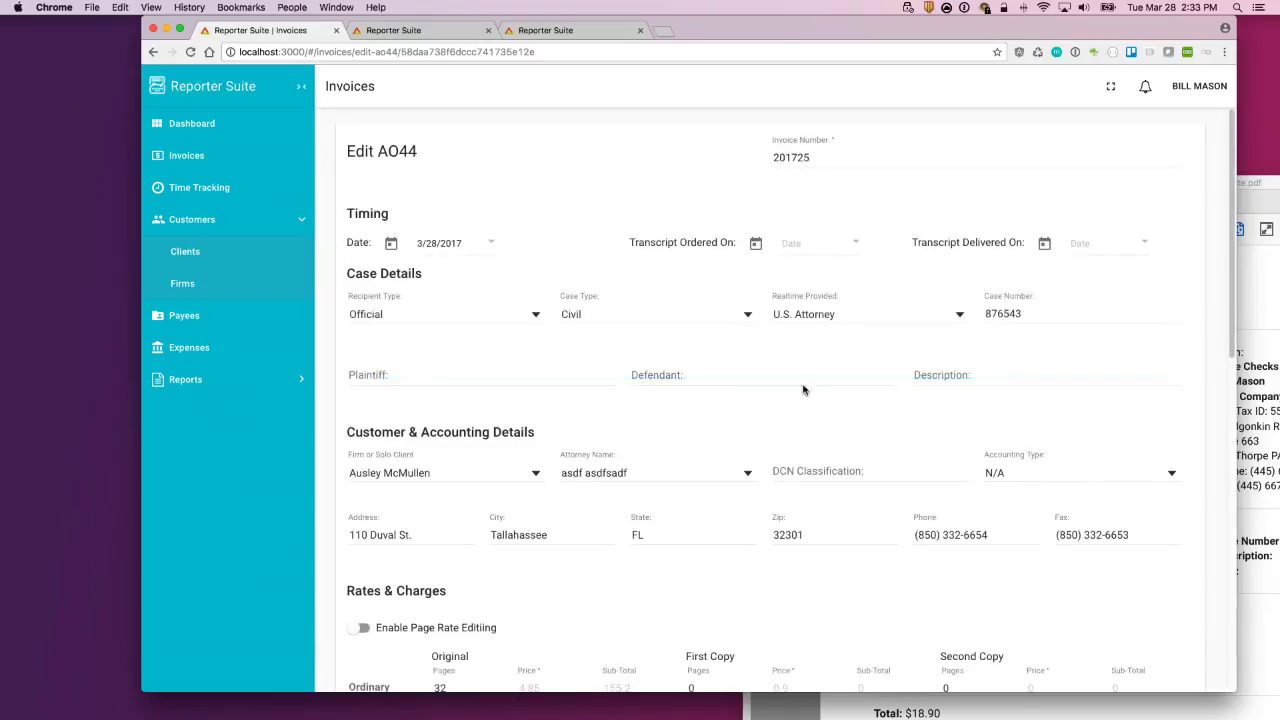
scroll(575, 512, down, 1)
scroll(611, 461, down, 5)
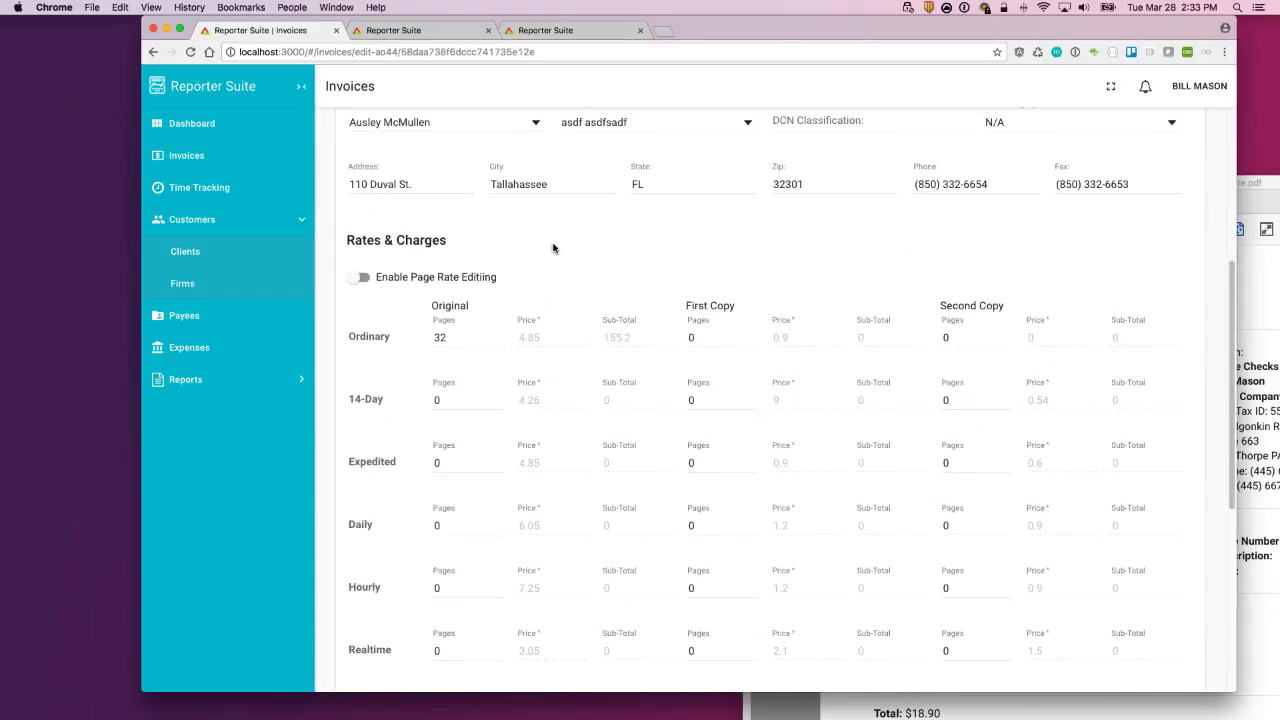
scroll(505, 125, up, 2)
Step: Check the printed preview's Amount Due, then scroll back through the invoice 201725 edit form
click(435, 33)
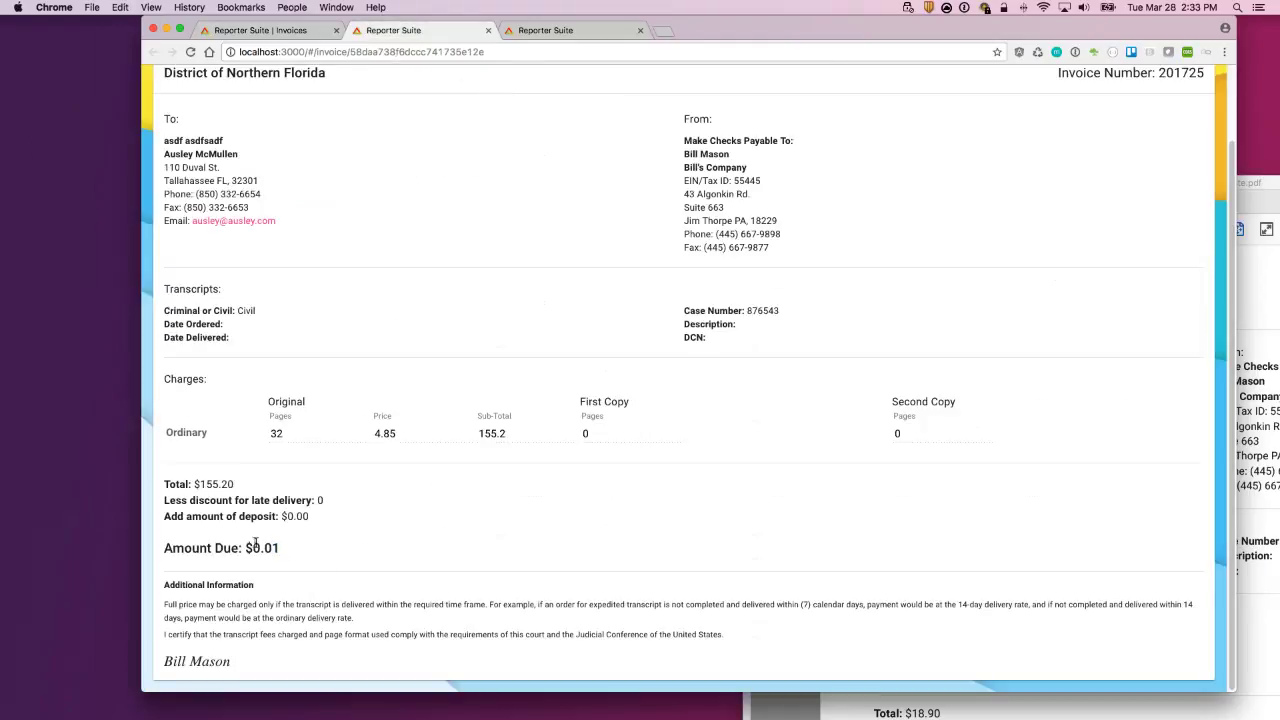
drag(245, 548, 164, 548)
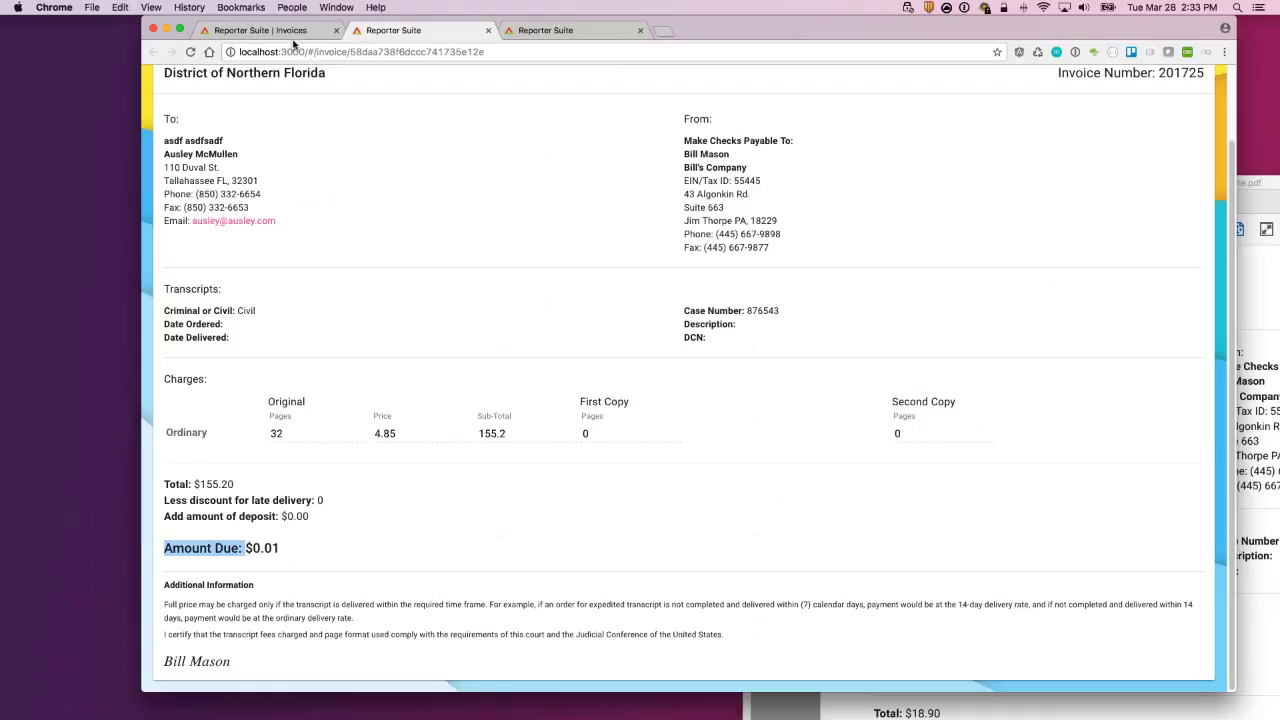
click(355, 505)
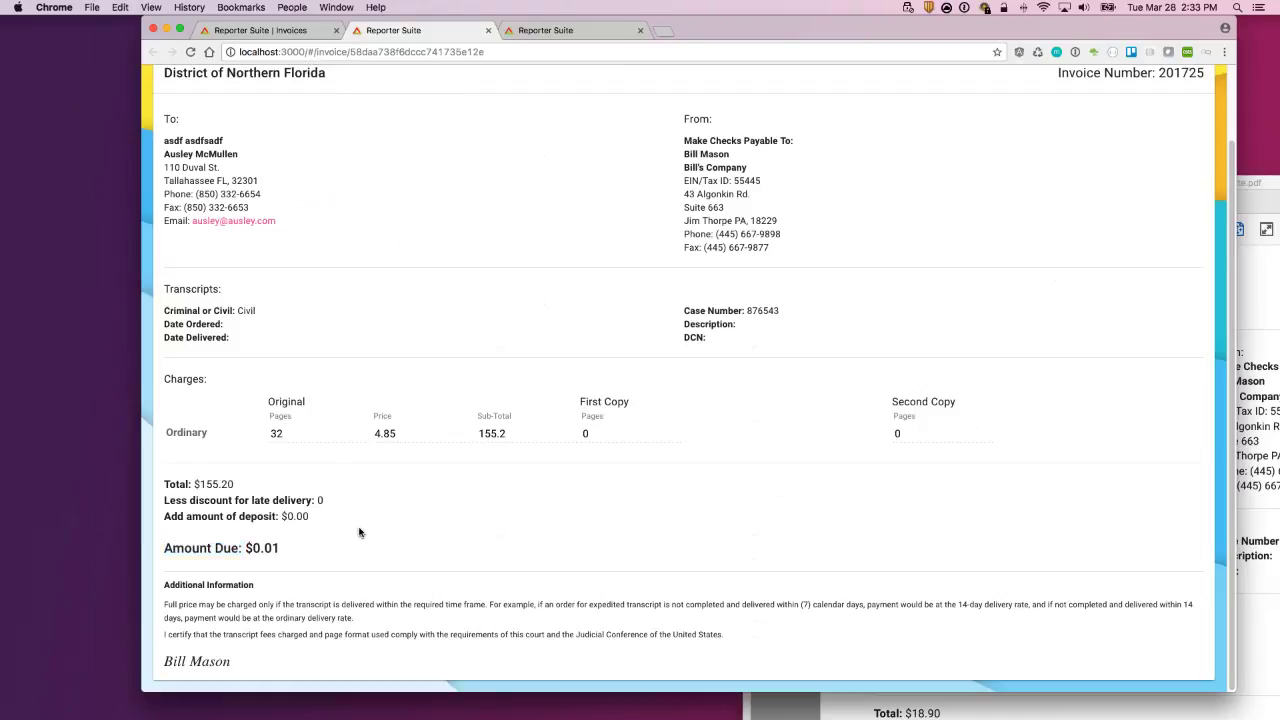
scroll(329, 70, up, 2)
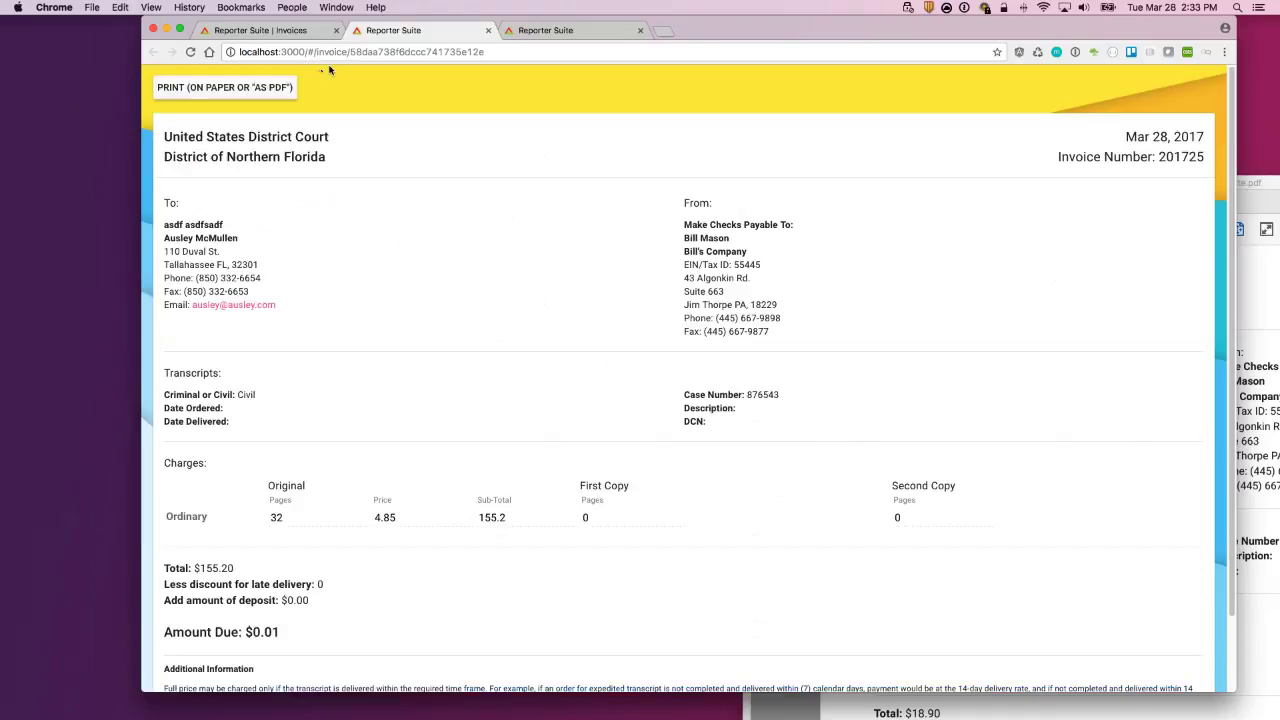
click(262, 31)
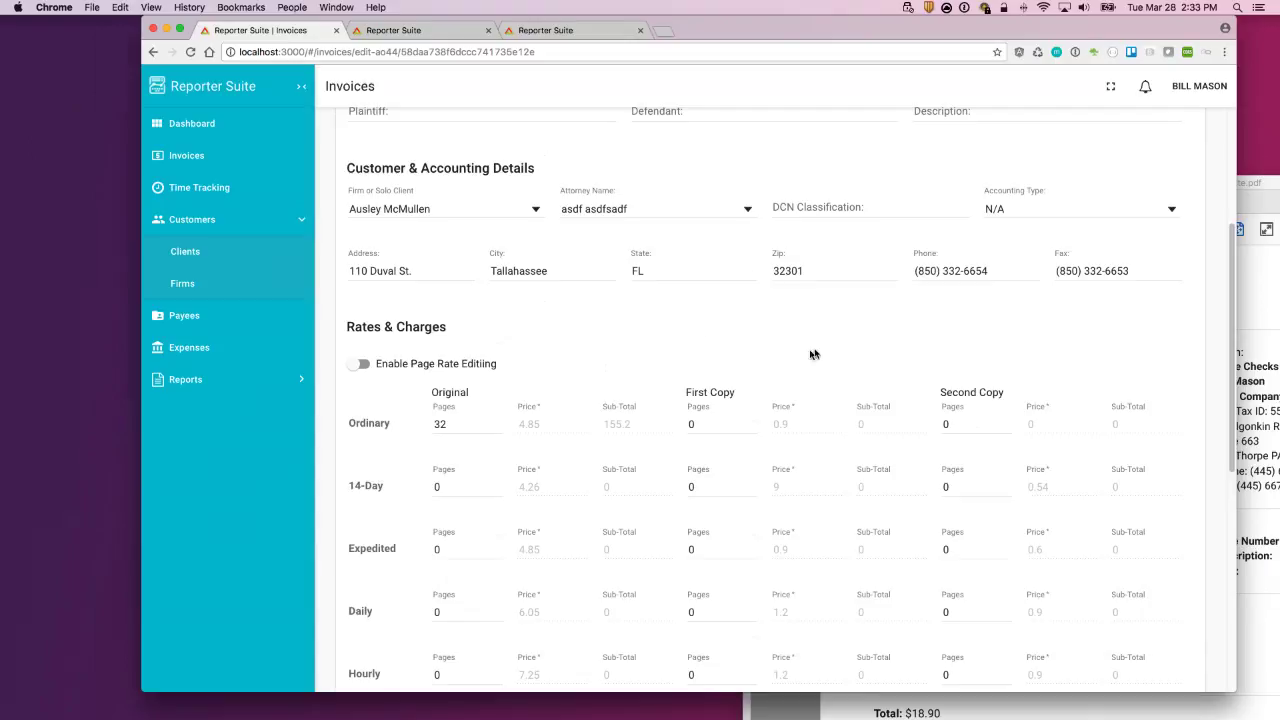
scroll(634, 470, down, 10)
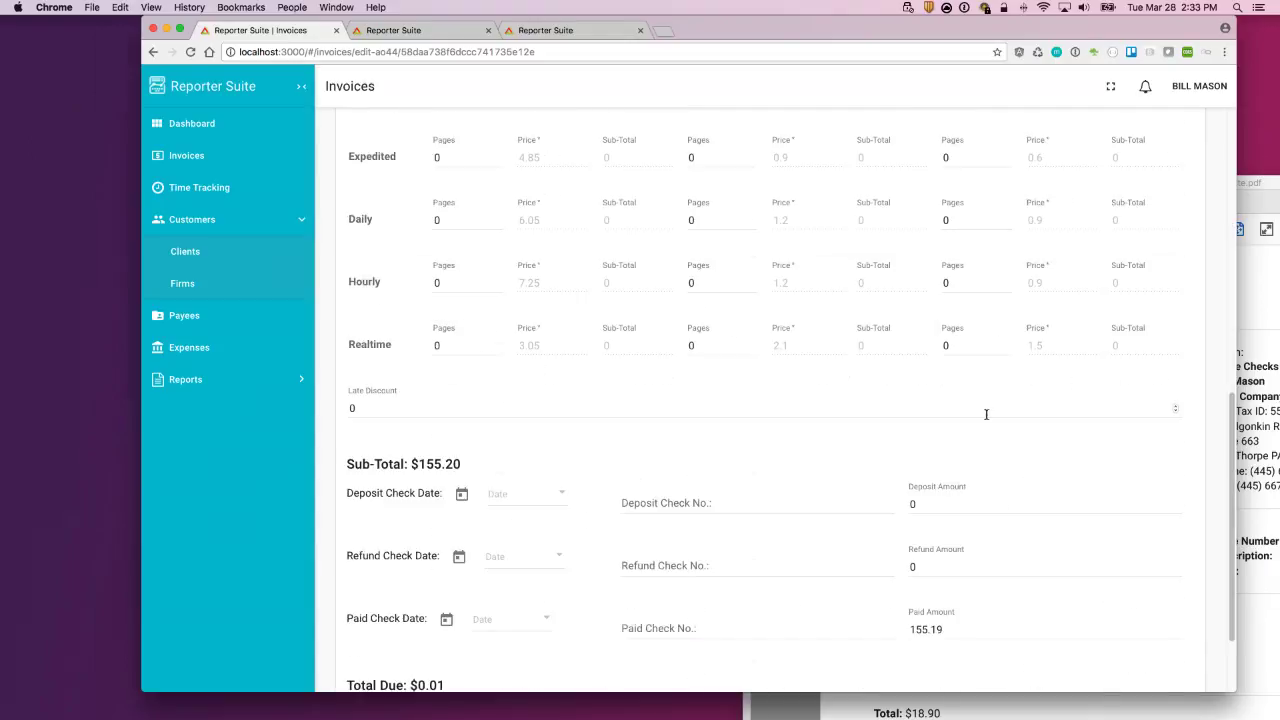
scroll(1070, 400, up, 7)
scroll(1057, 420, up, 10)
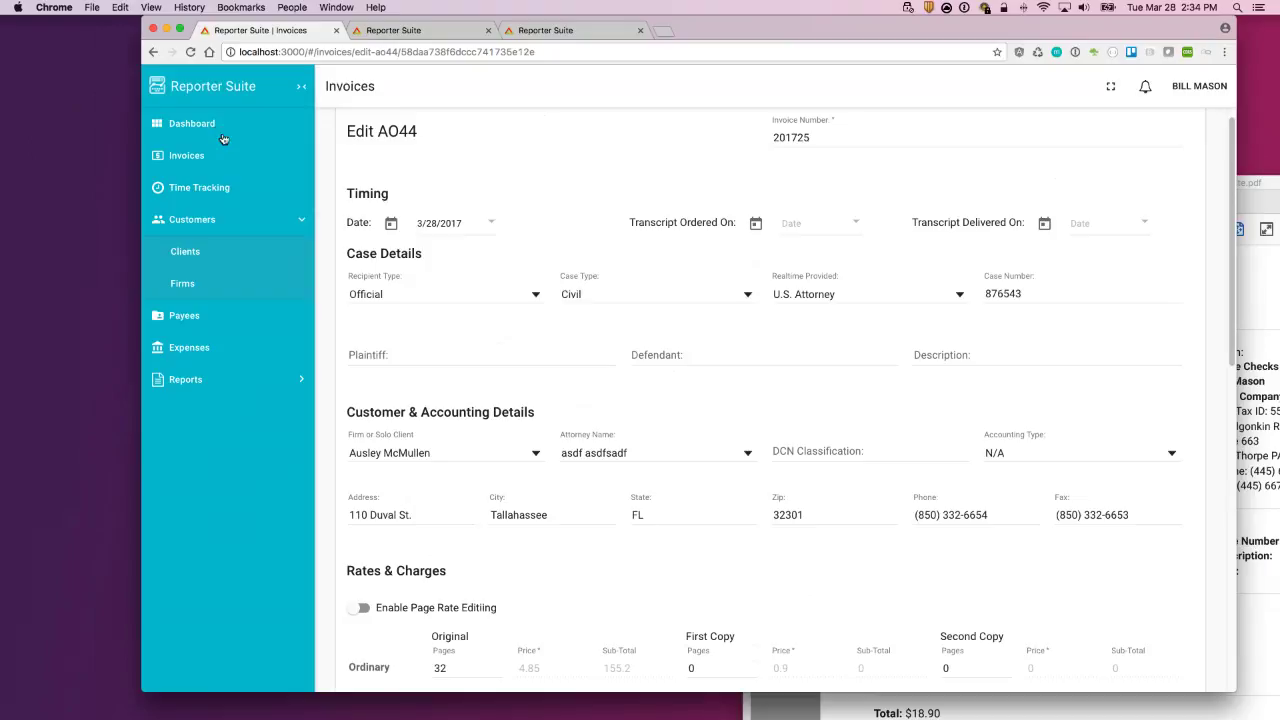
scroll(200, 126, up, 1)
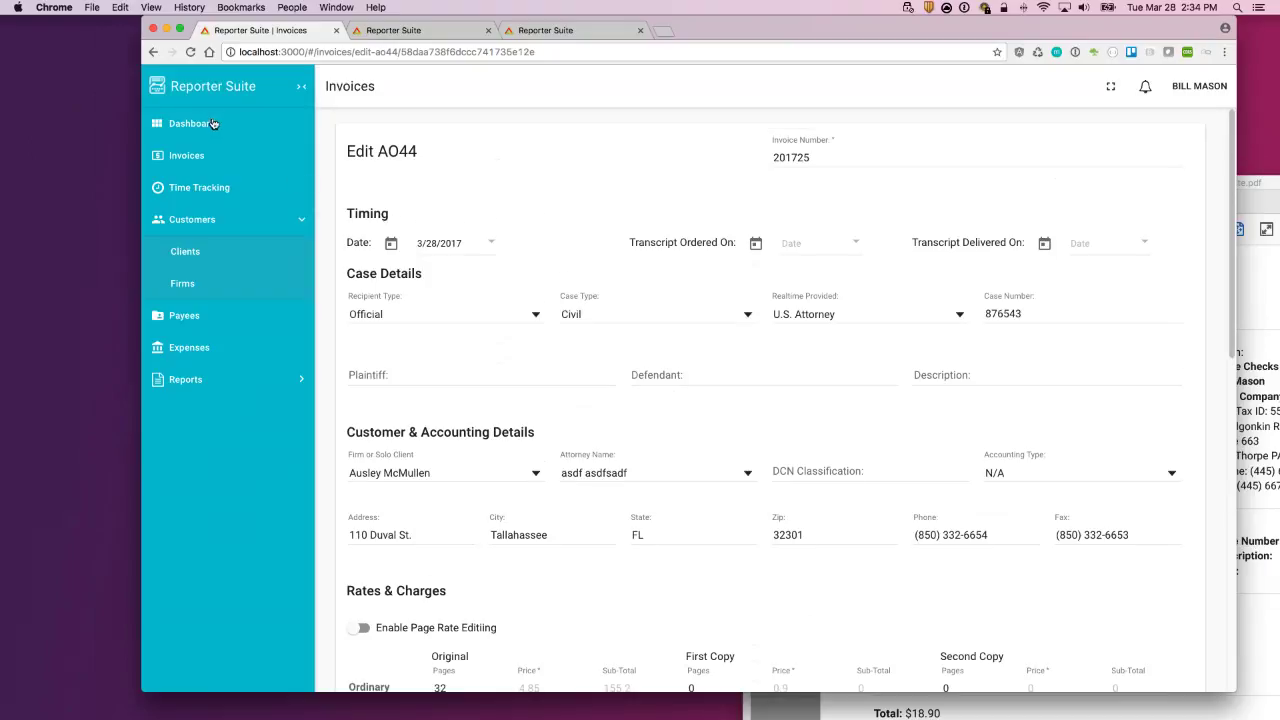
Step: Review the Dashboard's $4,875.72 total invoiced, then open the Official Invoices list
click(195, 123)
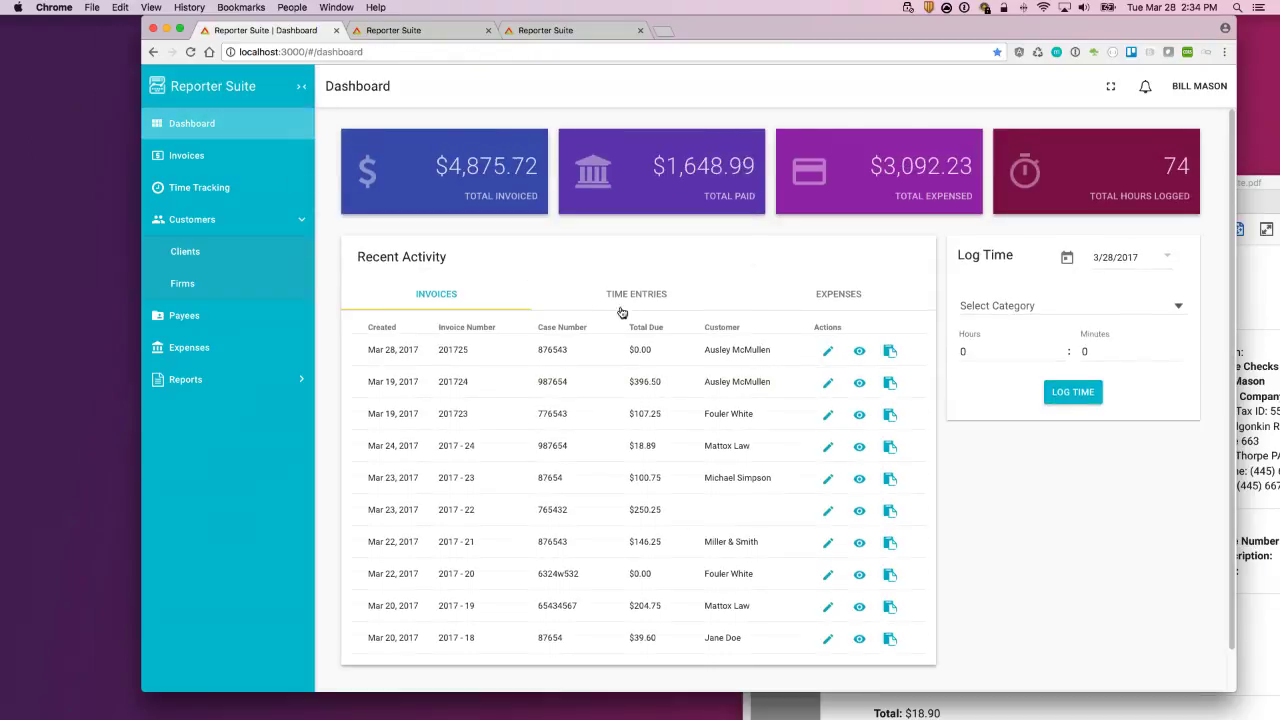
scroll(1051, 540, down, 1)
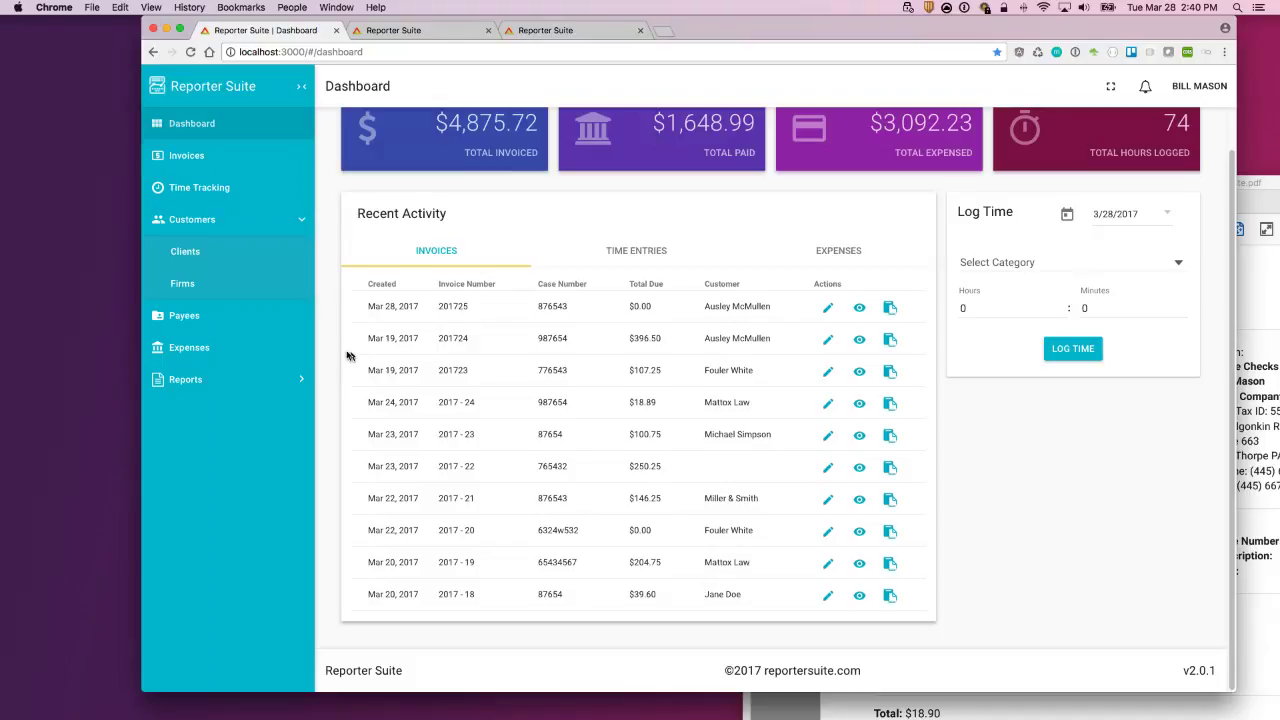
click(211, 157)
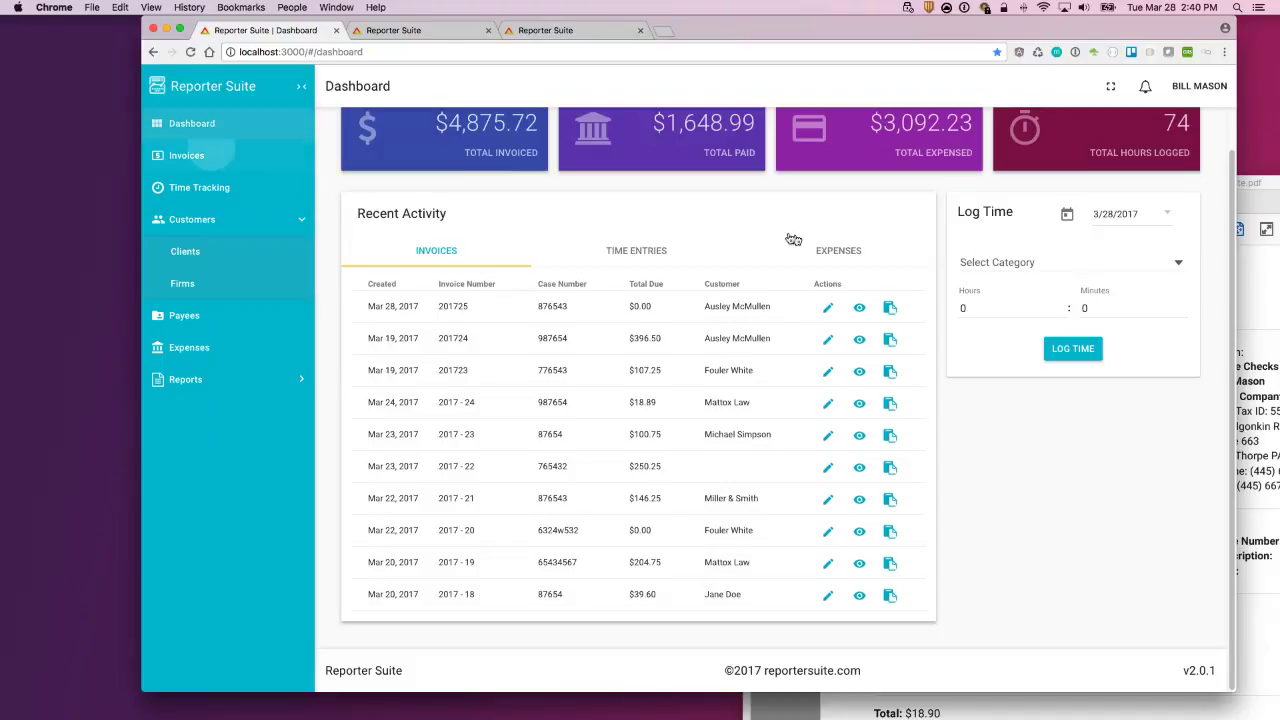
Step: Expand Mattox Law's invoice 2017 - 24 ($18.89 due) and open its printable view
click(621, 226)
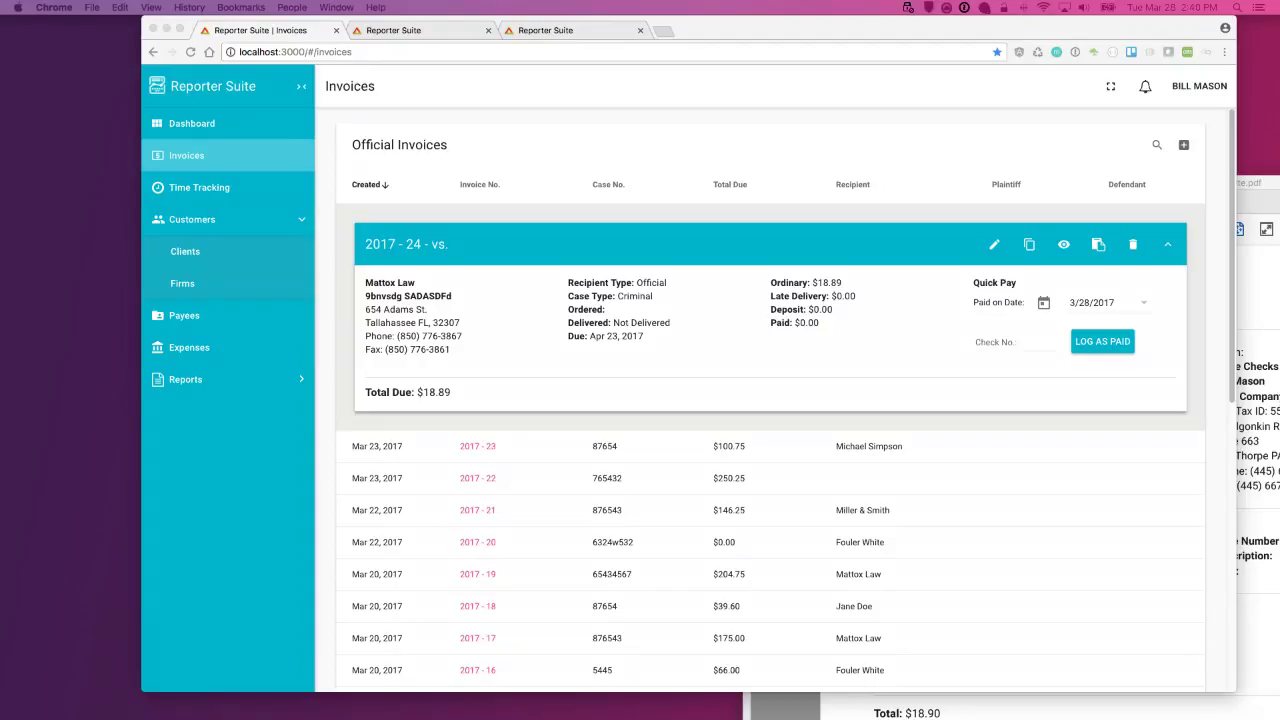
click(803, 212)
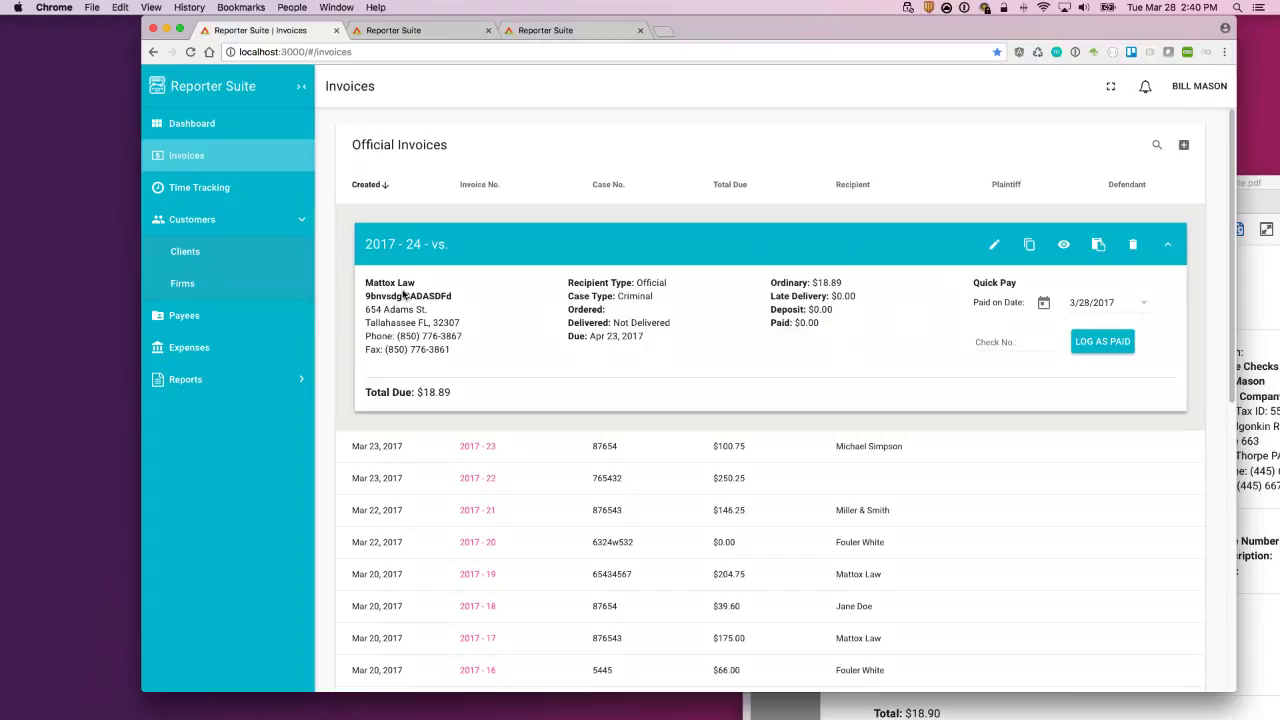
drag(381, 283, 452, 298)
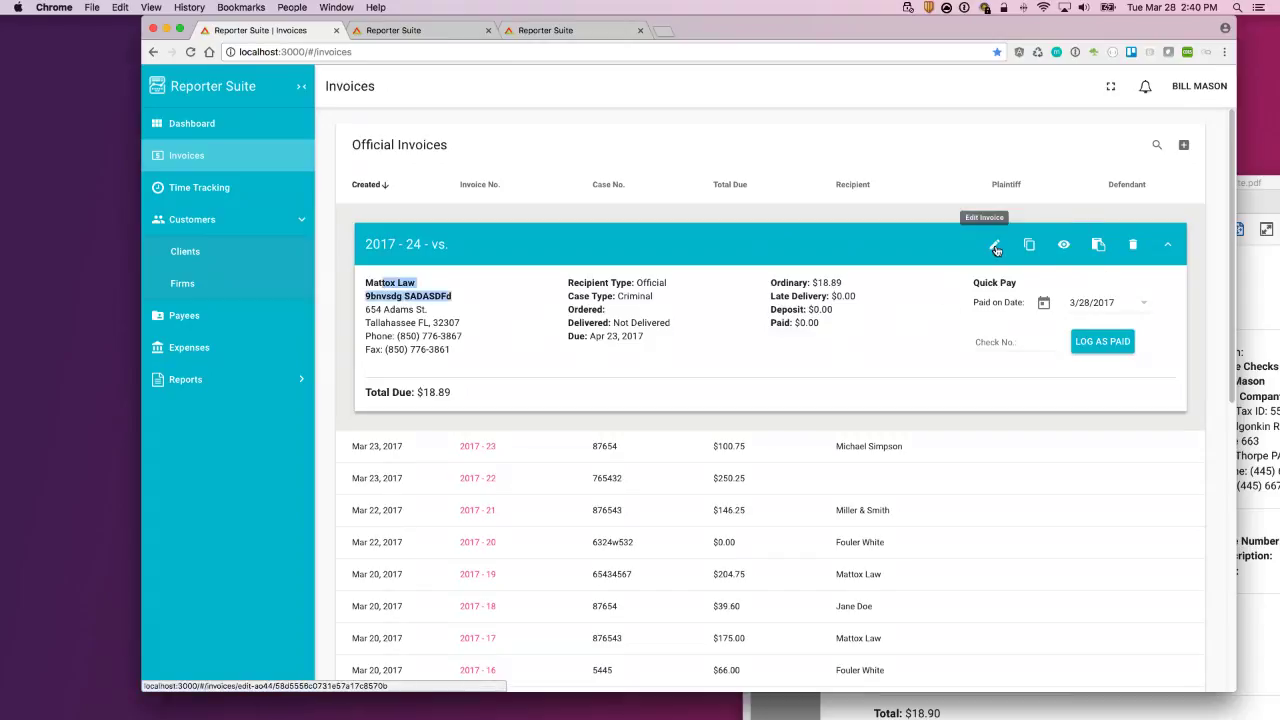
click(1064, 246)
Step: Cancel printing, return to the Invoices tab, and bring the saved Reporter Suite.pdf forward
click(256, 97)
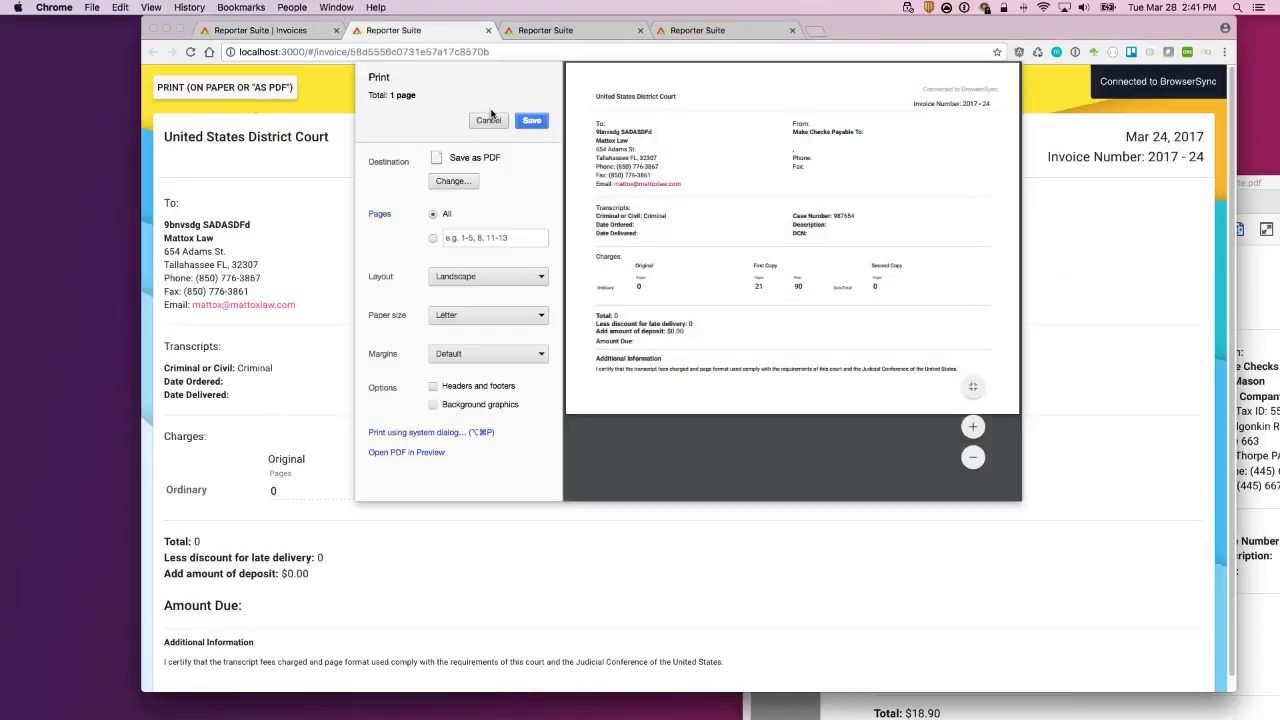
click(489, 120)
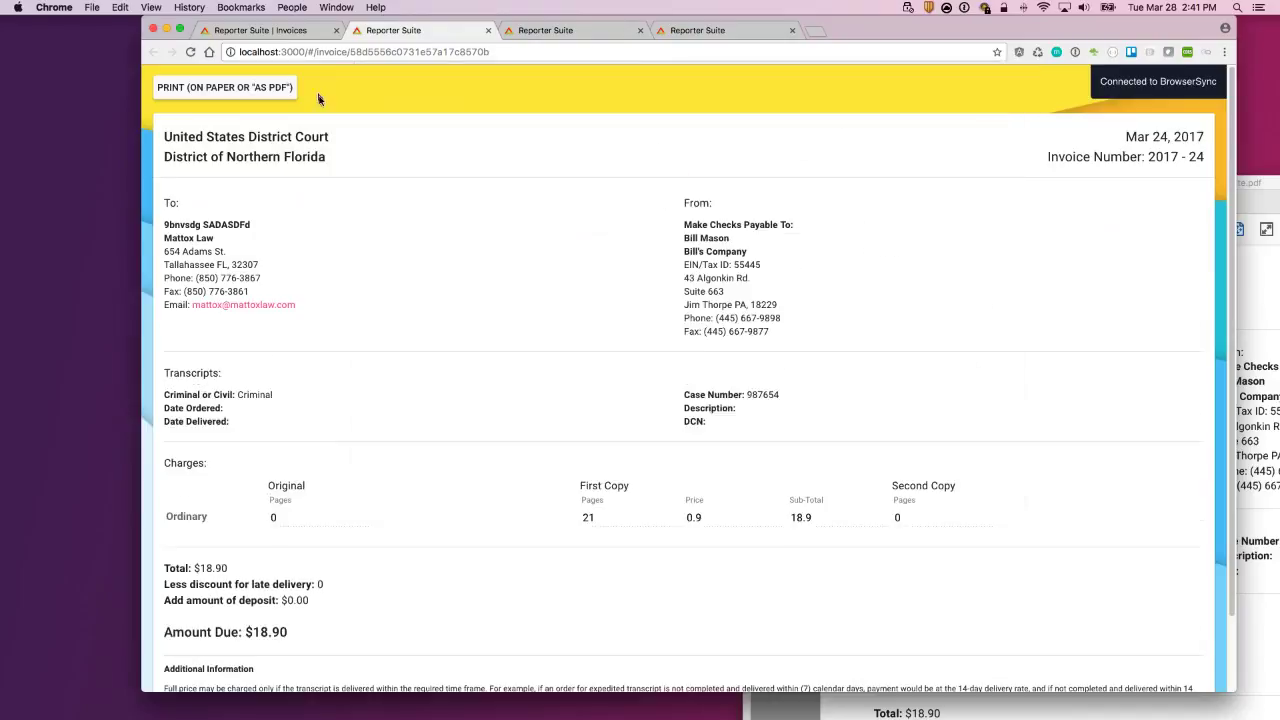
click(281, 31)
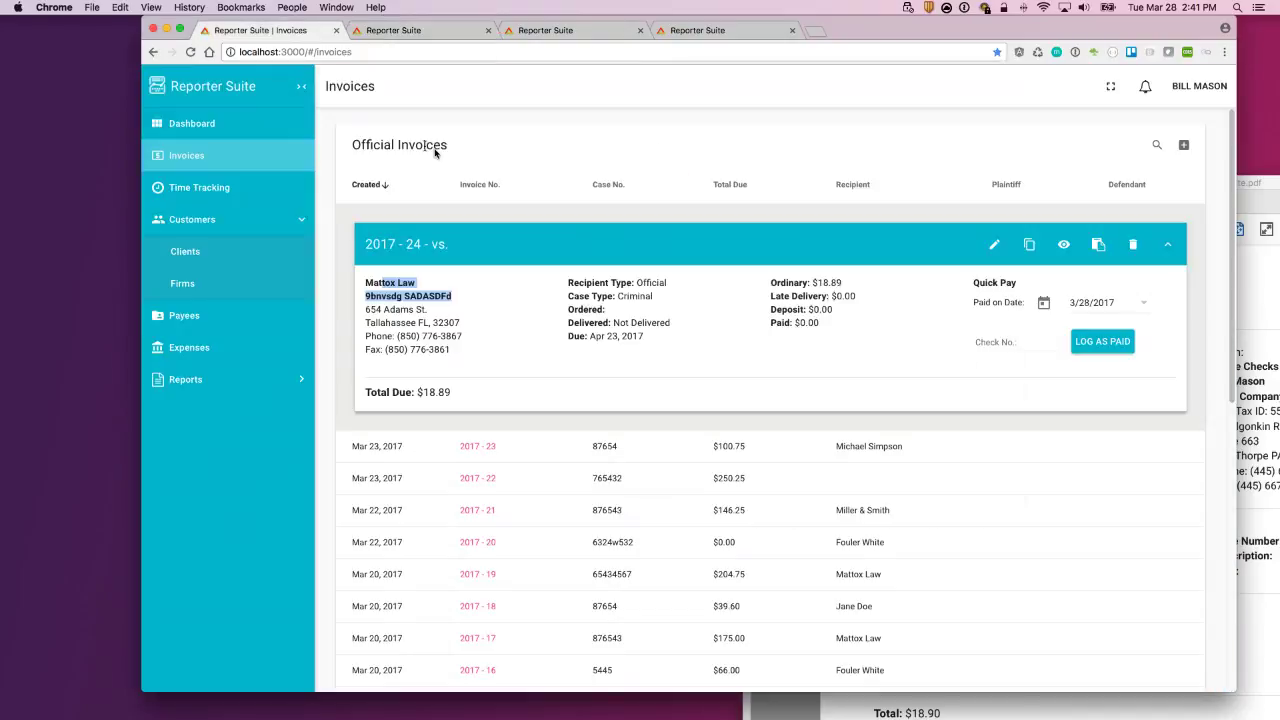
click(830, 332)
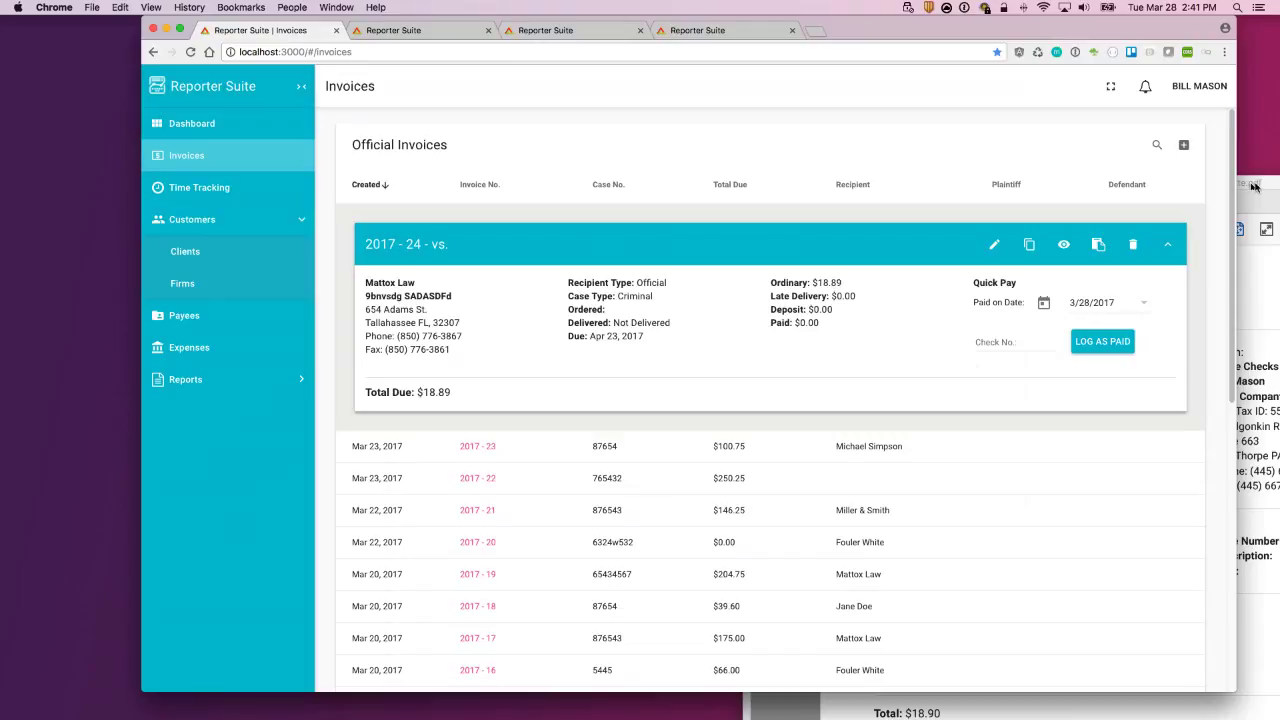
drag(1255, 188, 730, 79)
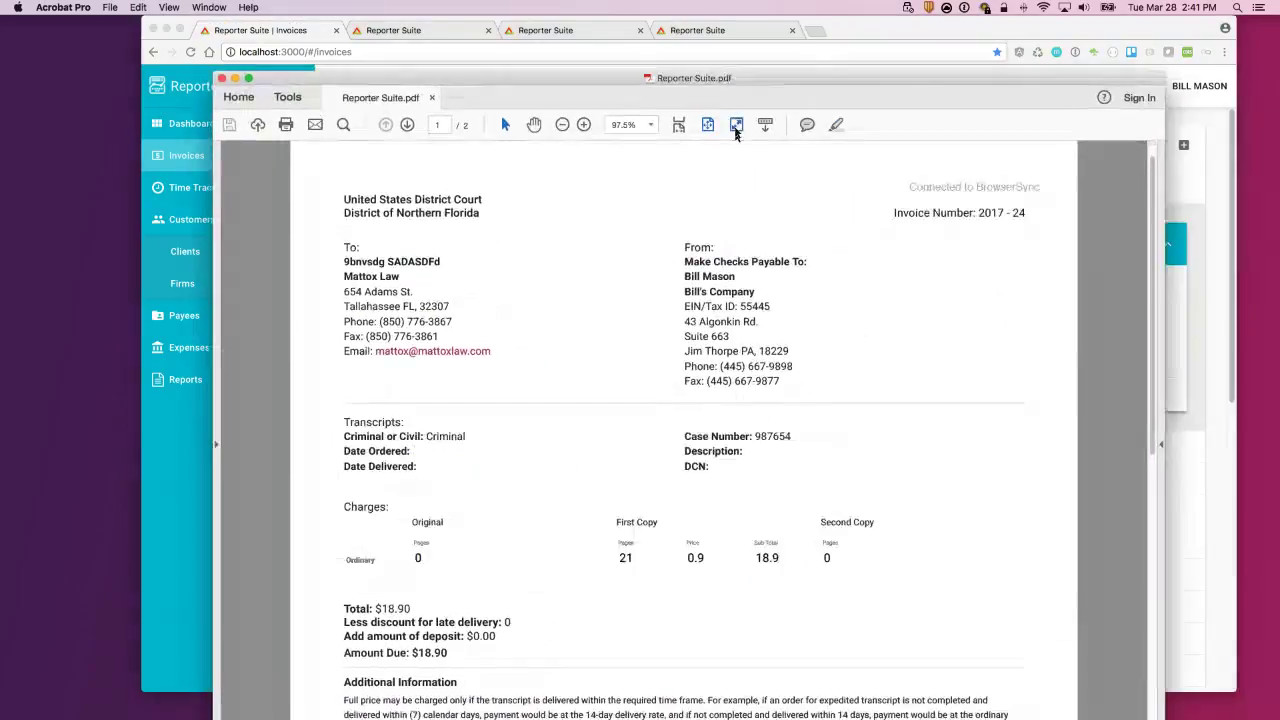
Step: Scroll through both pages of Reporter Suite.pdf in Acrobat Pro, then close it
scroll(915, 330, down, 10)
scroll(912, 333, up, 10)
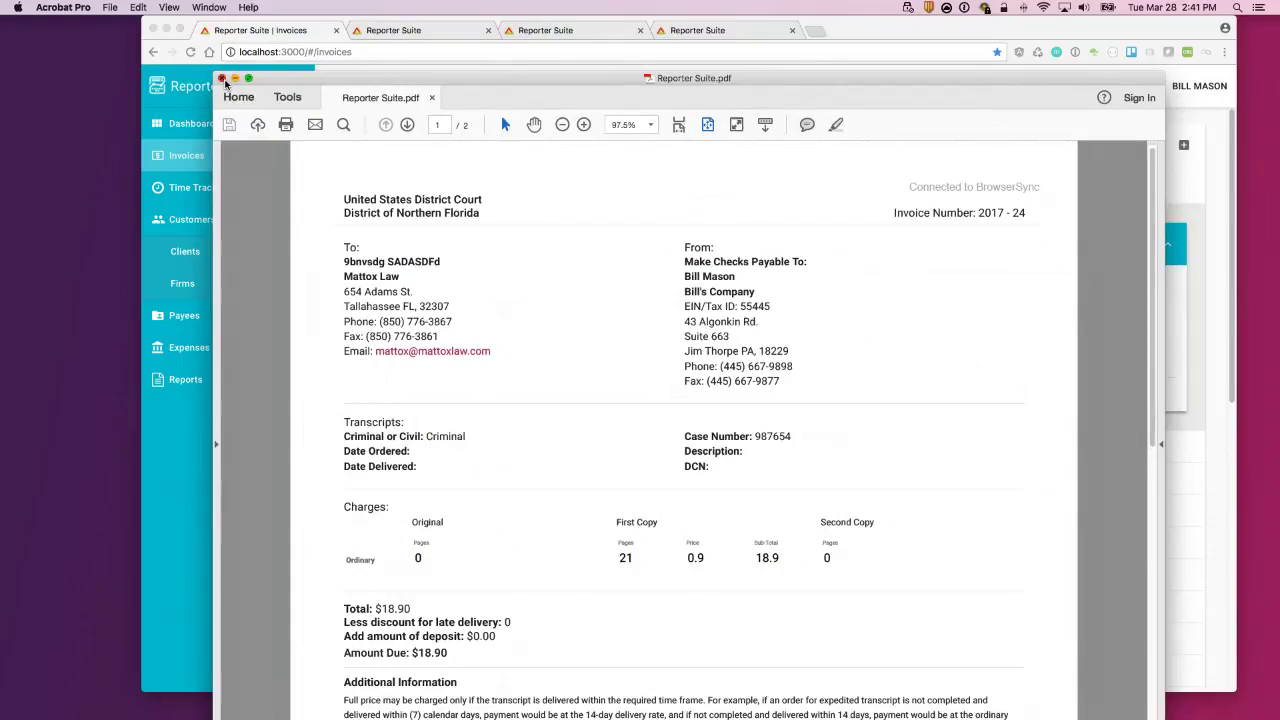
click(222, 78)
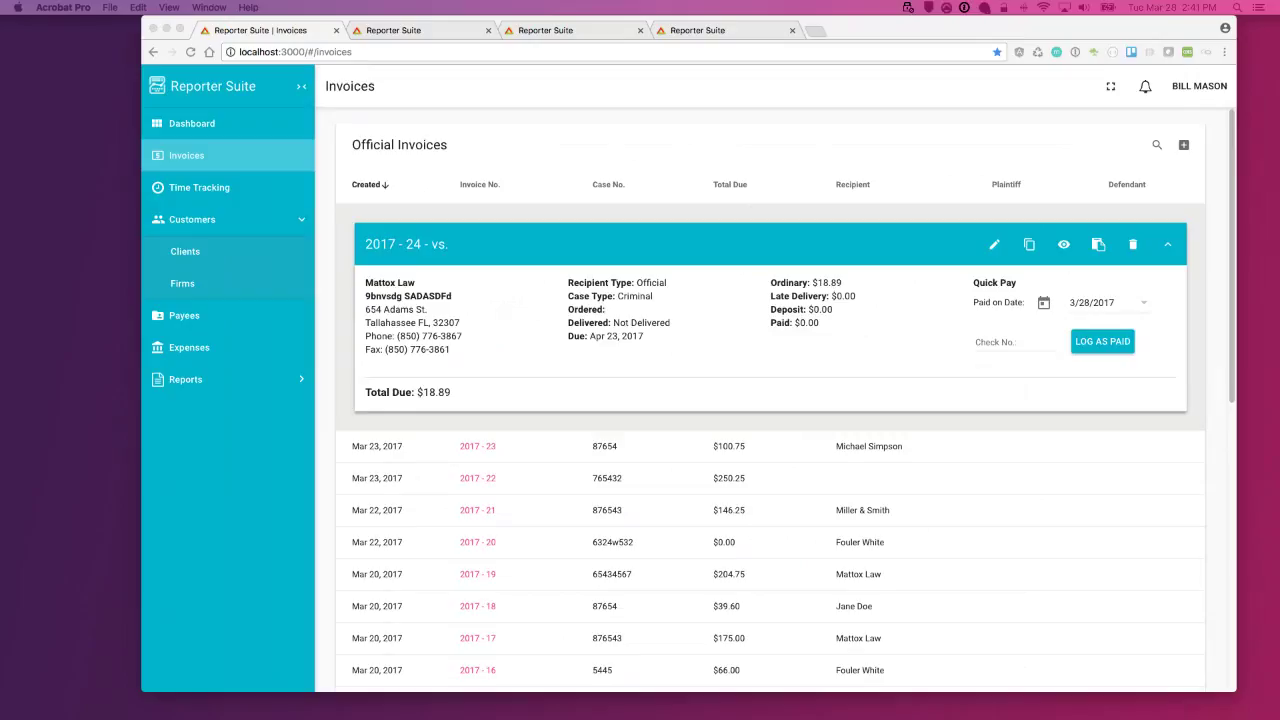
Step: Print invoice 2017 - 24's printable view to the HP Photosmart 5510 printer
click(641, 130)
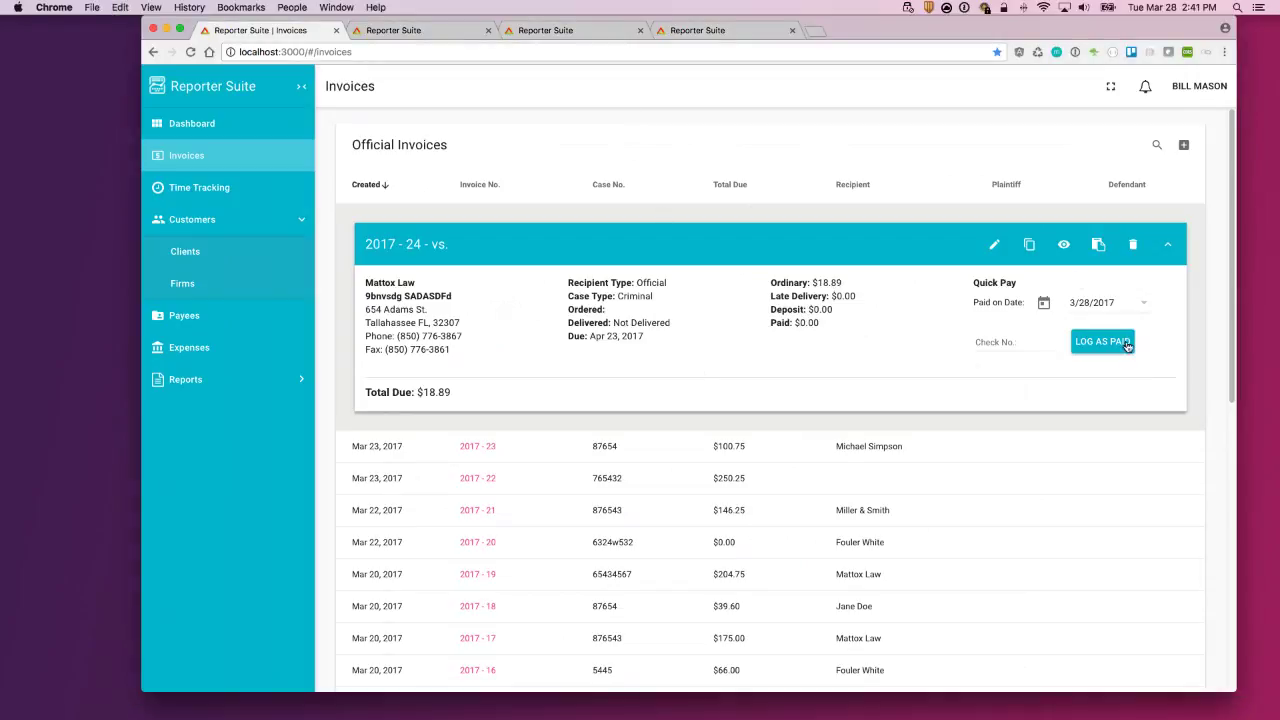
click(1063, 244)
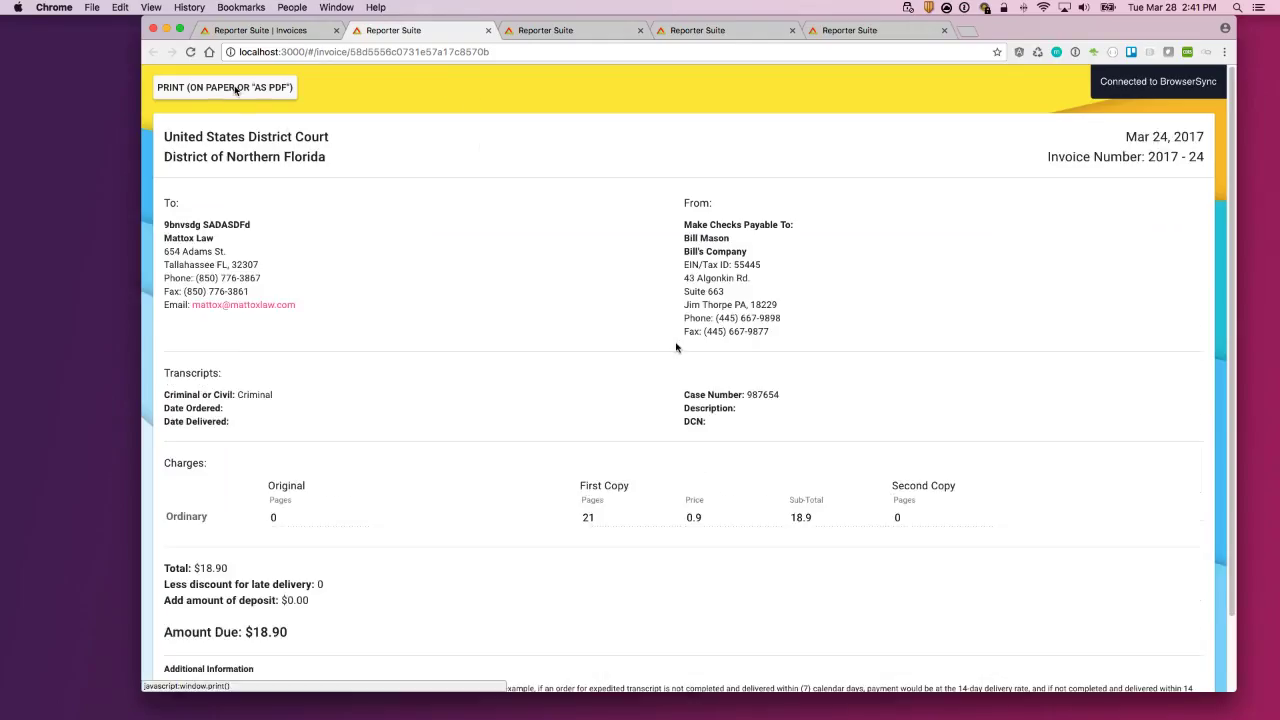
click(289, 88)
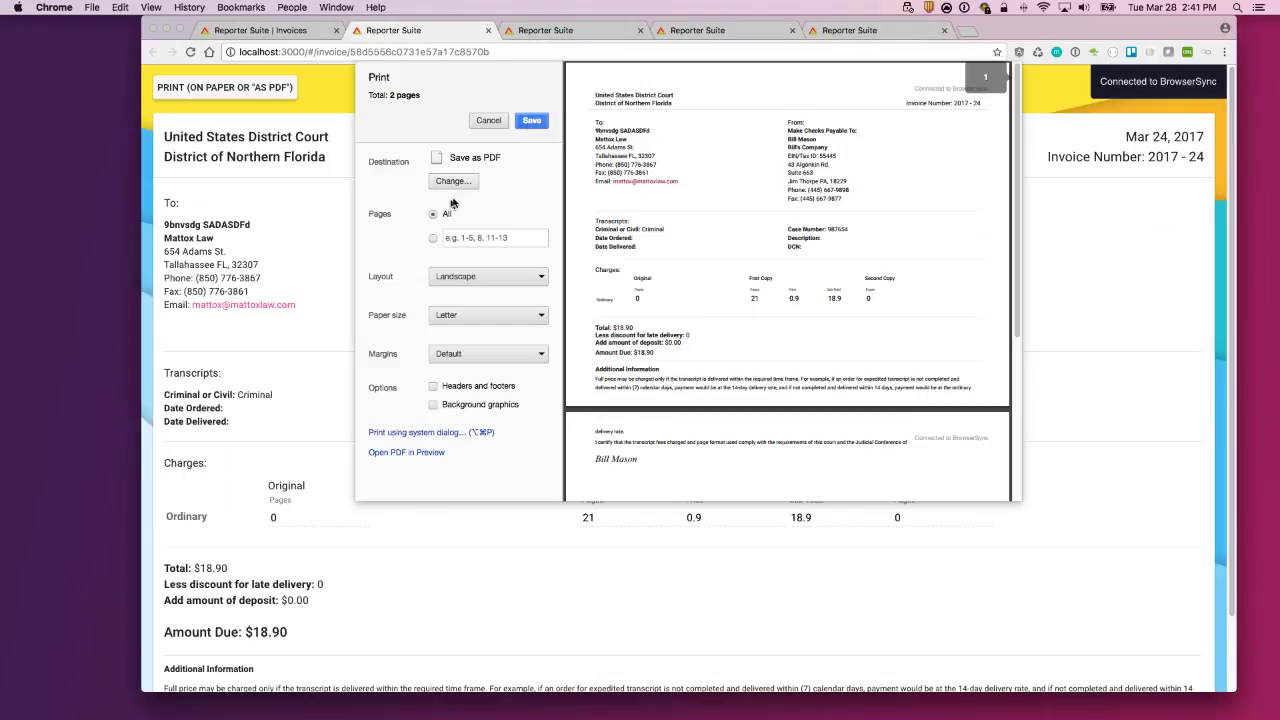
click(454, 183)
click(550, 256)
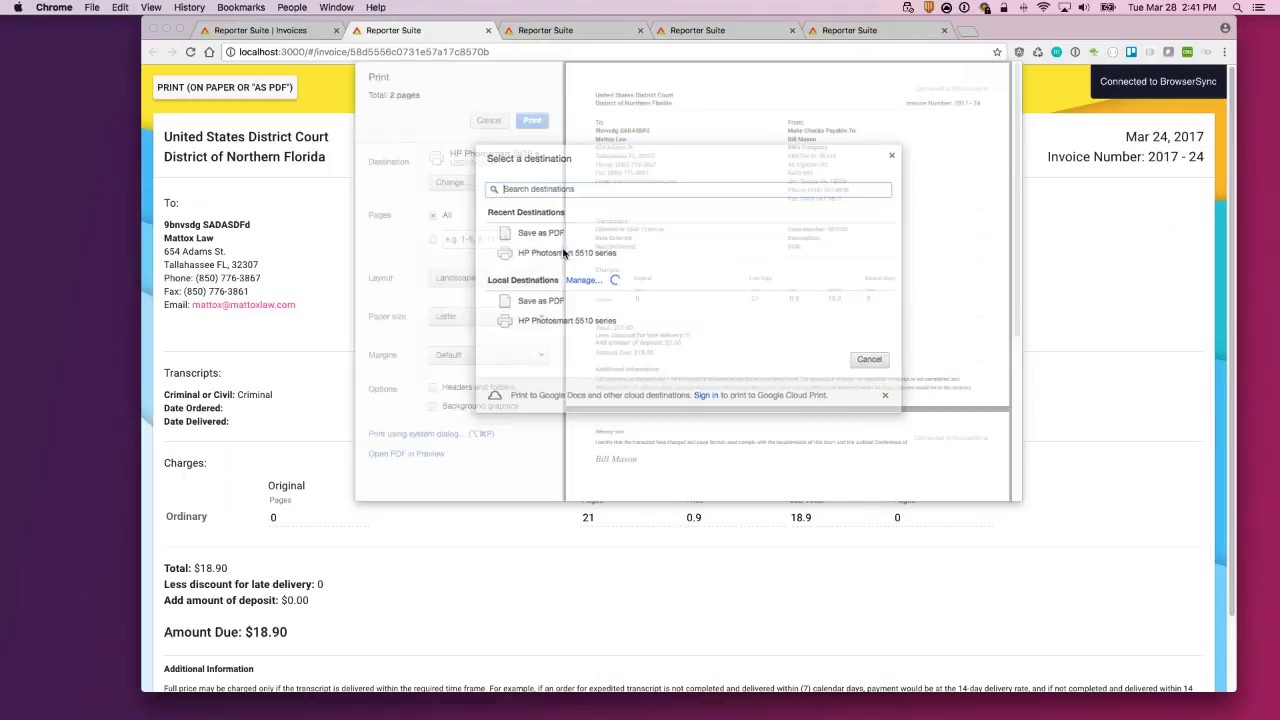
click(533, 121)
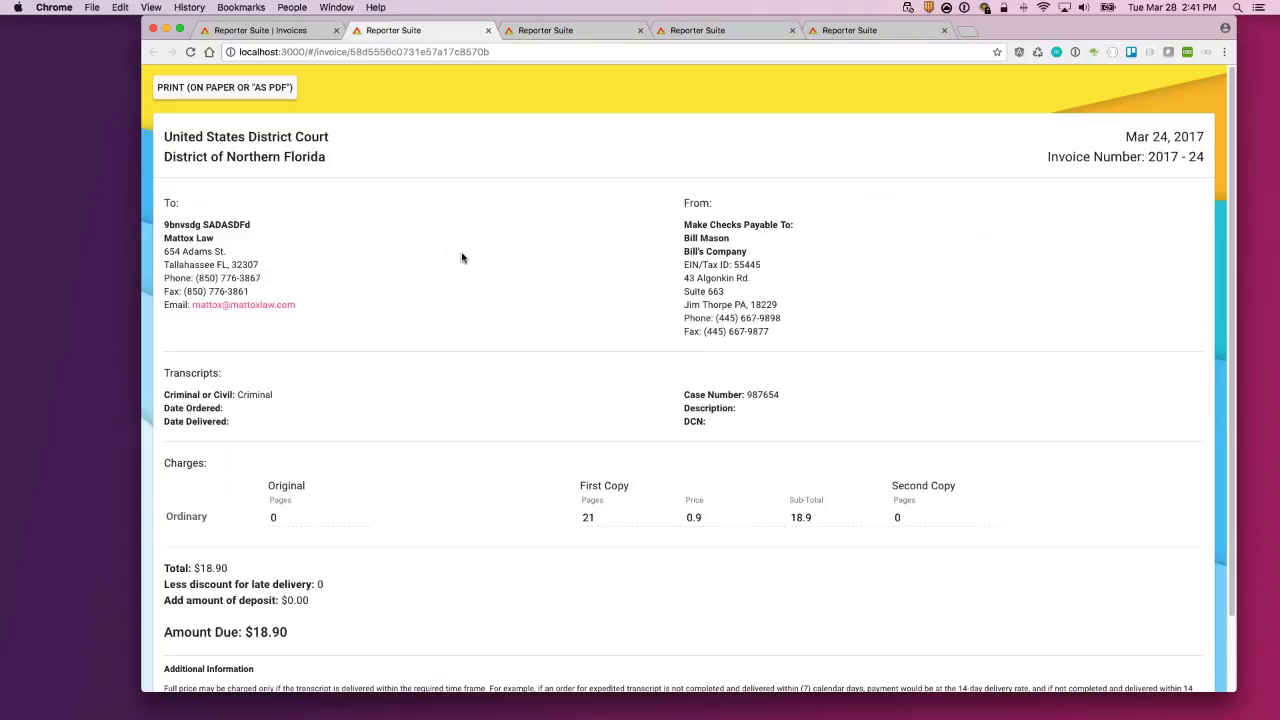
click(243, 89)
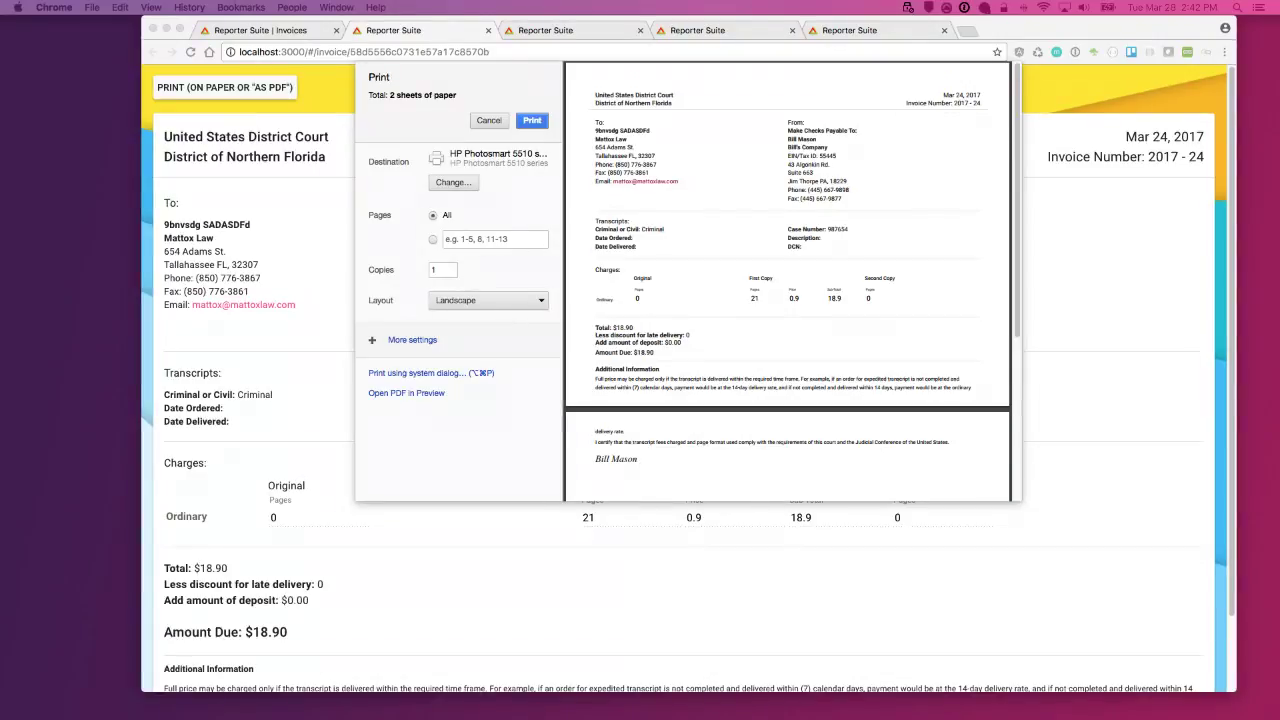
click(489, 121)
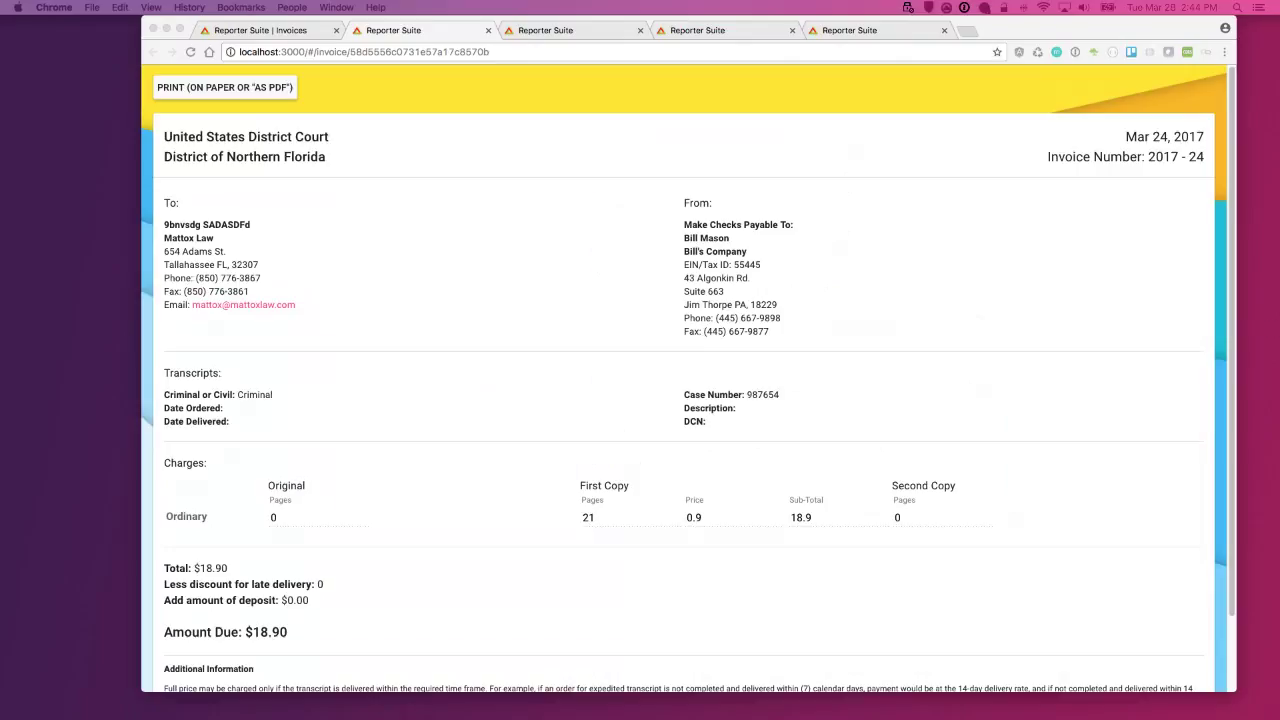
Step: Highlight the Additional Information and certification text at the bottom of the printable invoice
click(1056, 266)
drag(1237, 252, 1033, 252)
scroll(307, 673, down, 2)
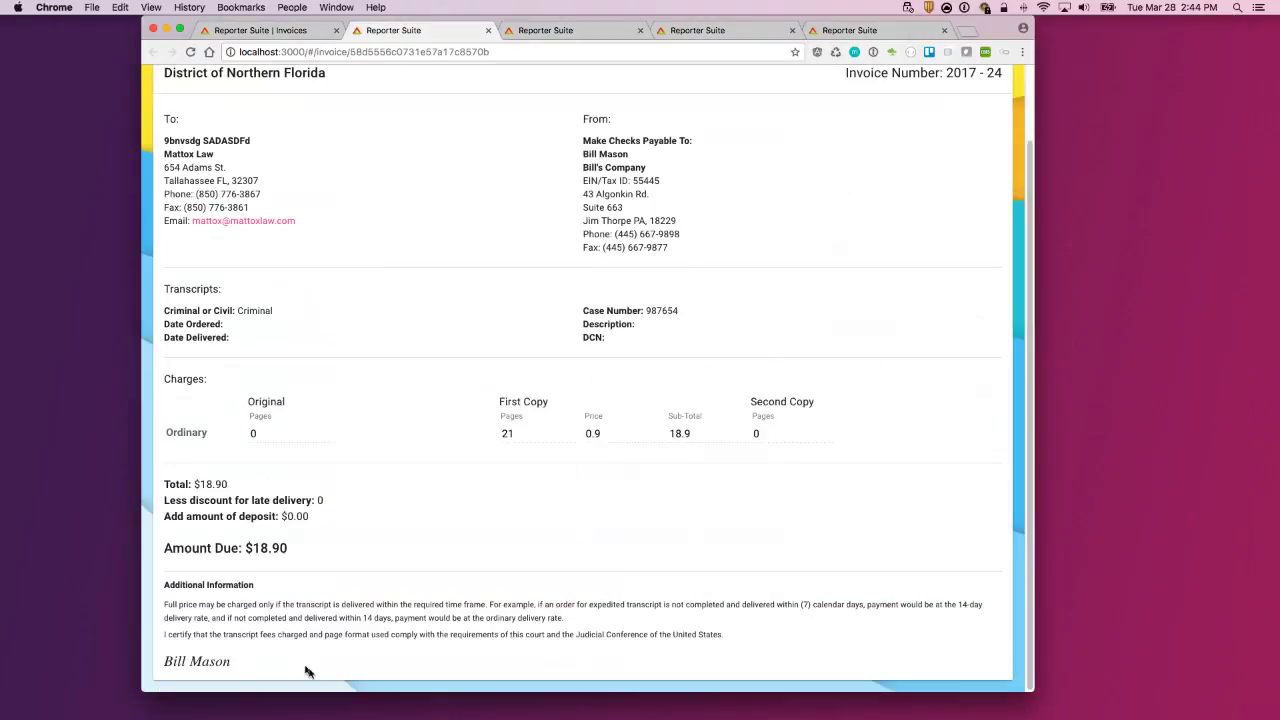
drag(168, 604, 332, 606)
click(566, 622)
drag(462, 604, 598, 632)
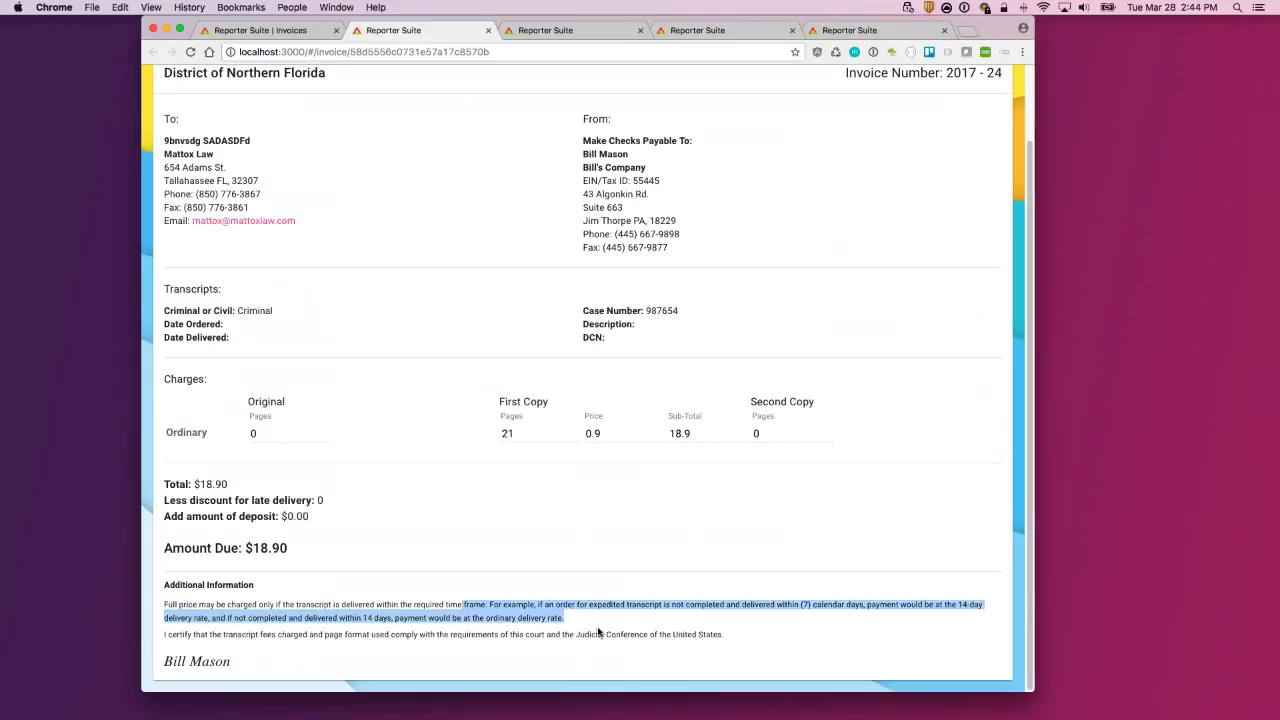
drag(760, 637, 555, 614)
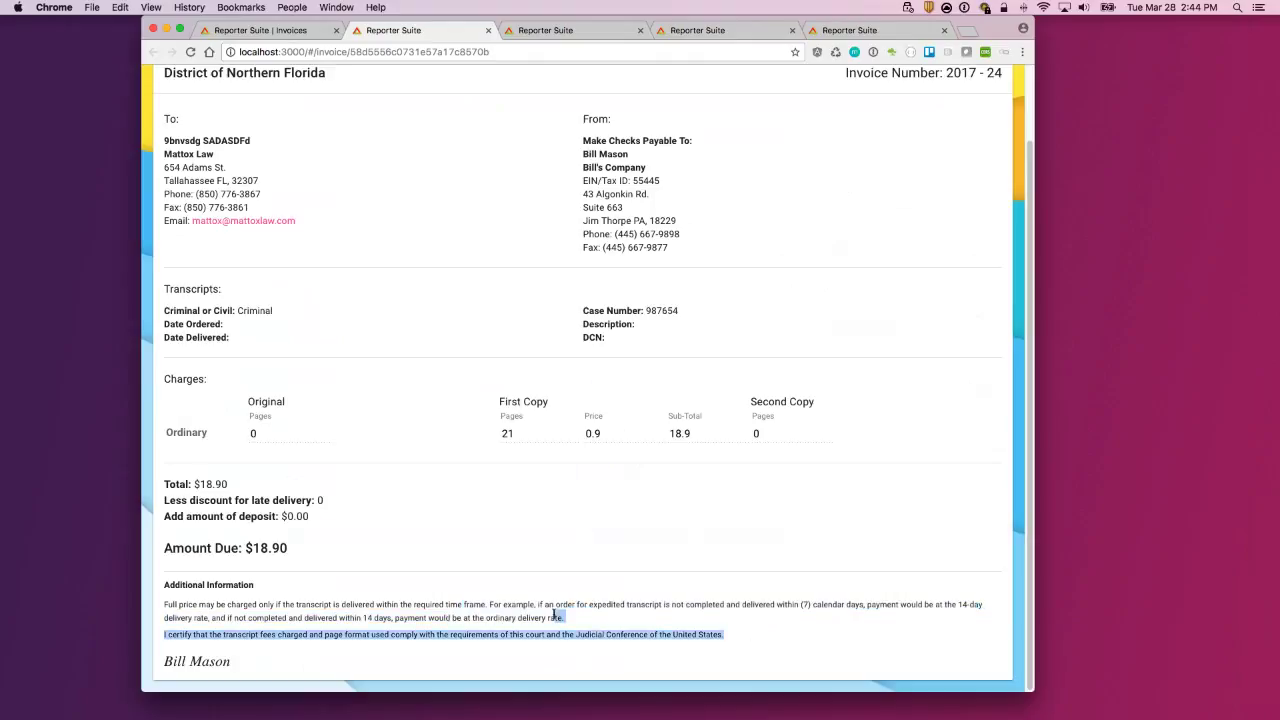
Step: Return to the Official Invoices list and show the account menu with Settings and Logout
click(410, 606)
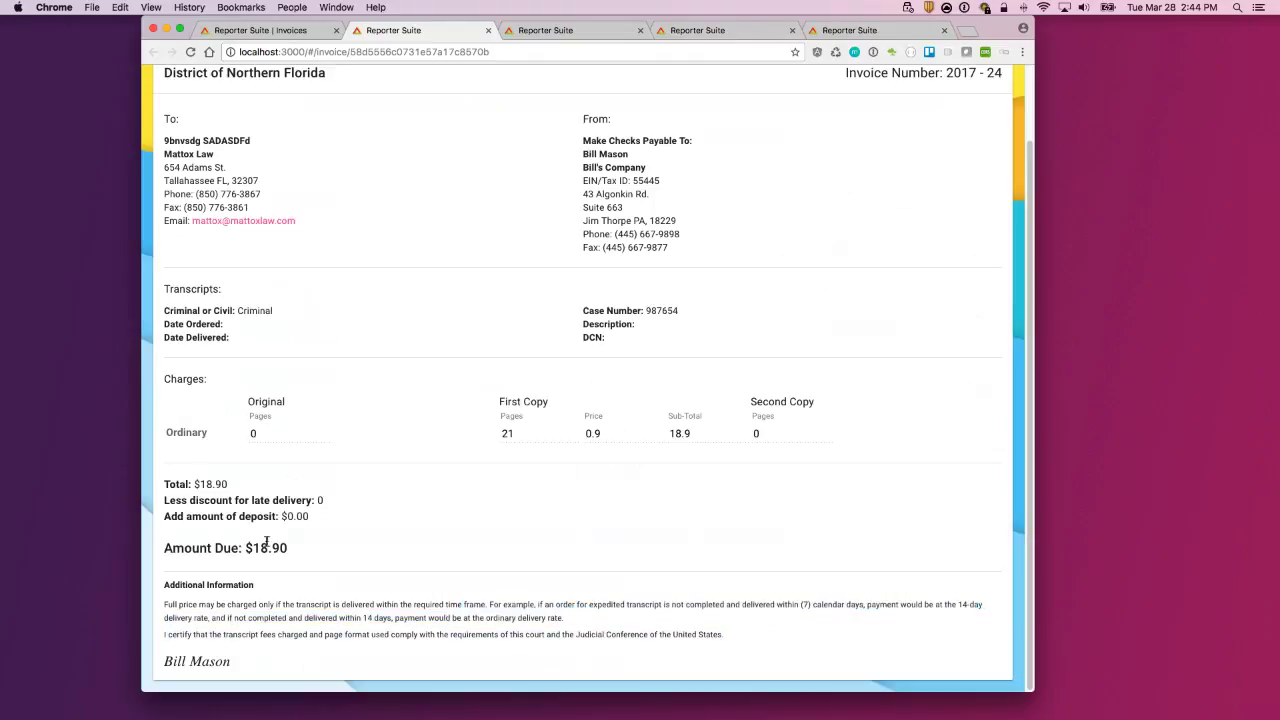
click(274, 33)
click(995, 86)
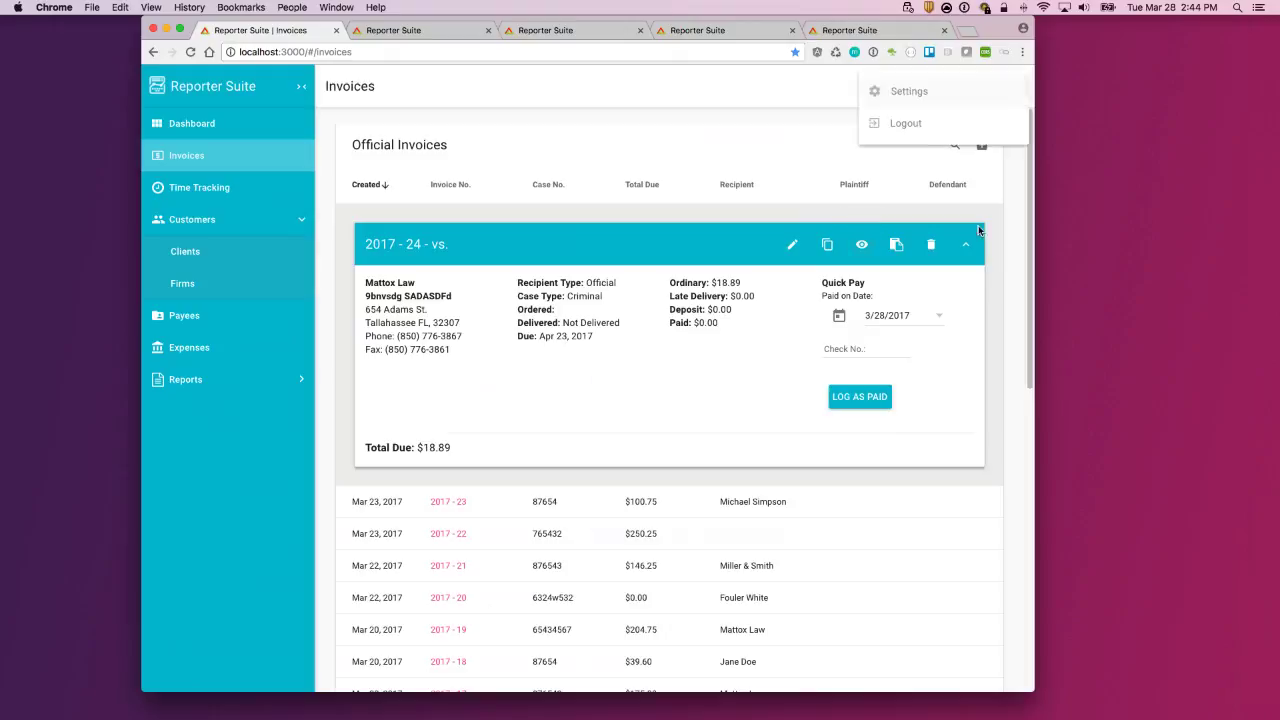
Step: Review Additional Payment Terms in Settings, widen the browser window, and return to Invoices
click(910, 97)
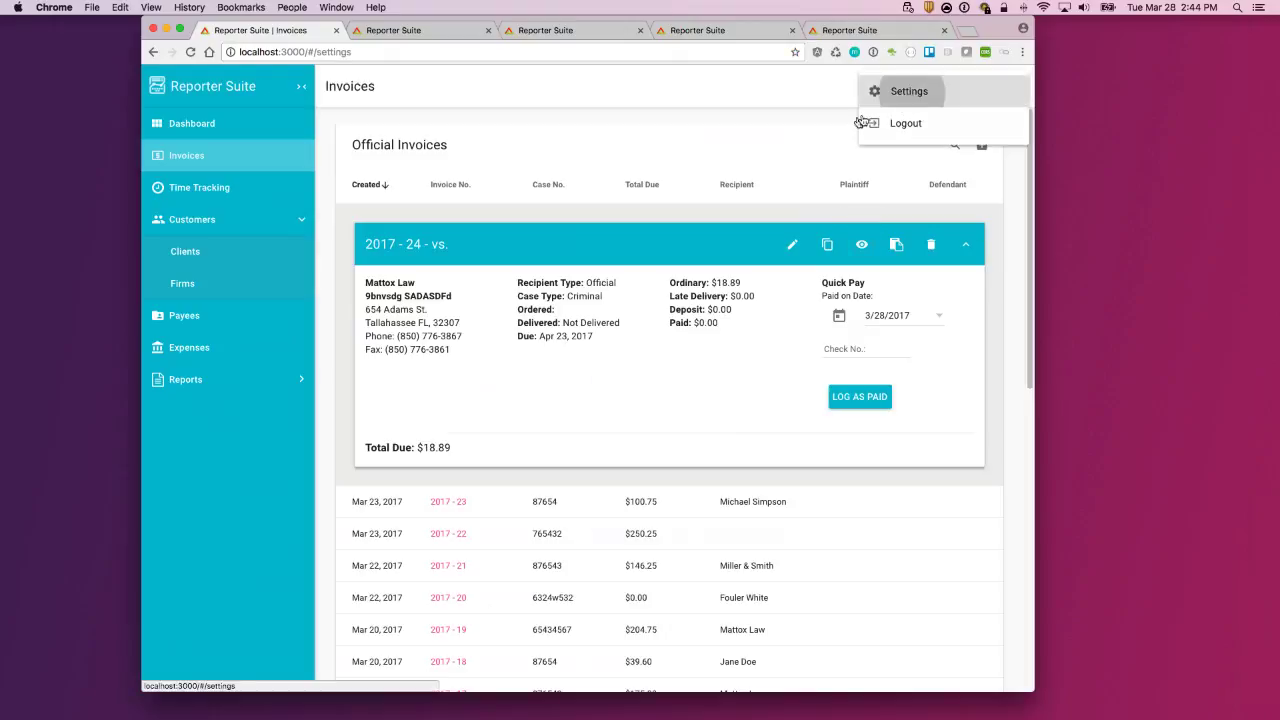
scroll(820, 491, down, 5)
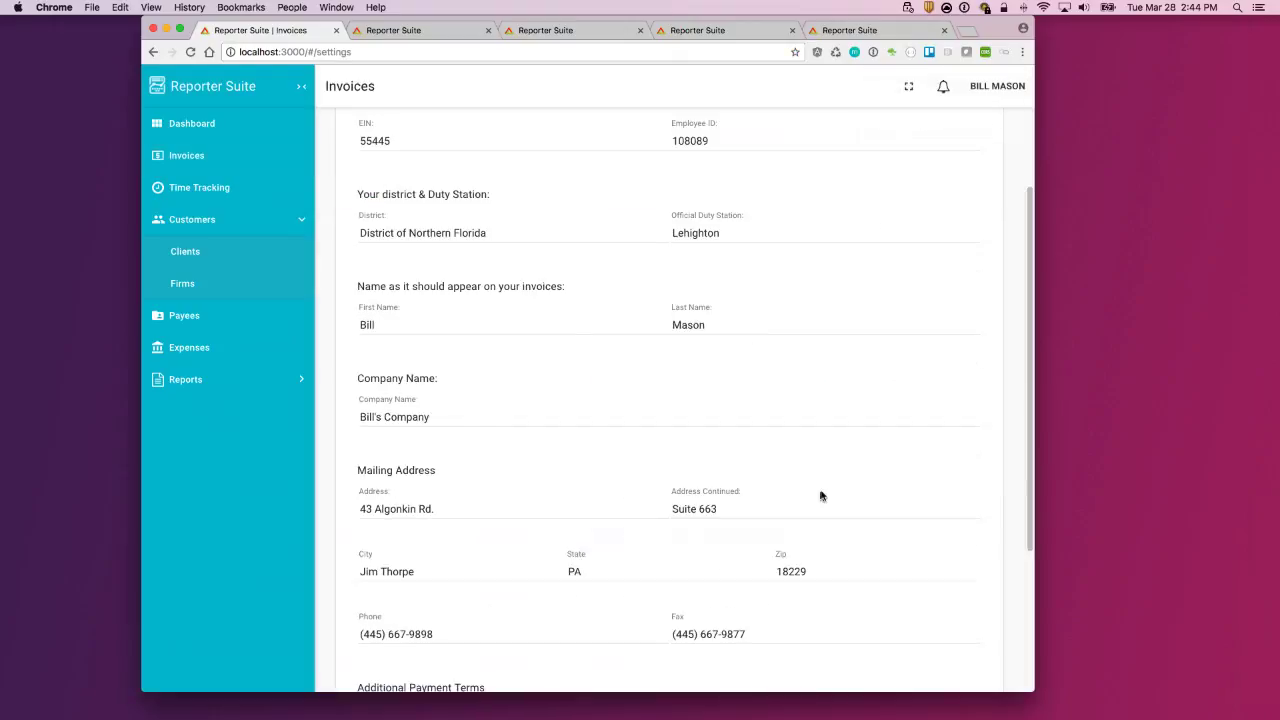
mouse_move(362, 505)
mouse_down()
mouse_move(720, 523)
mouse_move(785, 541)
mouse_move(660, 537)
mouse_move(362, 488)
mouse_up()
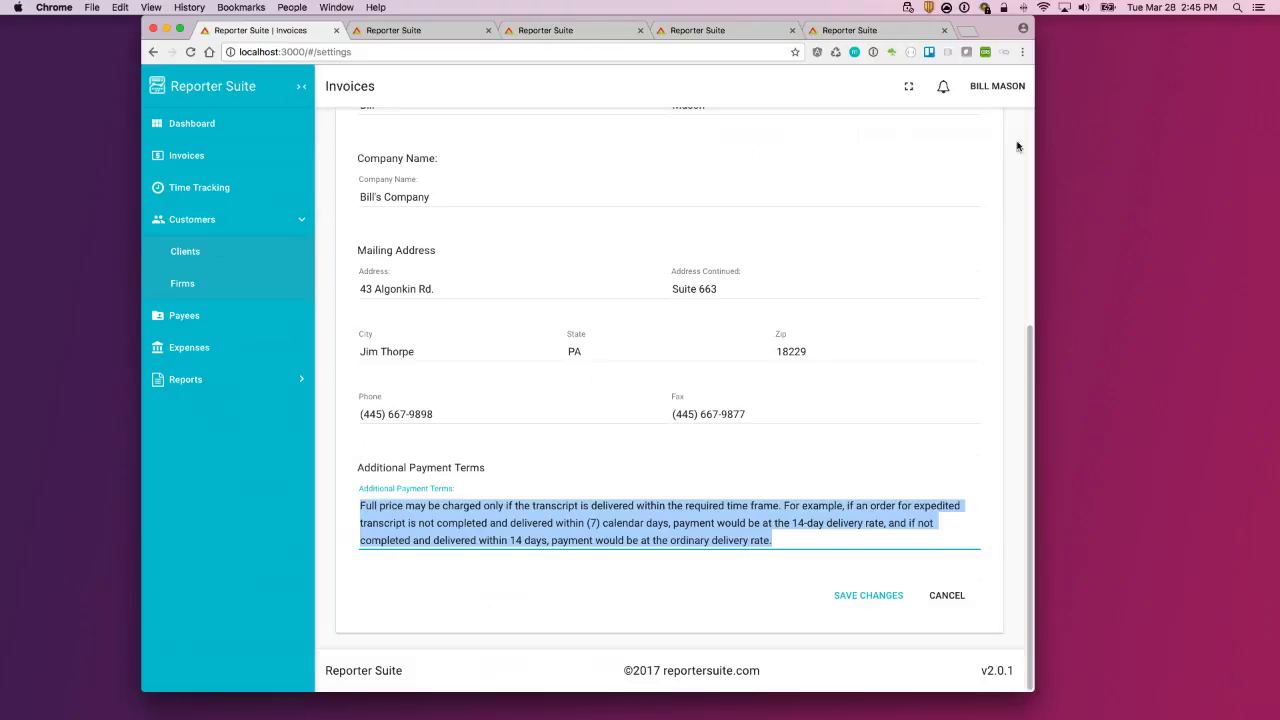
drag(1033, 186, 1194, 185)
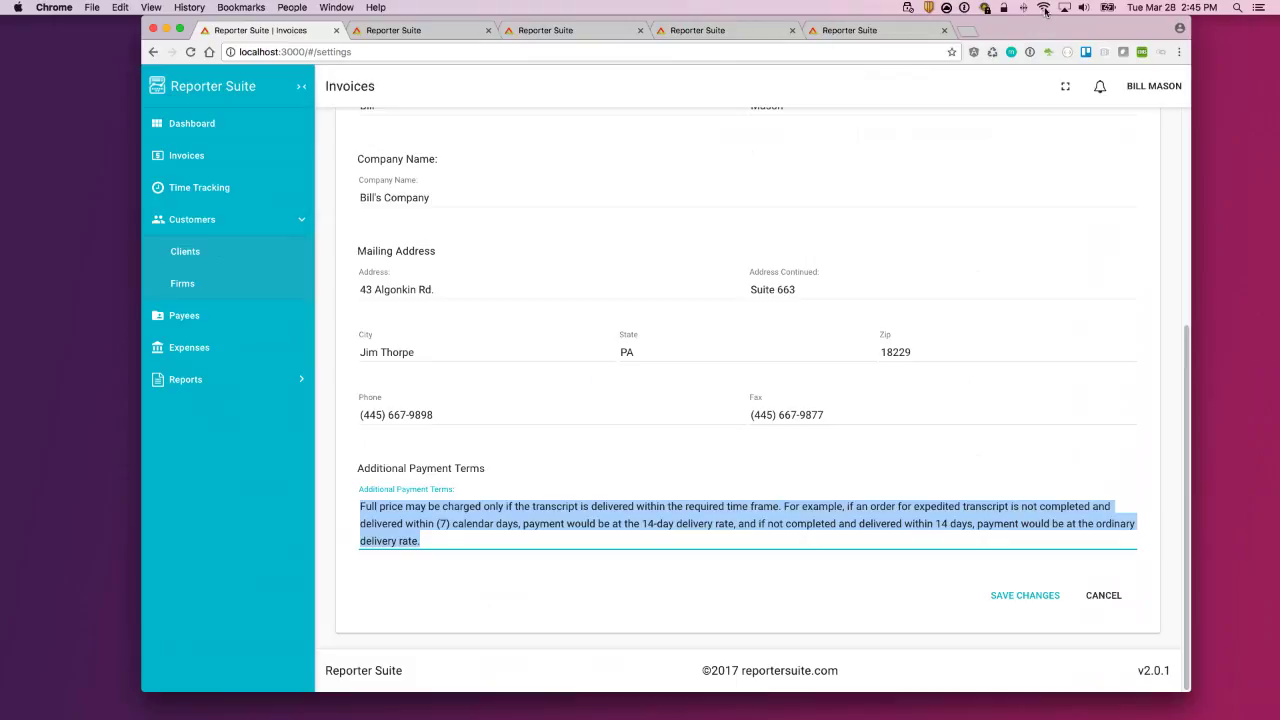
click(678, 214)
scroll(800, 245, up, 5)
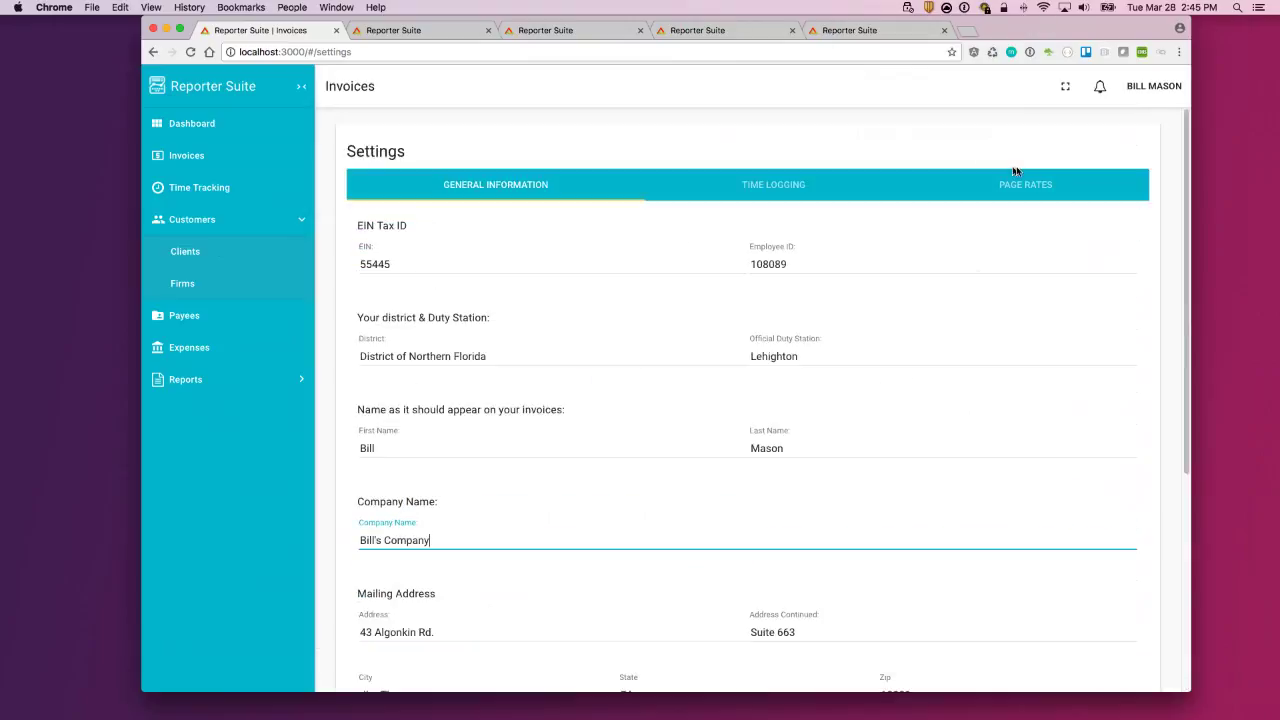
click(188, 162)
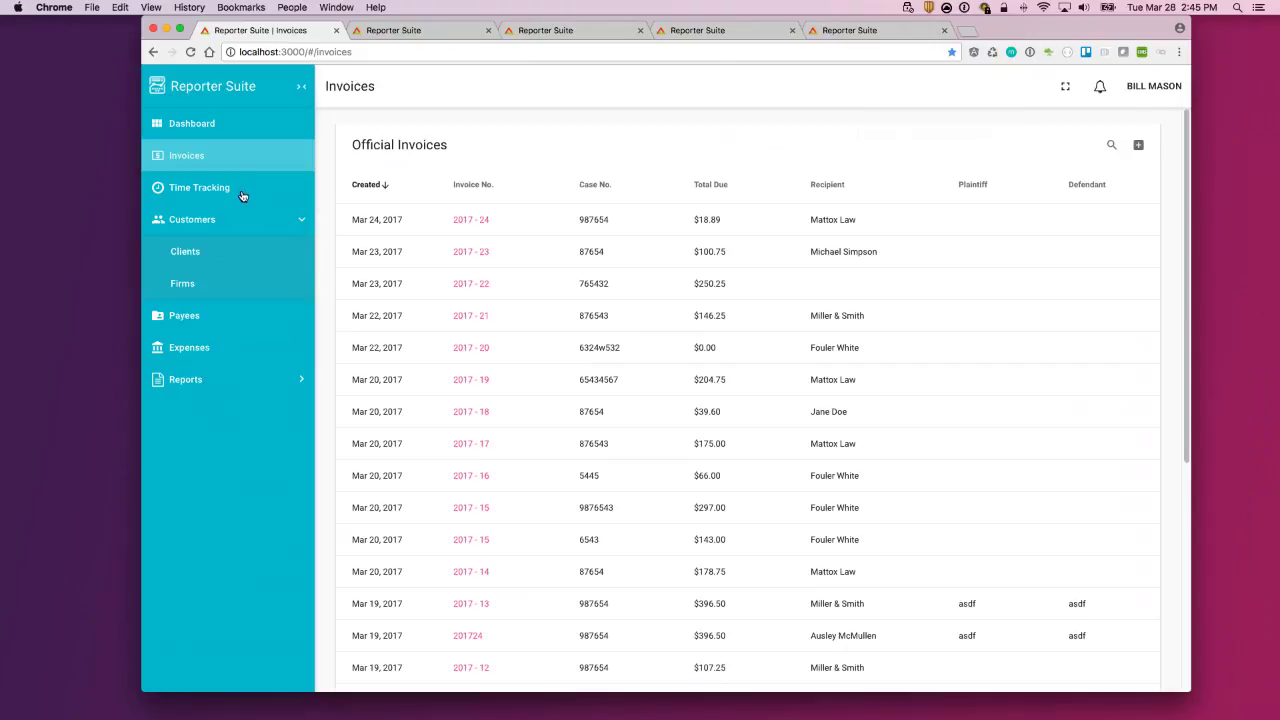
Step: Under Time Tracking › Clients, start a new client and enter placeholder names and an e-mail
click(241, 194)
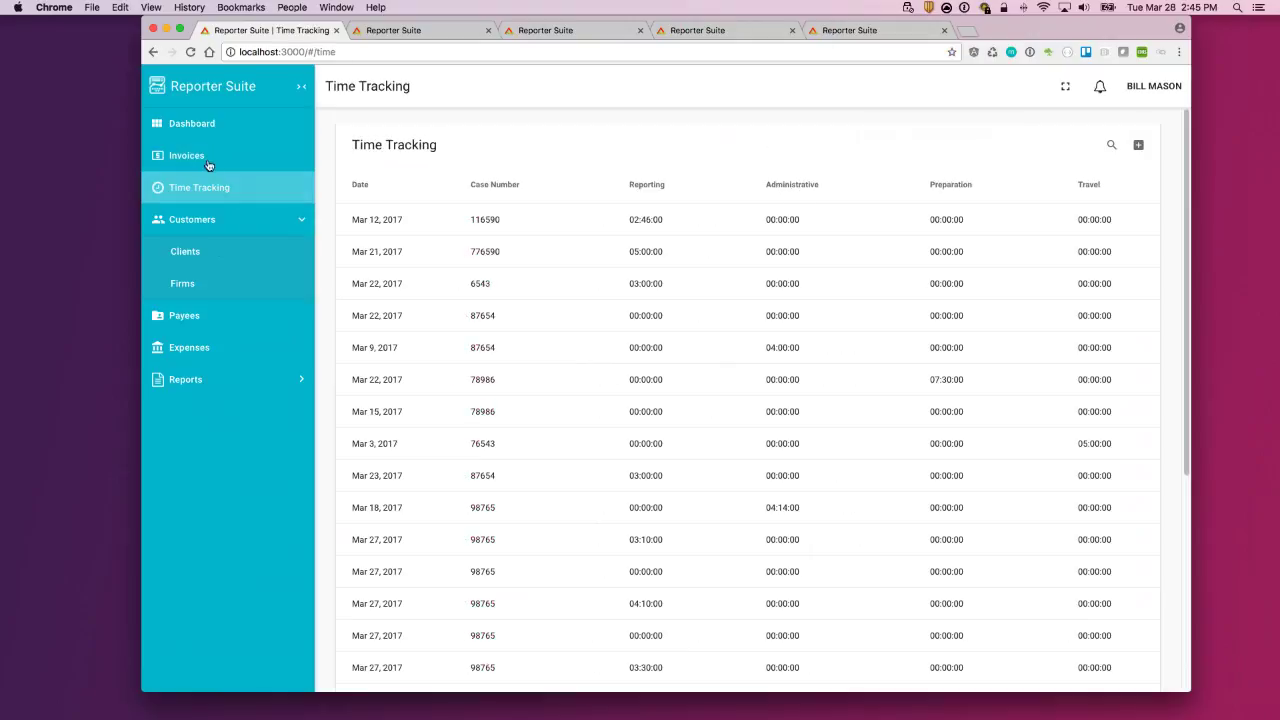
click(215, 263)
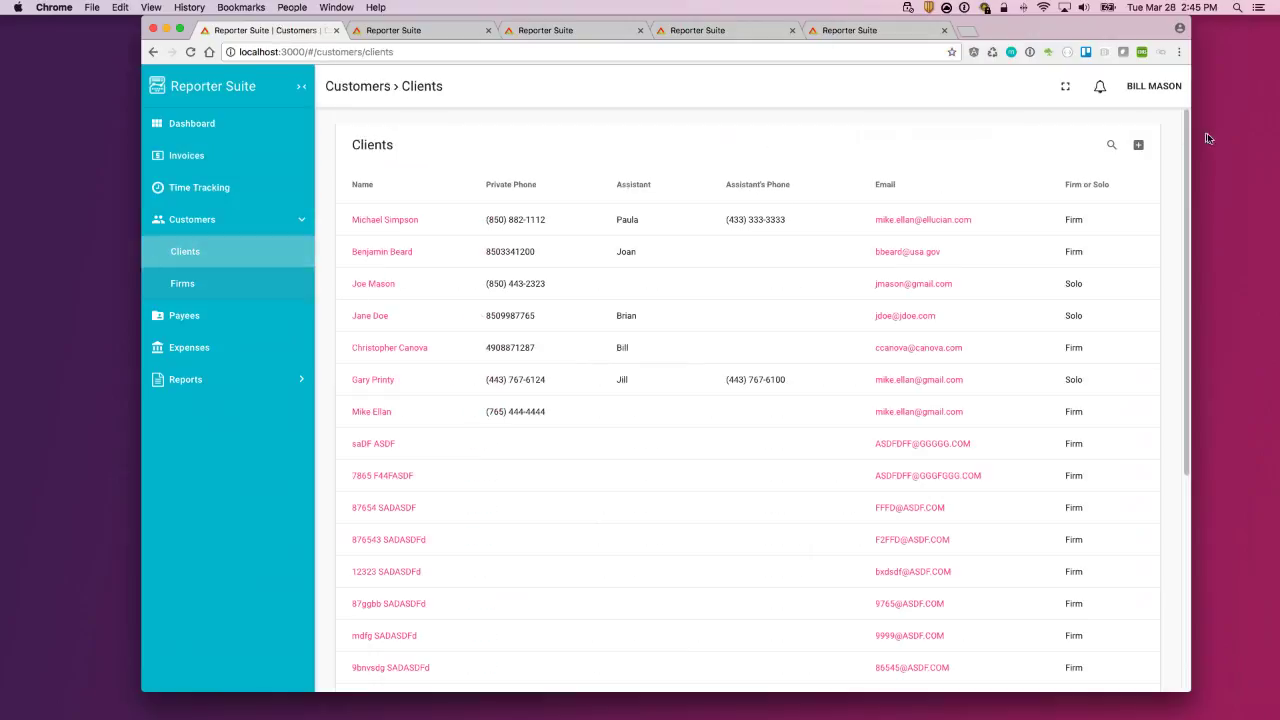
click(1140, 146)
click(468, 194)
text(asdfadsf)
click(738, 200)
text(asdf)
click(960, 195)
text(asdfadsf)
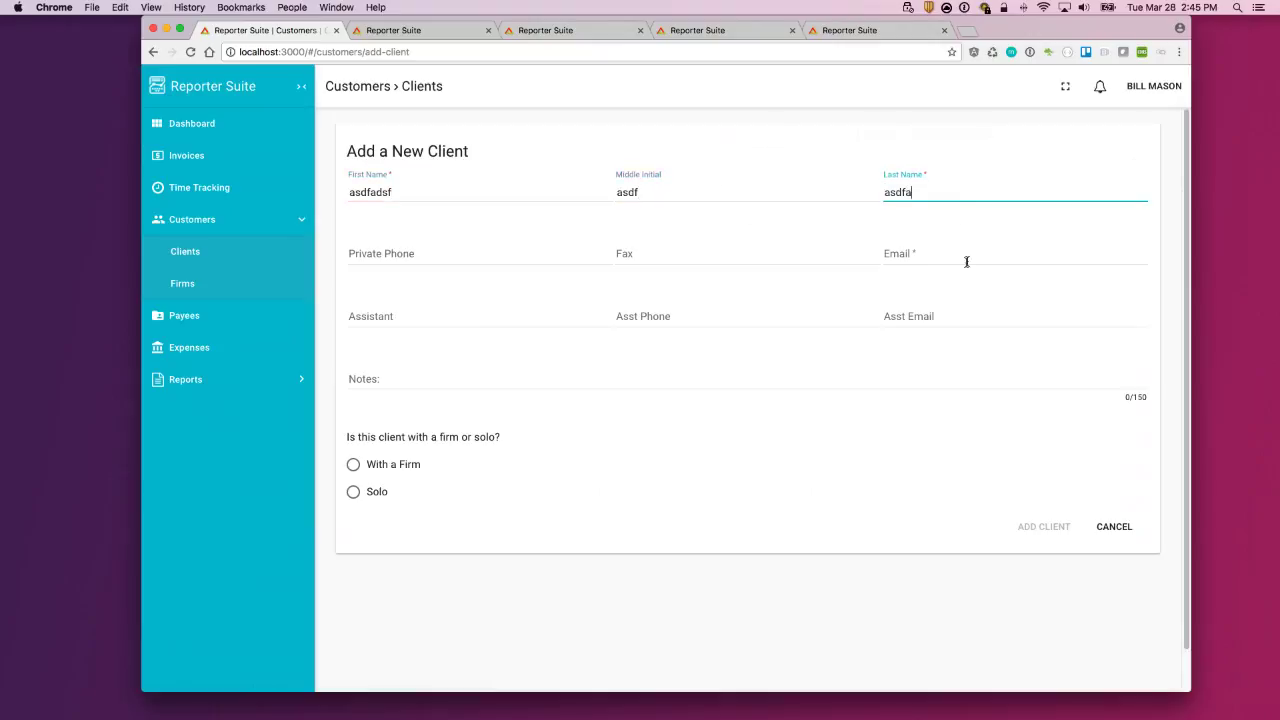
click(926, 254)
text(asdf@asdf.com)
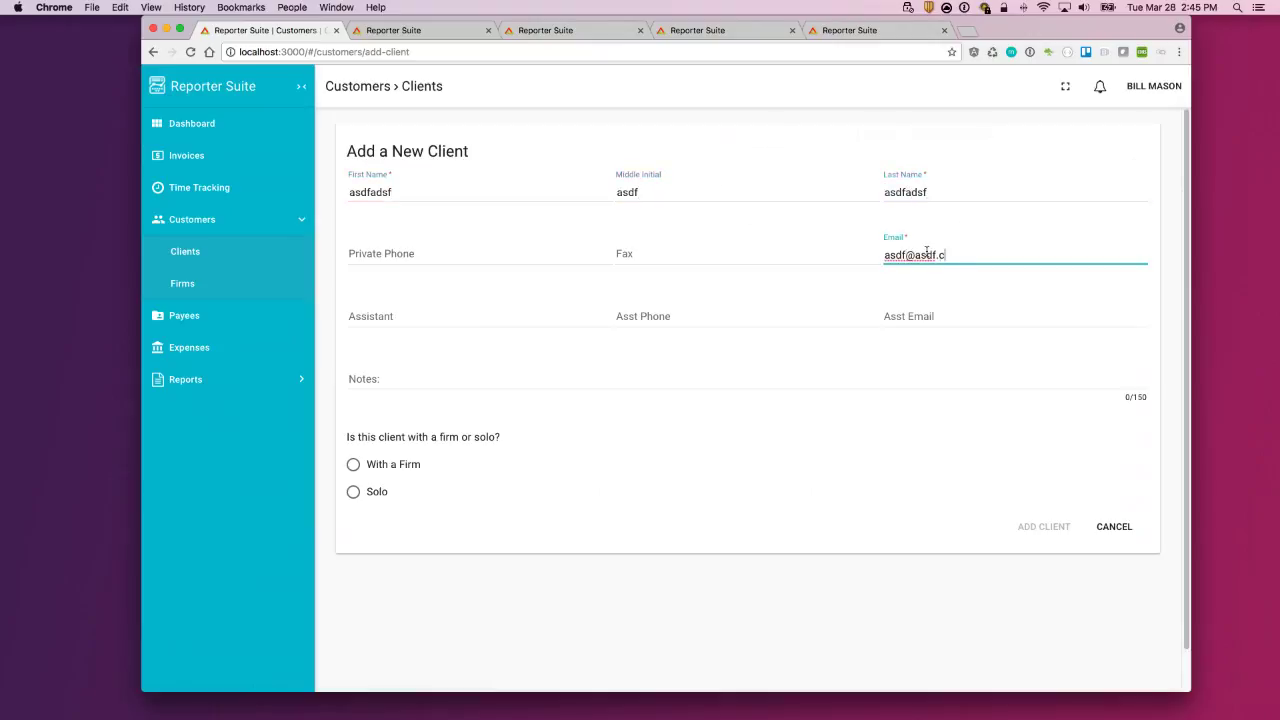
Step: Assign the client to the firm Ausley McMullen - Tallahassee, FL and add it
click(357, 467)
click(485, 543)
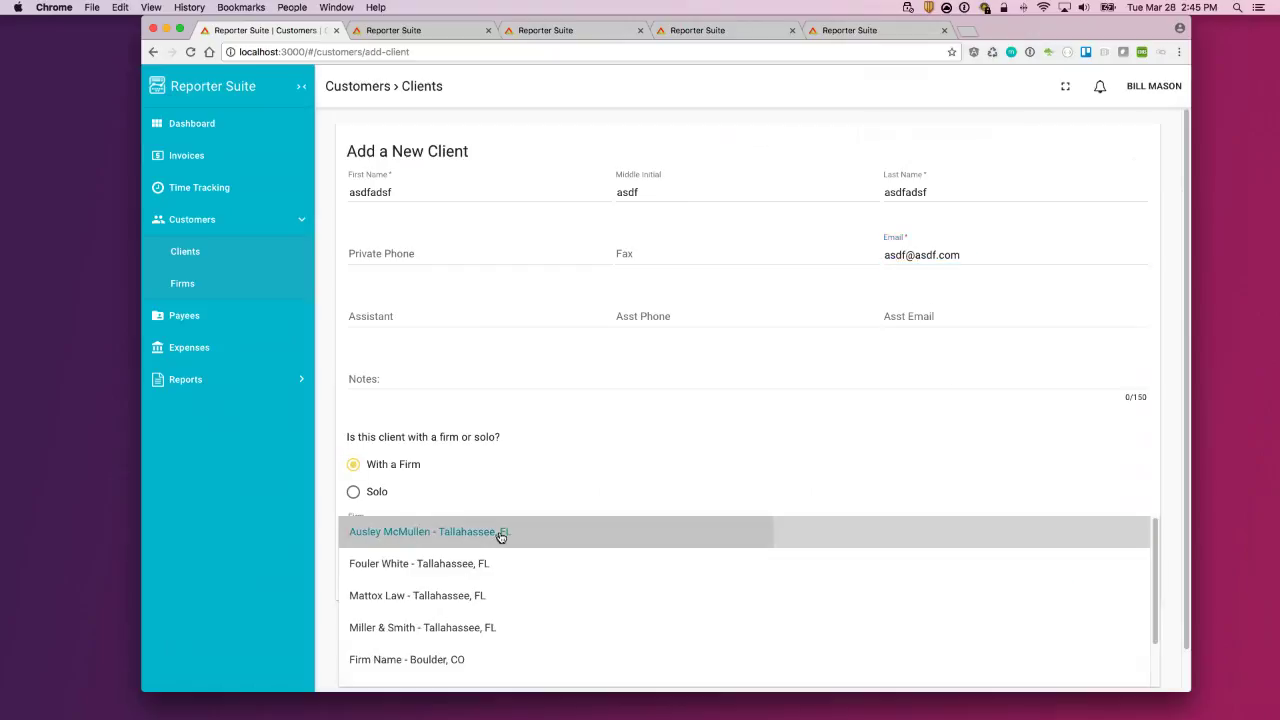
click(503, 534)
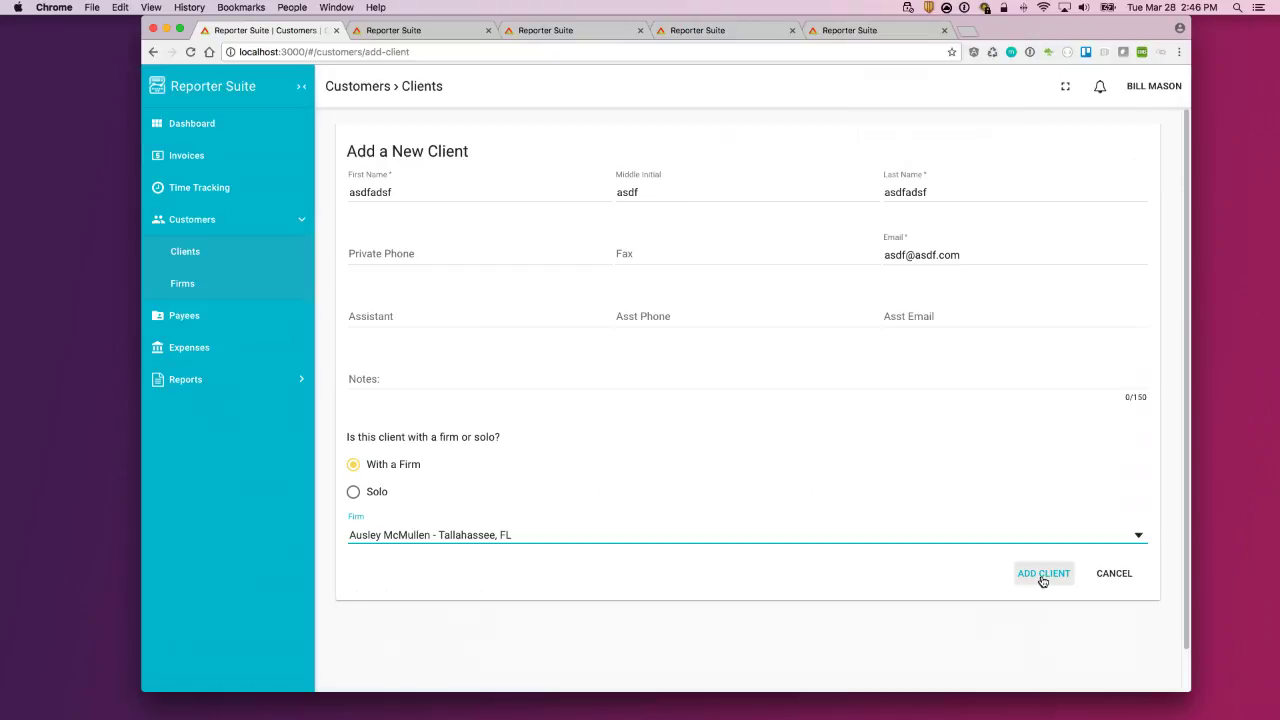
click(1043, 576)
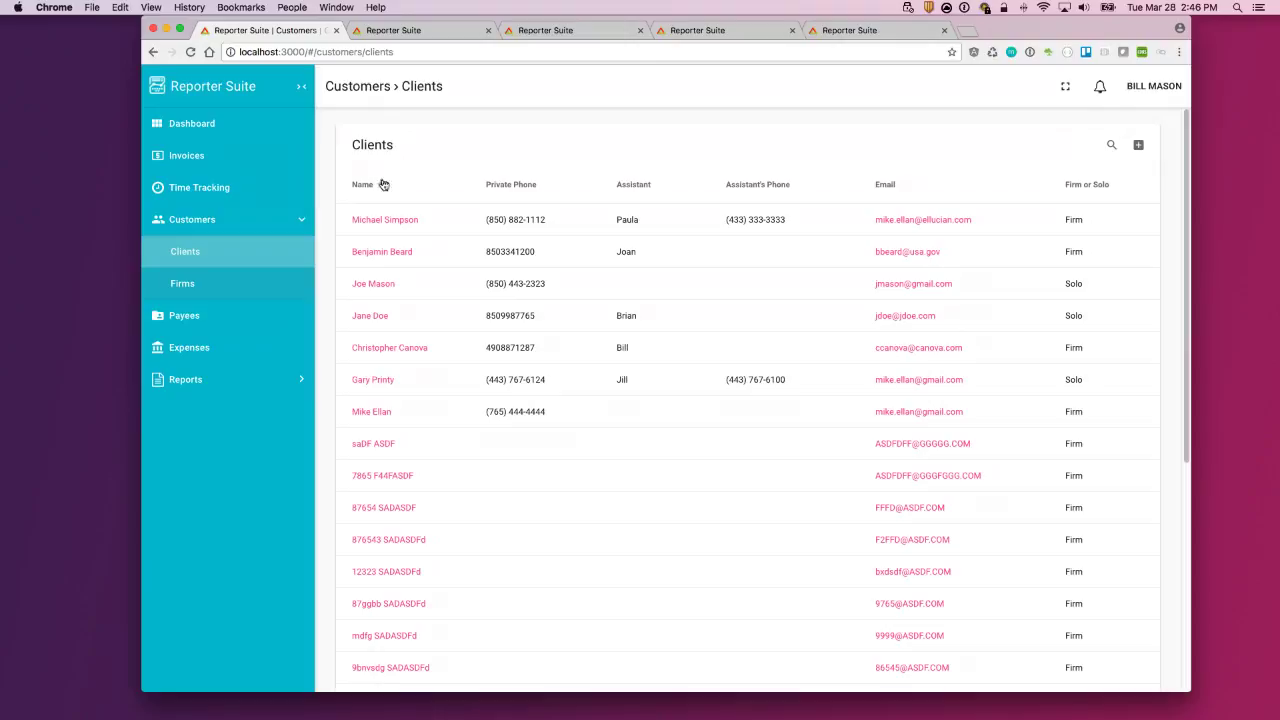
Step: In the third Reporter Suite tab, change the app address from dashboard to billing
click(438, 32)
click(590, 37)
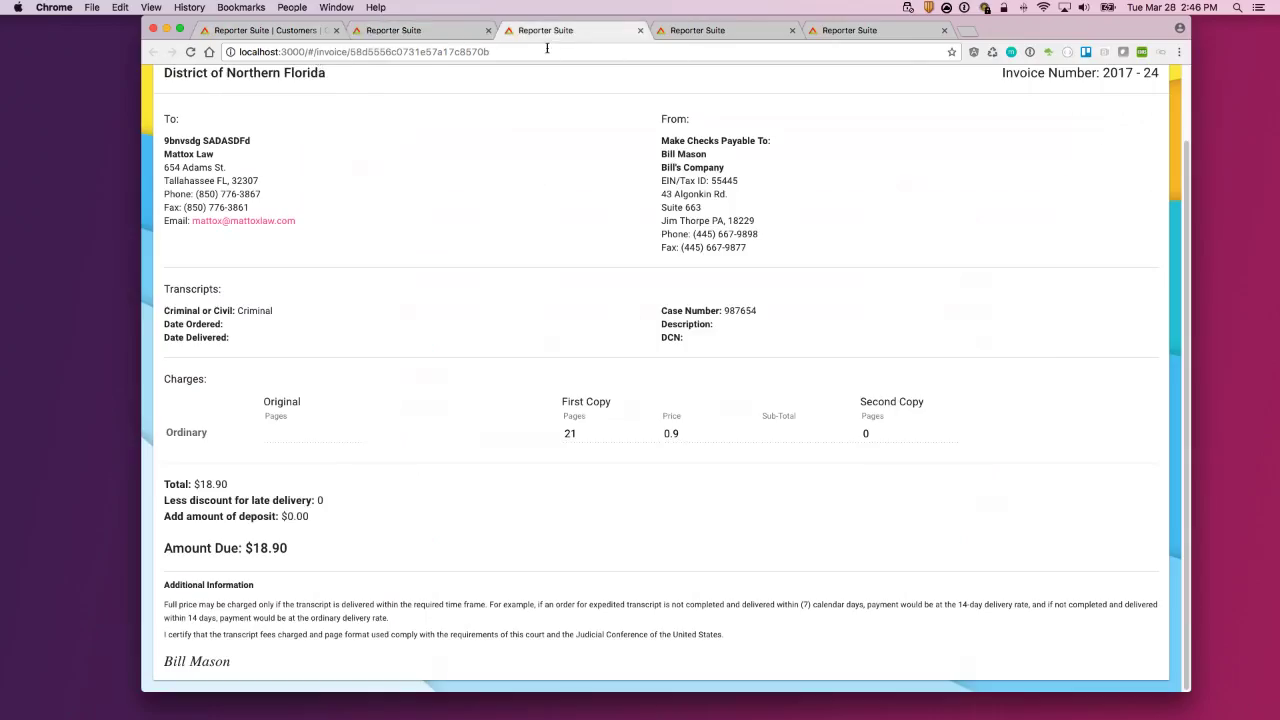
key(super+l)
text(appli)
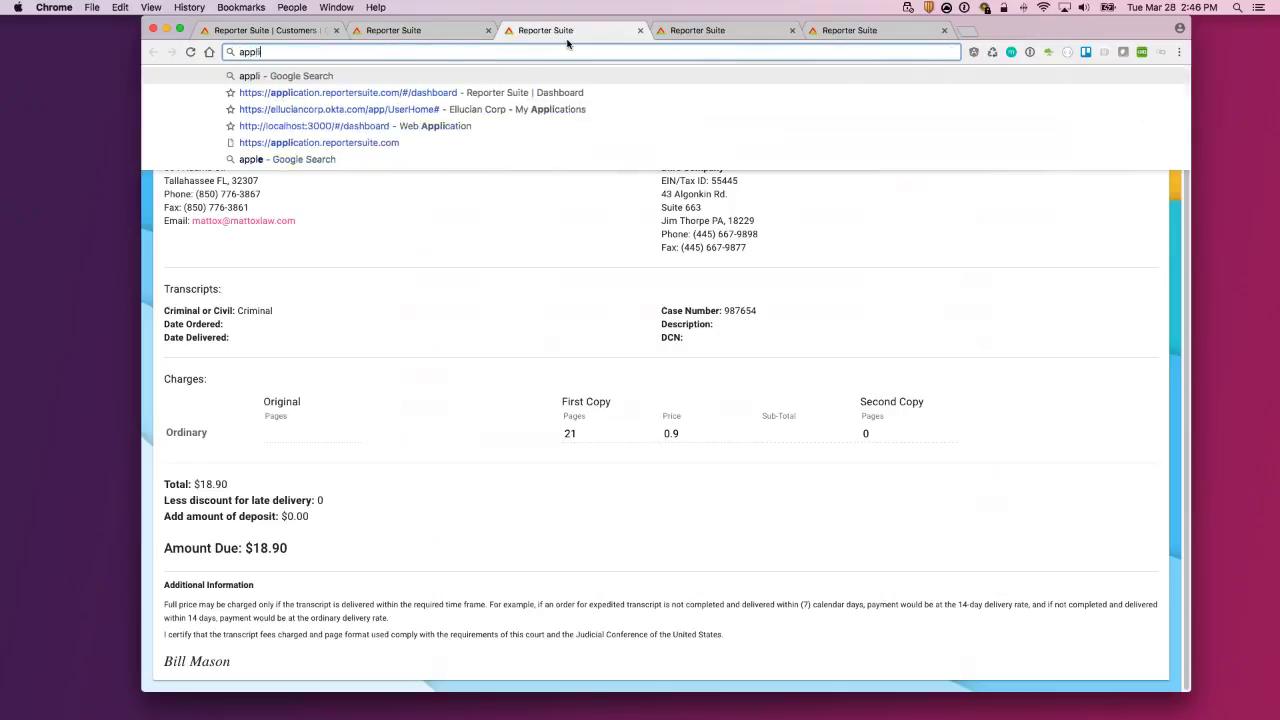
key(Down)
key(Up)
key(shift+Left)
key(shift+Left)
key(shift+Left)
key(shift+Left)
key(shift+Left)
key(shift+Left)
key(shift+Left)
key(shift+Left)
key(shift+Left)
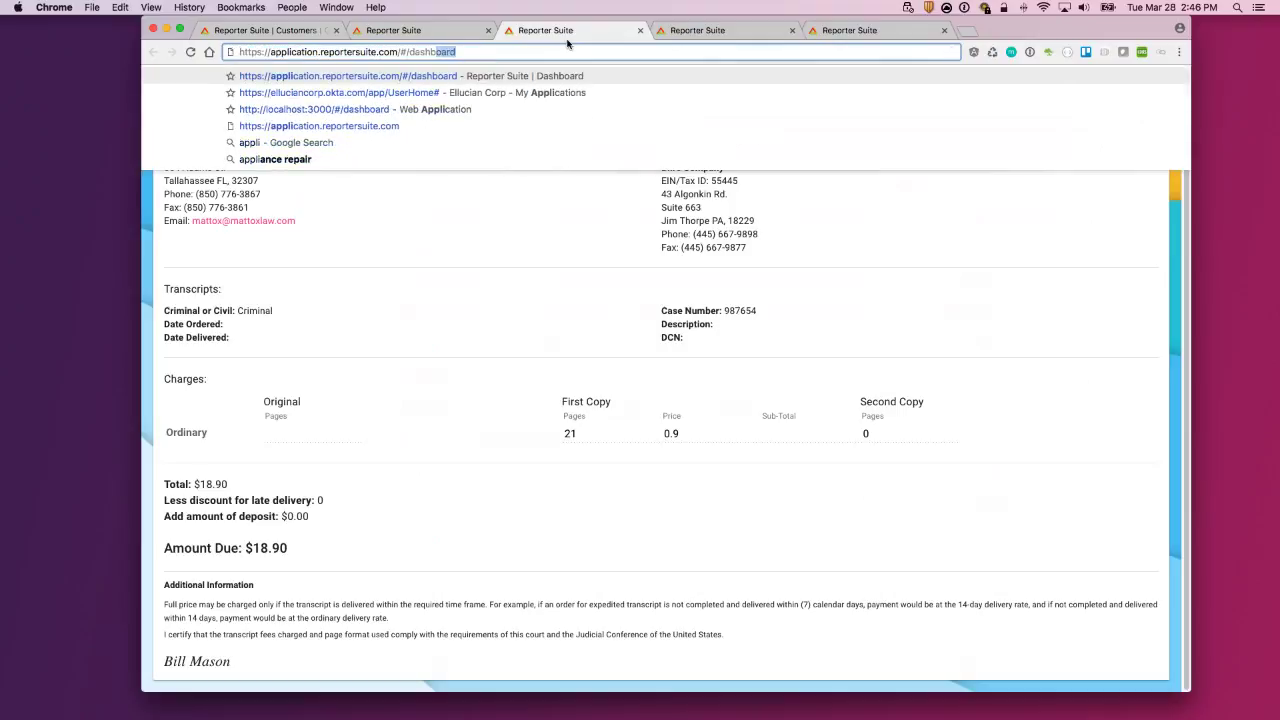
text(billing)
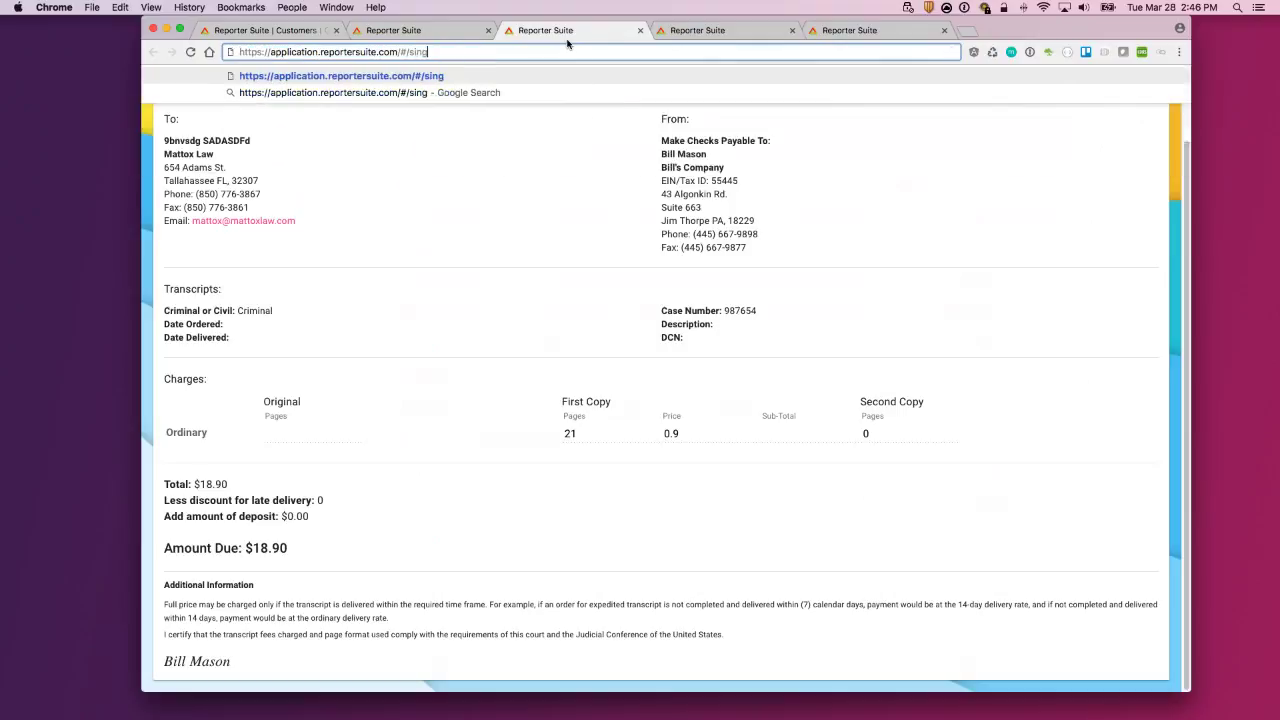
key(Return)
Step: Load reportersuite.com in a new tab and move that tab into third position
key(super+t)
text(reportersuite.com)
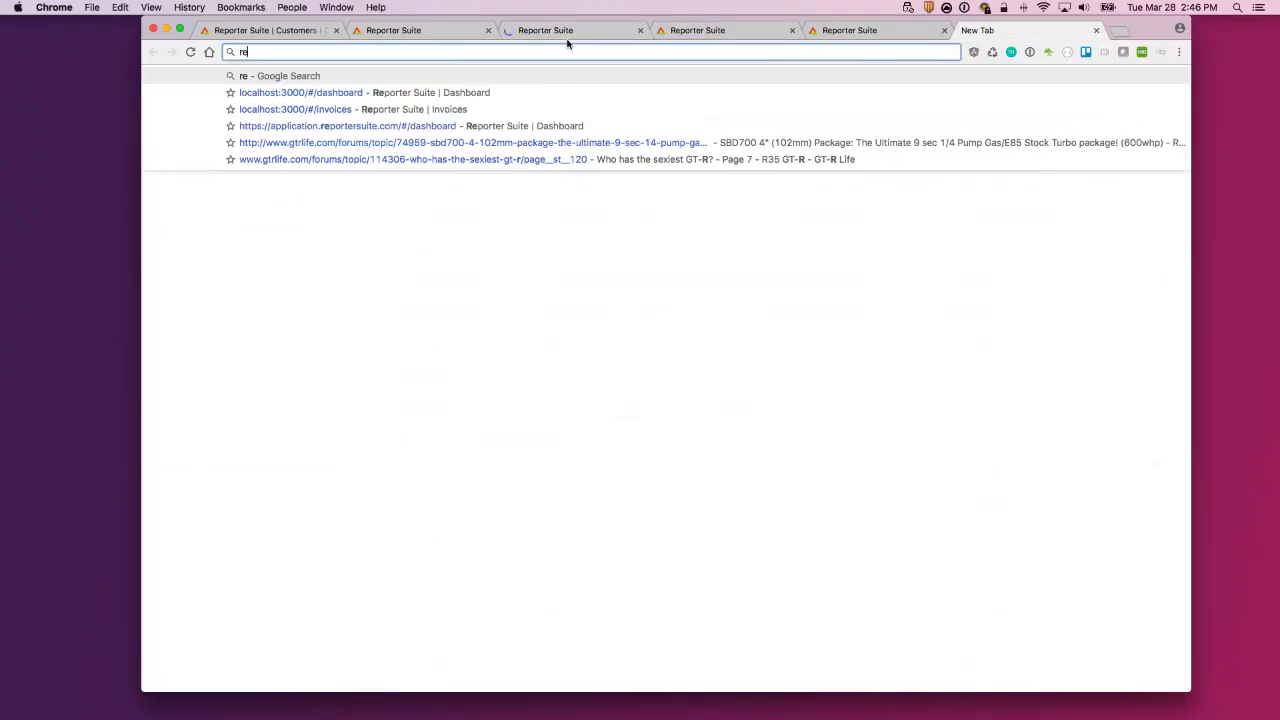
key(Return)
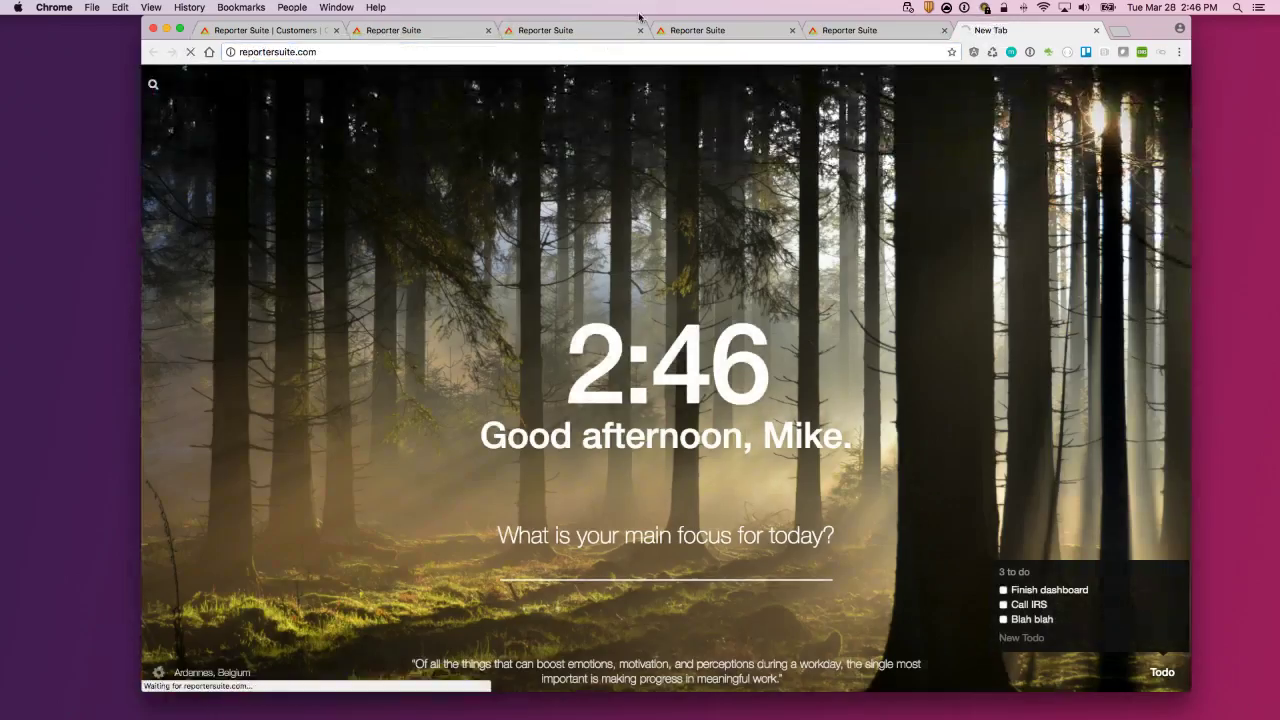
drag(990, 31, 570, 31)
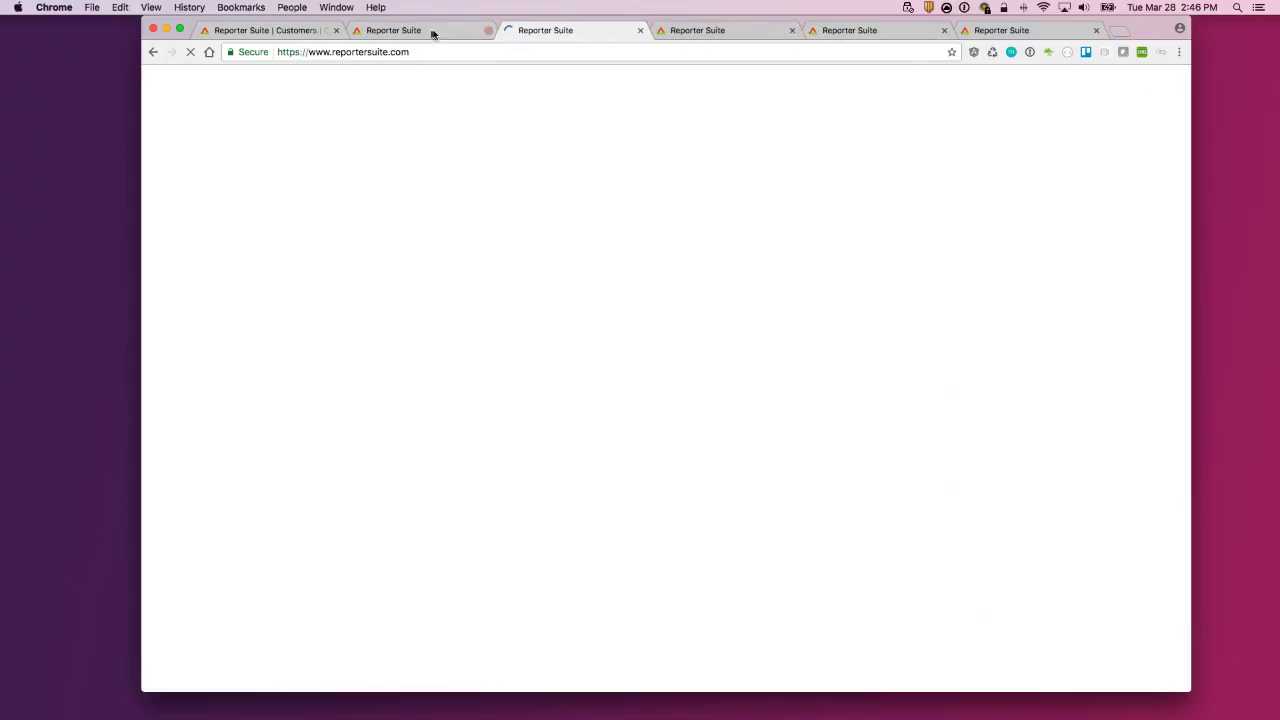
Step: View the website's Account Setup sign-up page ($349.00 license), then return to the Clients list
click(420, 30)
click(566, 30)
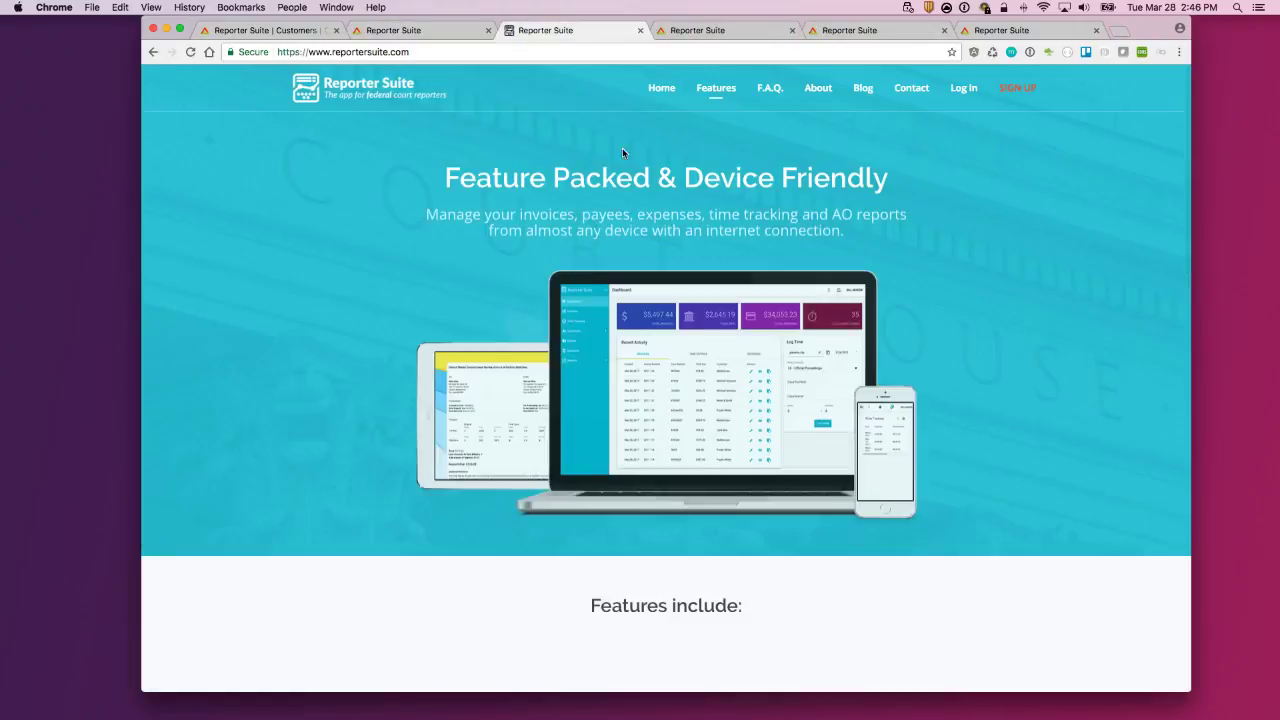
click(1015, 89)
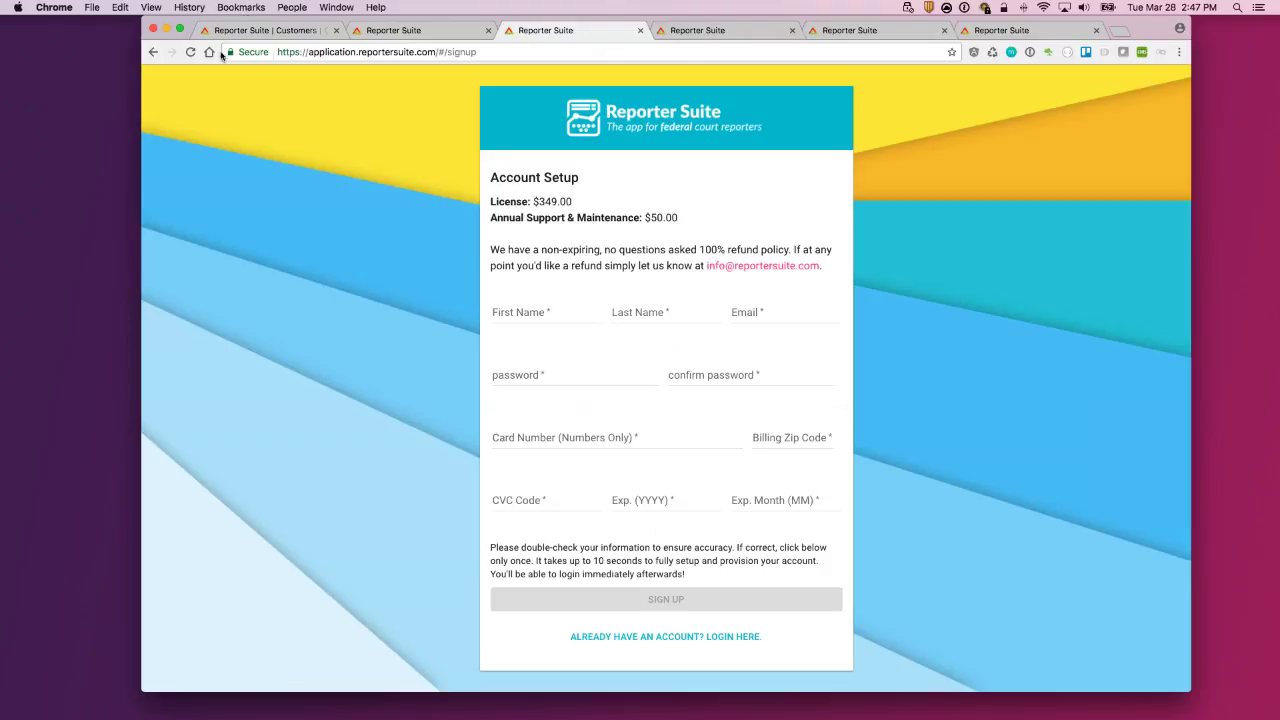
click(285, 37)
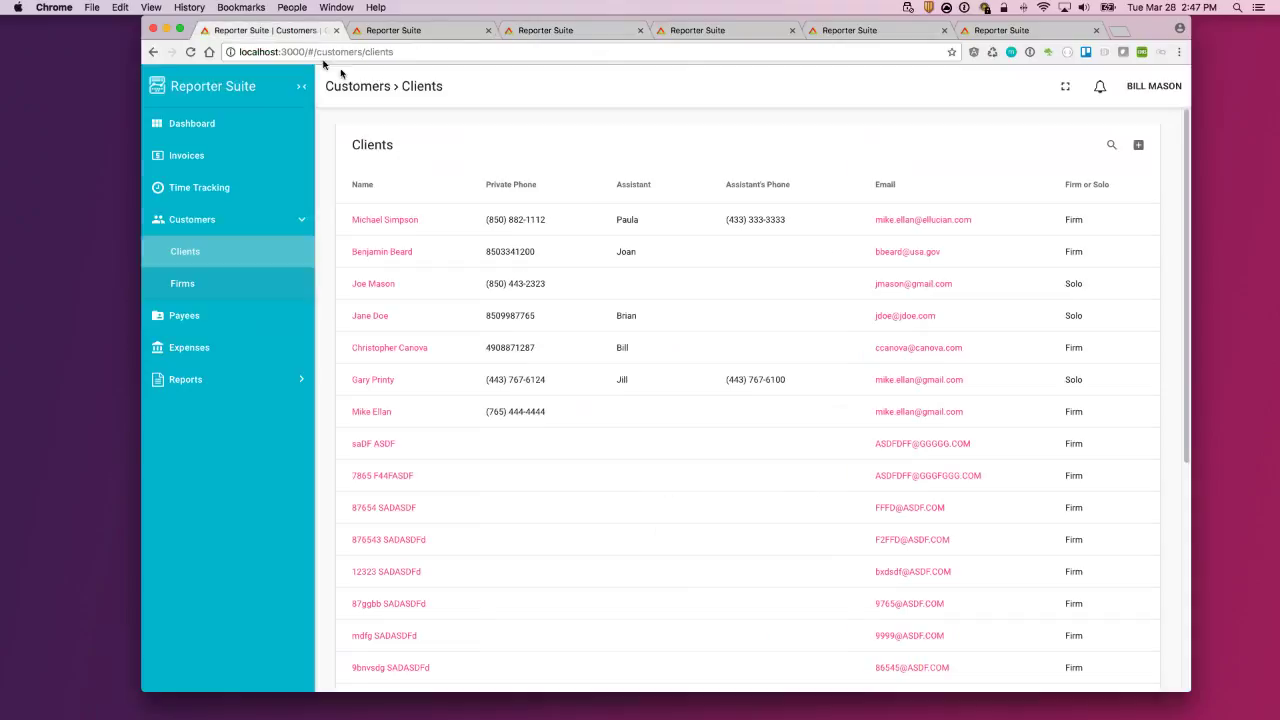